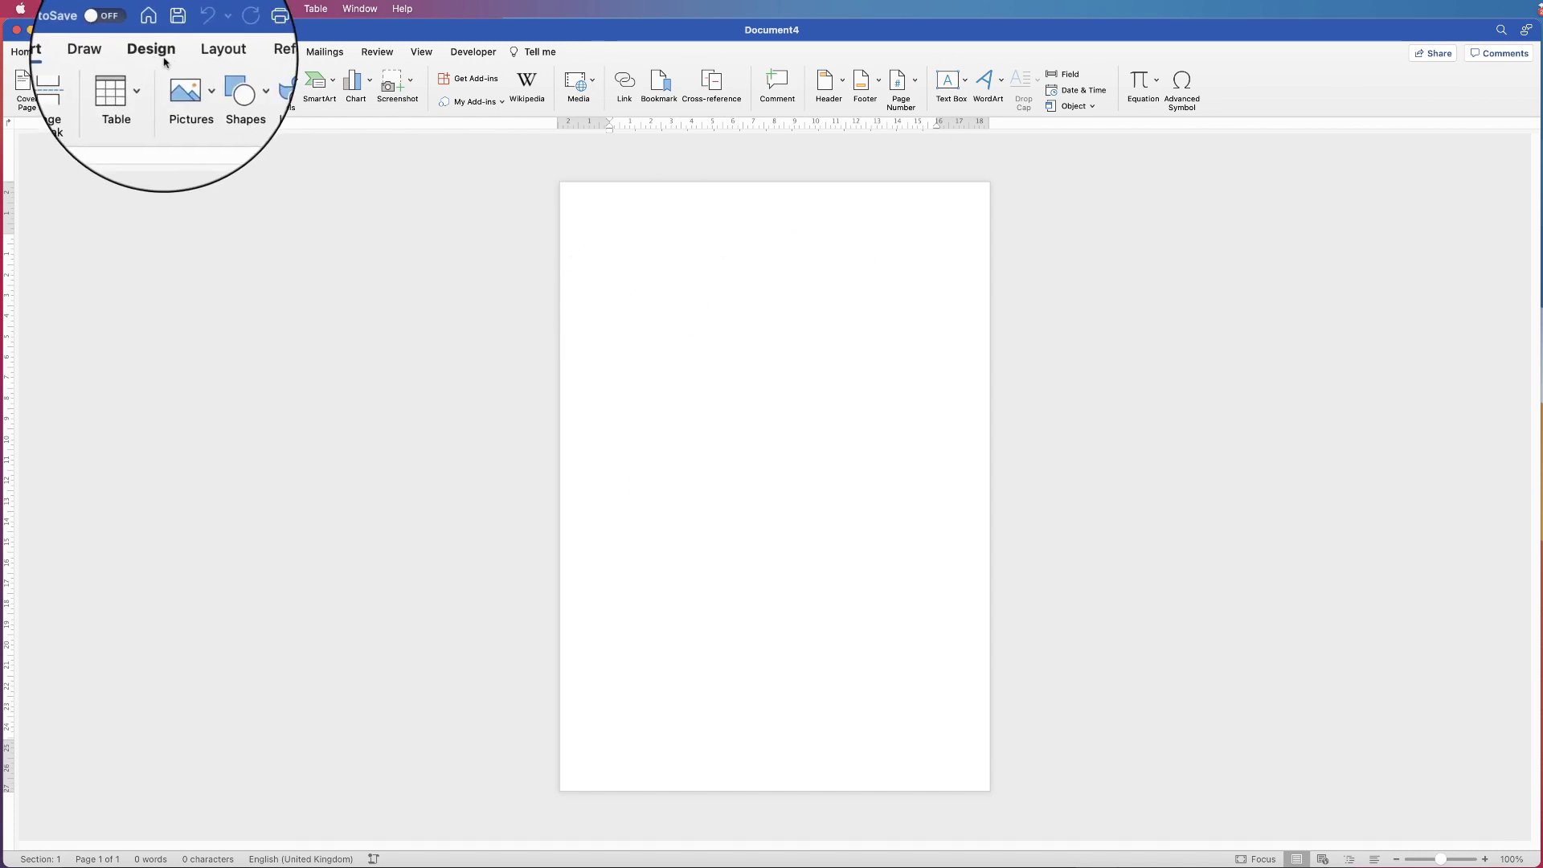
Step: Set the blank document to landscape orientation with the Narrow margins preset
click(208, 53)
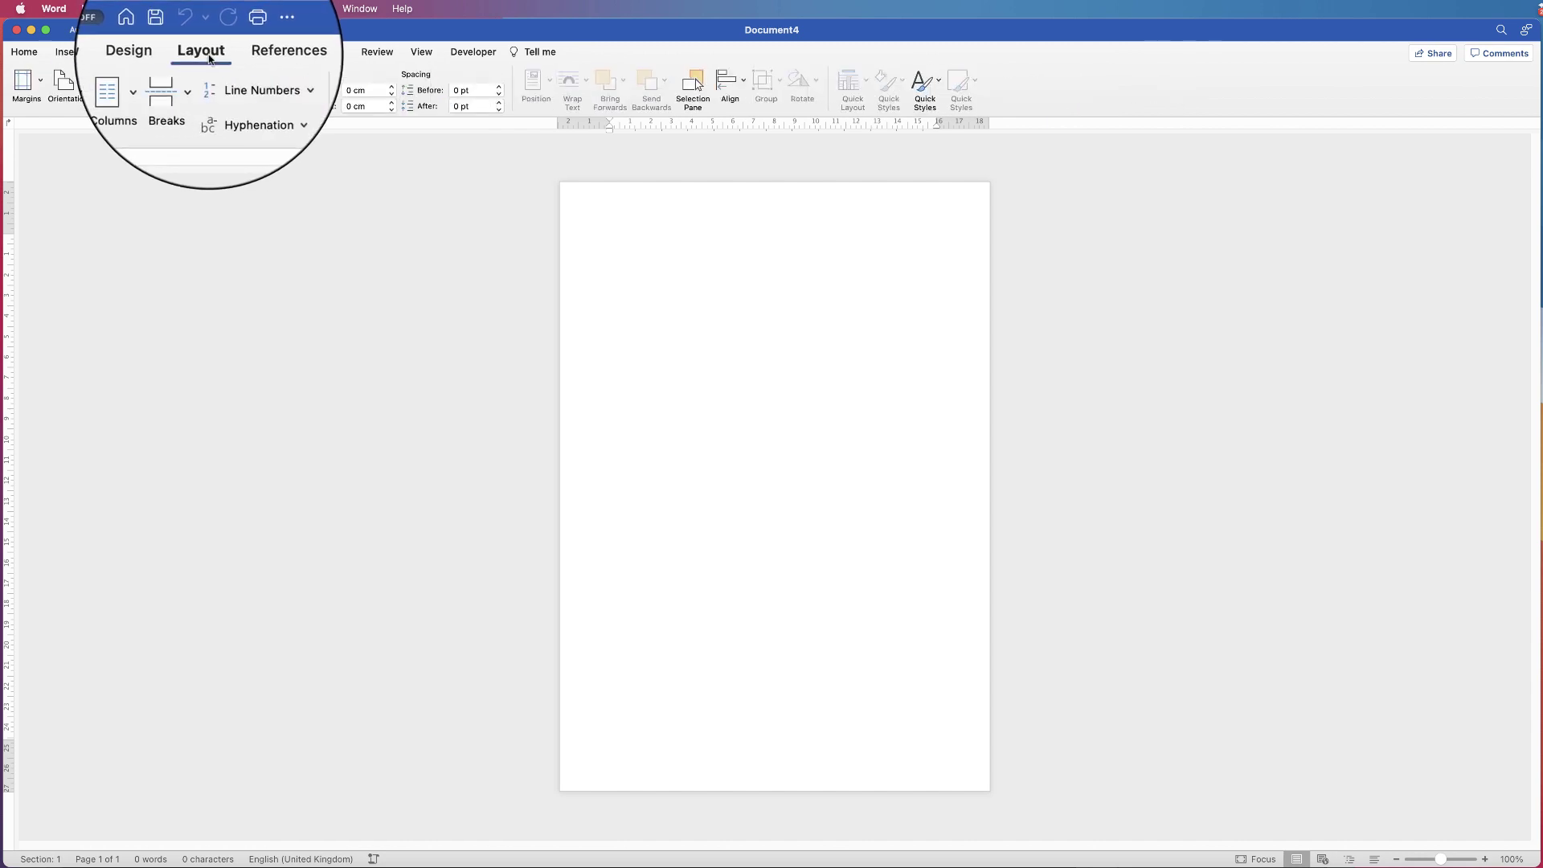
click(83, 84)
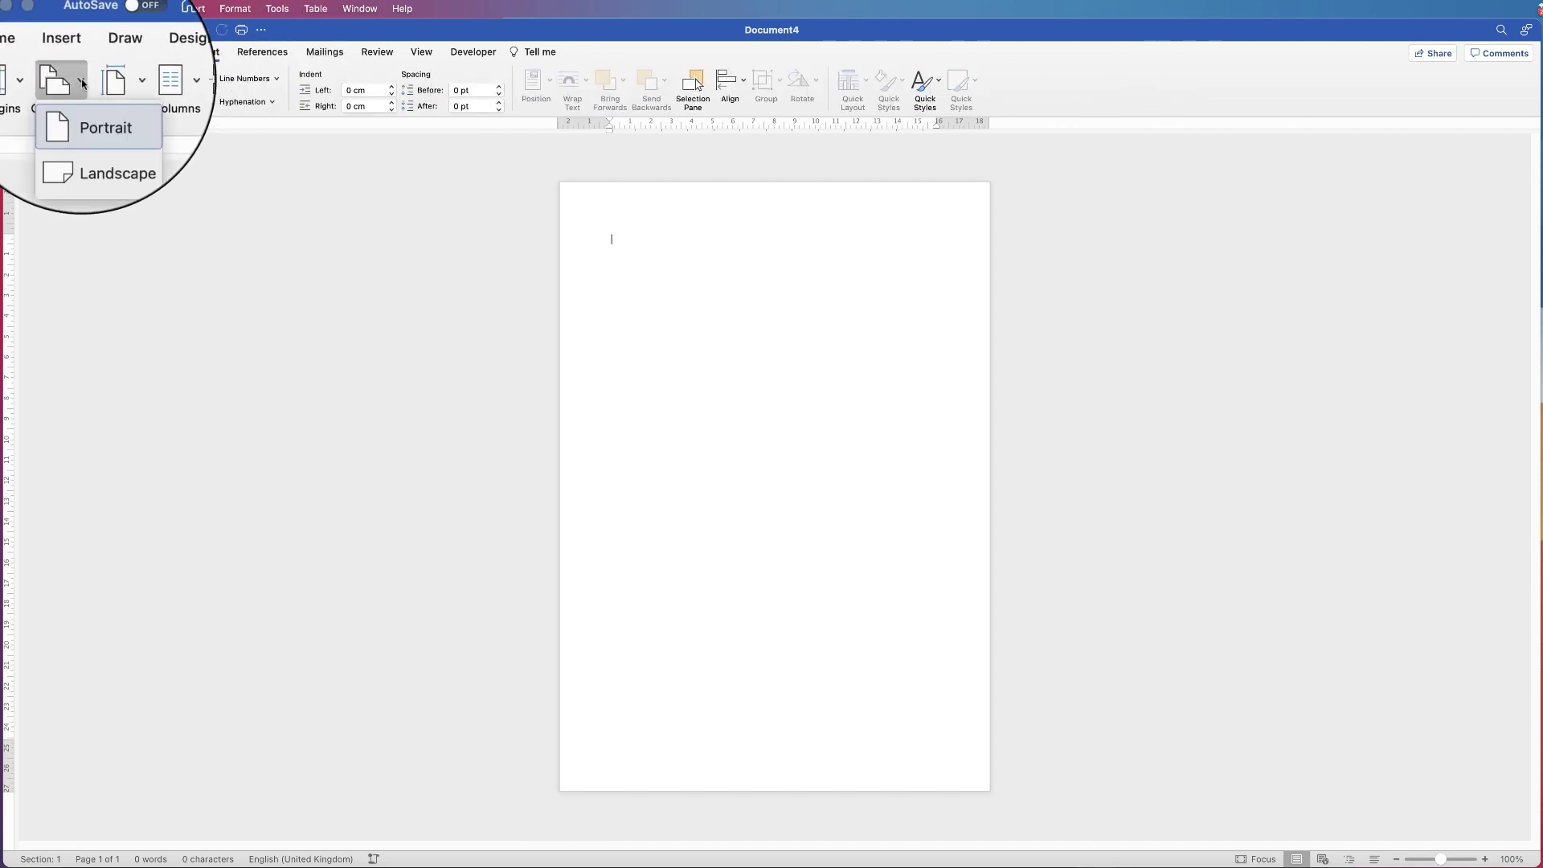
click(88, 148)
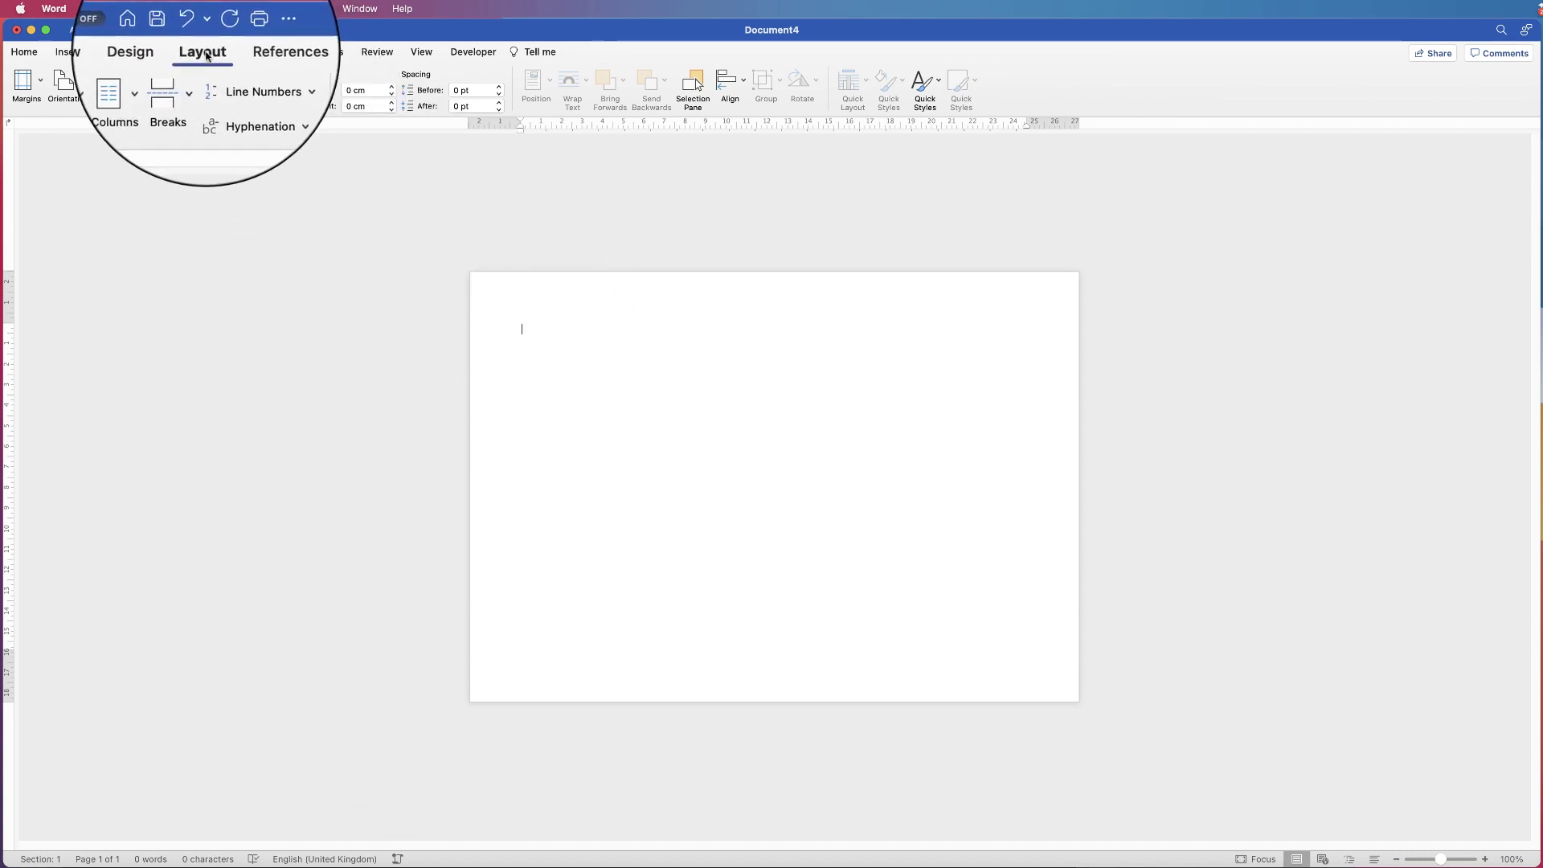
click(40, 81)
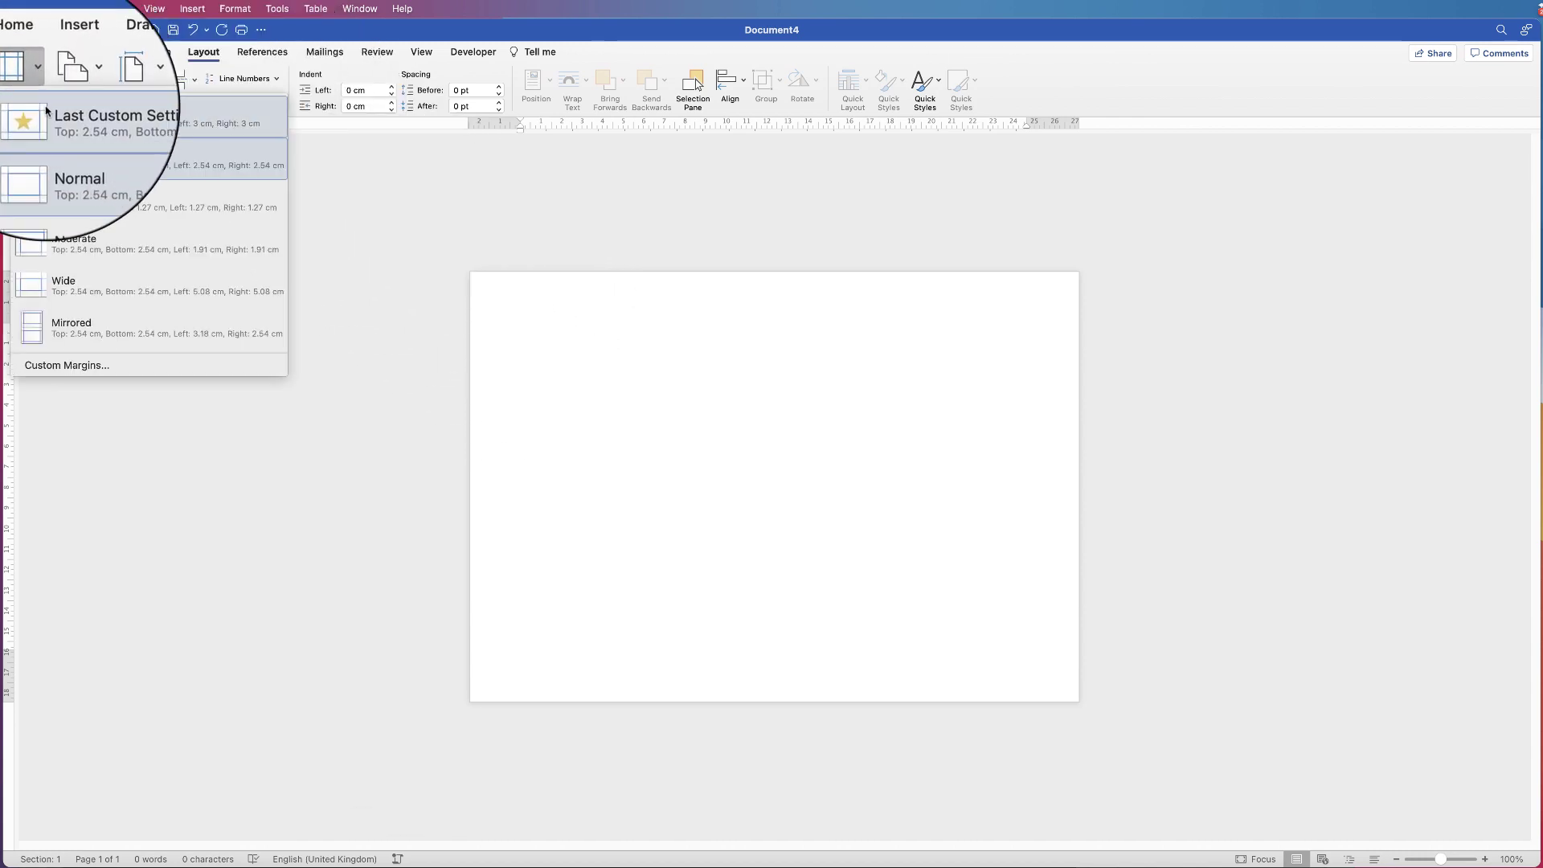
click(69, 207)
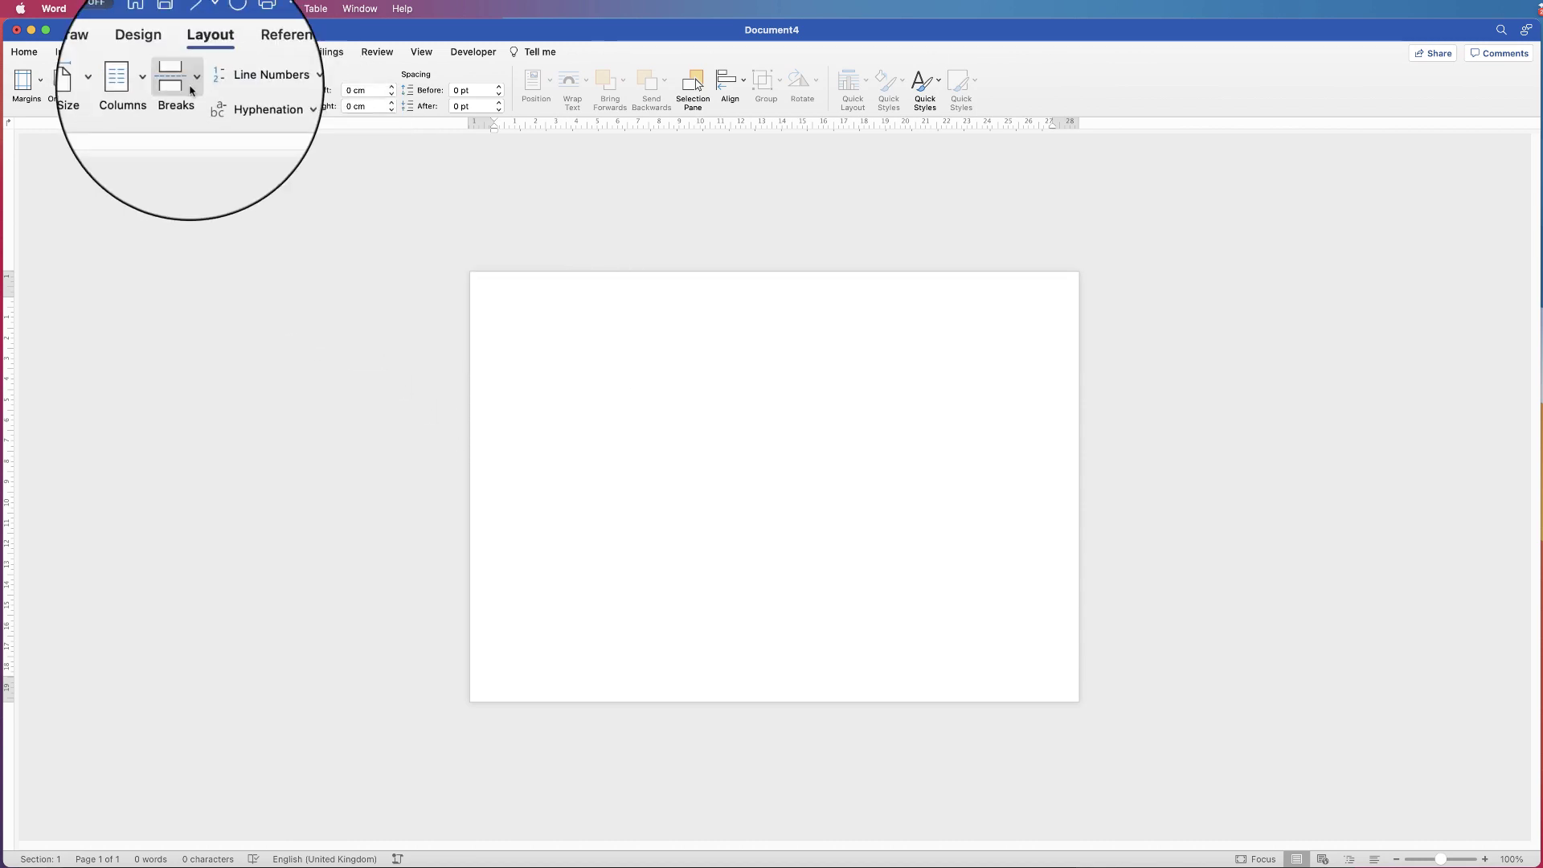
Step: Insert the stock image of a golf ball on a tee into the page
click(69, 56)
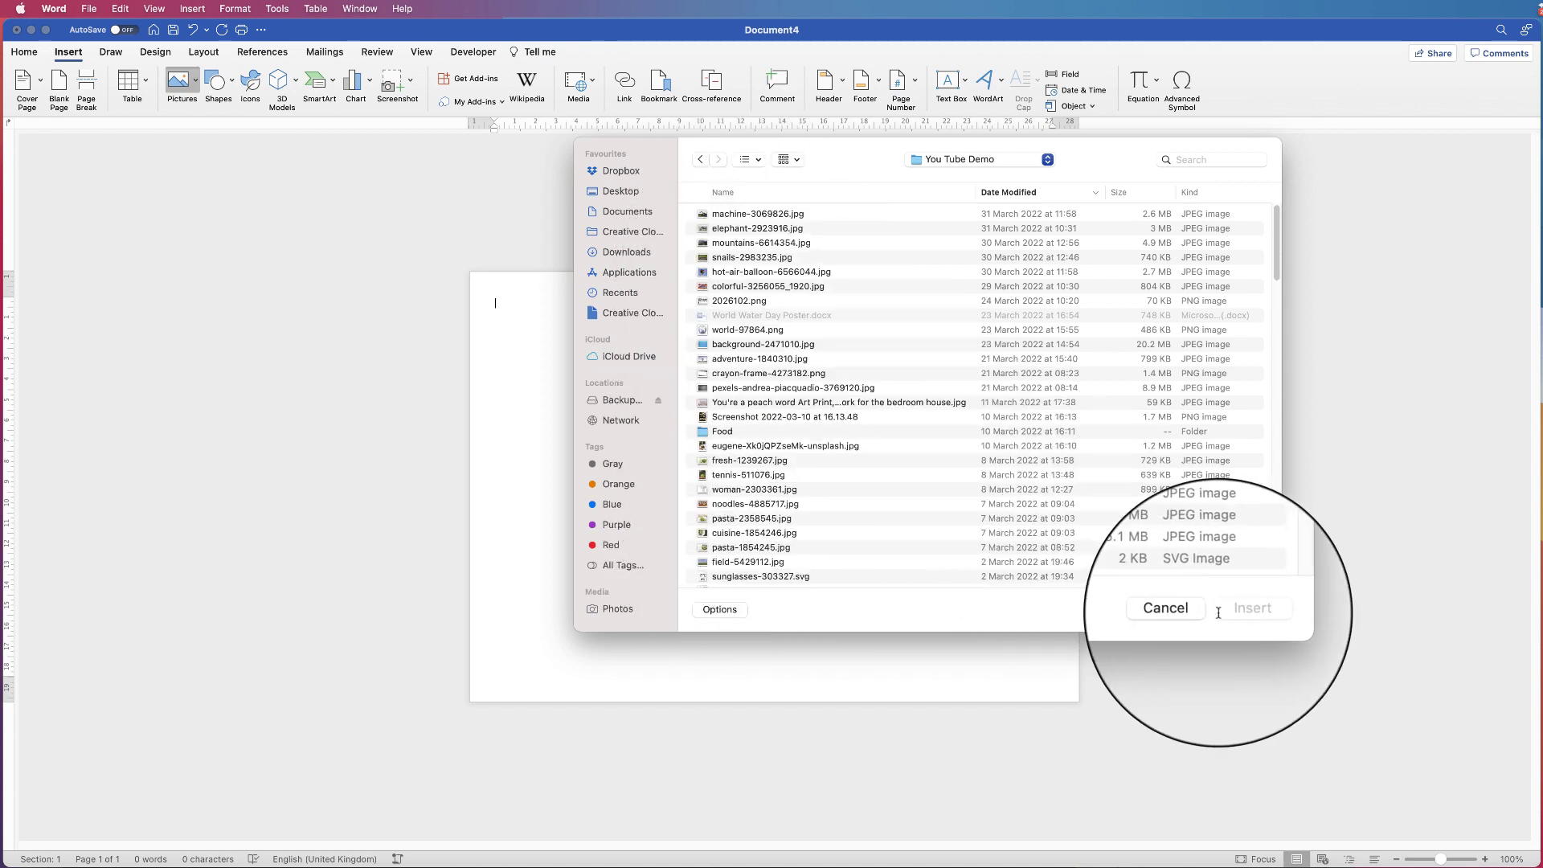
click(1191, 611)
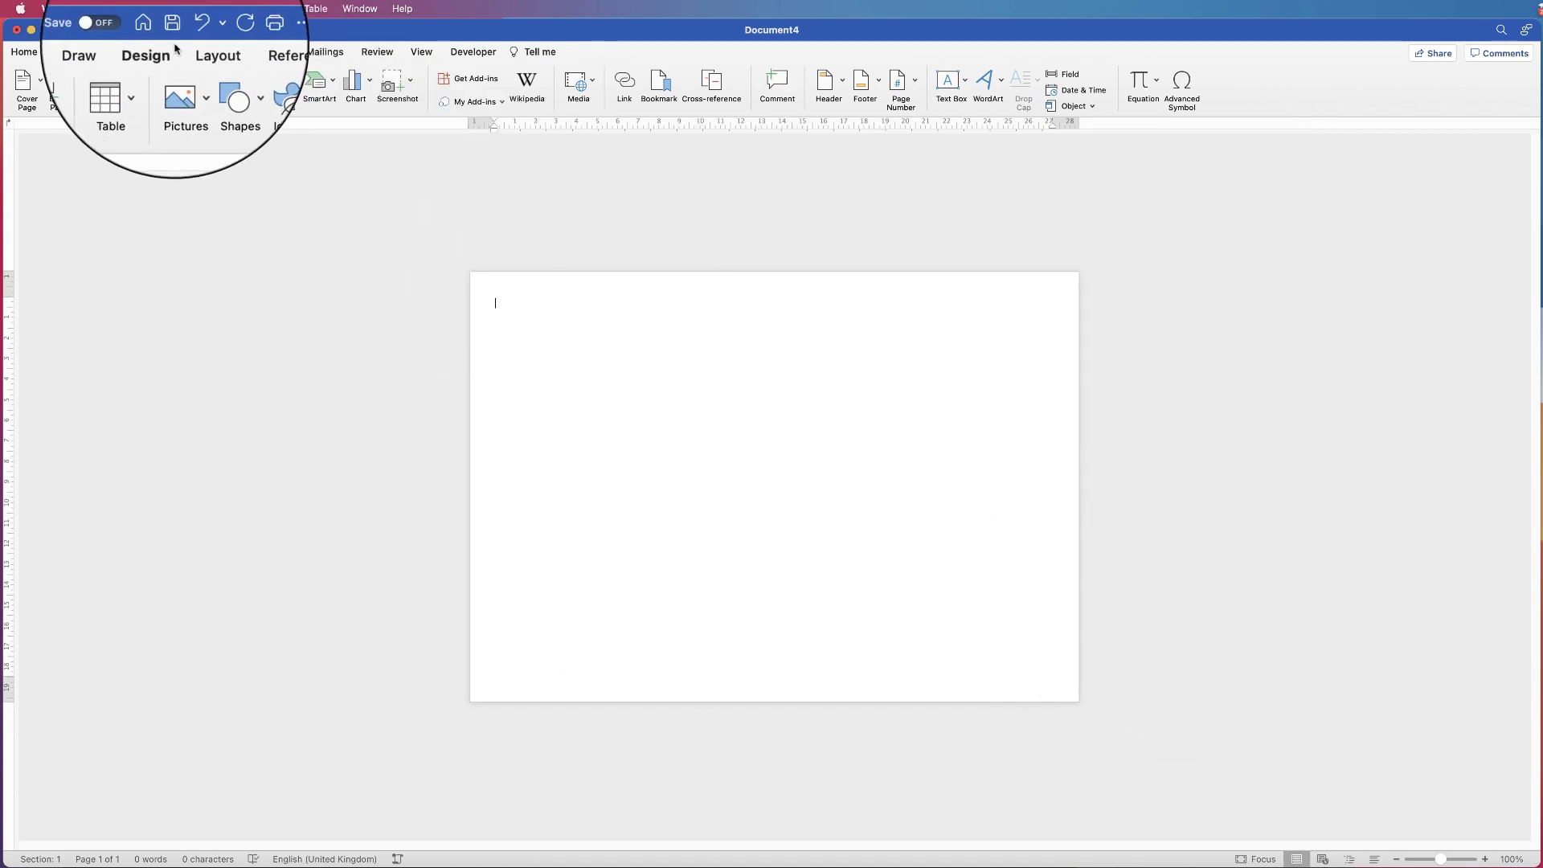
click(179, 81)
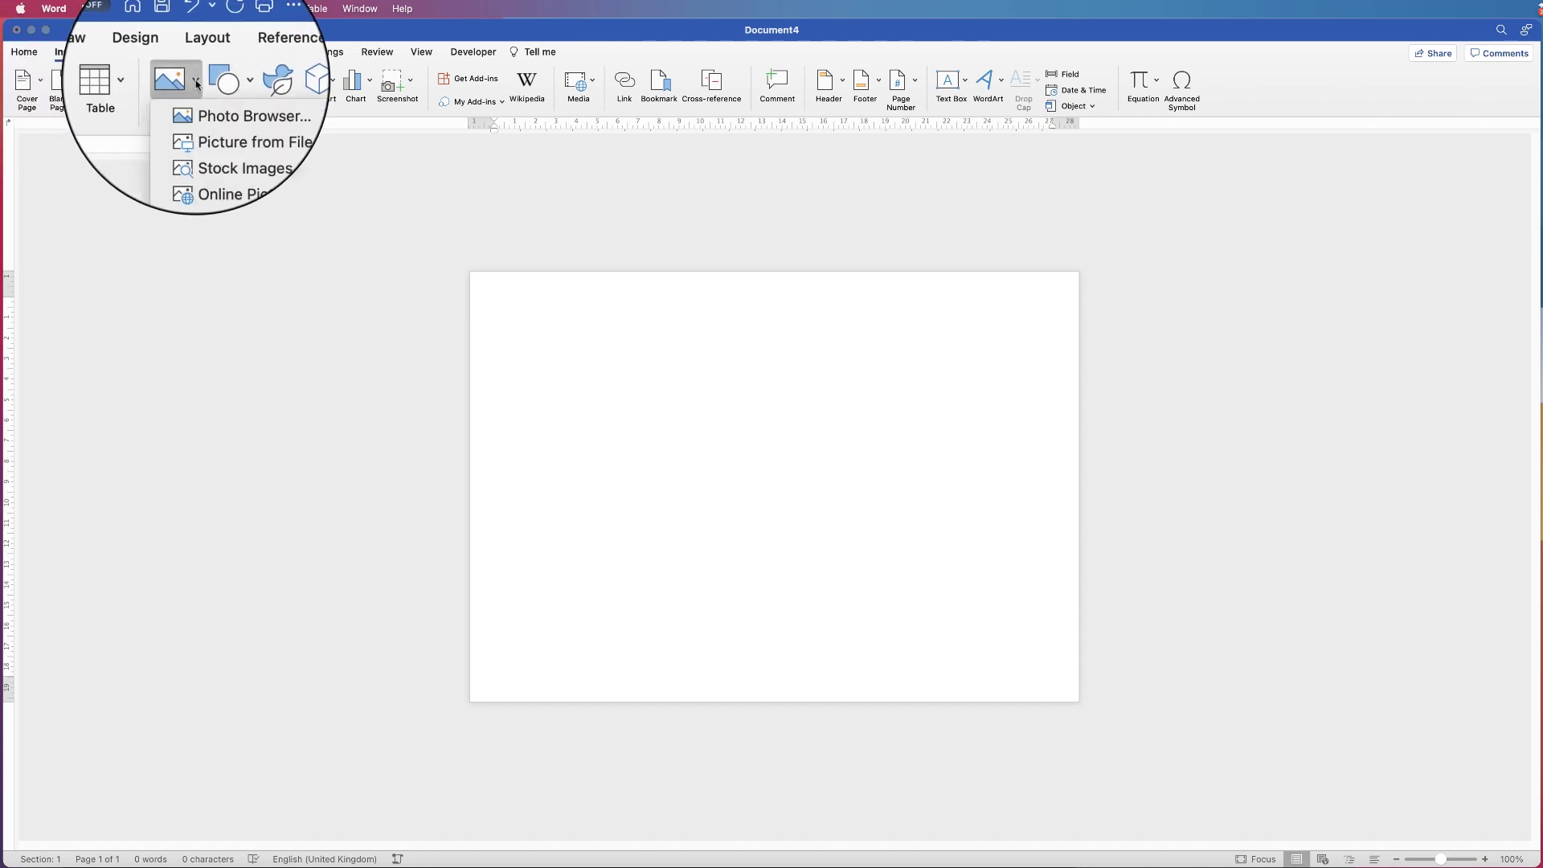
click(203, 141)
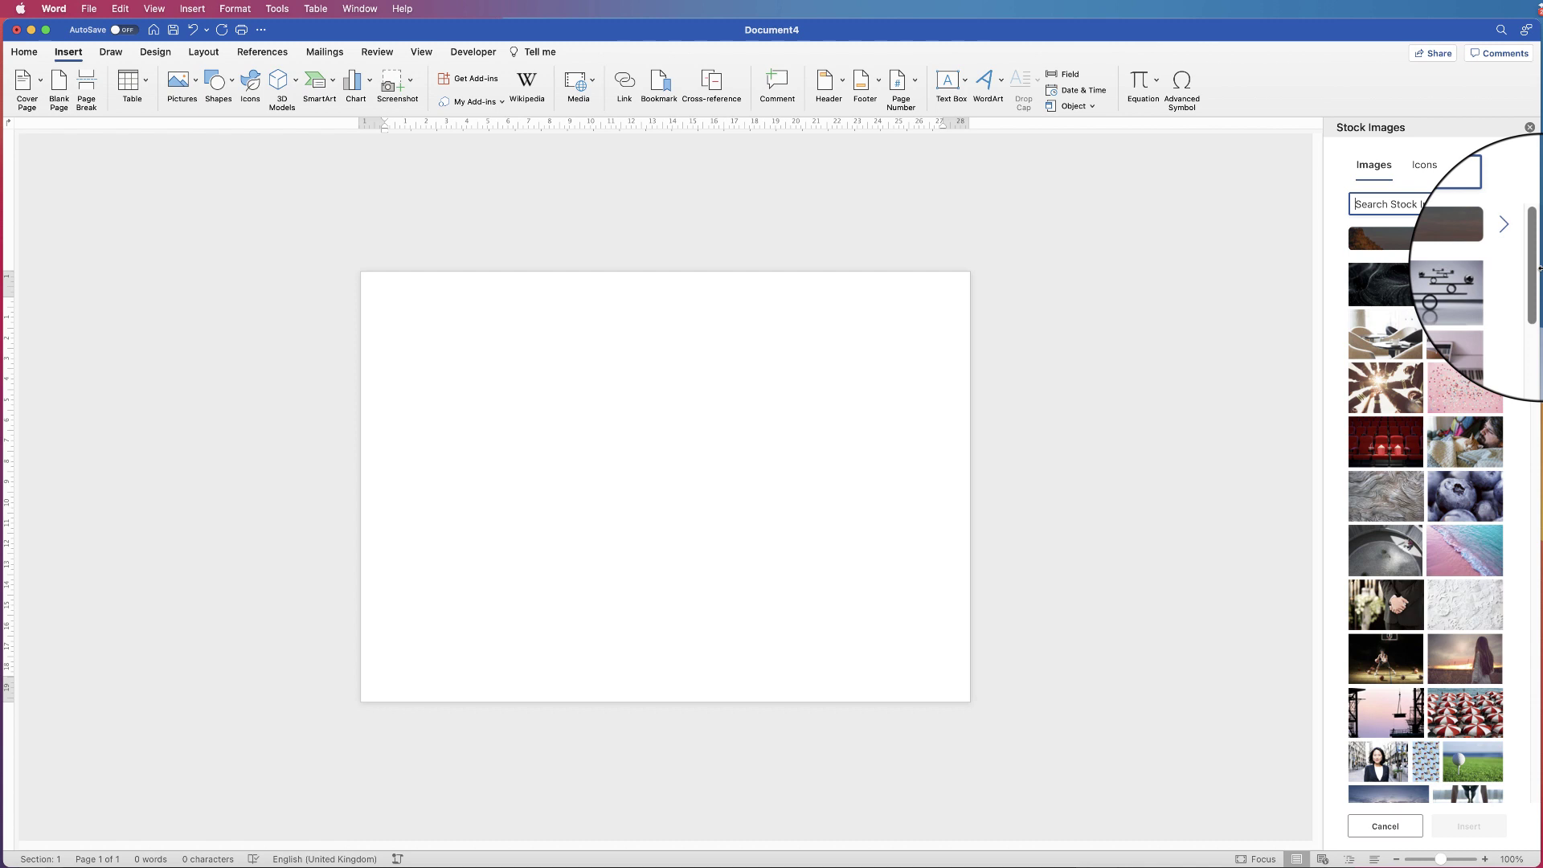
scroll(1492, 477, down, 5)
click(1495, 489)
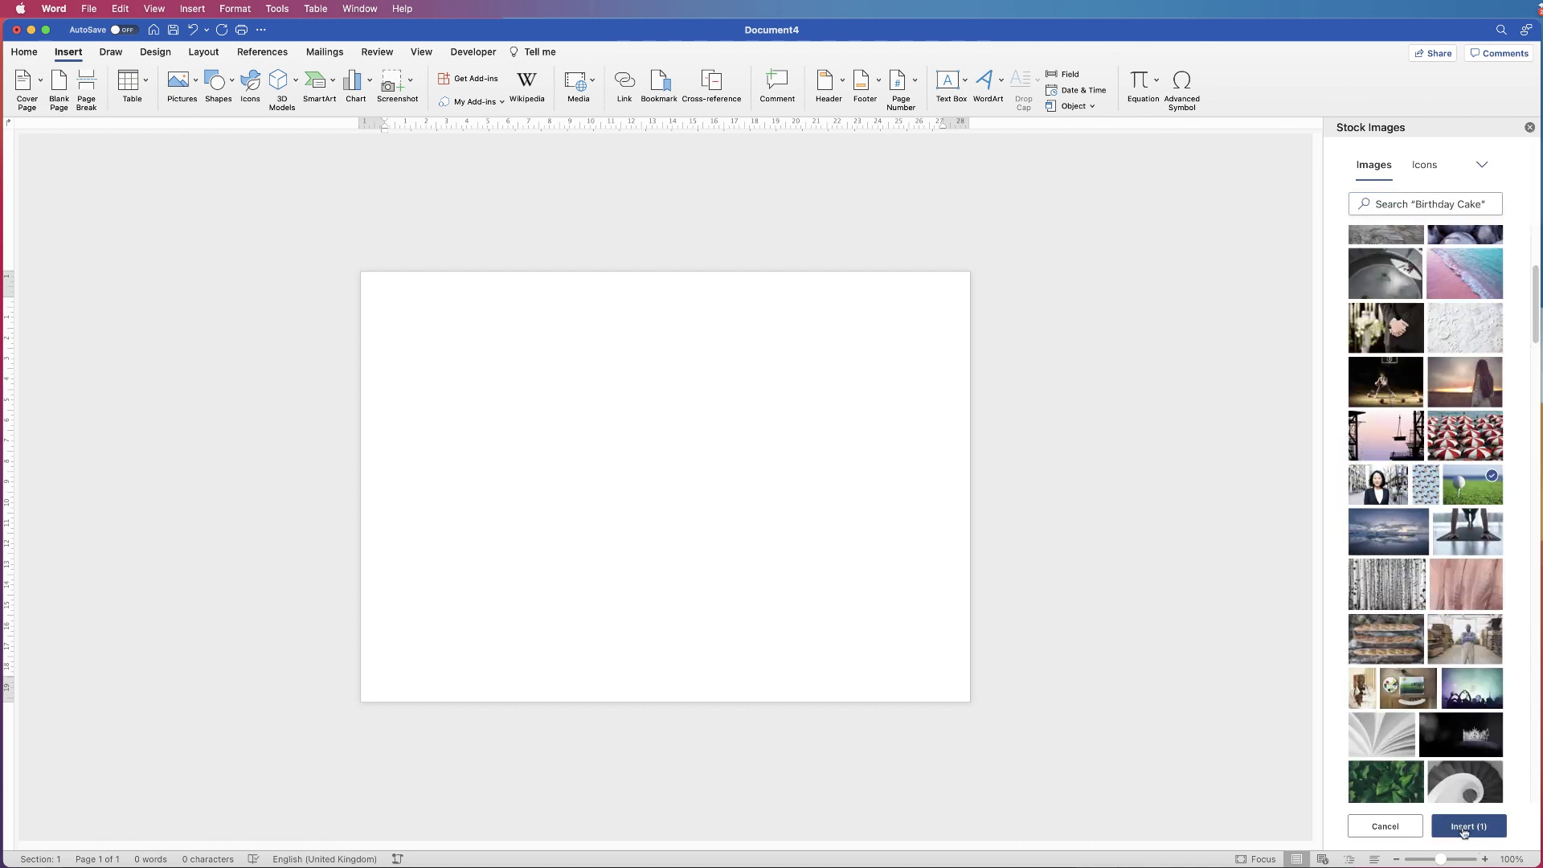
click(1466, 827)
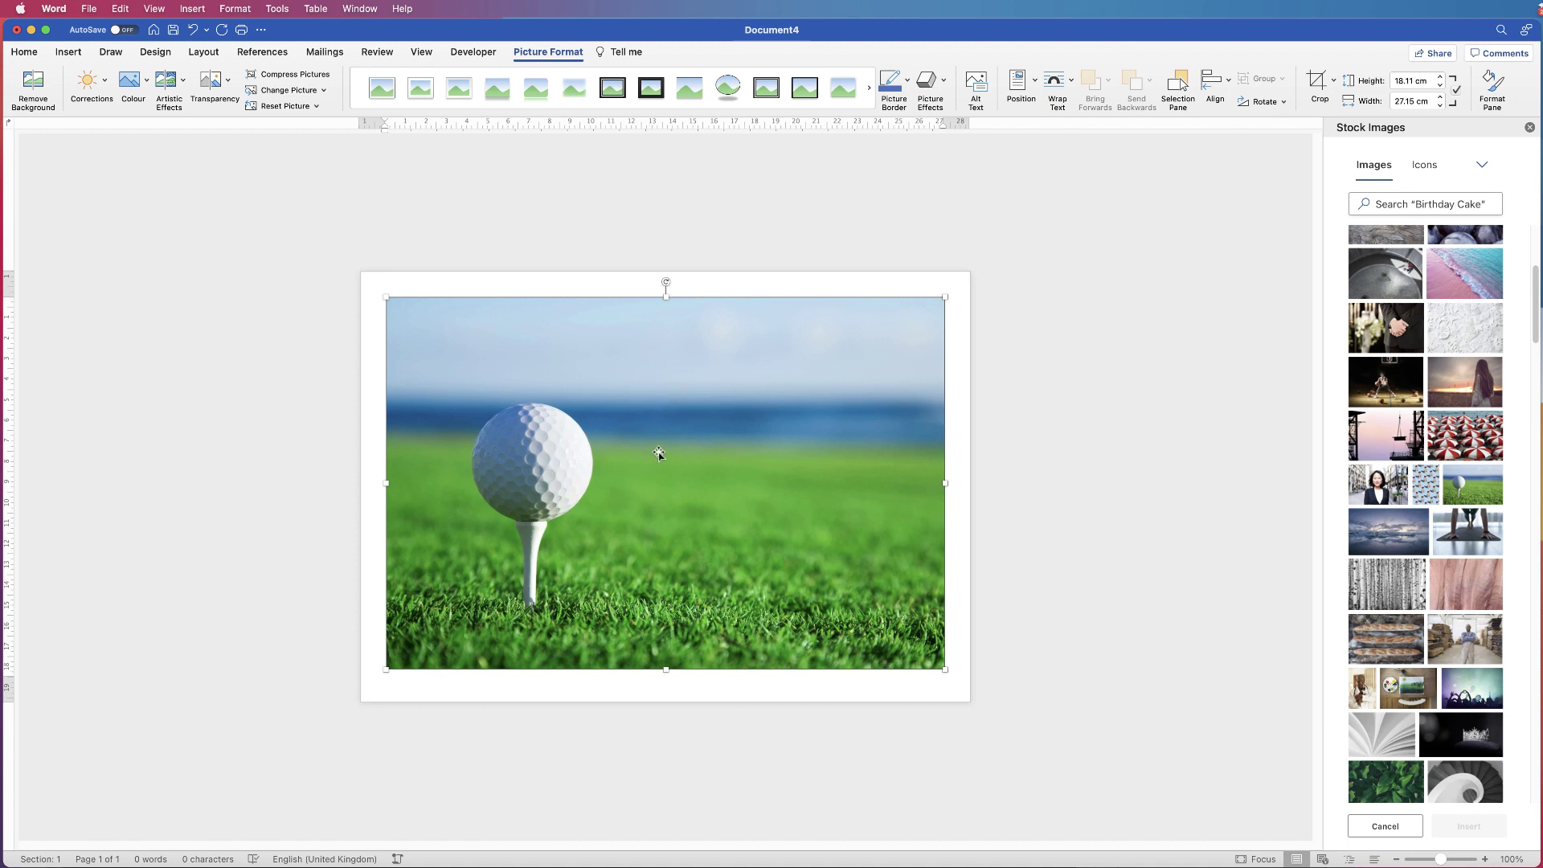
Step: Set the golf ball picture's text wrapping to In Front of Text so it can be positioned freely
mouse_move(677, 429)
mouse_down()
mouse_move(690, 476)
mouse_move(656, 400)
mouse_move(679, 407)
mouse_up()
click(895, 335)
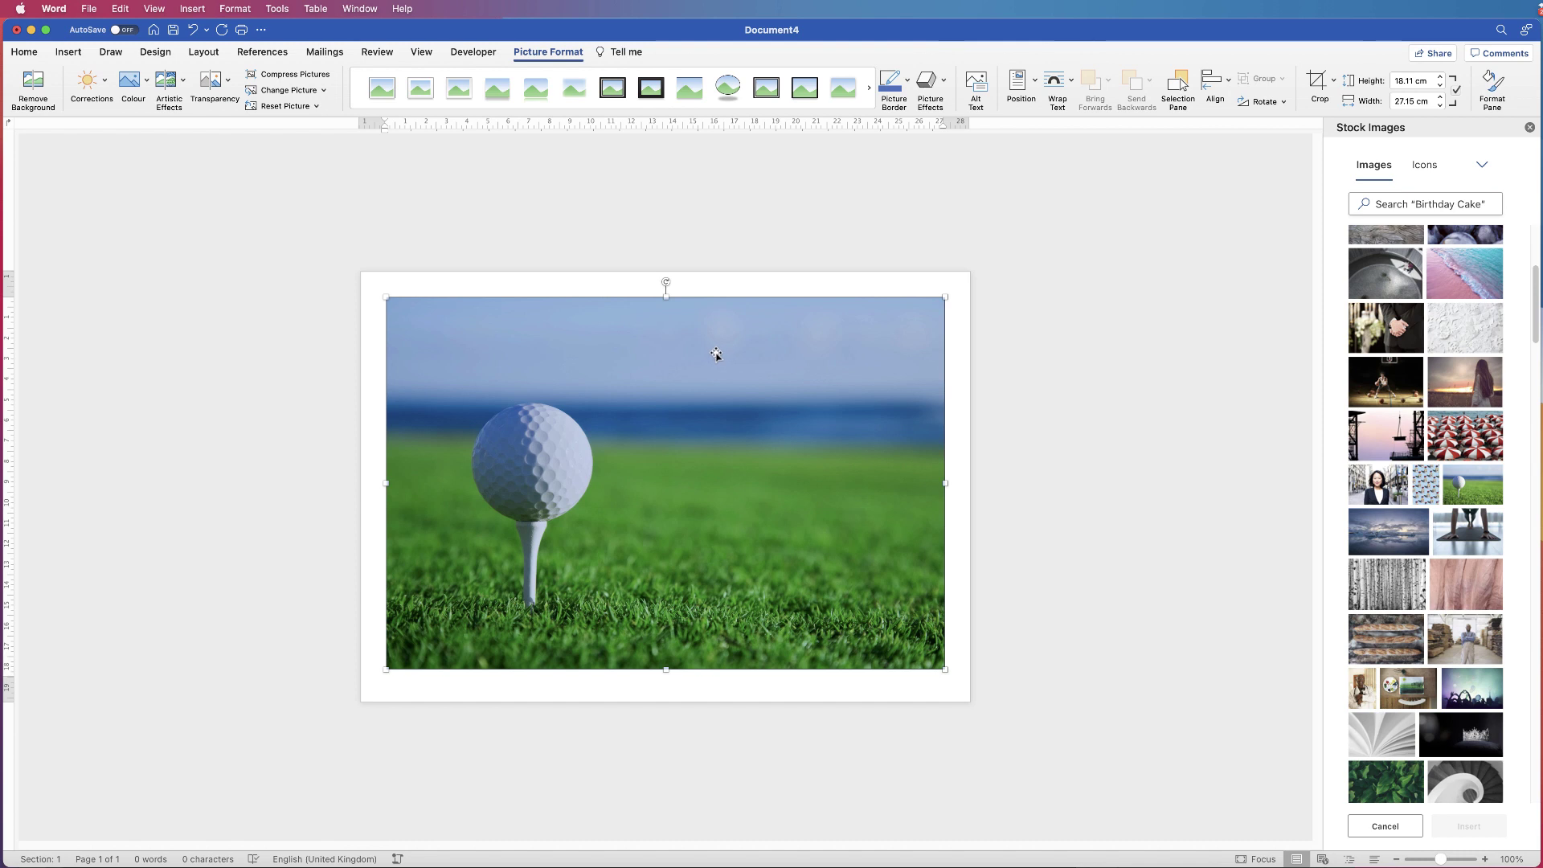
right_click(670, 366)
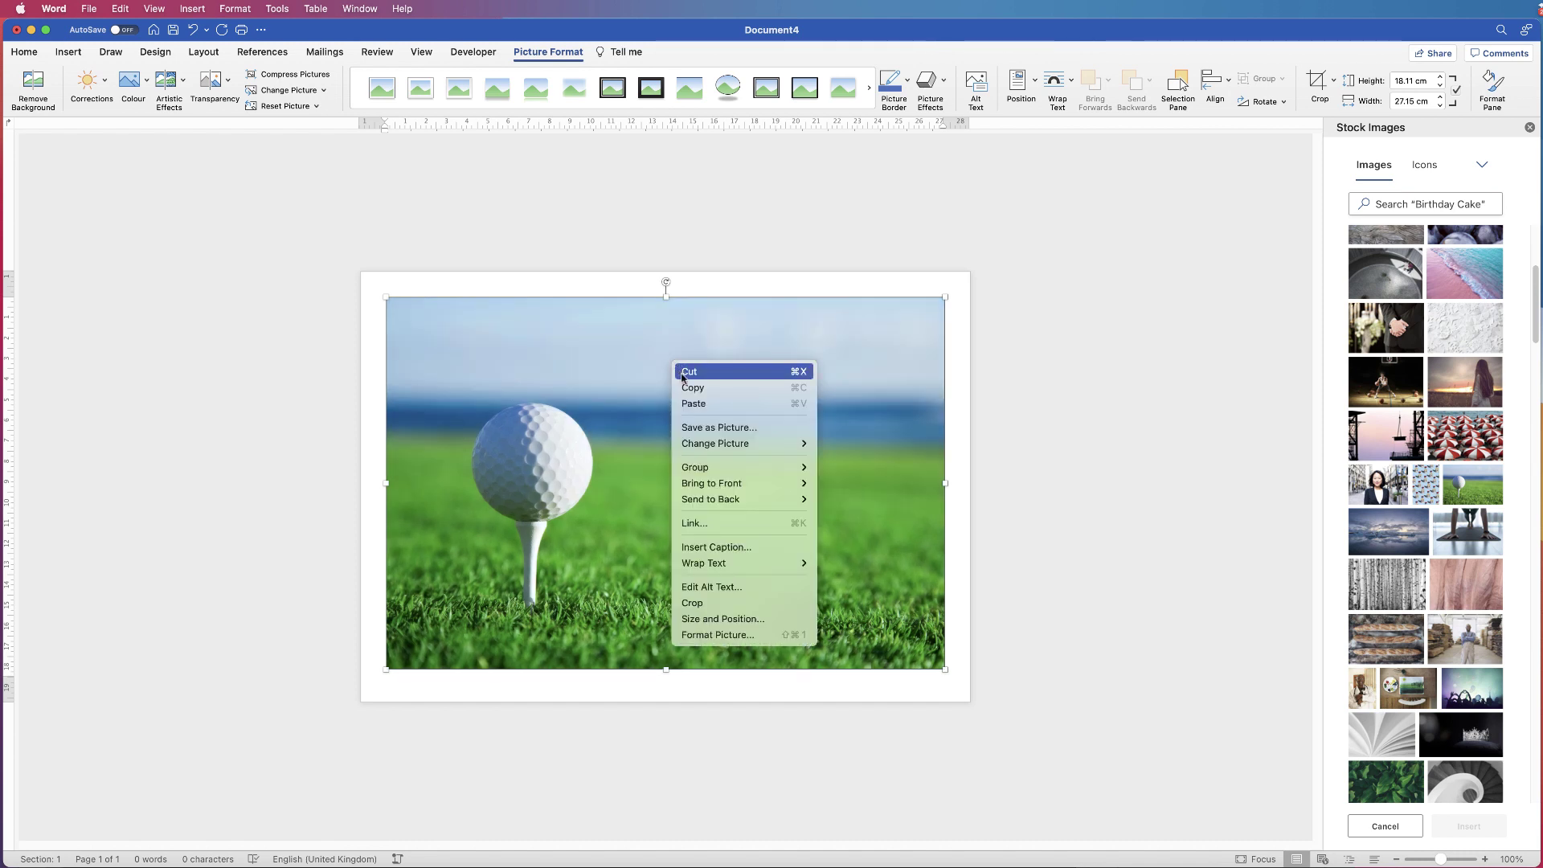
mouse_move(712, 571)
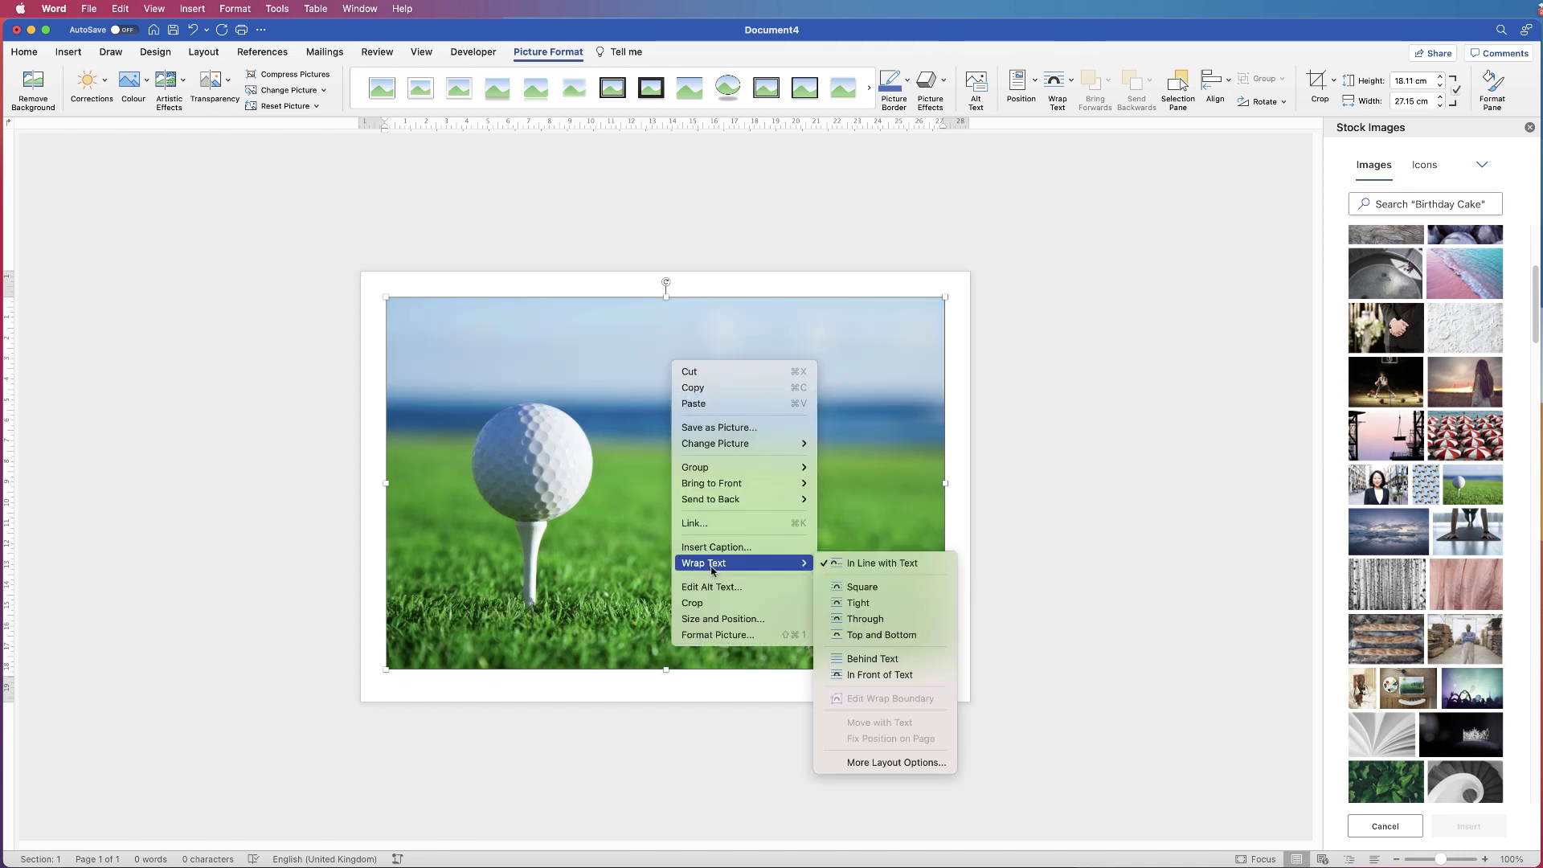
click(875, 675)
Step: Move the golf ball picture slightly towards the page's upper-left corner and scale it proportionally to about 22.38 cm by 14.92 cm
mouse_move(712, 393)
mouse_down()
mouse_move(763, 430)
mouse_move(695, 413)
mouse_move(722, 360)
mouse_move(710, 399)
mouse_move(708, 379)
mouse_up()
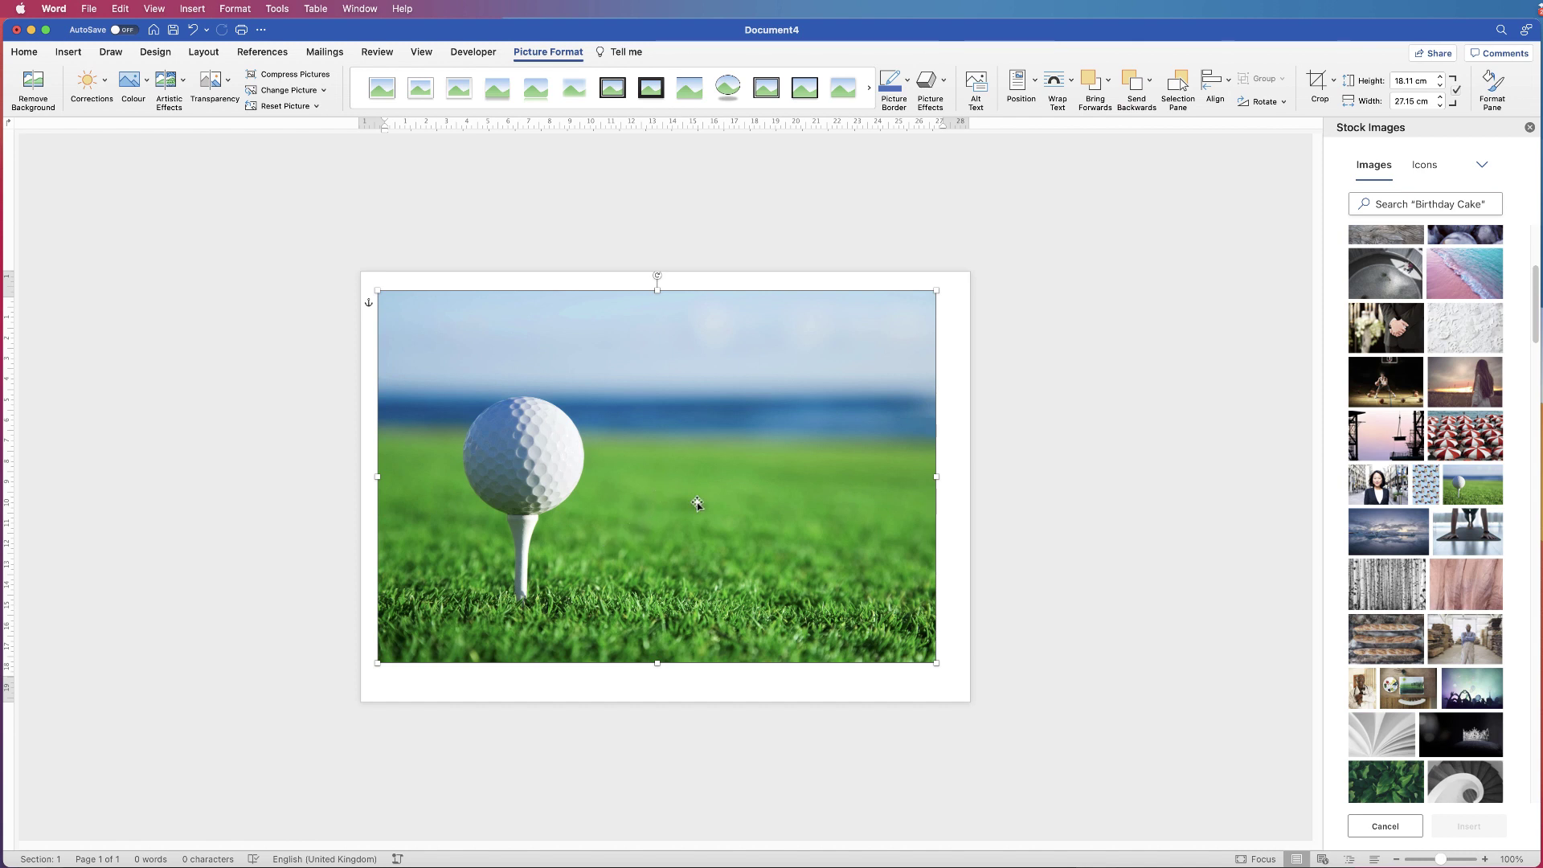
drag(937, 662, 569, 387)
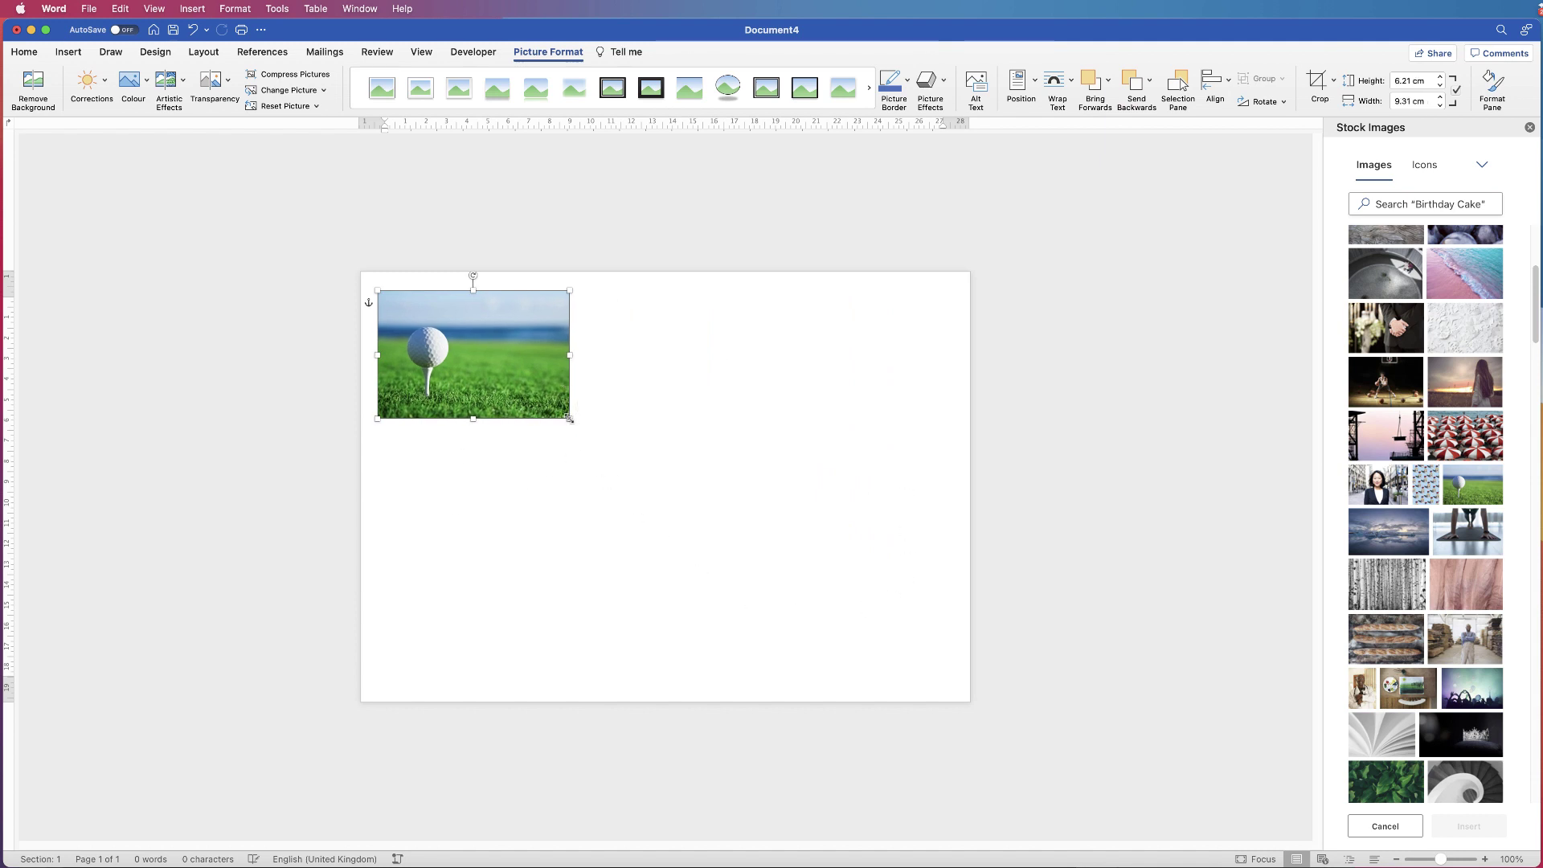
drag(568, 420, 780, 599)
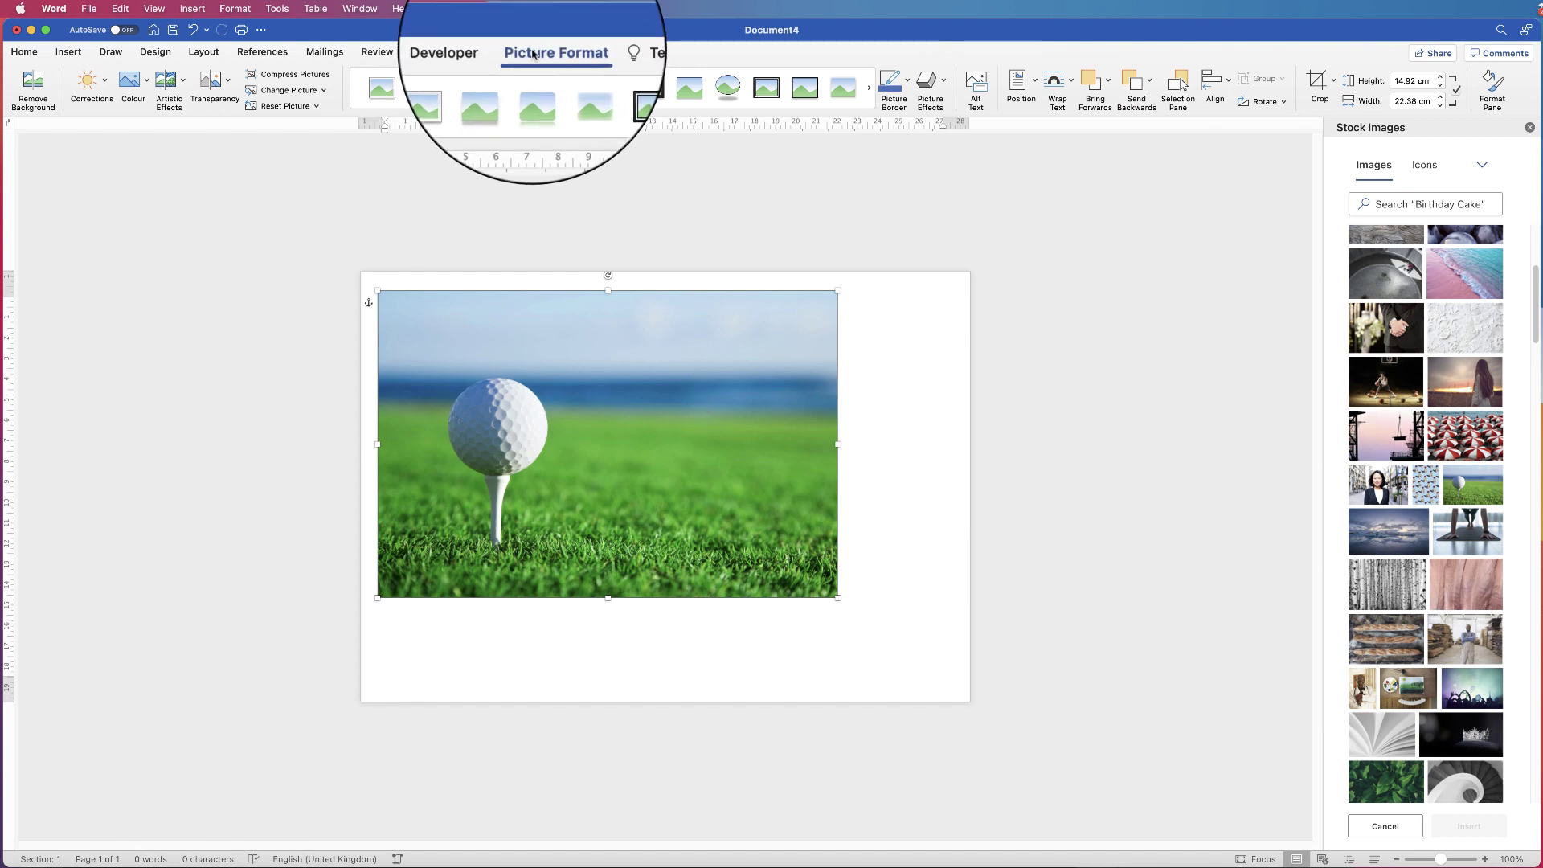
Step: Apply a 1:1 aspect ratio crop to the golf ball picture and shift the image so the whole ball sits inside the square
click(1335, 83)
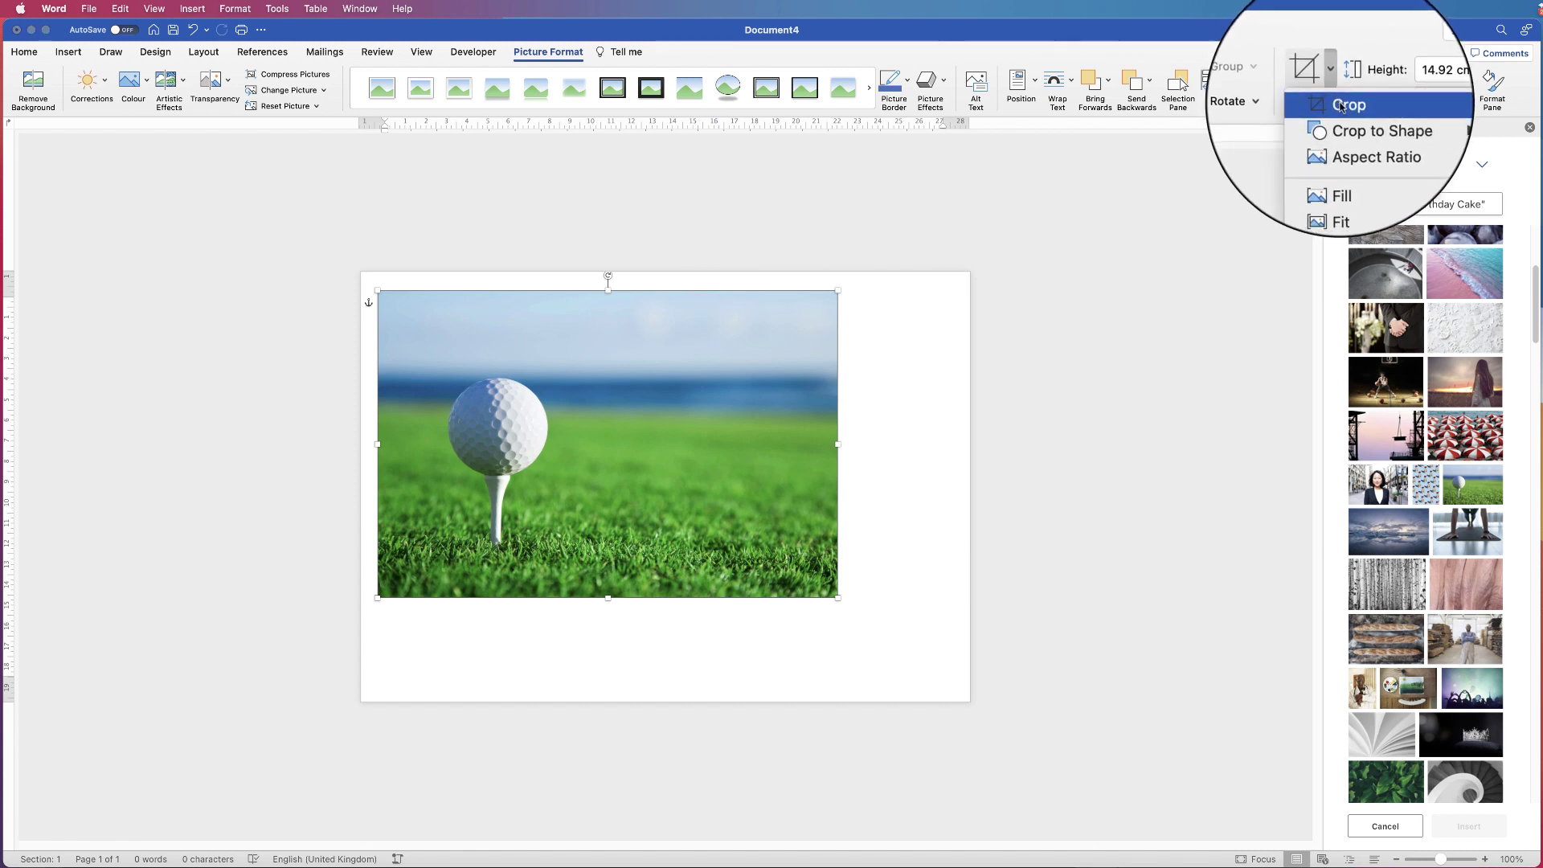
mouse_move(1343, 138)
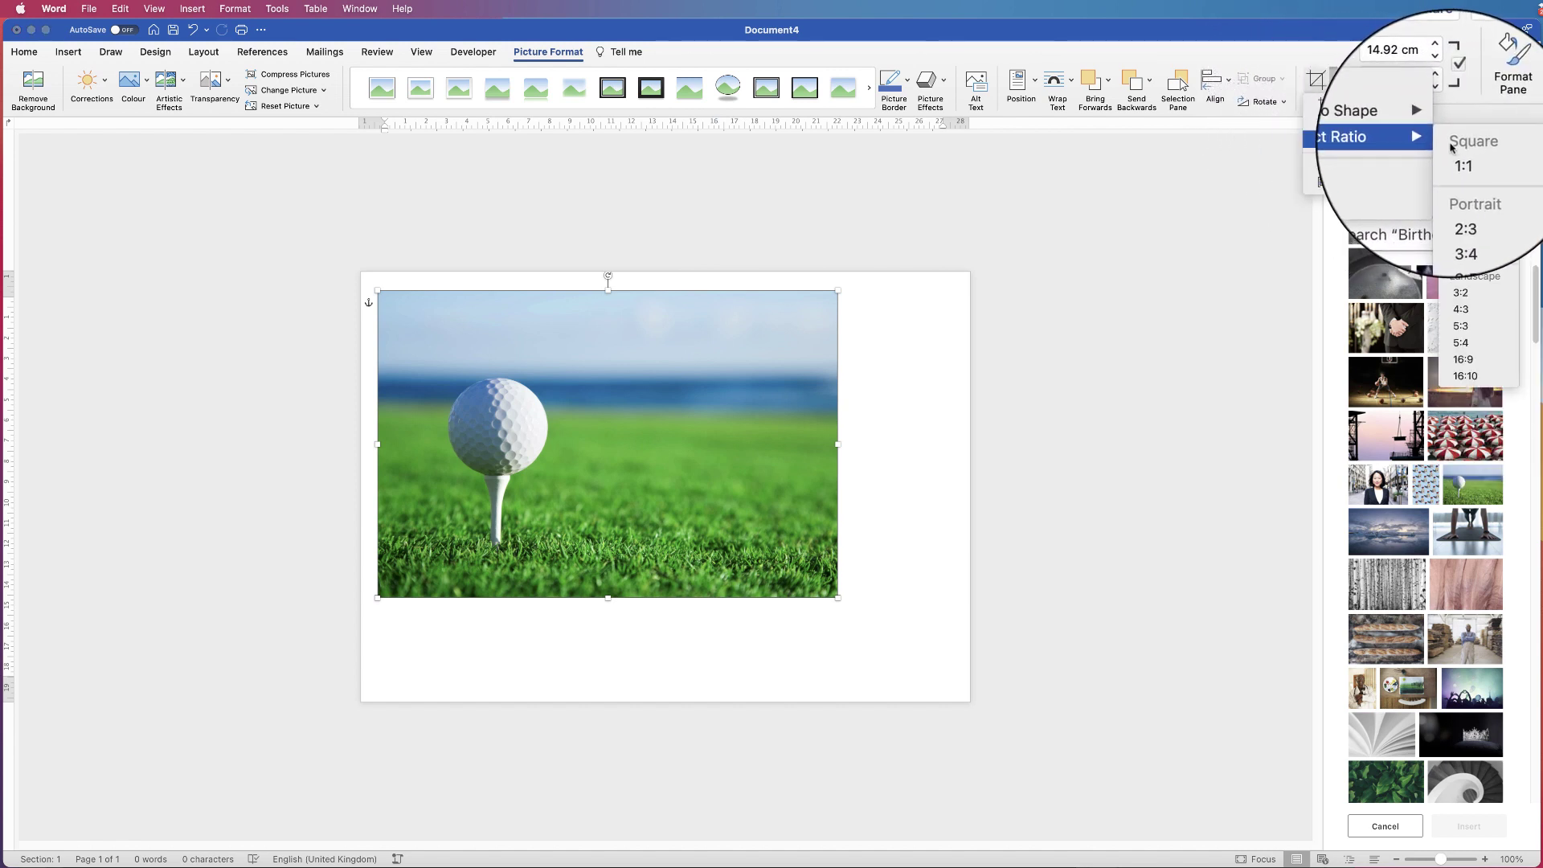
click(1459, 165)
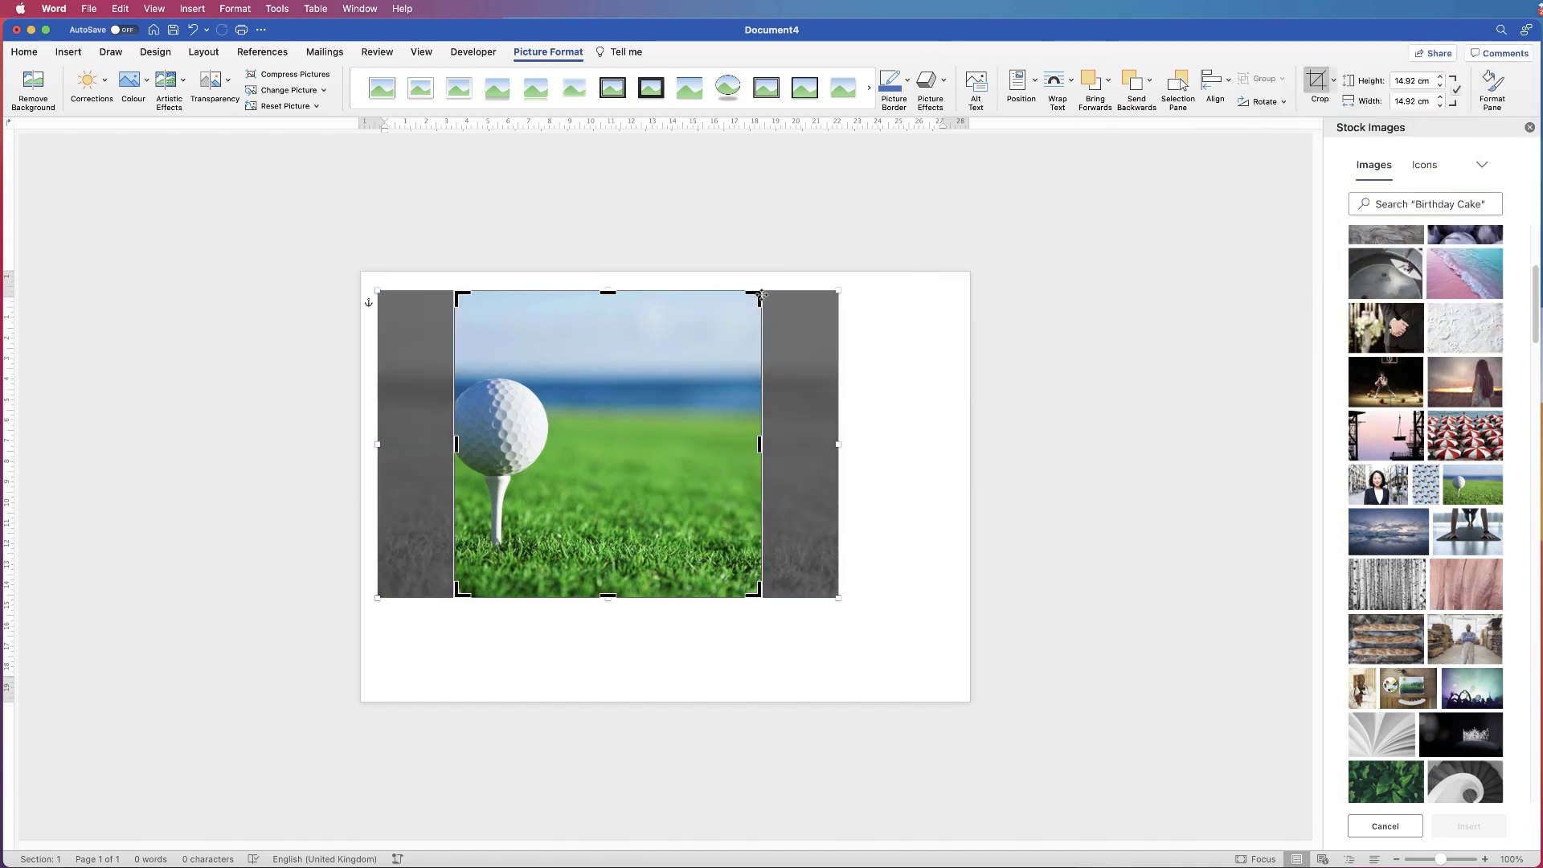
drag(636, 363, 709, 363)
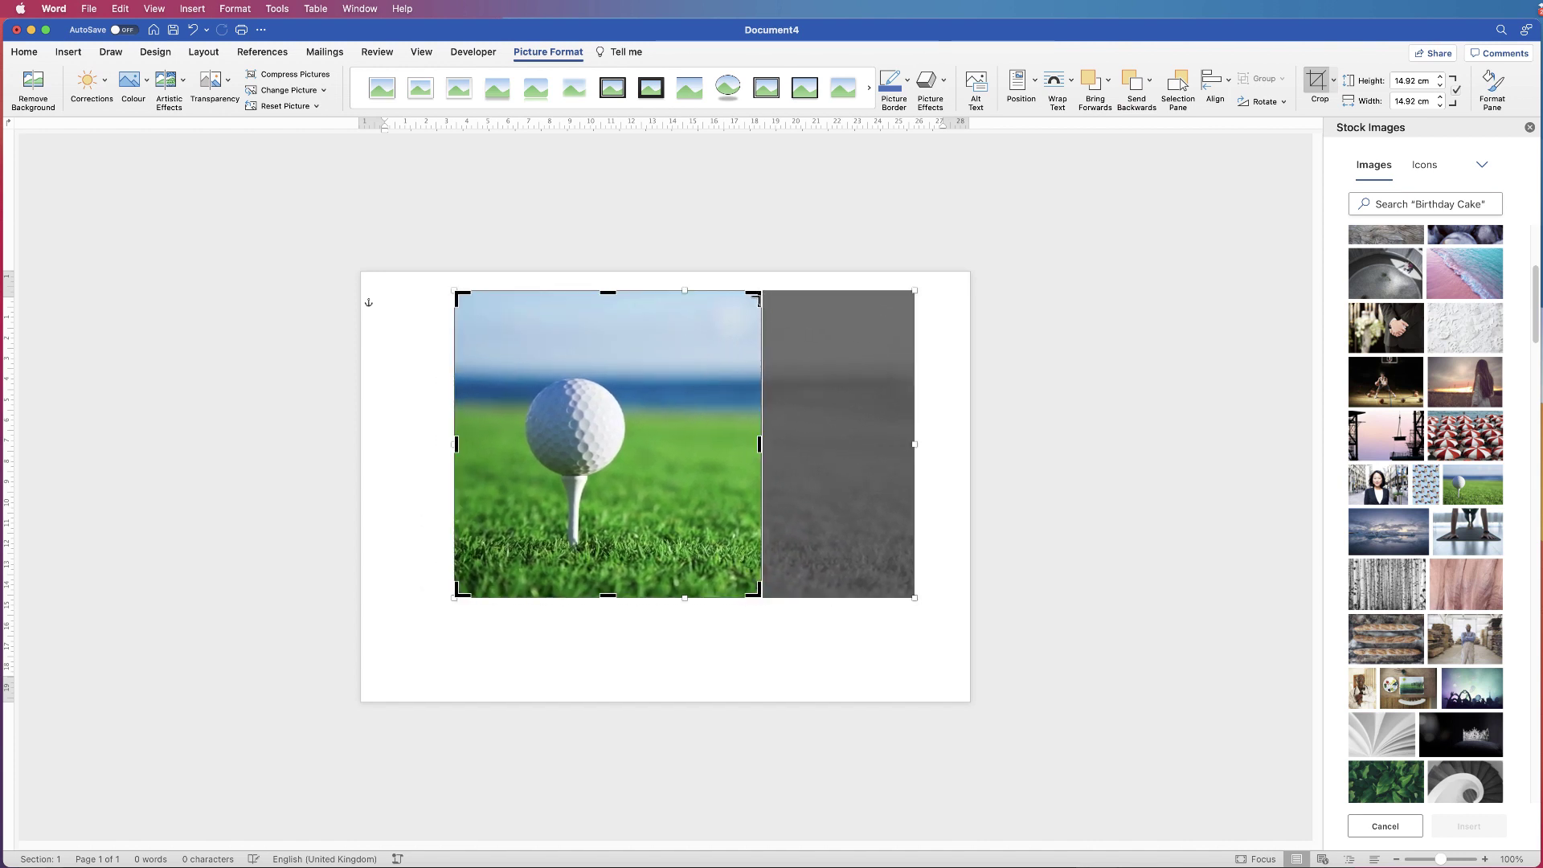
key(super+z)
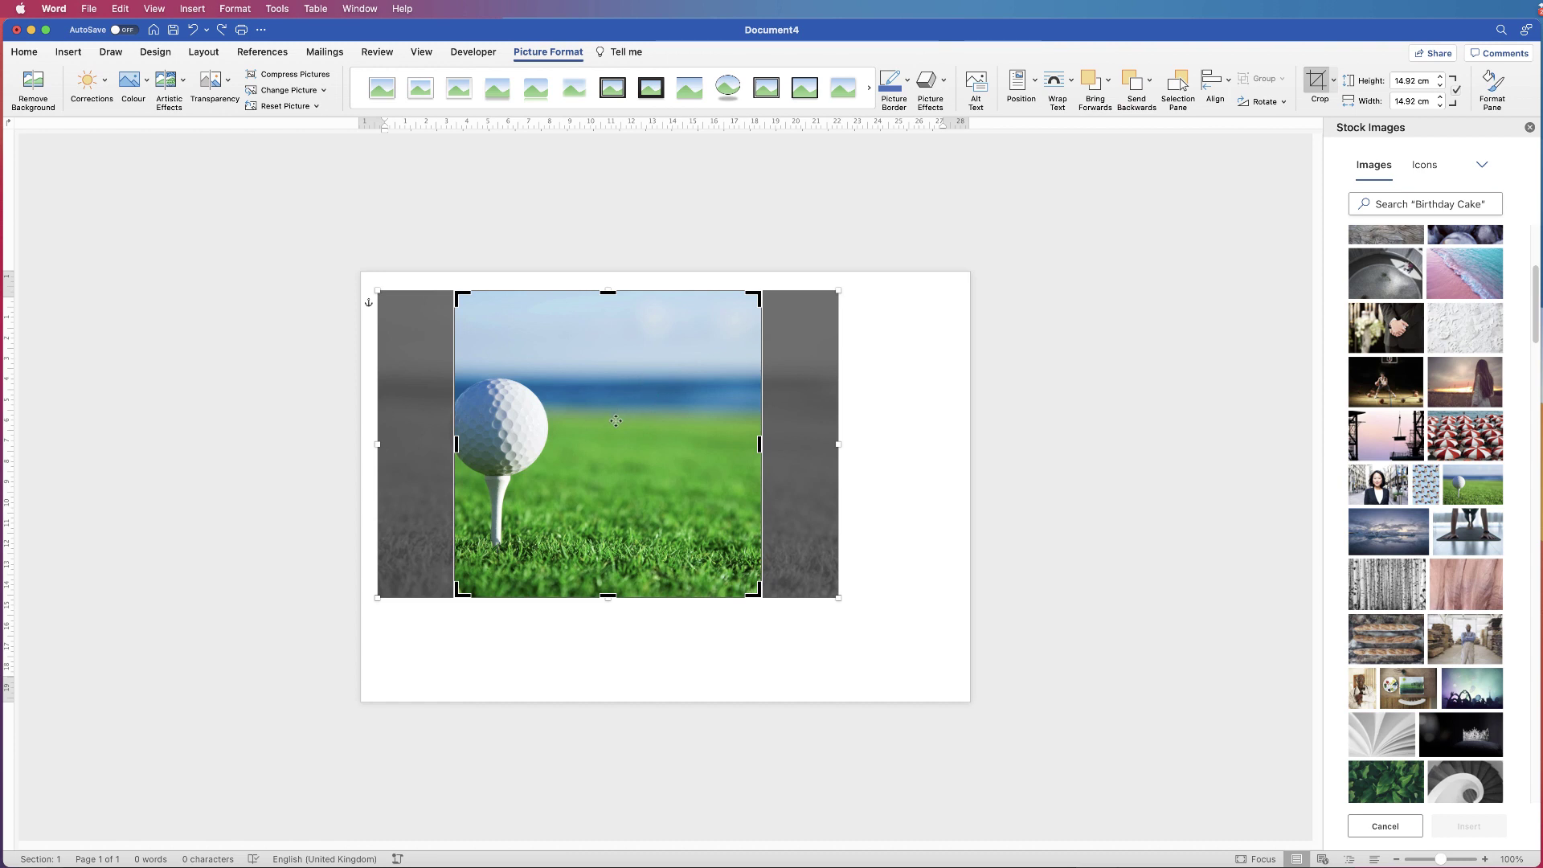
drag(609, 428, 690, 429)
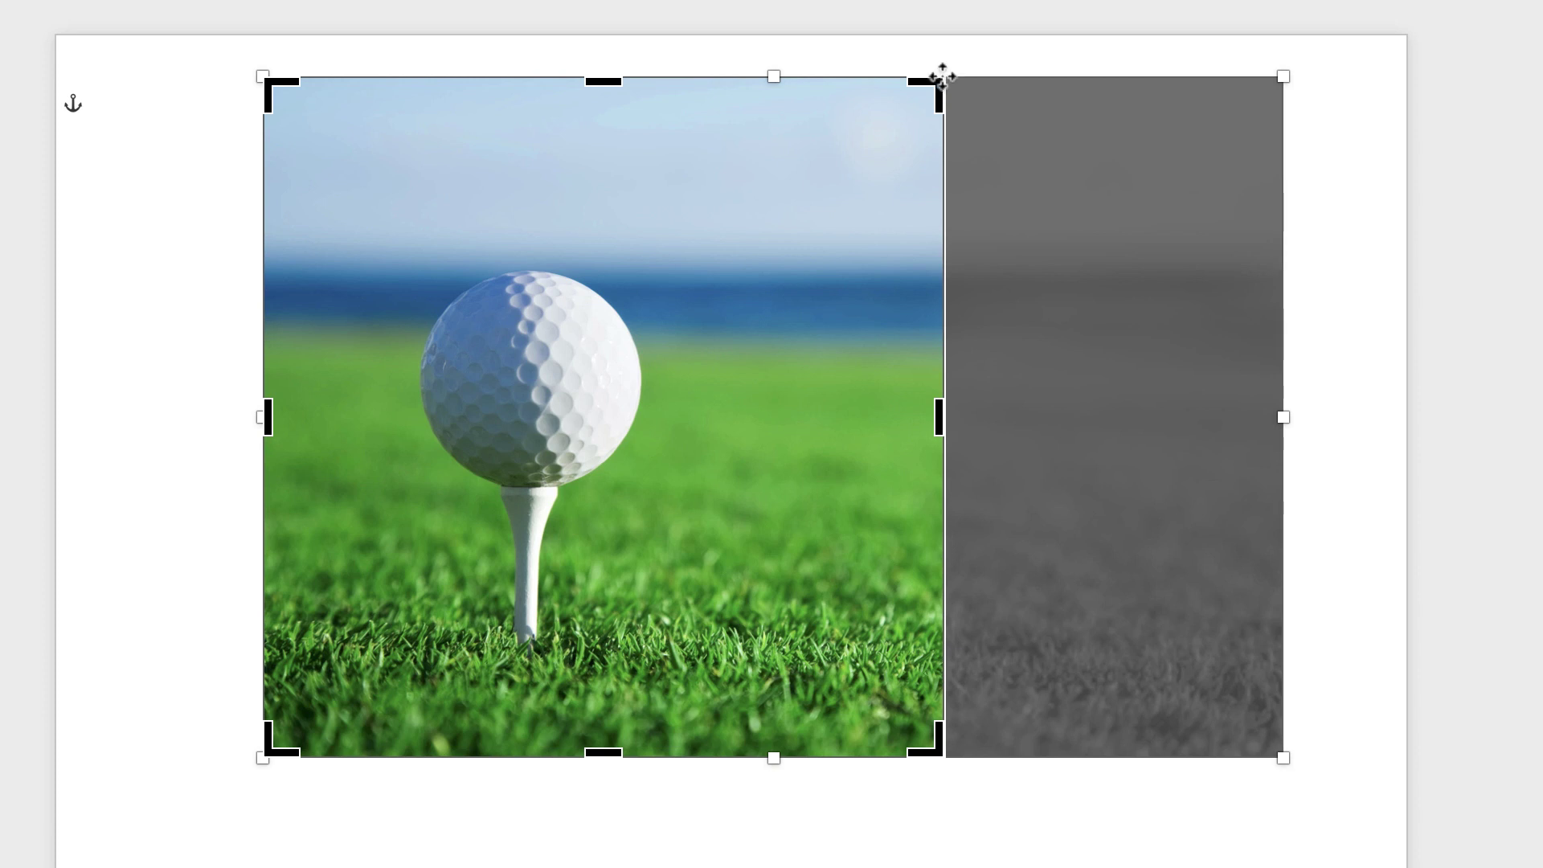
Step: Shrink the crop frame to about 12.45 cm square, shift the image down inside it and finish the crop
drag(931, 89, 881, 103)
key(Escape)
click(872, 102)
drag(926, 88, 734, 182)
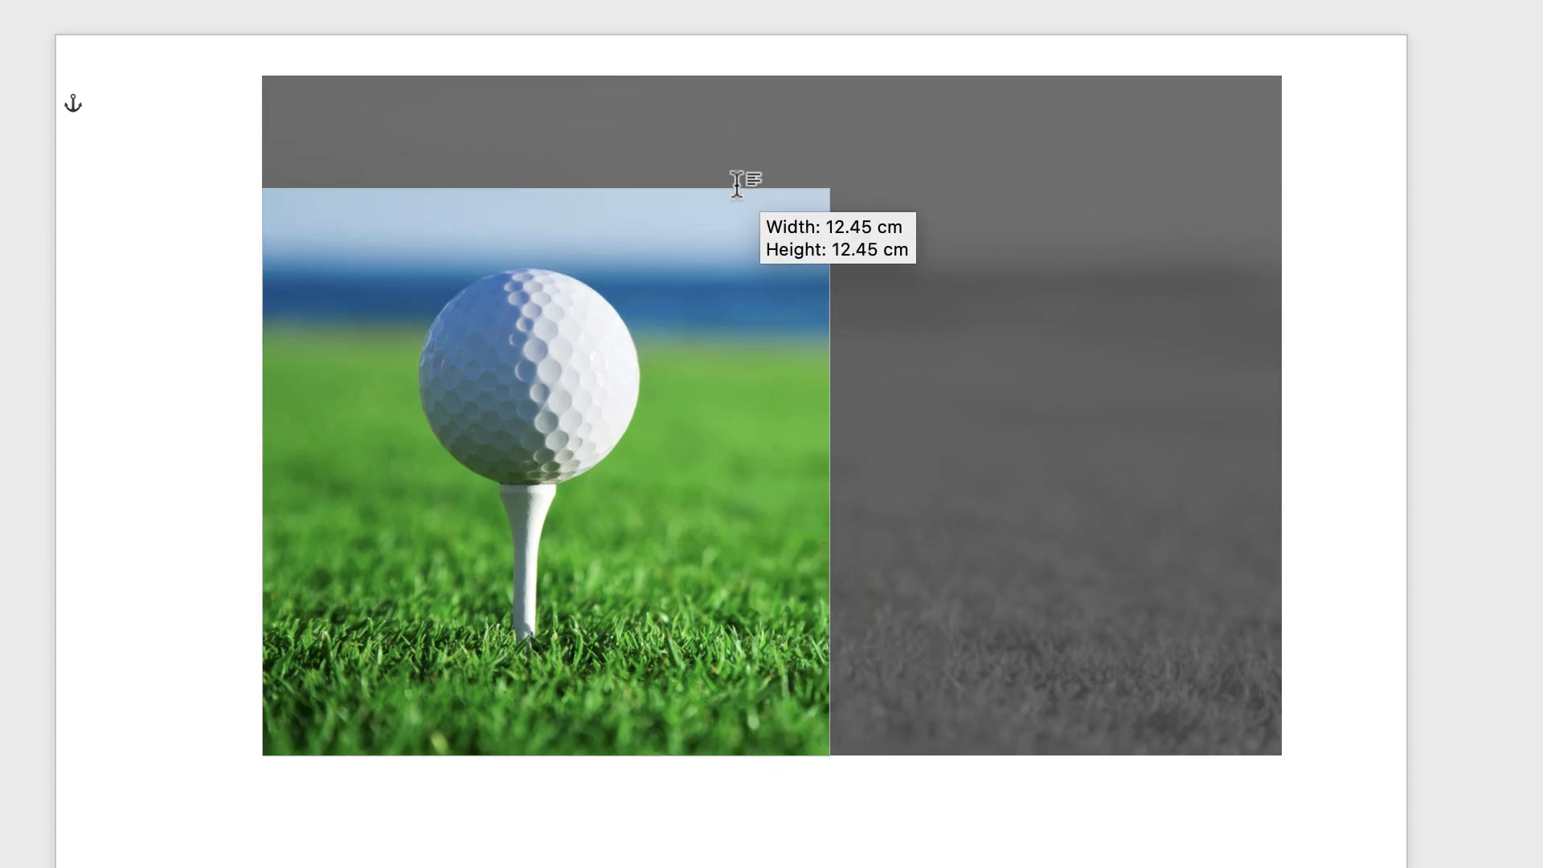
drag(677, 341, 674, 389)
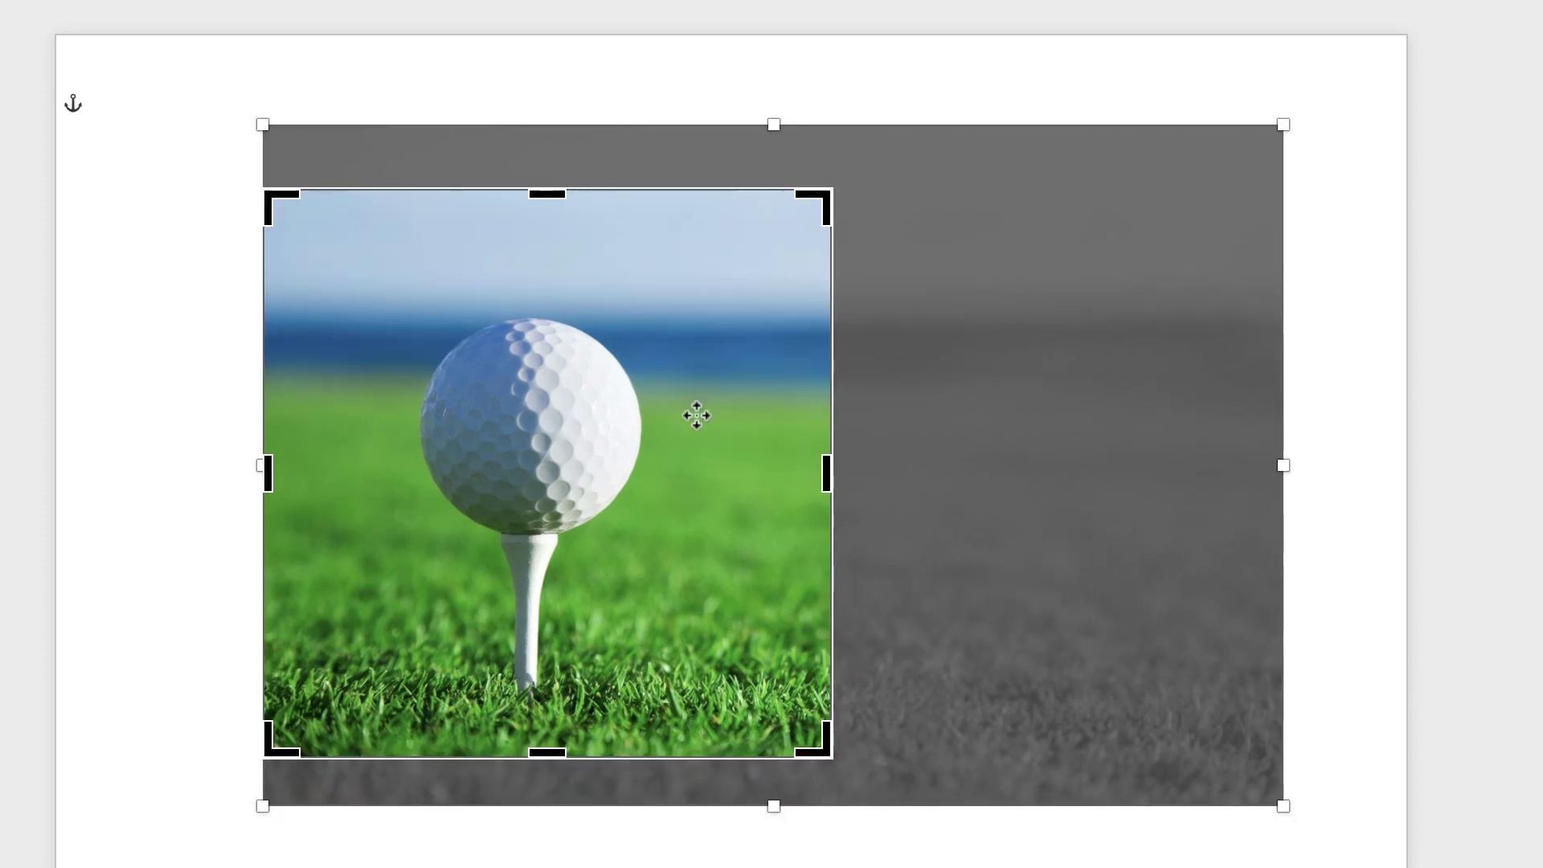
key(Escape)
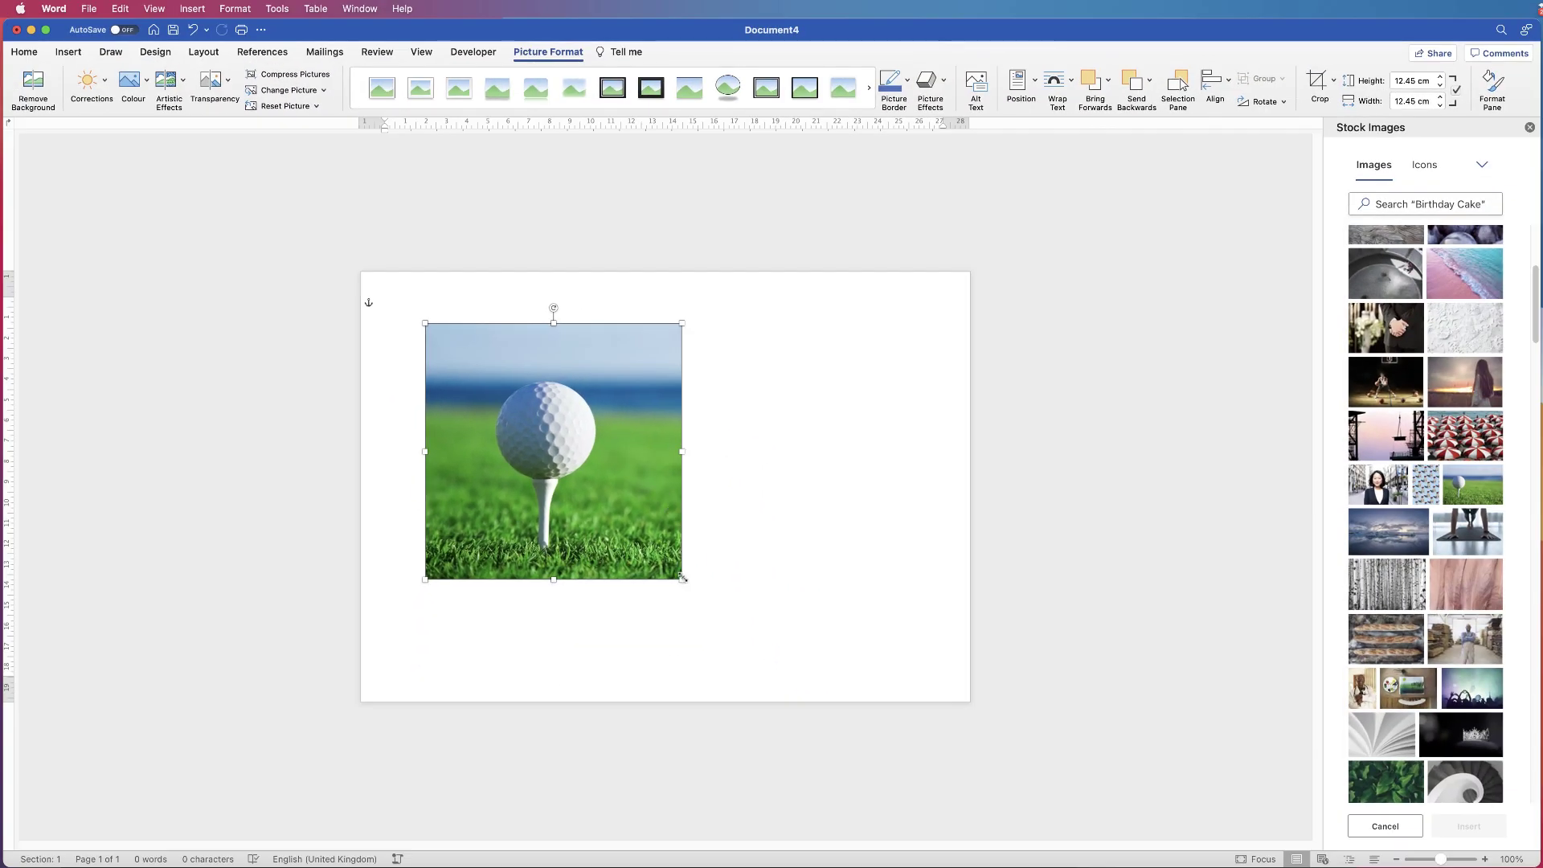
Step: Shrink the cropped golf ball picture, place it near the page's upper-left corner and set its height to 6.5 cm
drag(681, 580, 483, 384)
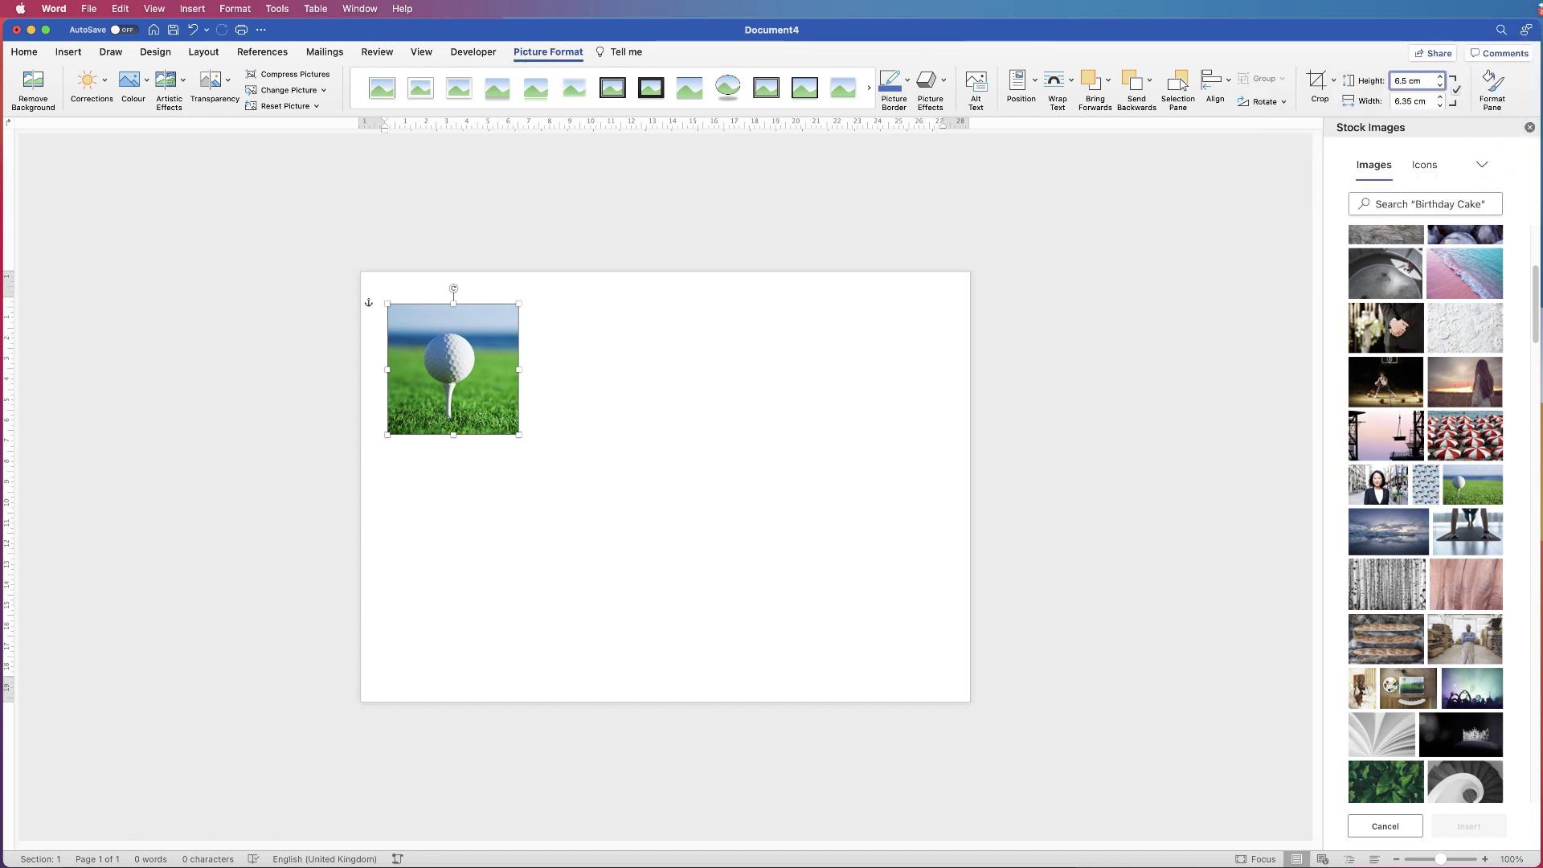
key(Return)
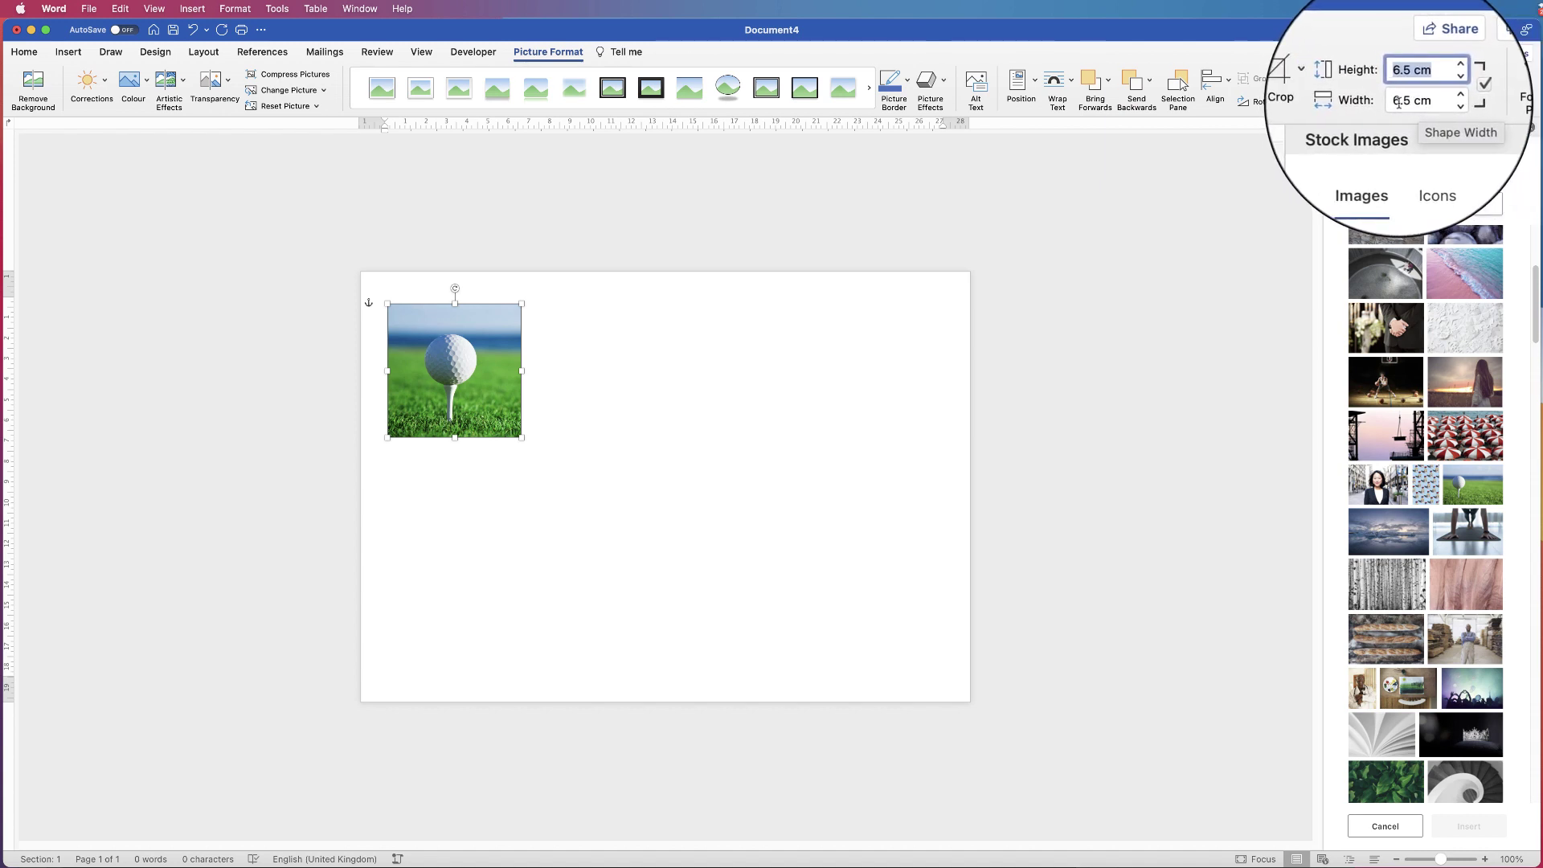
click(611, 346)
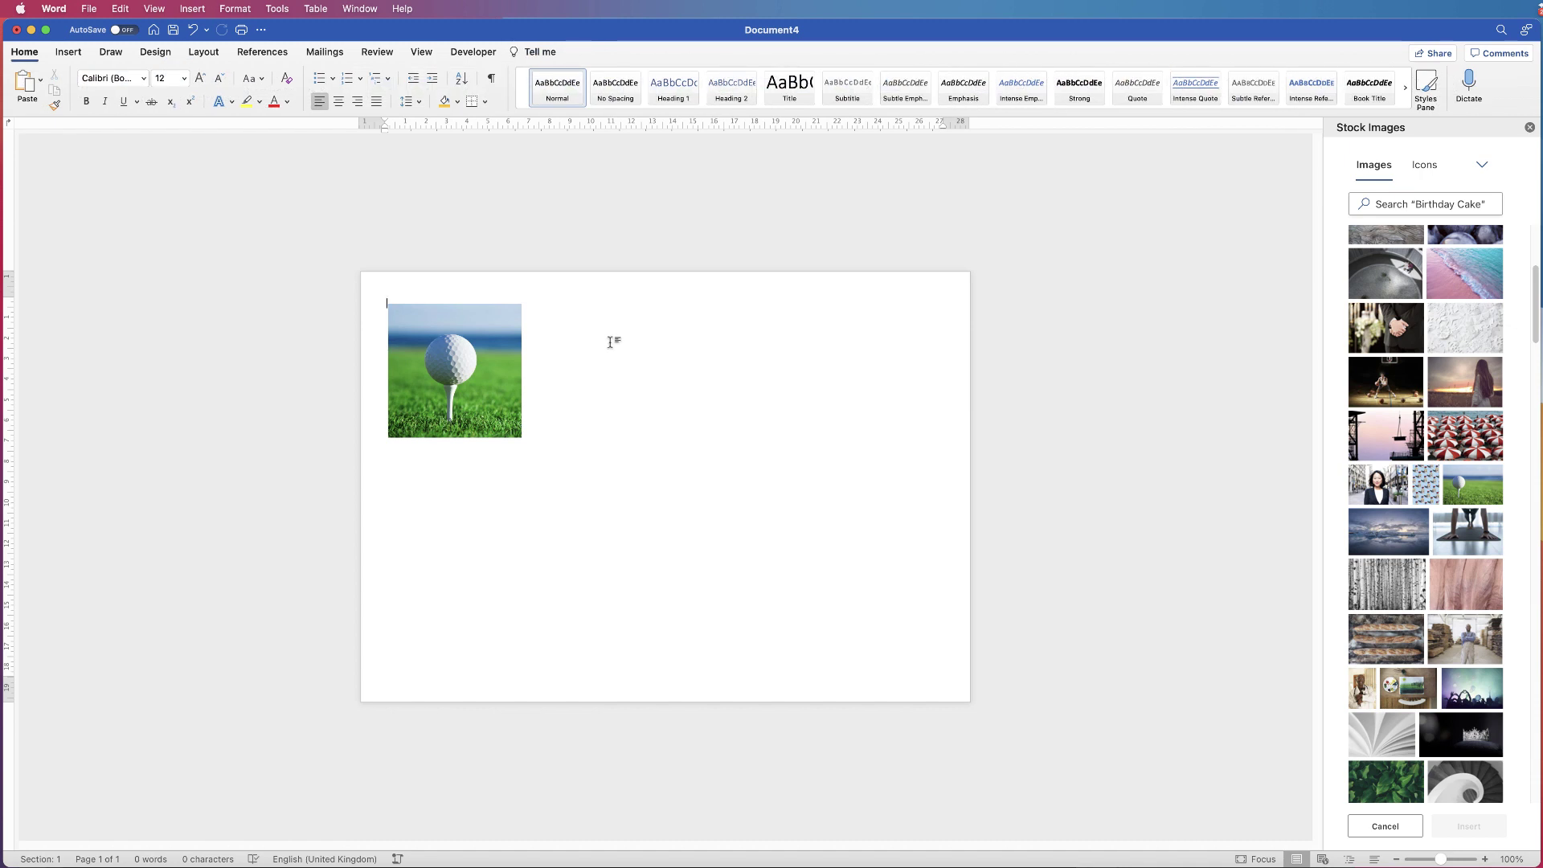
Step: Insert the stock image of a pepperoni pizza on blue and set its text wrapping to In Front of Text
scroll(1531, 352, down, 10)
click(1389, 354)
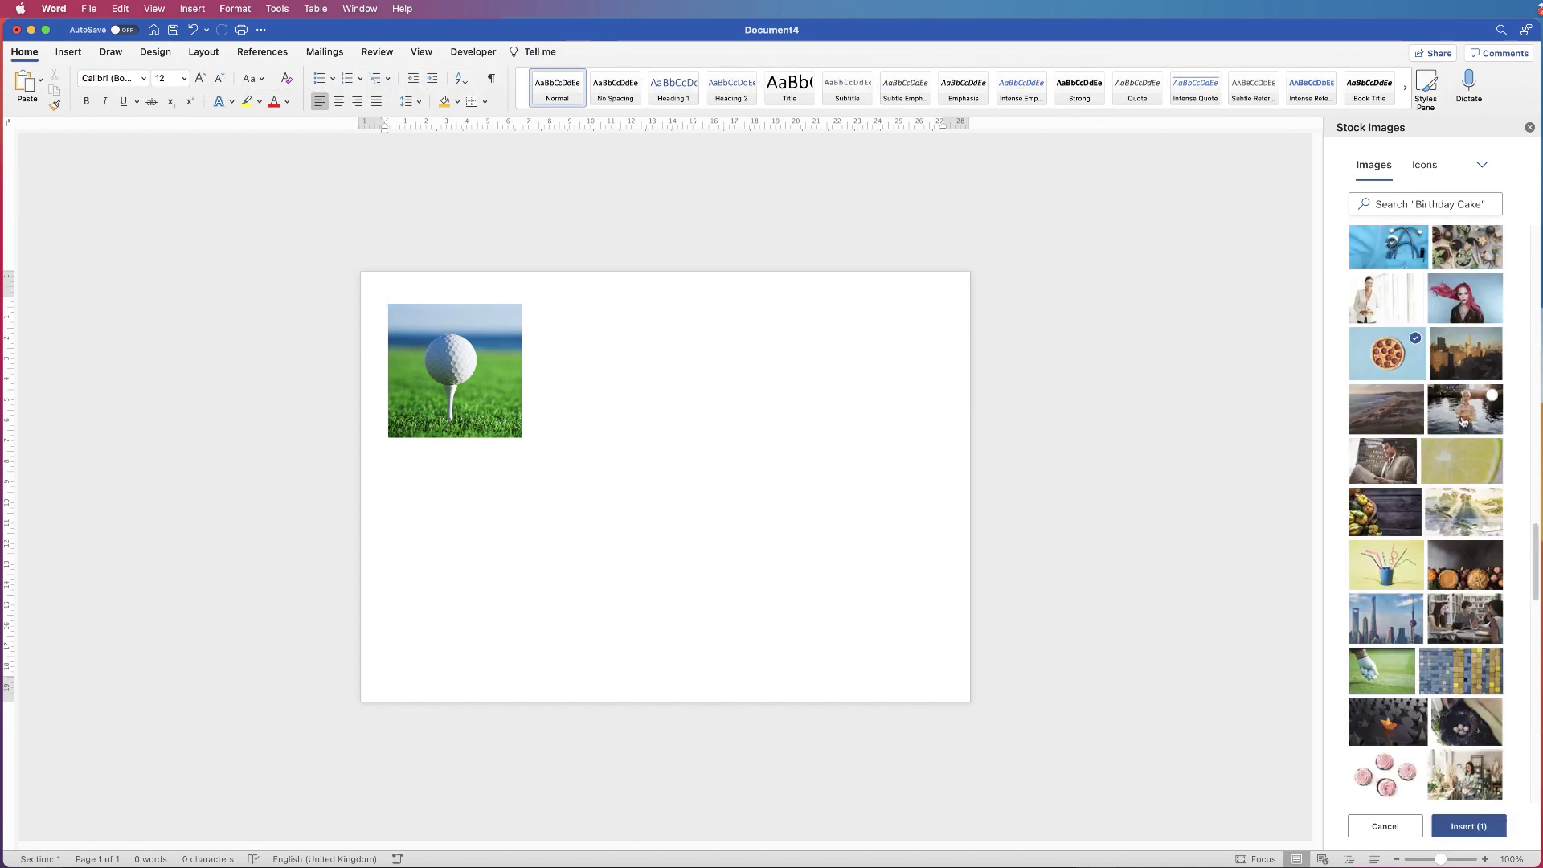
click(1457, 823)
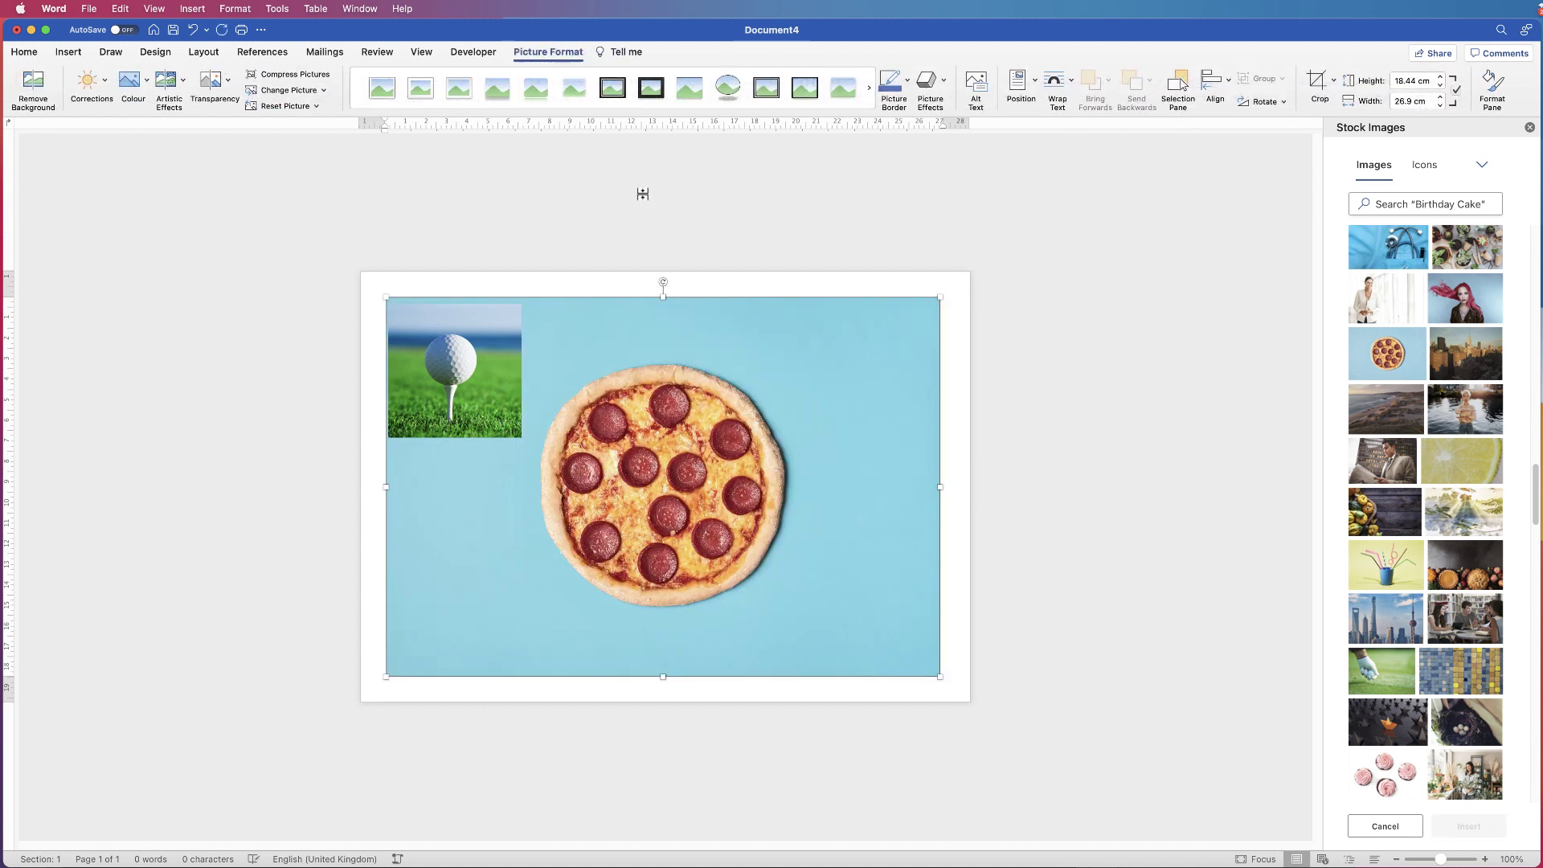
right_click(746, 448)
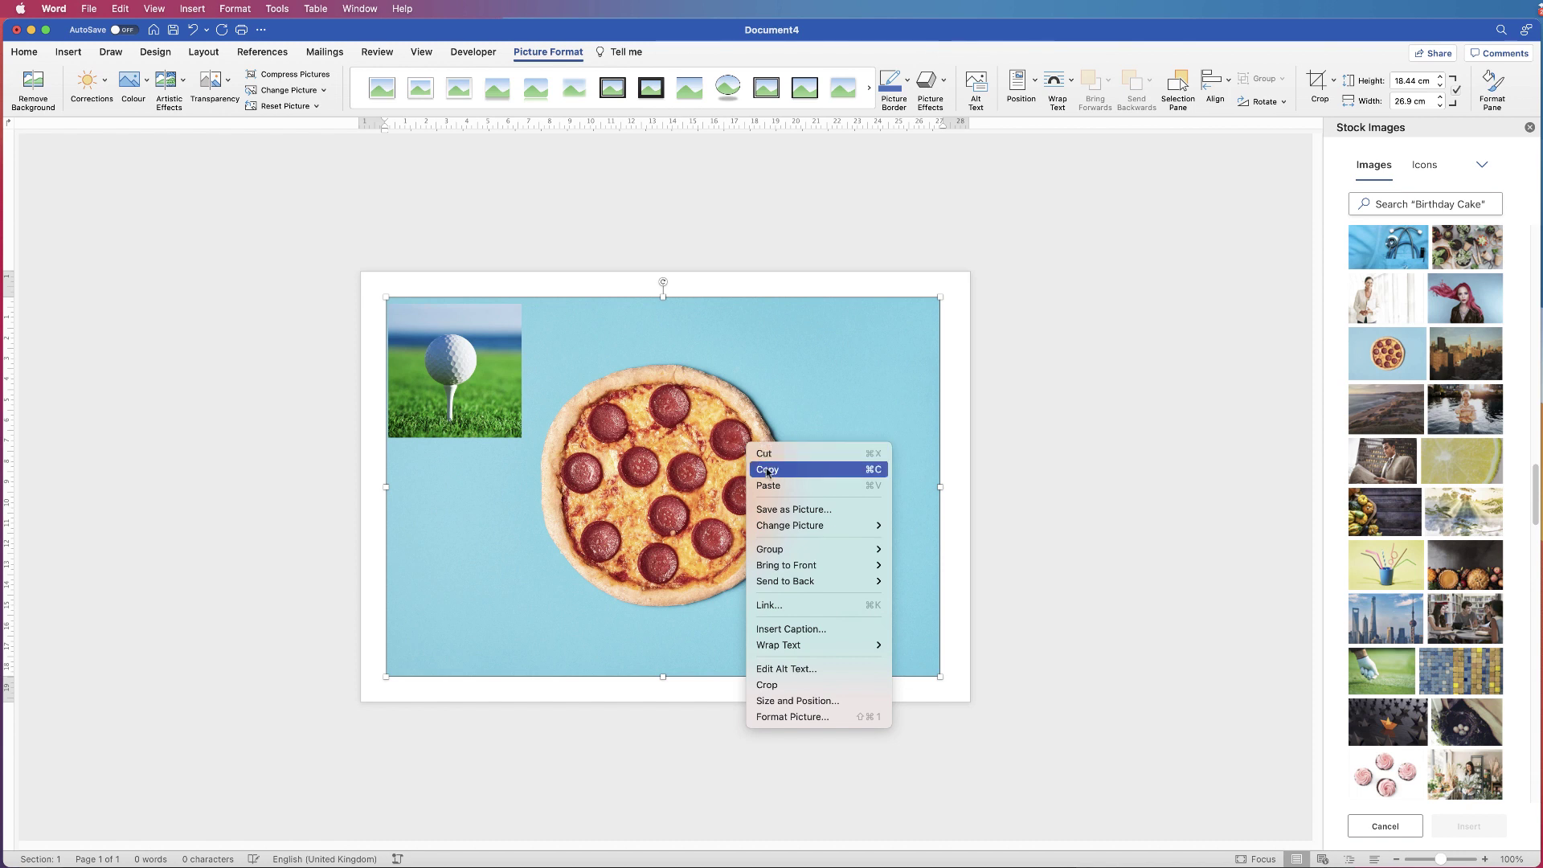
mouse_move(852, 645)
click(921, 756)
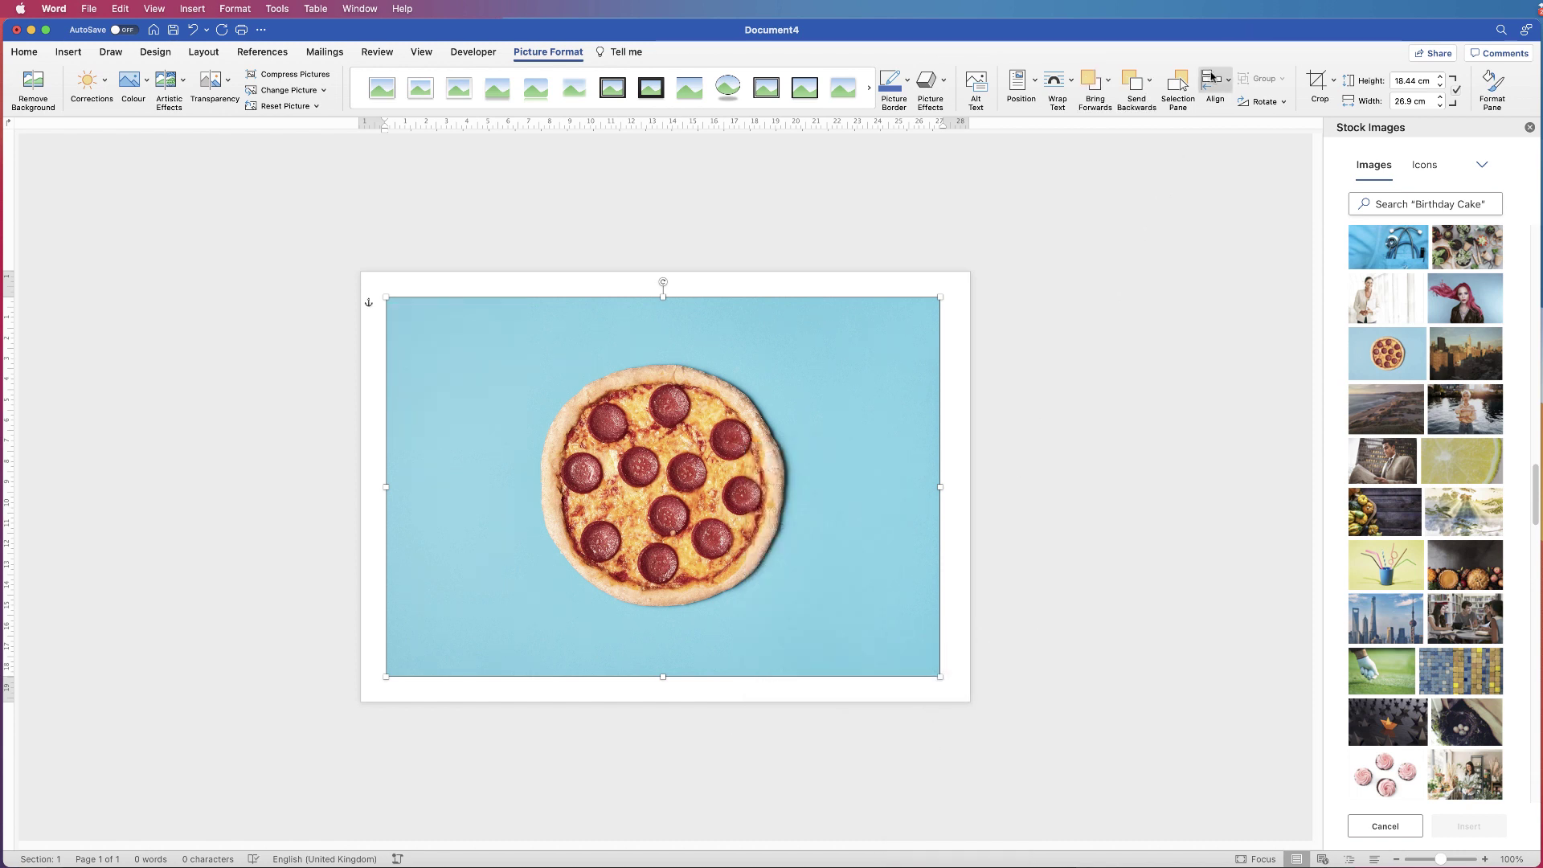
click(1334, 81)
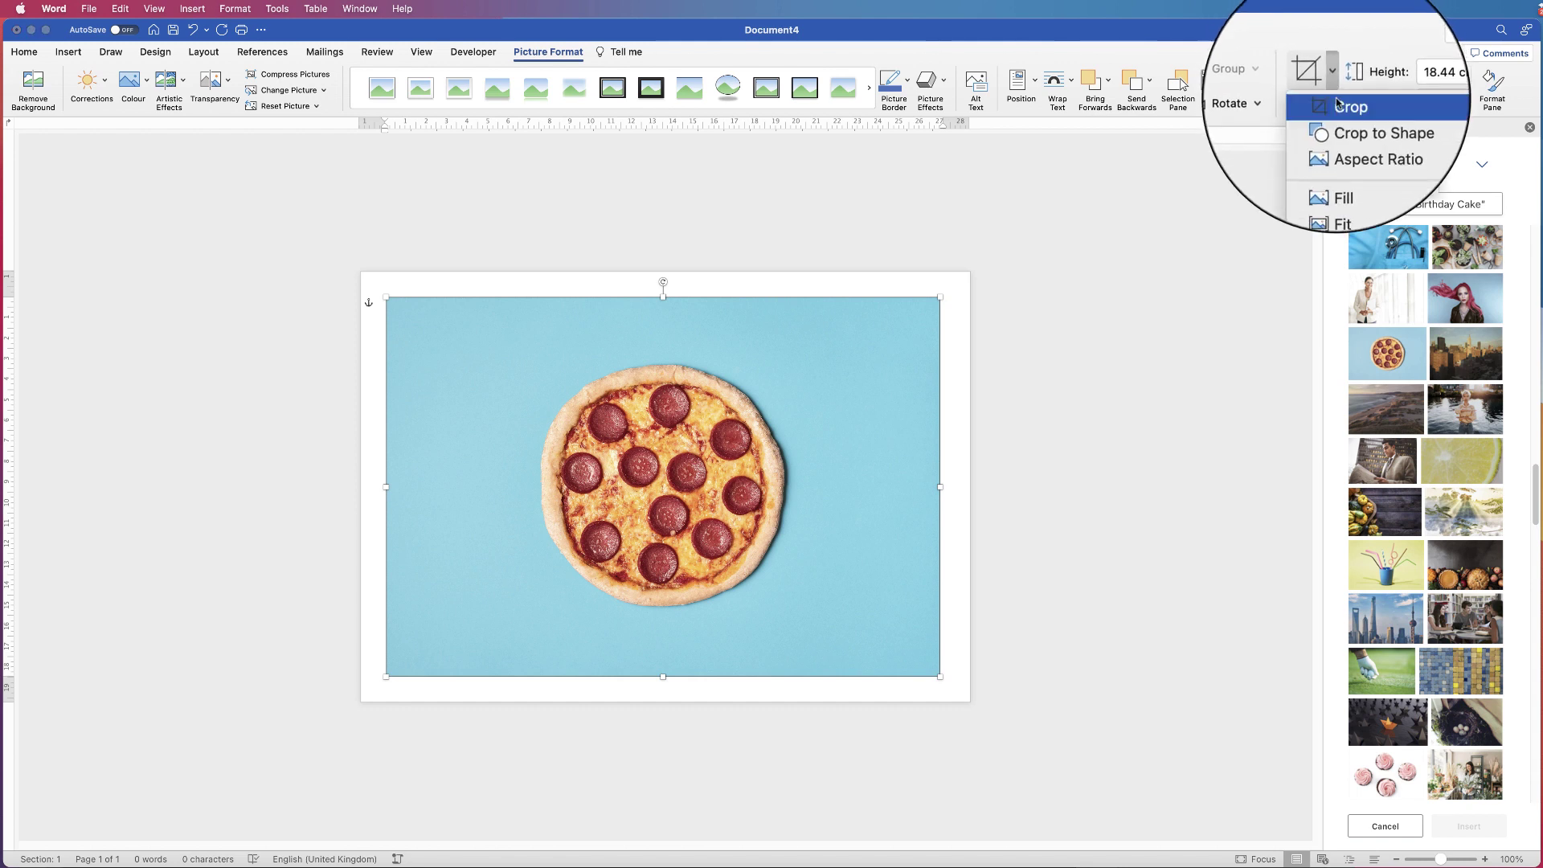
click(1351, 116)
click(1334, 80)
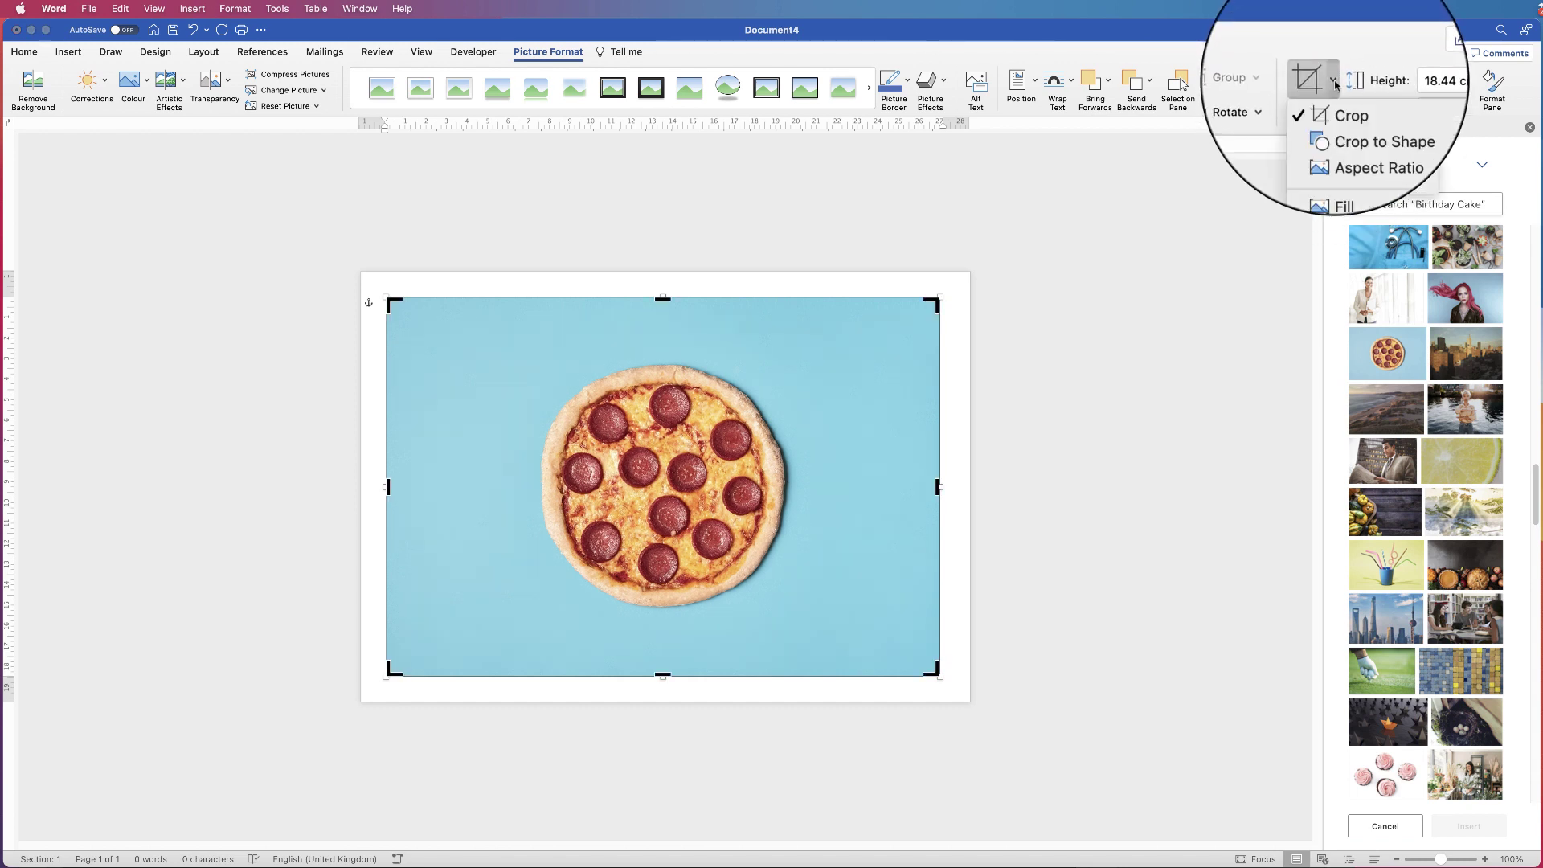
mouse_move(1399, 146)
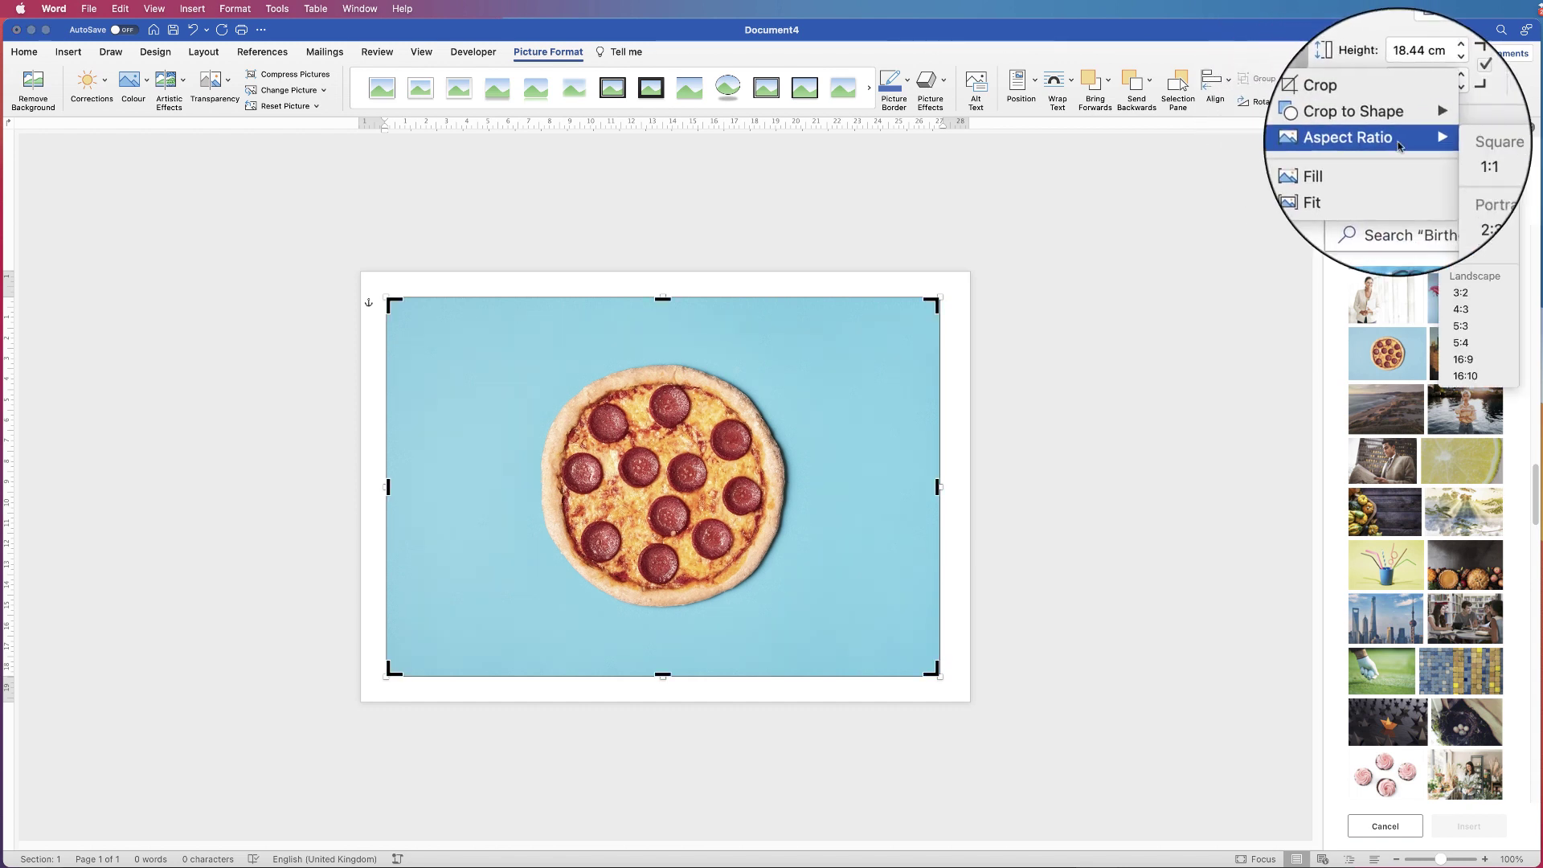
click(1459, 158)
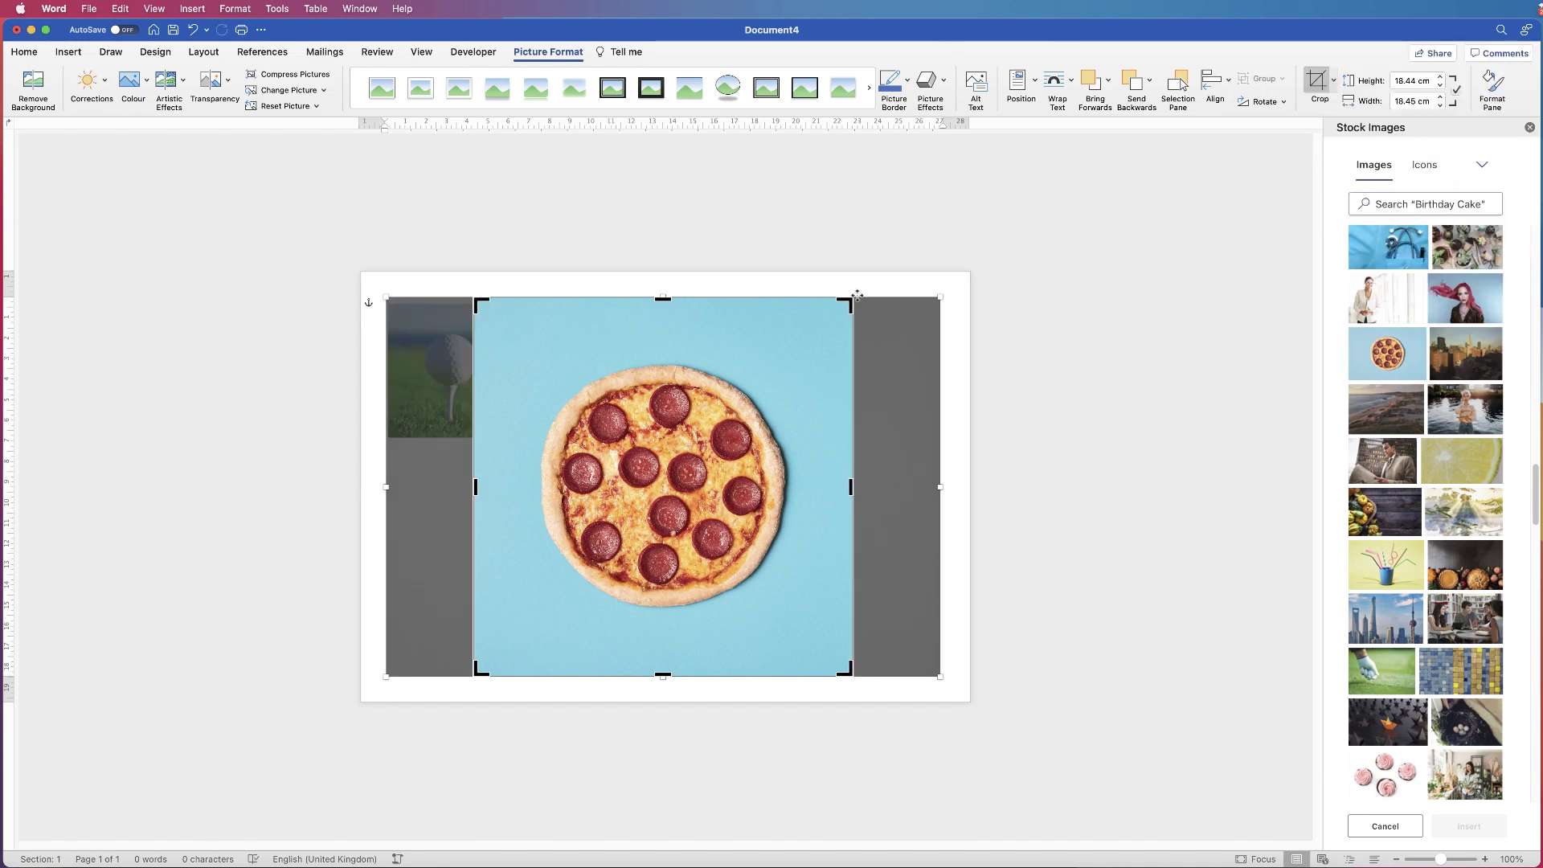
key(Return)
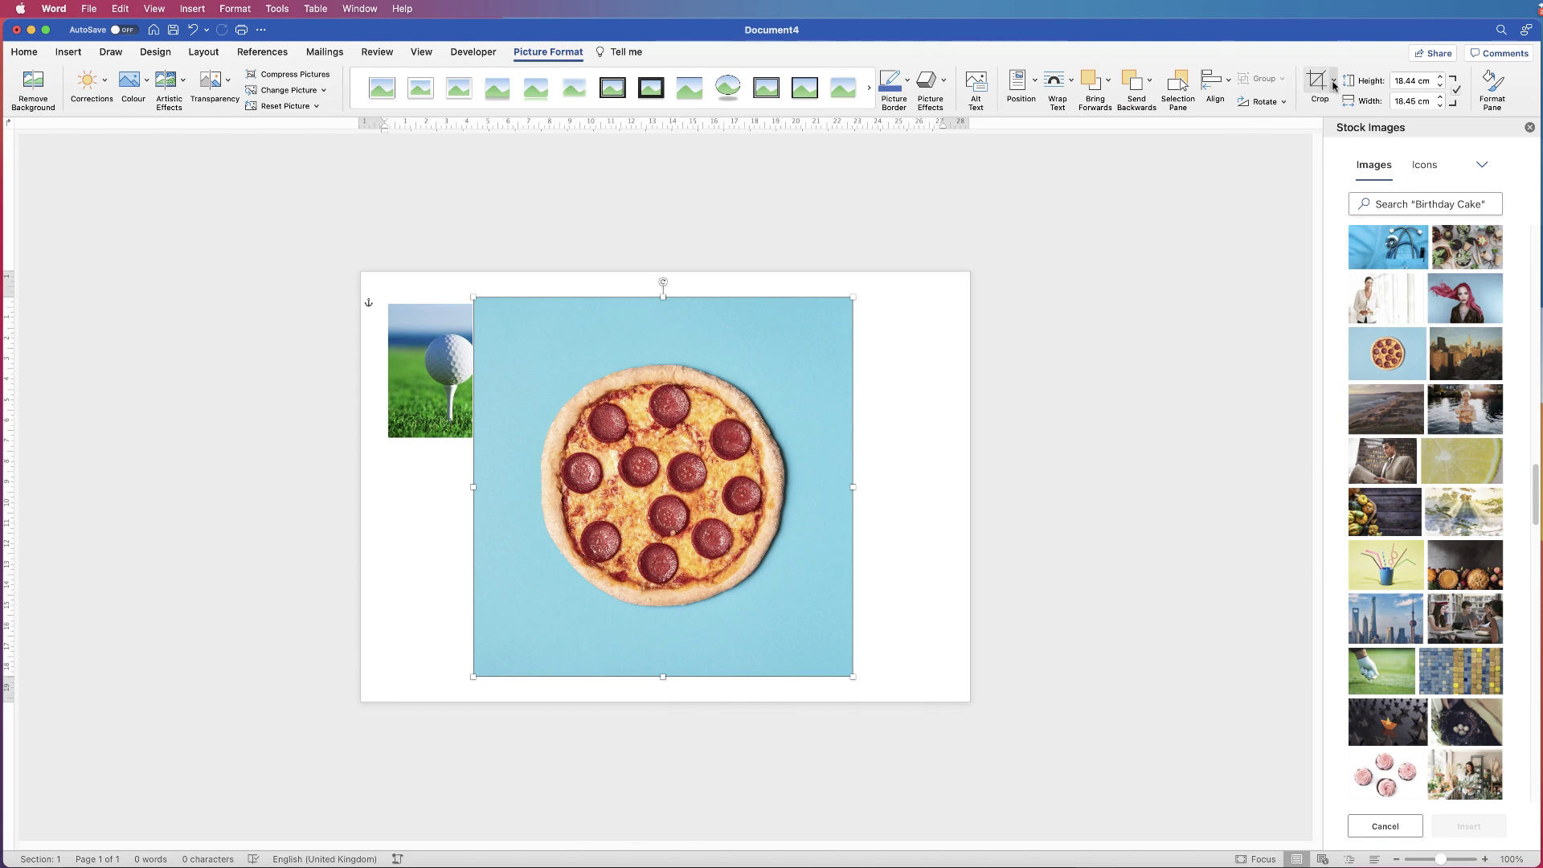
key(super+z)
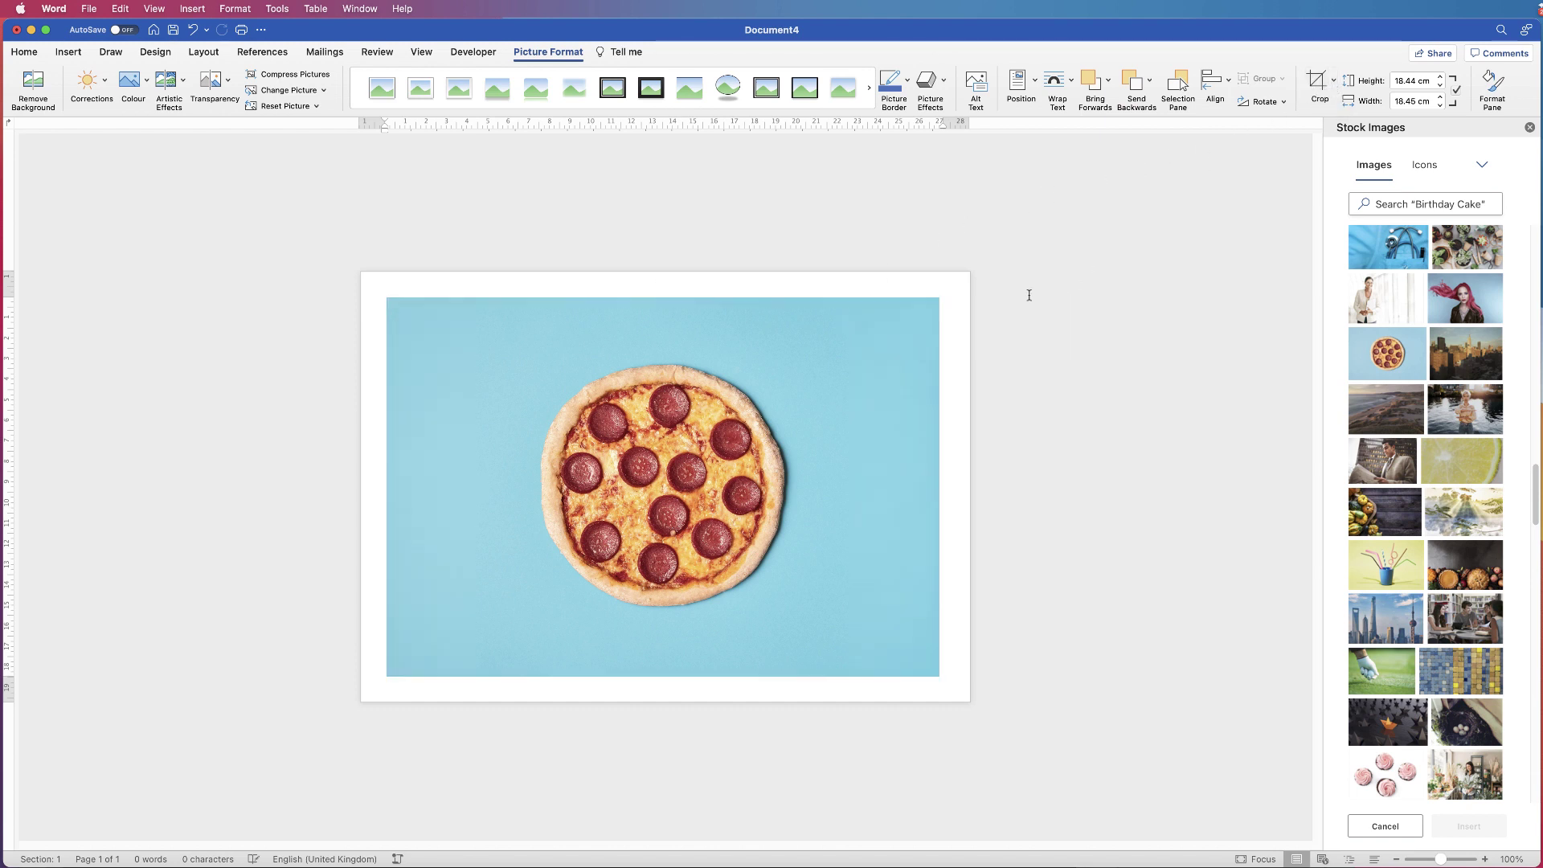
Step: Crop the pizza picture to a 1:1 ratio, shrinking the frame to 14.5 cm square with the whole pizza inside it
click(1335, 81)
mouse_move(1383, 139)
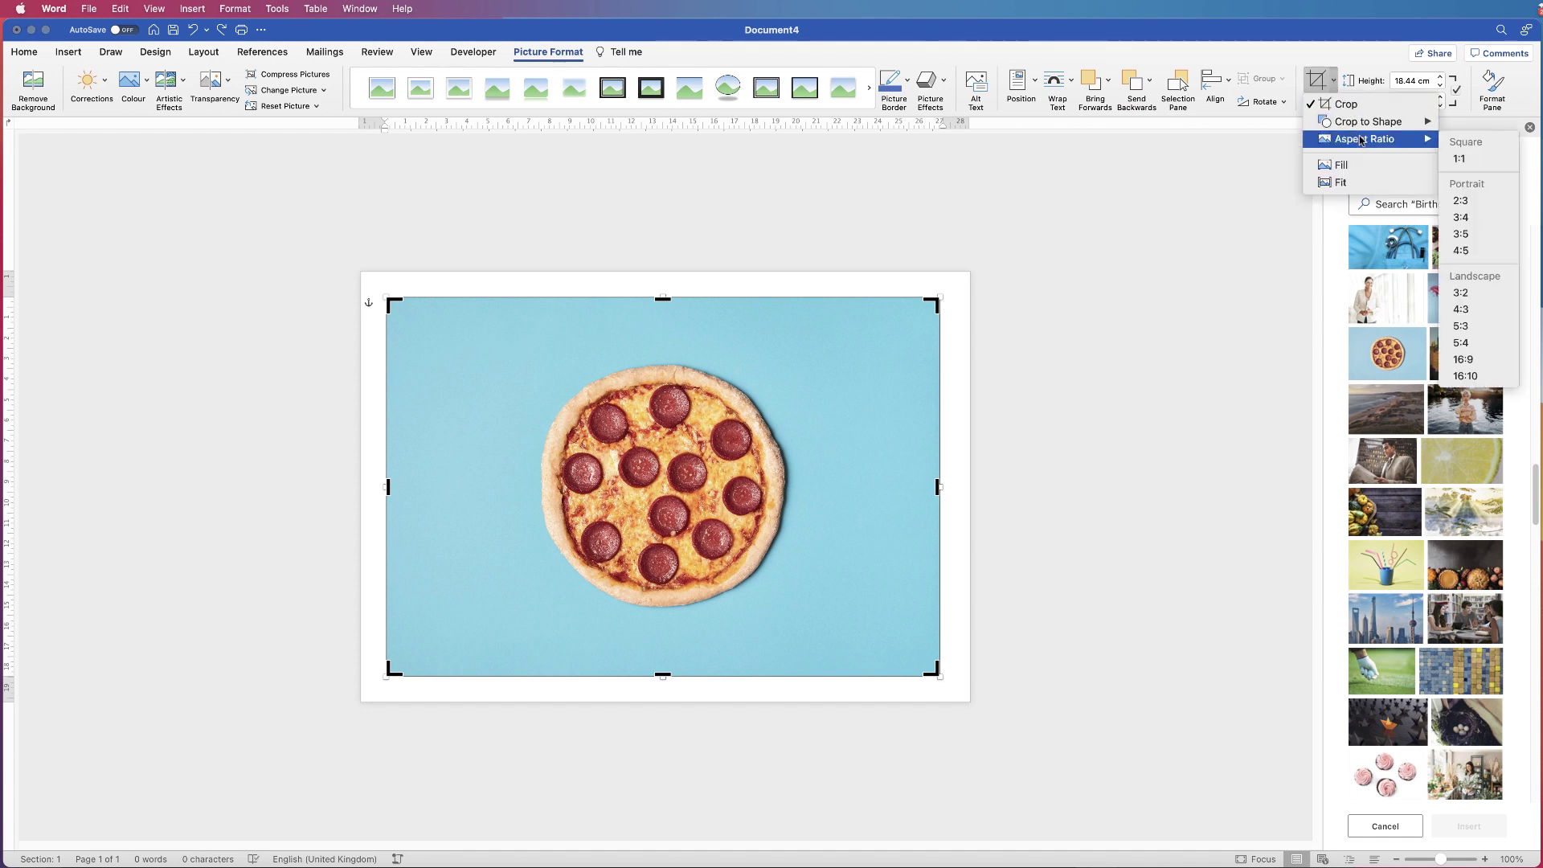
click(1459, 159)
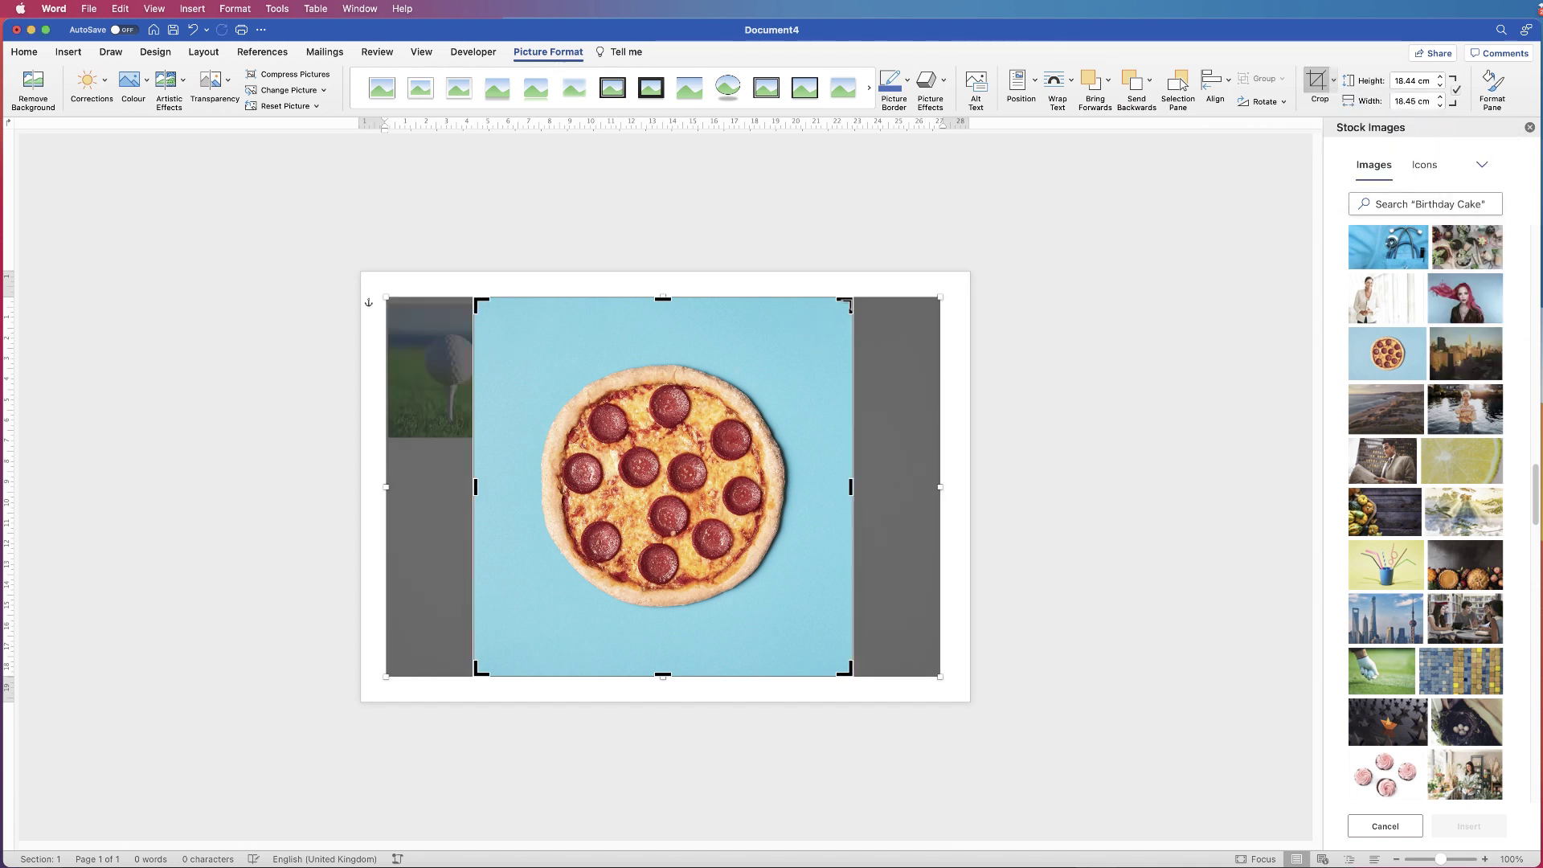
drag(846, 303, 769, 378)
drag(663, 461, 632, 506)
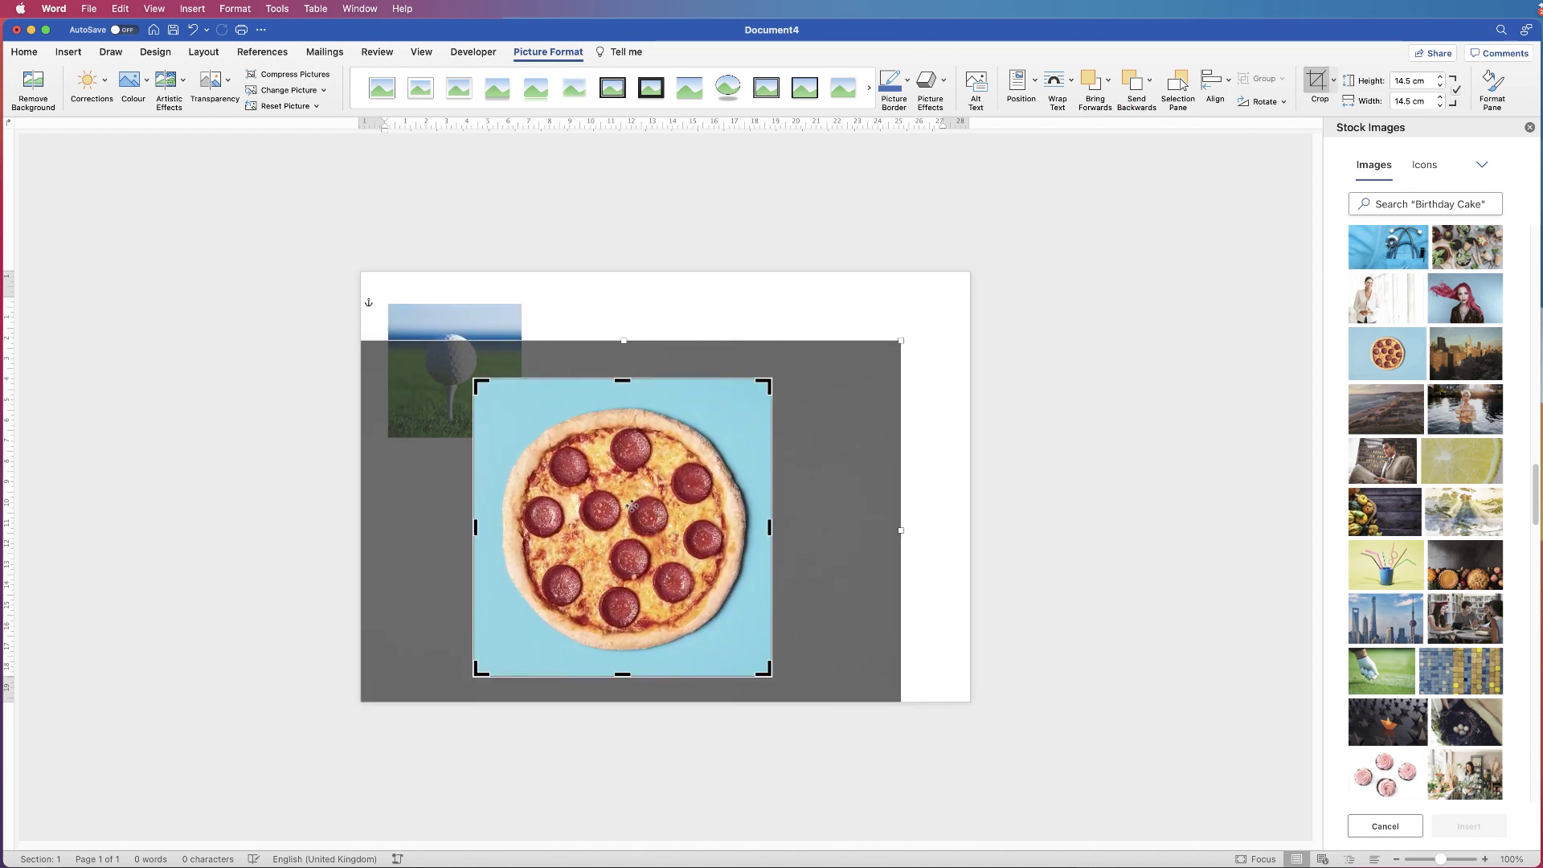
key(Escape)
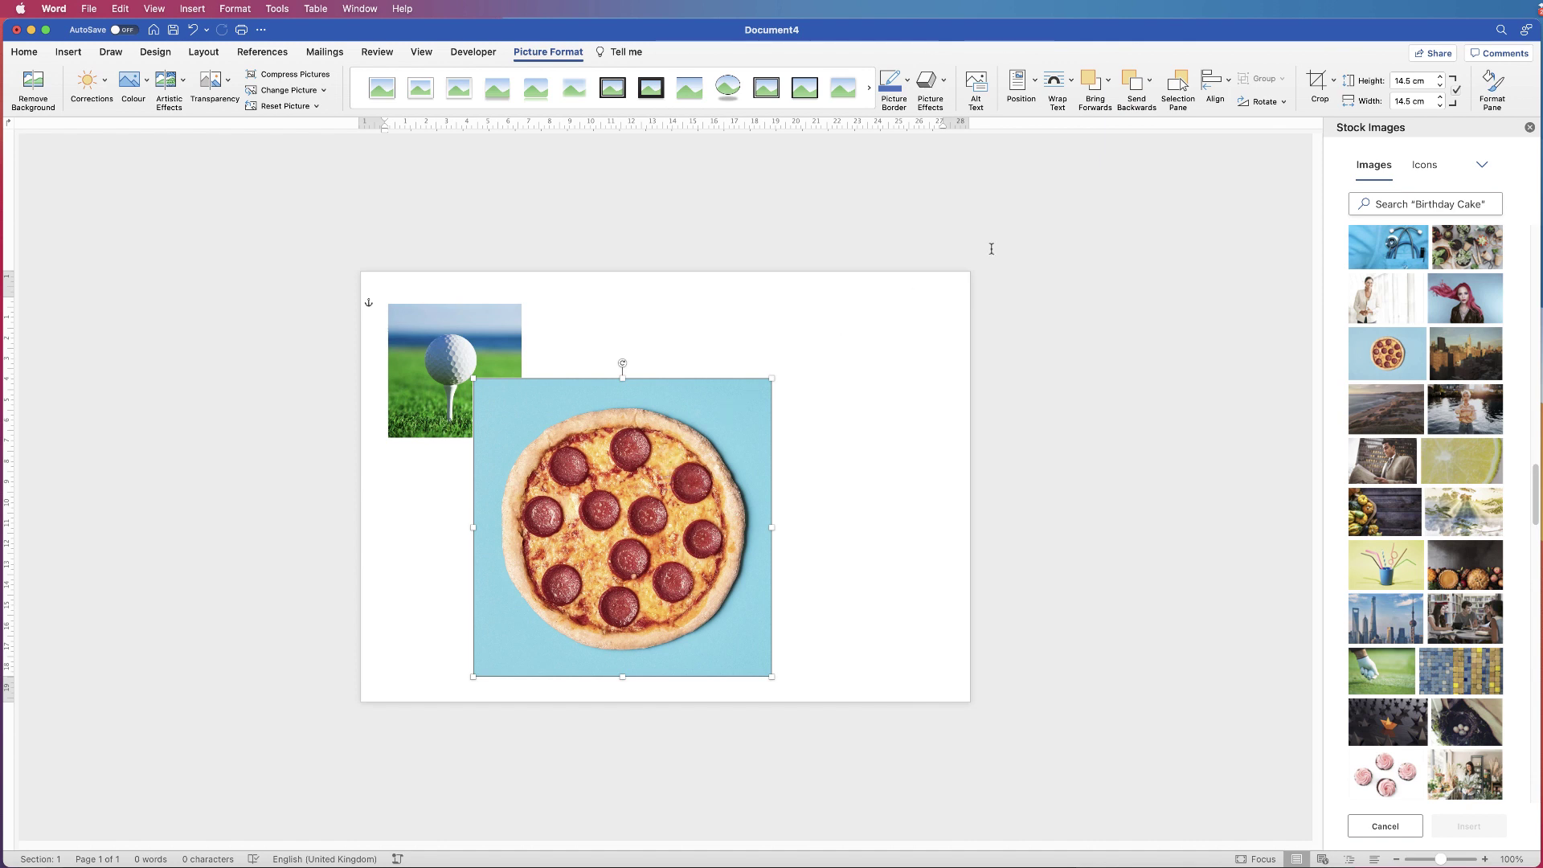
Step: Set the pizza picture's height to 6.5 cm and place it beside the golf ball in the first row
double_click(1409, 80)
text(6.5)
key(Return)
drag(550, 430, 616, 359)
click(798, 406)
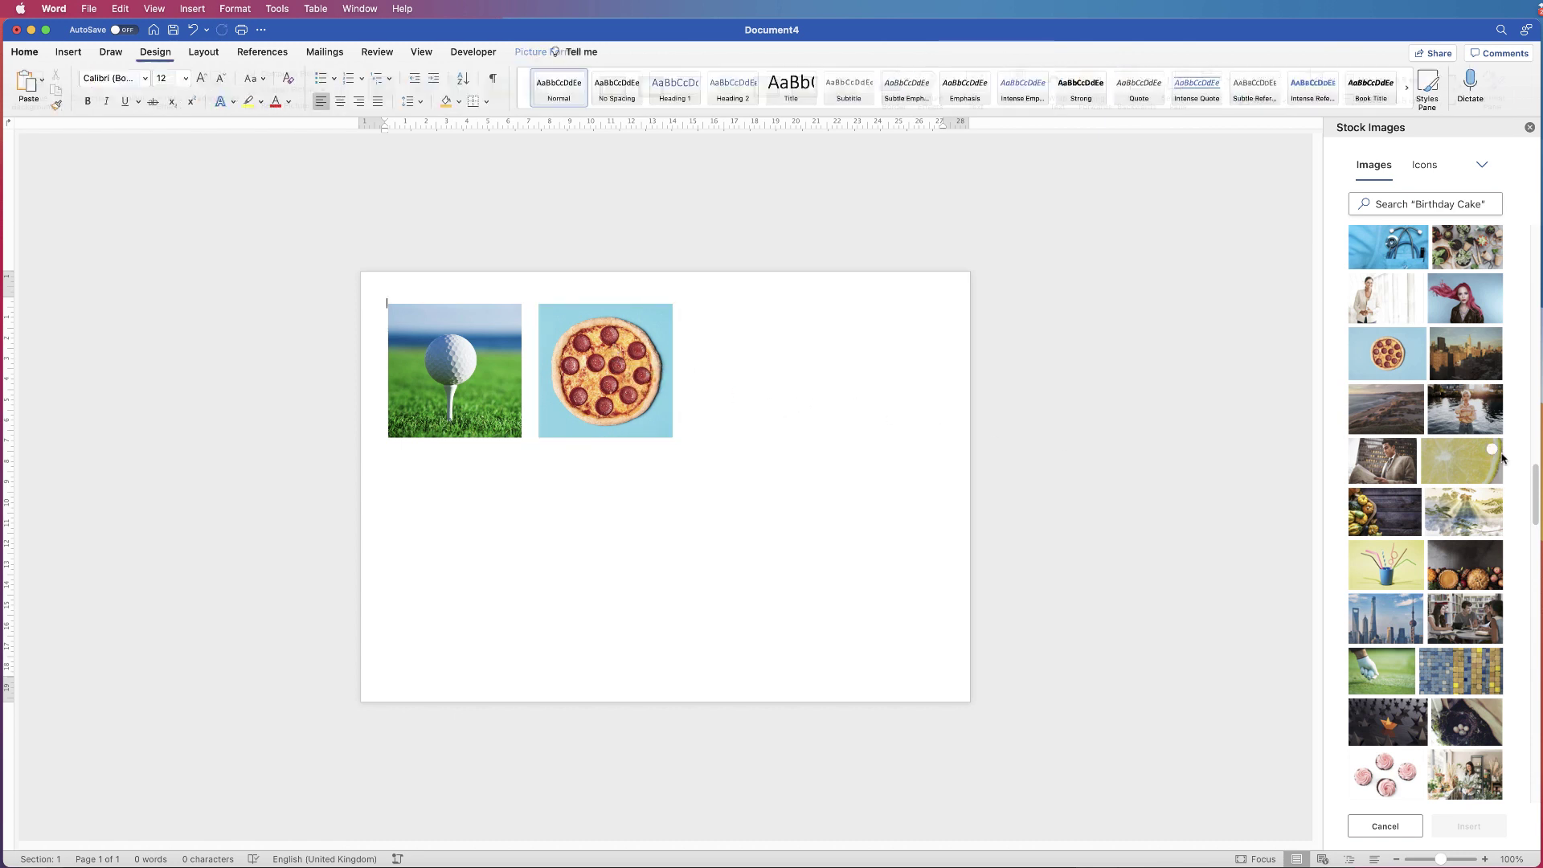
Step: Insert the stock image of a colourful pom-pom wreath and set its text wrapping to In Front of Text
drag(1537, 502, 1529, 563)
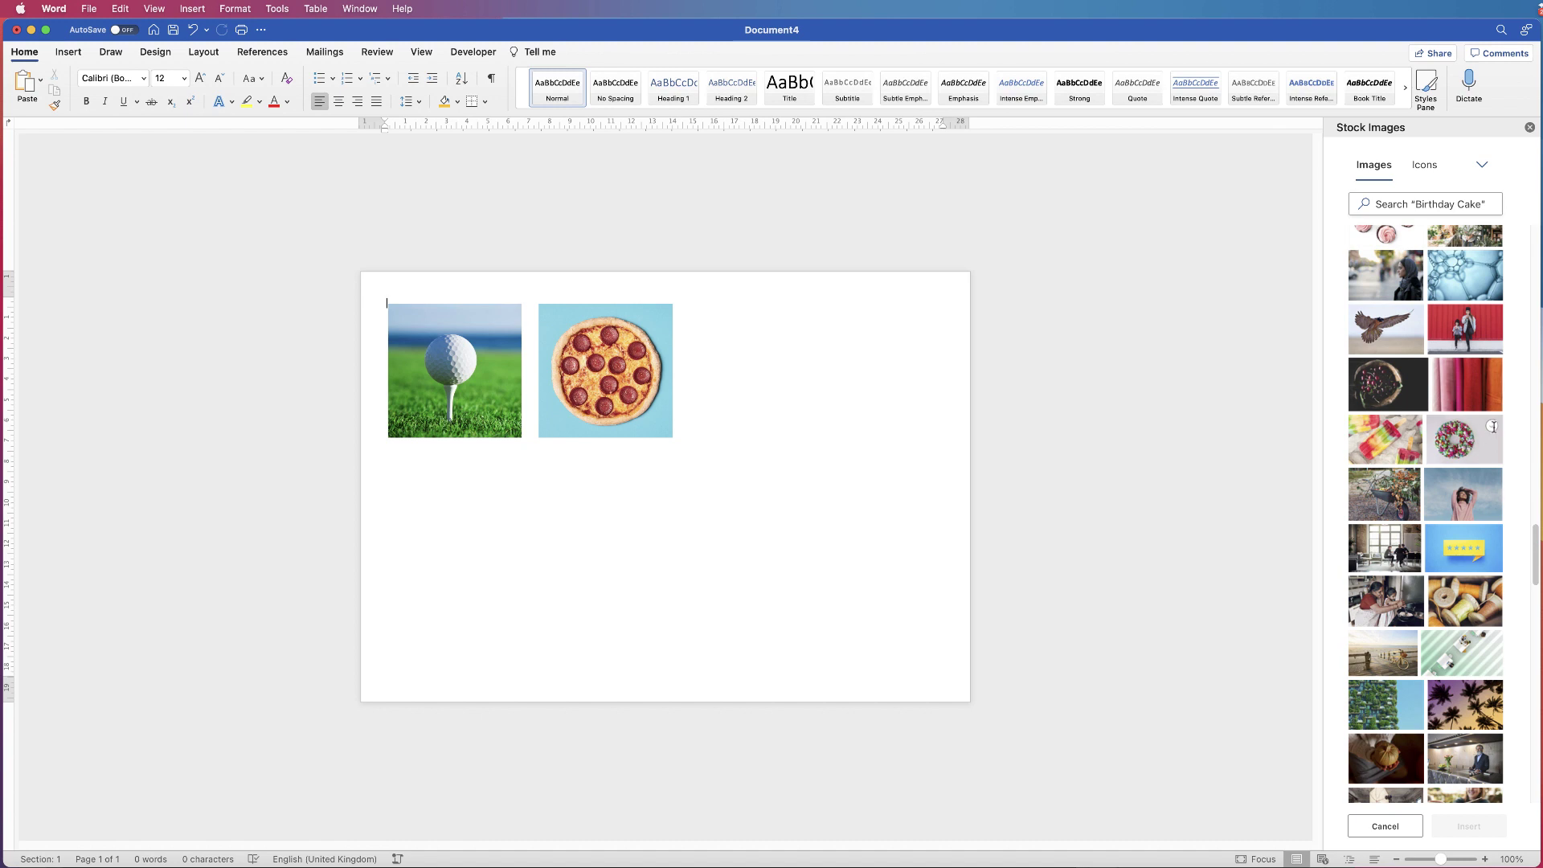
click(1493, 428)
click(1464, 830)
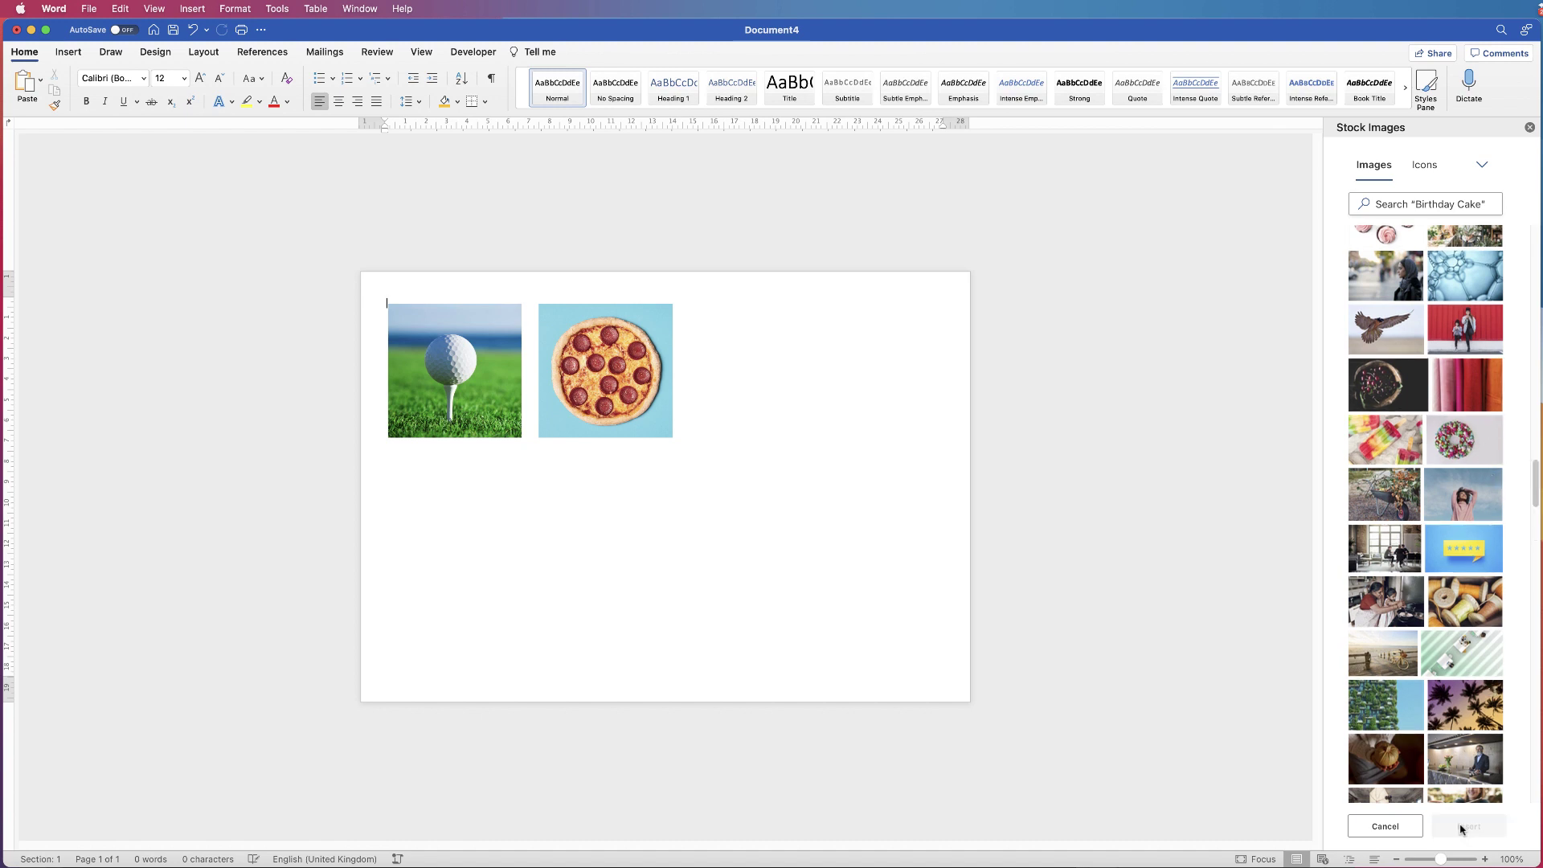
right_click(807, 360)
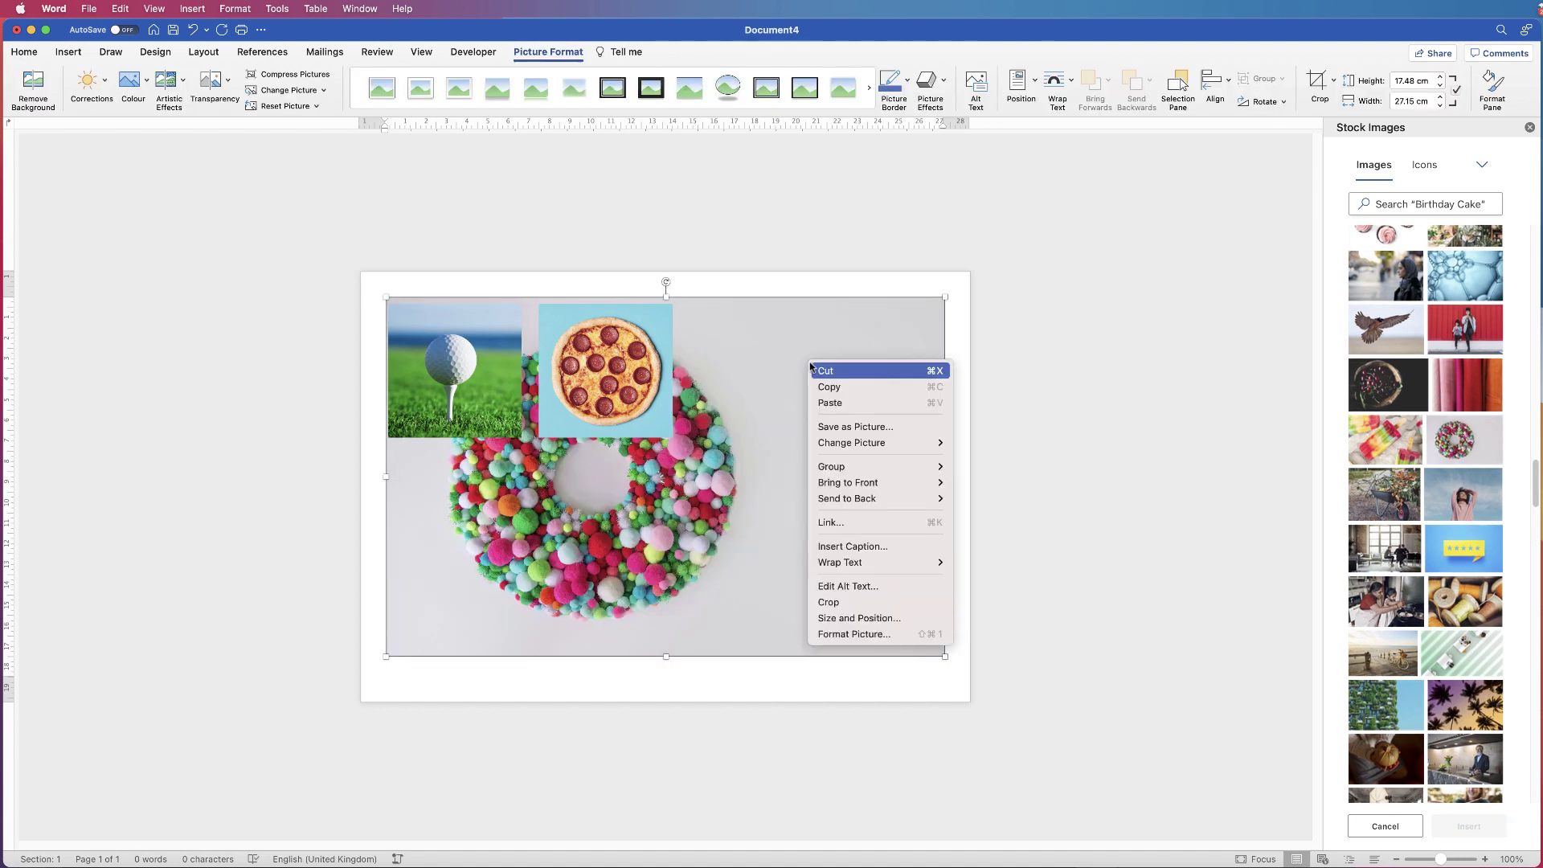
mouse_move(859, 565)
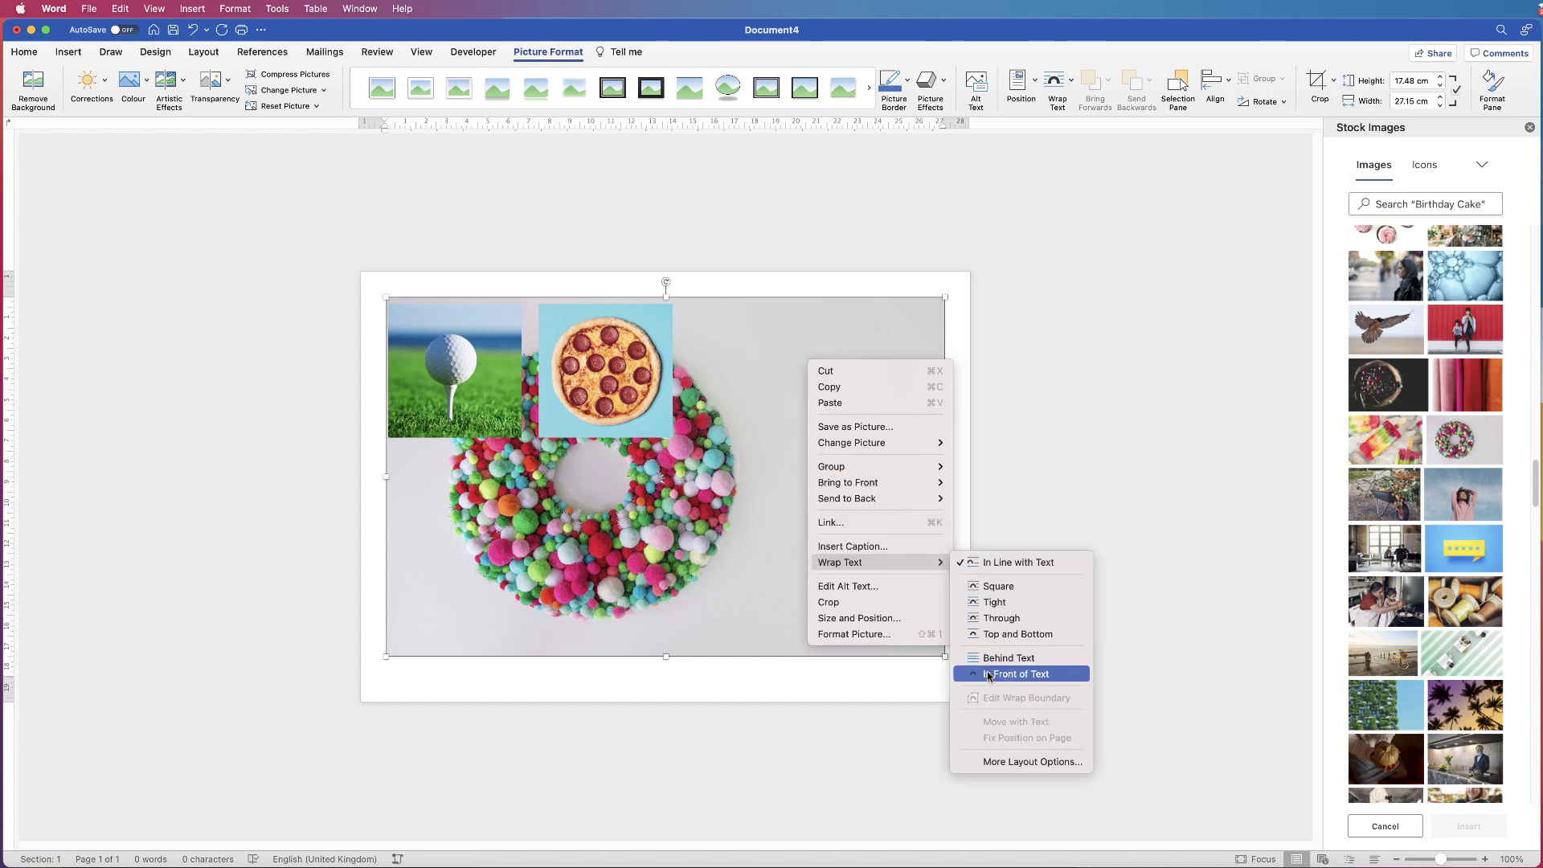
click(1016, 674)
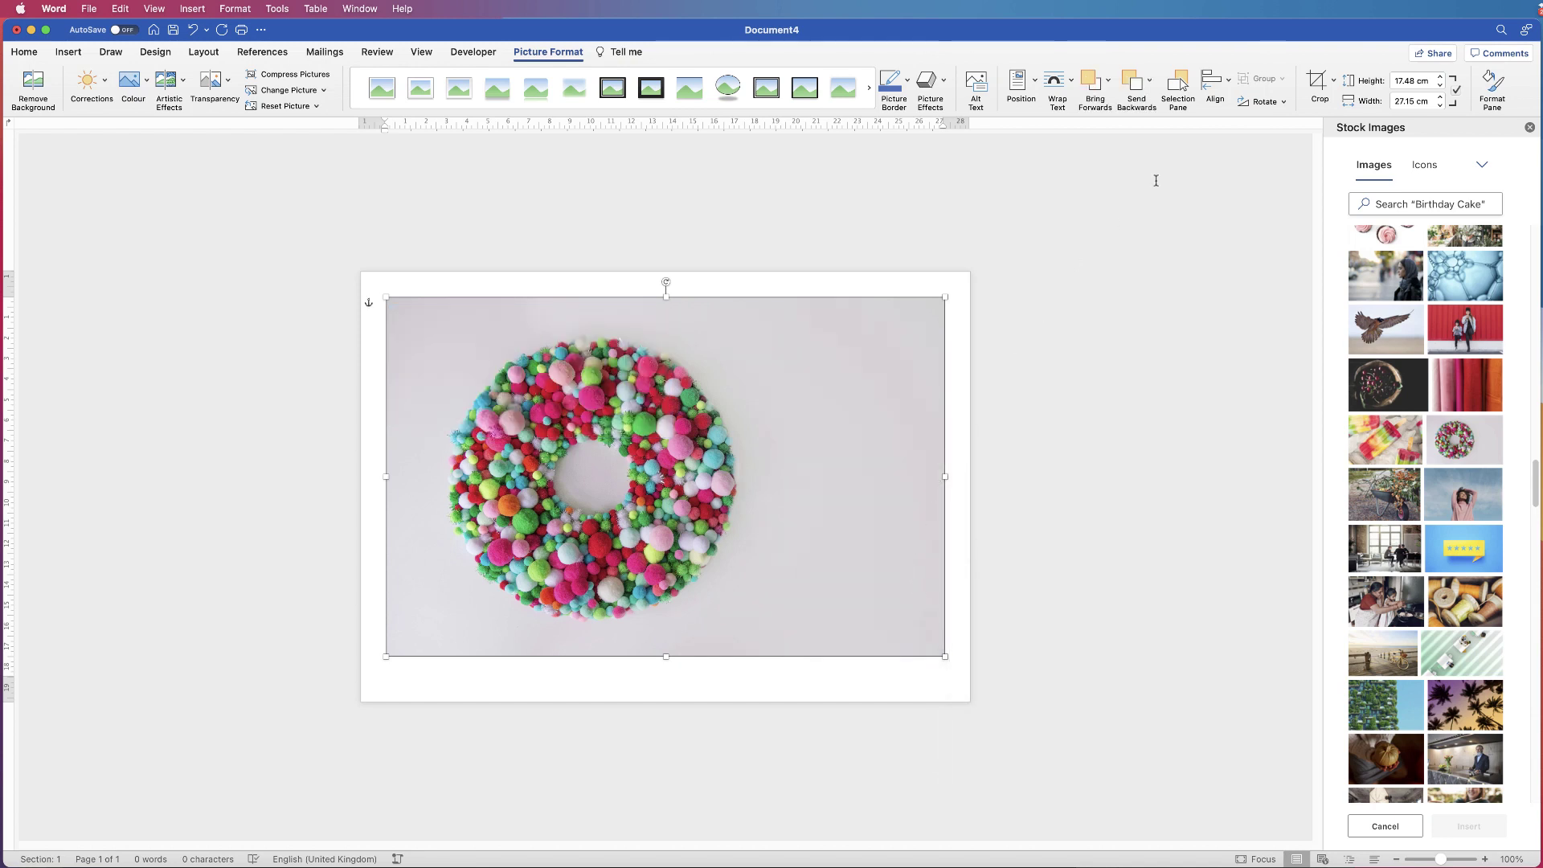
Step: Crop the wreath picture to a 1:1 ratio with the image shifted so the whole wreath is centred in the square
click(1334, 79)
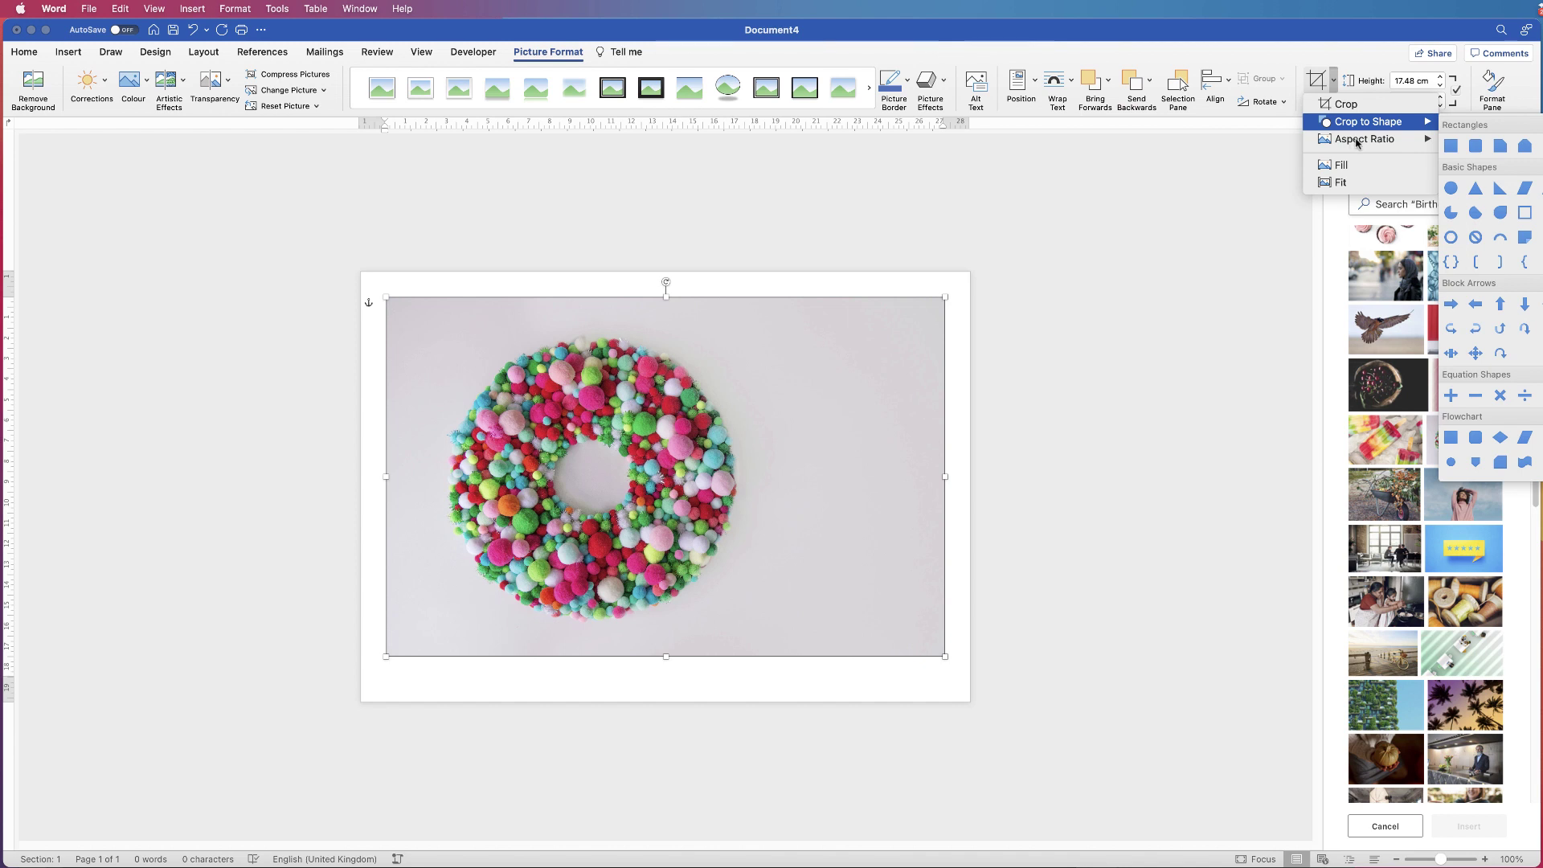
mouse_move(1357, 142)
click(1463, 161)
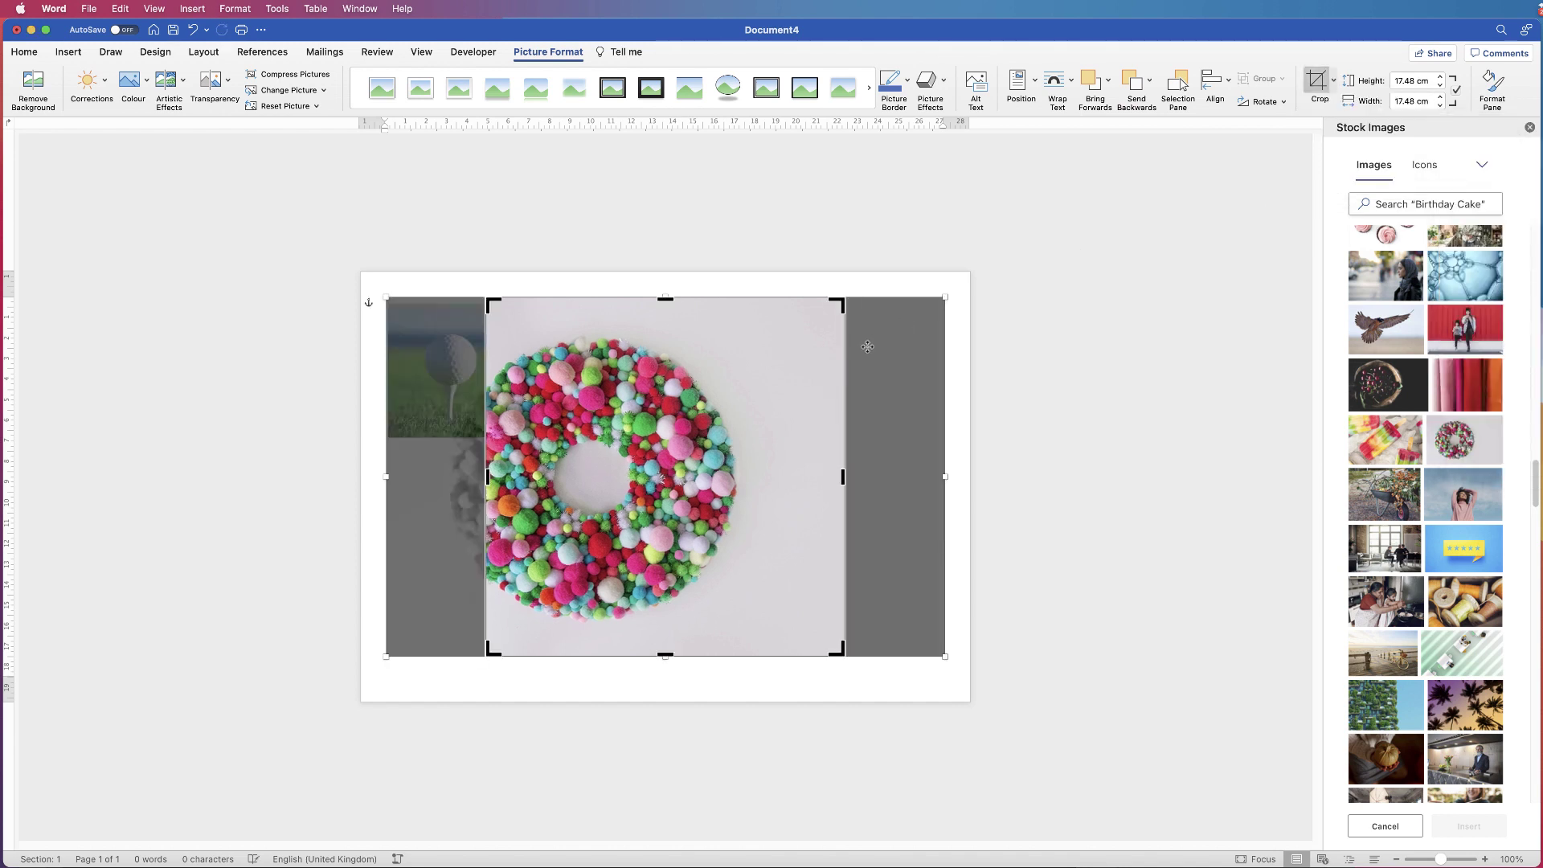
drag(674, 447, 746, 449)
key(Escape)
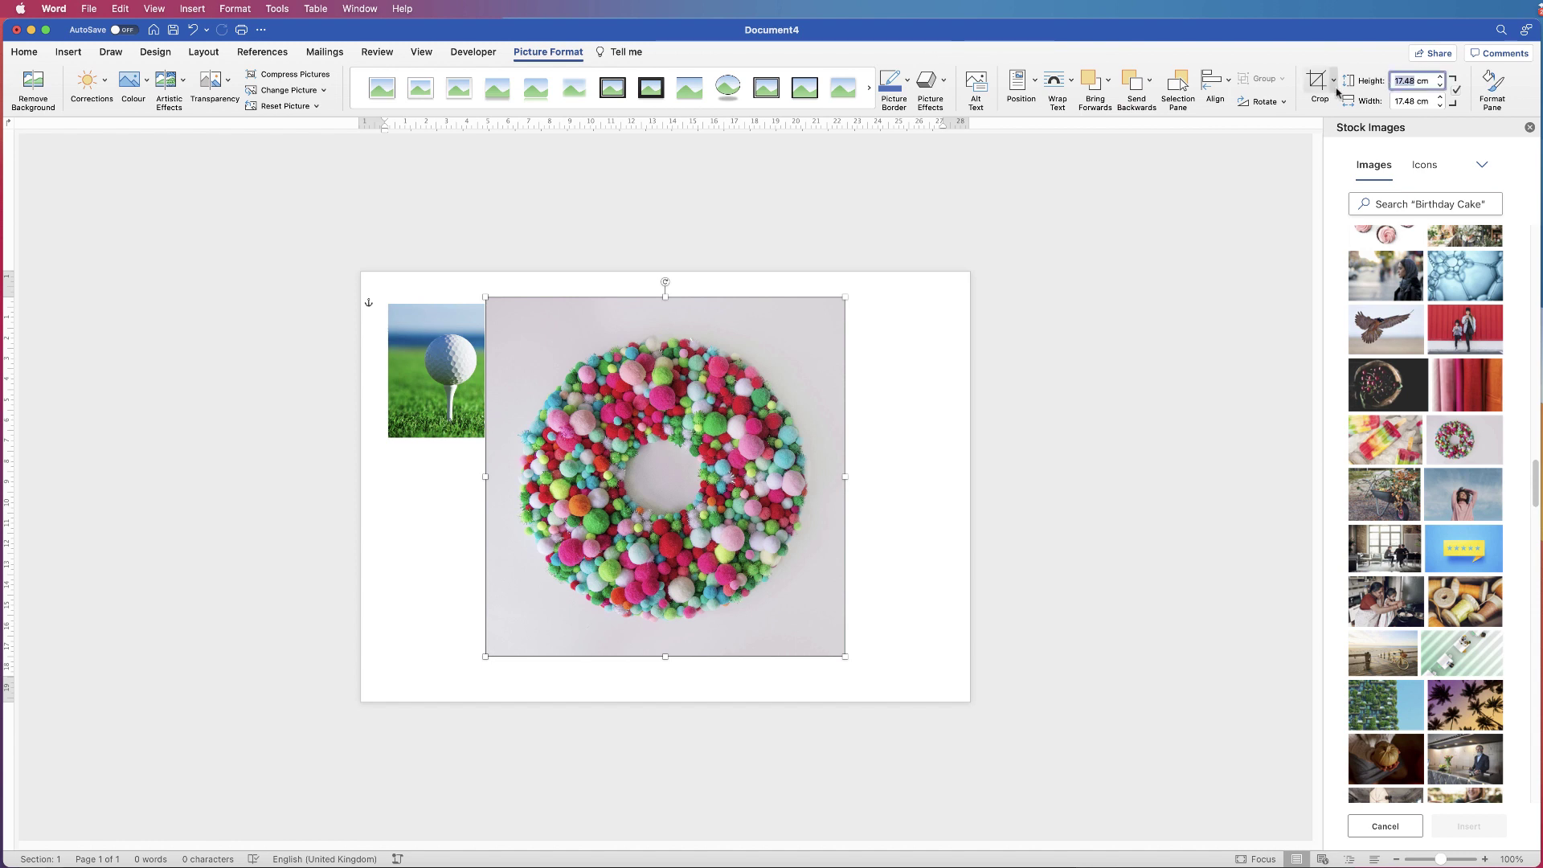
Step: Set the wreath picture's height to 6.5 cm and place it to the right of the pizza
key(Return)
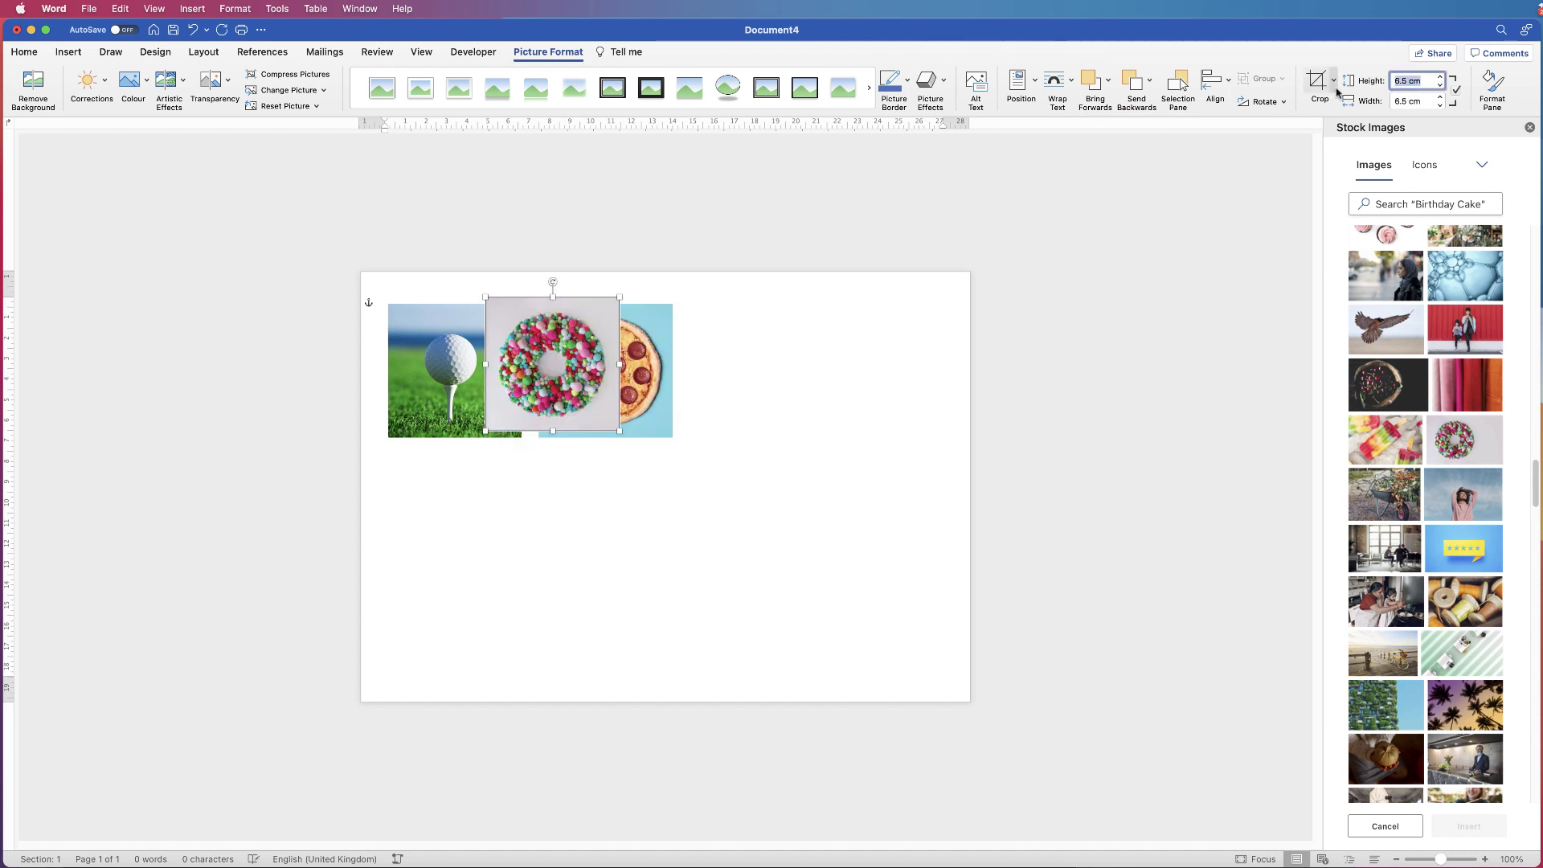
drag(557, 362, 758, 361)
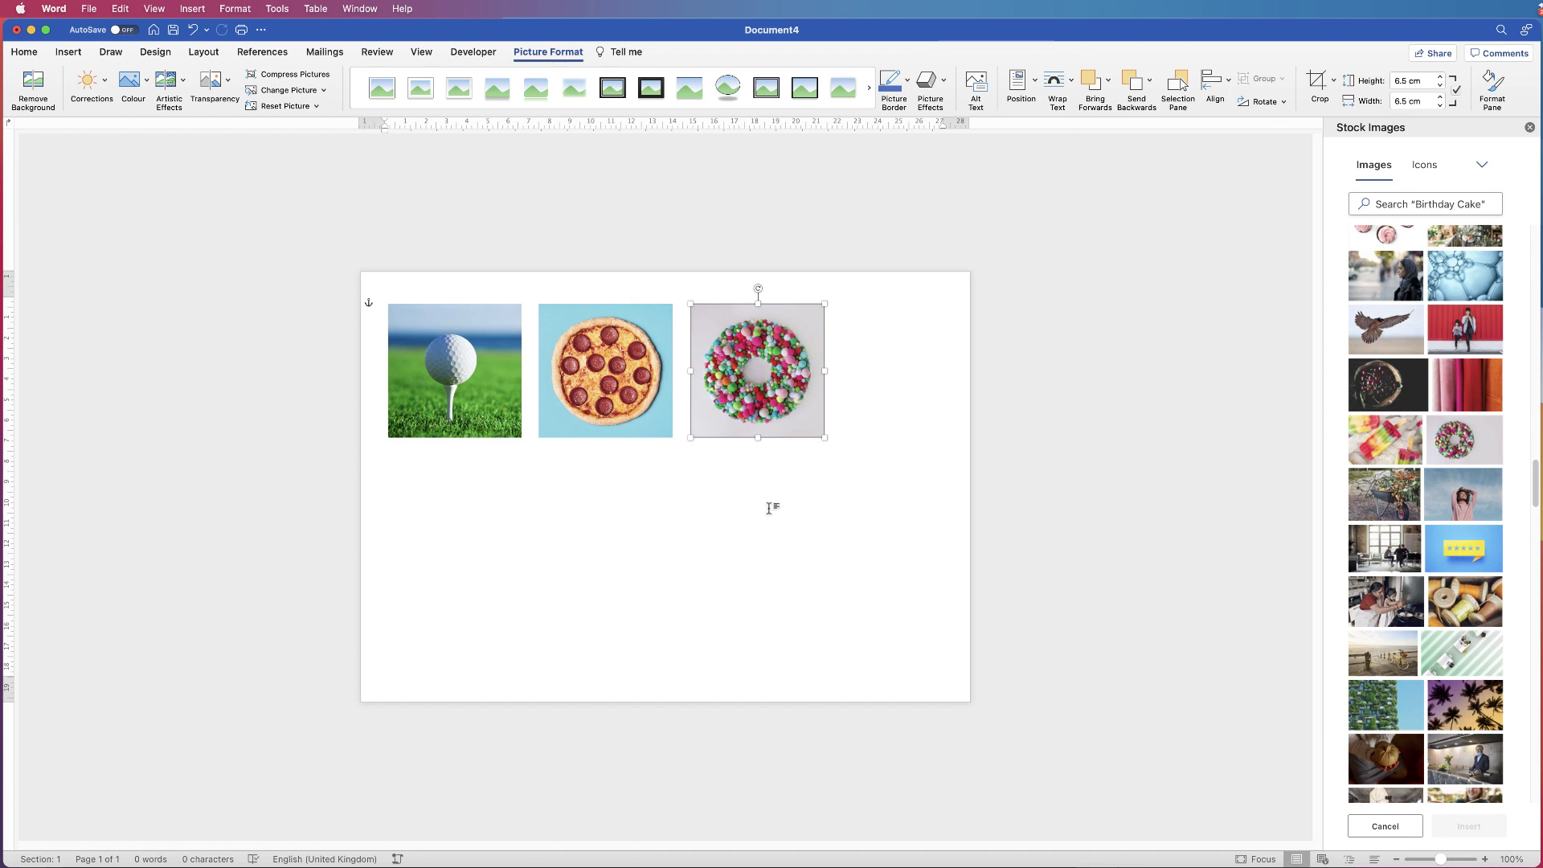
Step: Insert the stock image of a melting clock and set its text wrapping to In Front of Text
scroll(1425, 514, down, 5)
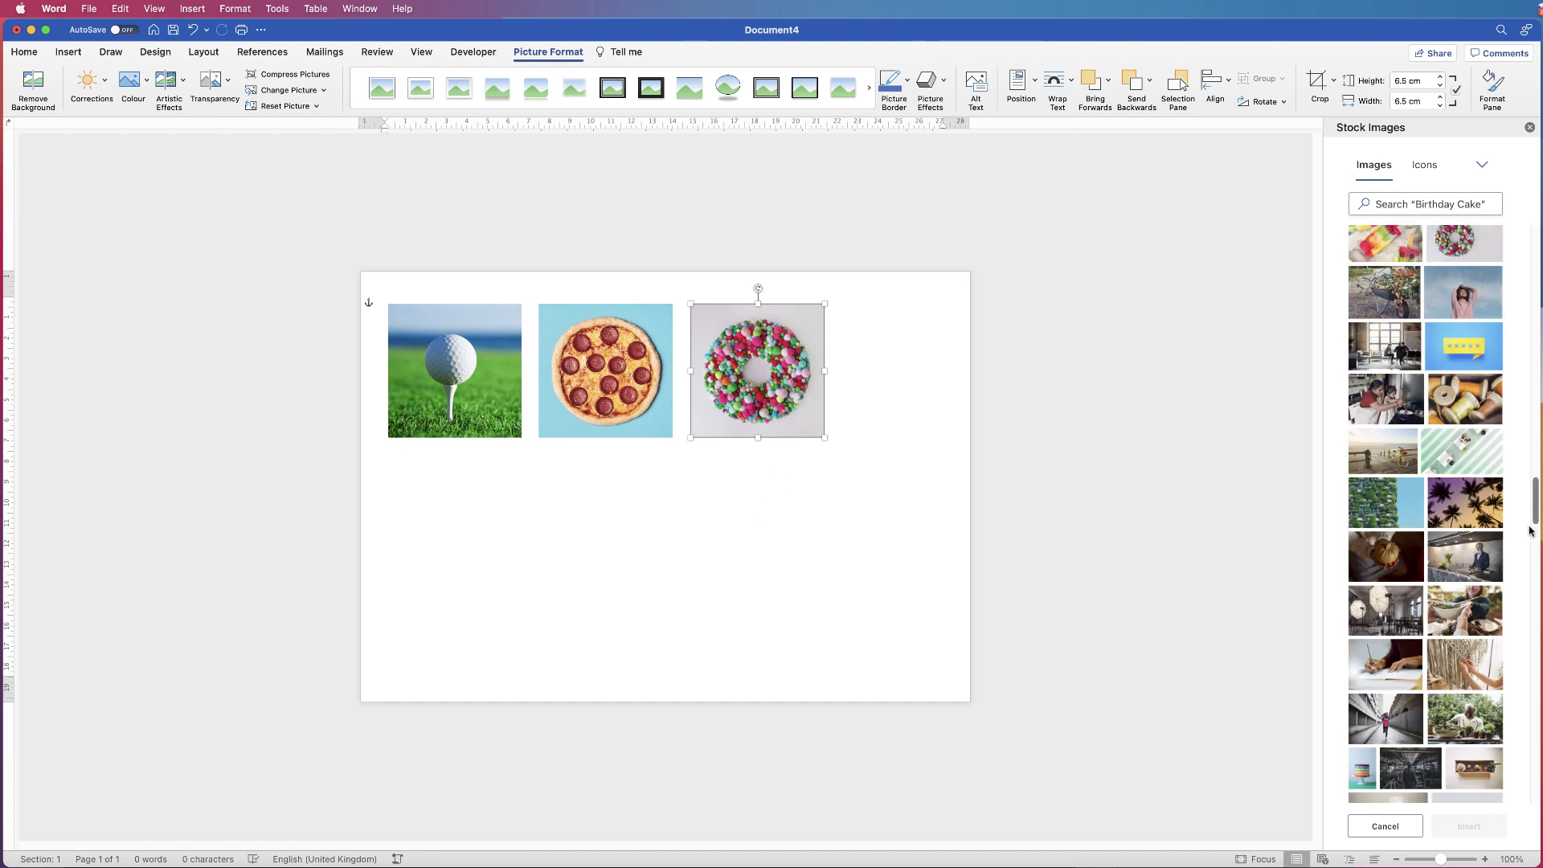
click(1470, 826)
right_click(673, 492)
click(862, 810)
Step: Crop the melting clock to a 1:1 ratio and place it at 6.5 cm high as the first row's fourth picture
click(1333, 80)
mouse_move(1382, 139)
click(1459, 158)
click(1413, 81)
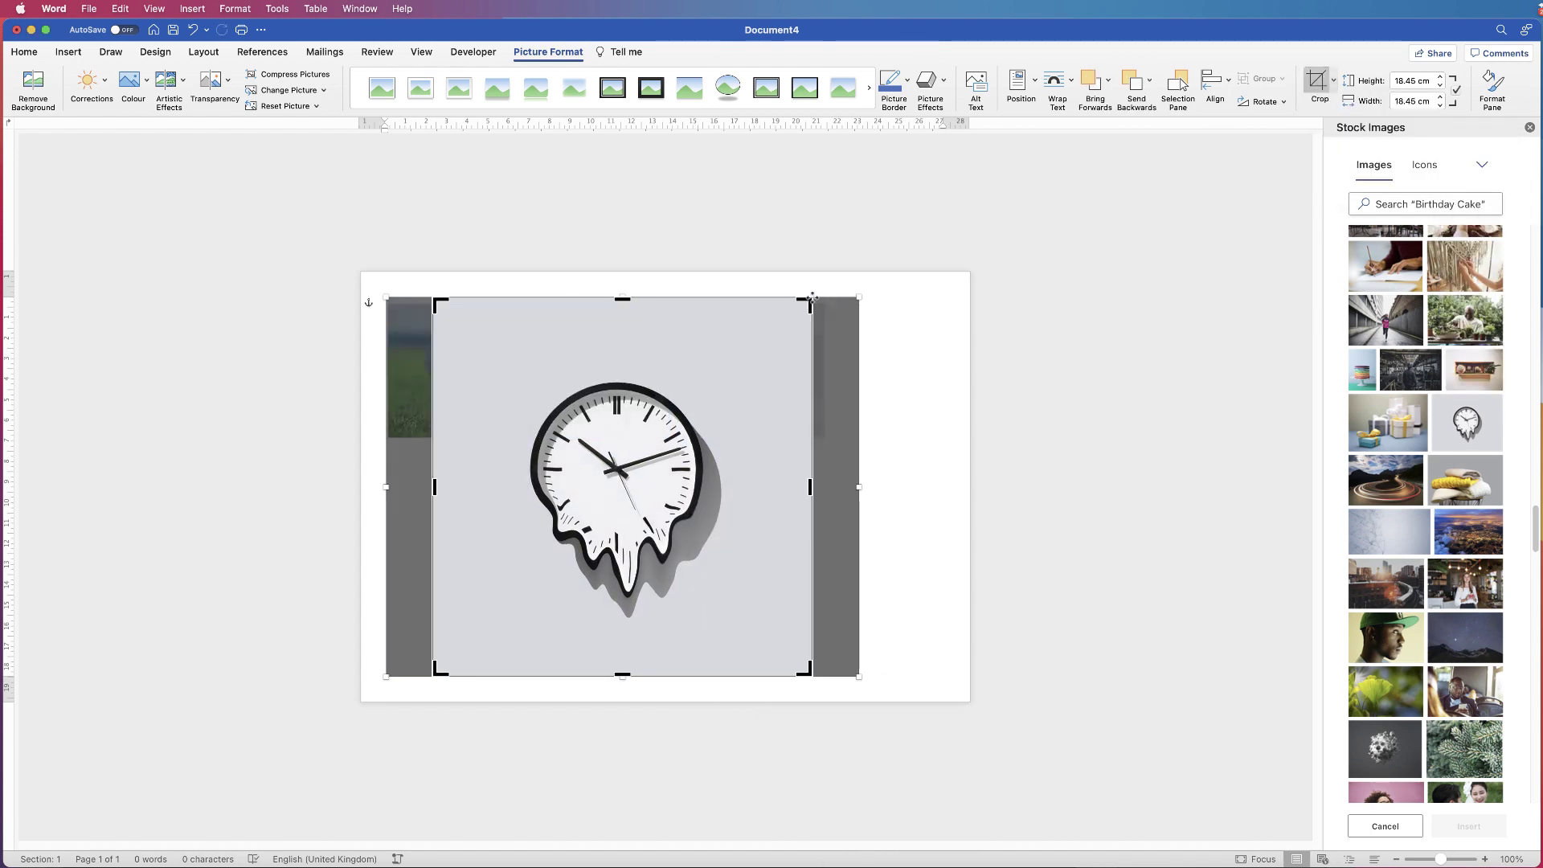
text(6.5)
key(Return)
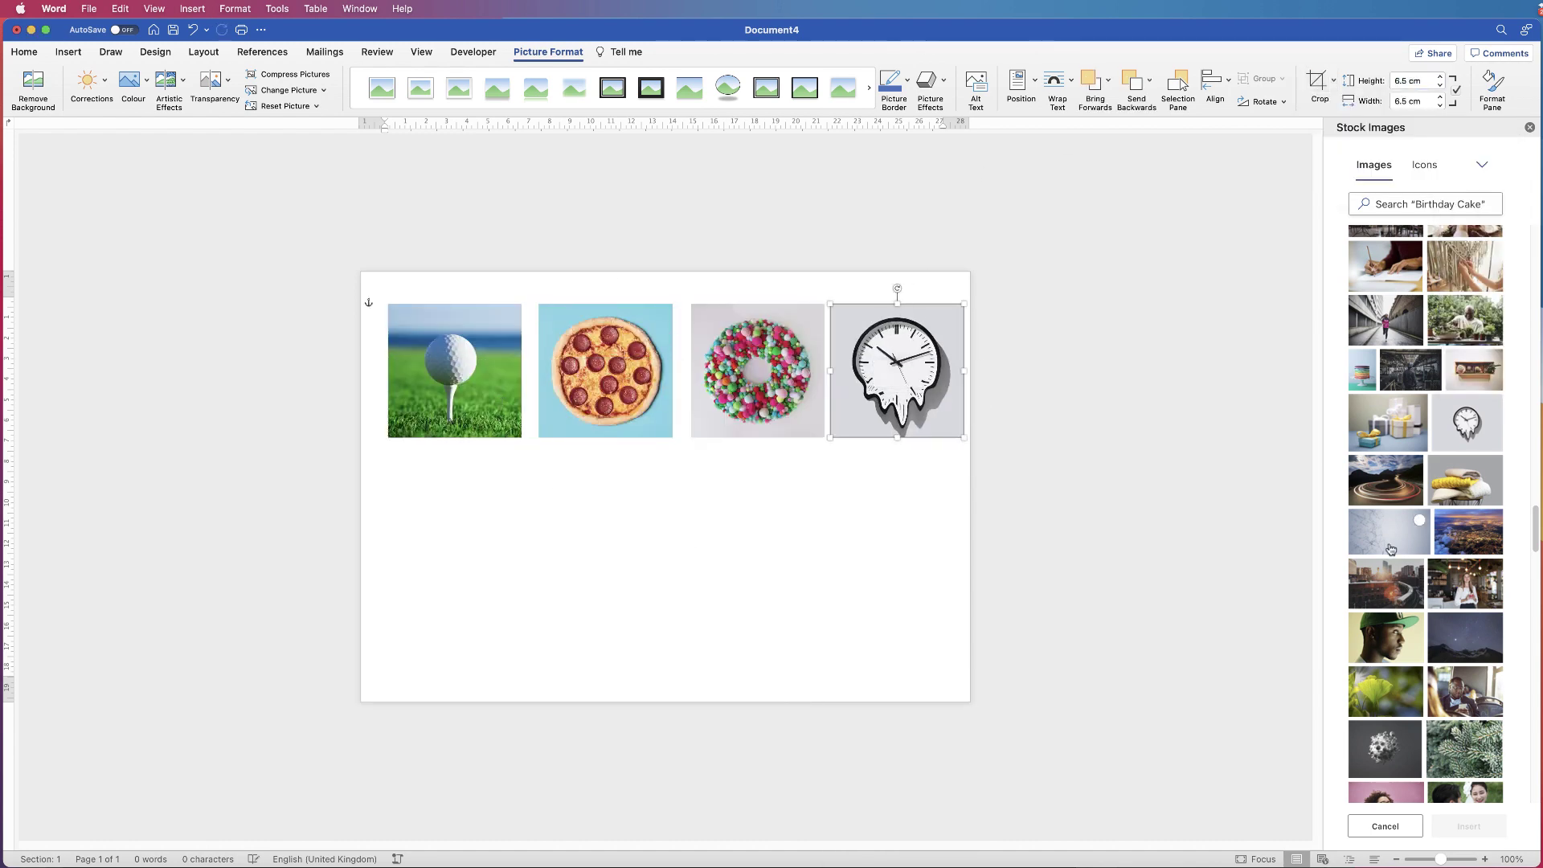
Step: Insert the stock image of a grey sphere cluster and crop it to a 1:1 ratio
double_click(1384, 747)
click(1333, 80)
mouse_move(1383, 139)
click(1459, 159)
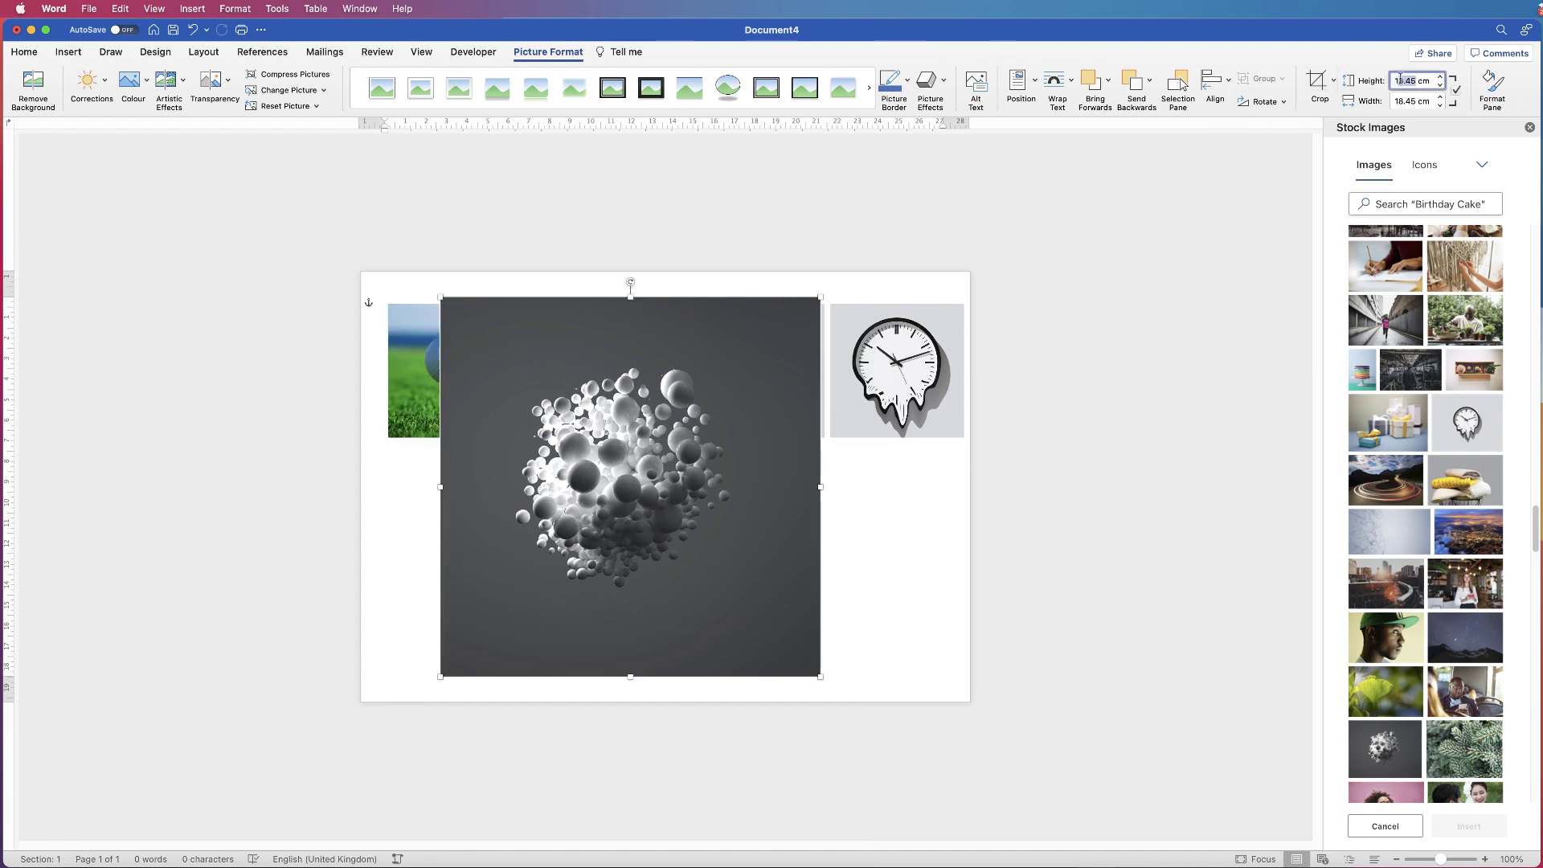
Step: Set the sphere cluster picture's height to 6.5 cm and place it below the golf ball
click(1413, 80)
text(6.5)
key(Return)
Step: Insert the stock image of a dog's head on white and crop it to a 1:1 ratio
scroll(1412, 461, down, 1)
double_click(1384, 478)
click(1333, 79)
click(1459, 158)
Step: Set the dog picture's height to 6.5 cm
click(1412, 80)
text(6.5)
key(Return)
Step: Set the dog picture's text wrapping to In Front of Text and place it below the pizza
drag(455, 369, 465, 324)
right_click(465, 324)
mouse_move(491, 514)
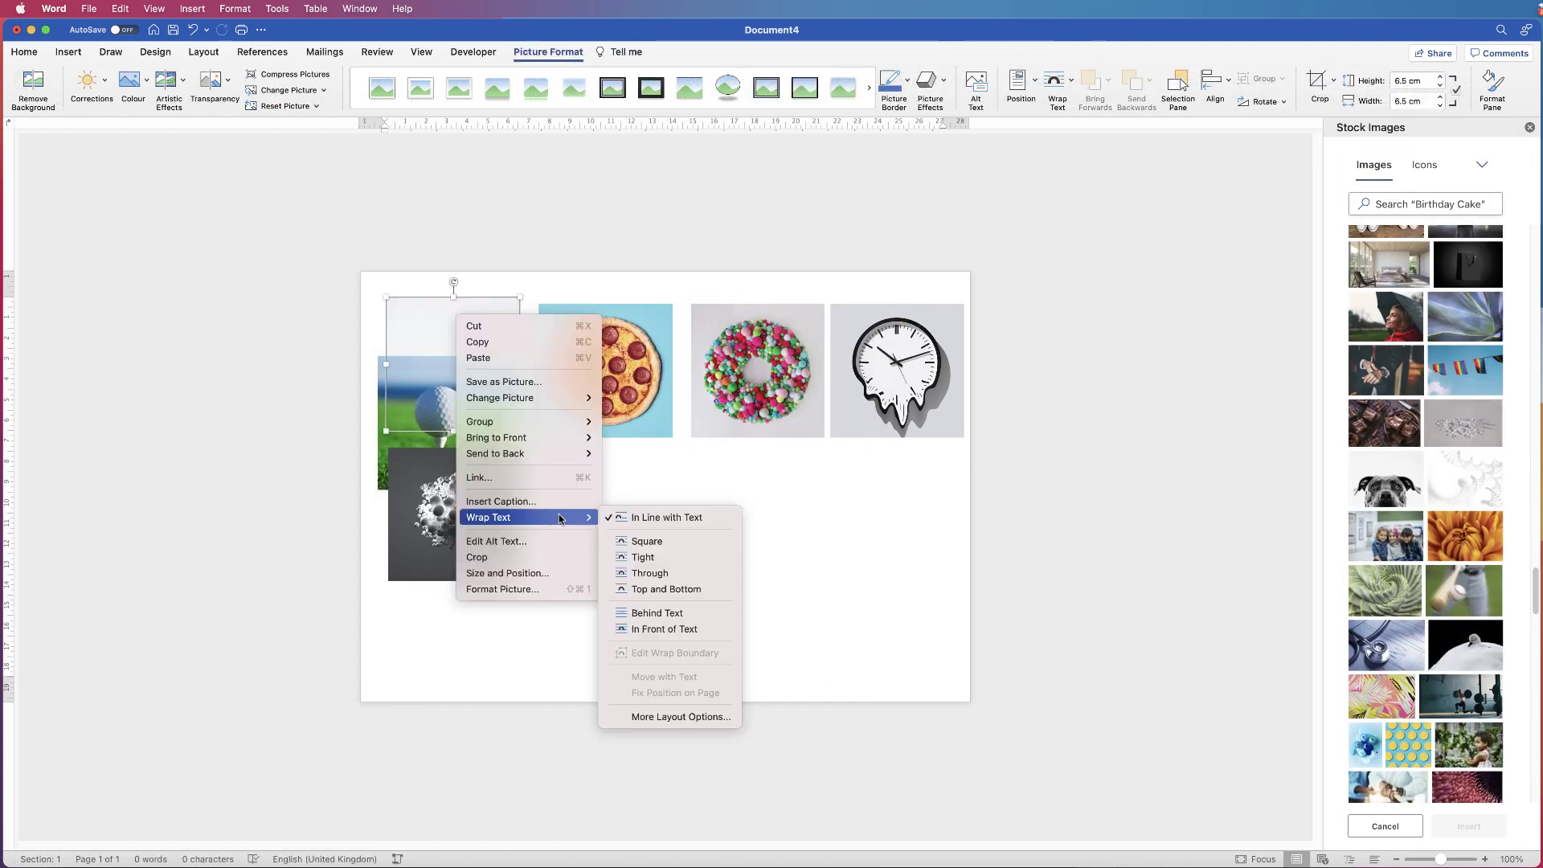
click(644, 628)
Step: Insert the stock image of lemon slices on blue and set its text wrapping to In Front of Text
double_click(1408, 744)
right_click(730, 494)
mouse_move(796, 694)
click(925, 806)
Step: Set the lemon slices picture's height to 6.5 cm and place it below the wreath
click(1412, 80)
text(6.5)
key(Return)
drag(482, 394, 788, 544)
Step: Insert the stock image of heart-shaped cookies on a plate and set its text wrapping to In Front of Text
scroll(1488, 545, down, 5)
double_click(1464, 248)
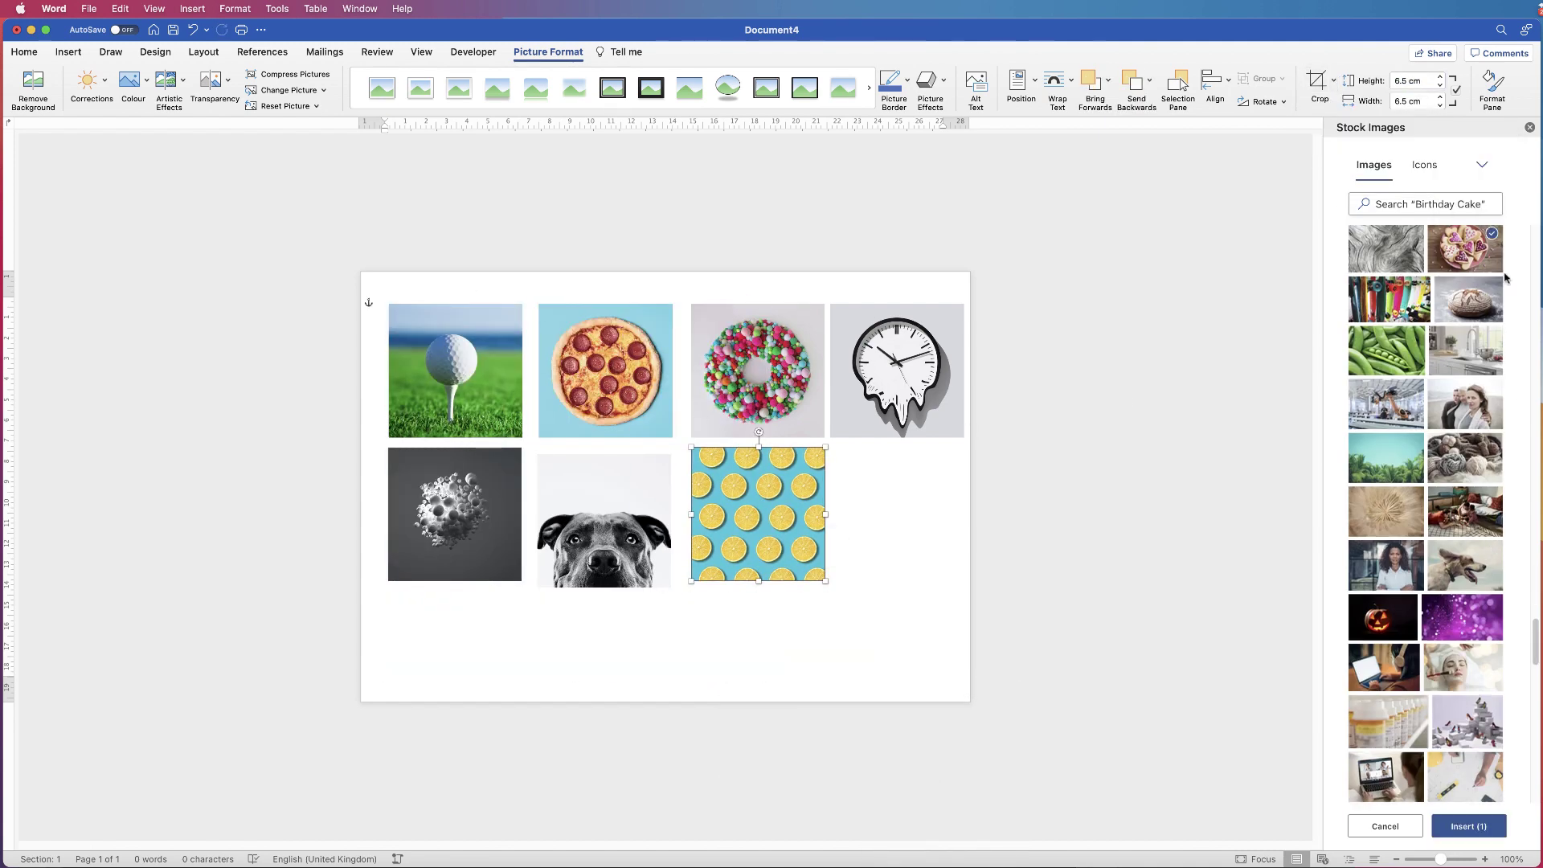
right_click(878, 524)
mouse_move(912, 726)
click(1120, 840)
Step: Crop the heart-shaped cookies picture to a 1:1 ratio
click(1334, 79)
mouse_move(1383, 139)
click(1459, 159)
click(1317, 80)
Step: Set the cookies picture's height to 6.5 cm and place it below the melting clock
click(1413, 81)
text(6.5)
key(Return)
drag(547, 366, 898, 515)
Step: Insert the stock image of a bridal bouquet and crop it to a 1:1 ratio
scroll(1426, 514, down, 5)
double_click(1466, 372)
click(1334, 80)
click(1459, 159)
click(1317, 79)
Step: Set the bouquet picture's height to 6.5 cm and place it below the sphere cluster as the third row's first picture
click(1412, 81)
text(6.5)
key(Return)
drag(563, 418, 461, 653)
Step: Insert the stock image of a black clock on yellow and set its text wrapping to In Front of Text
double_click(1459, 585)
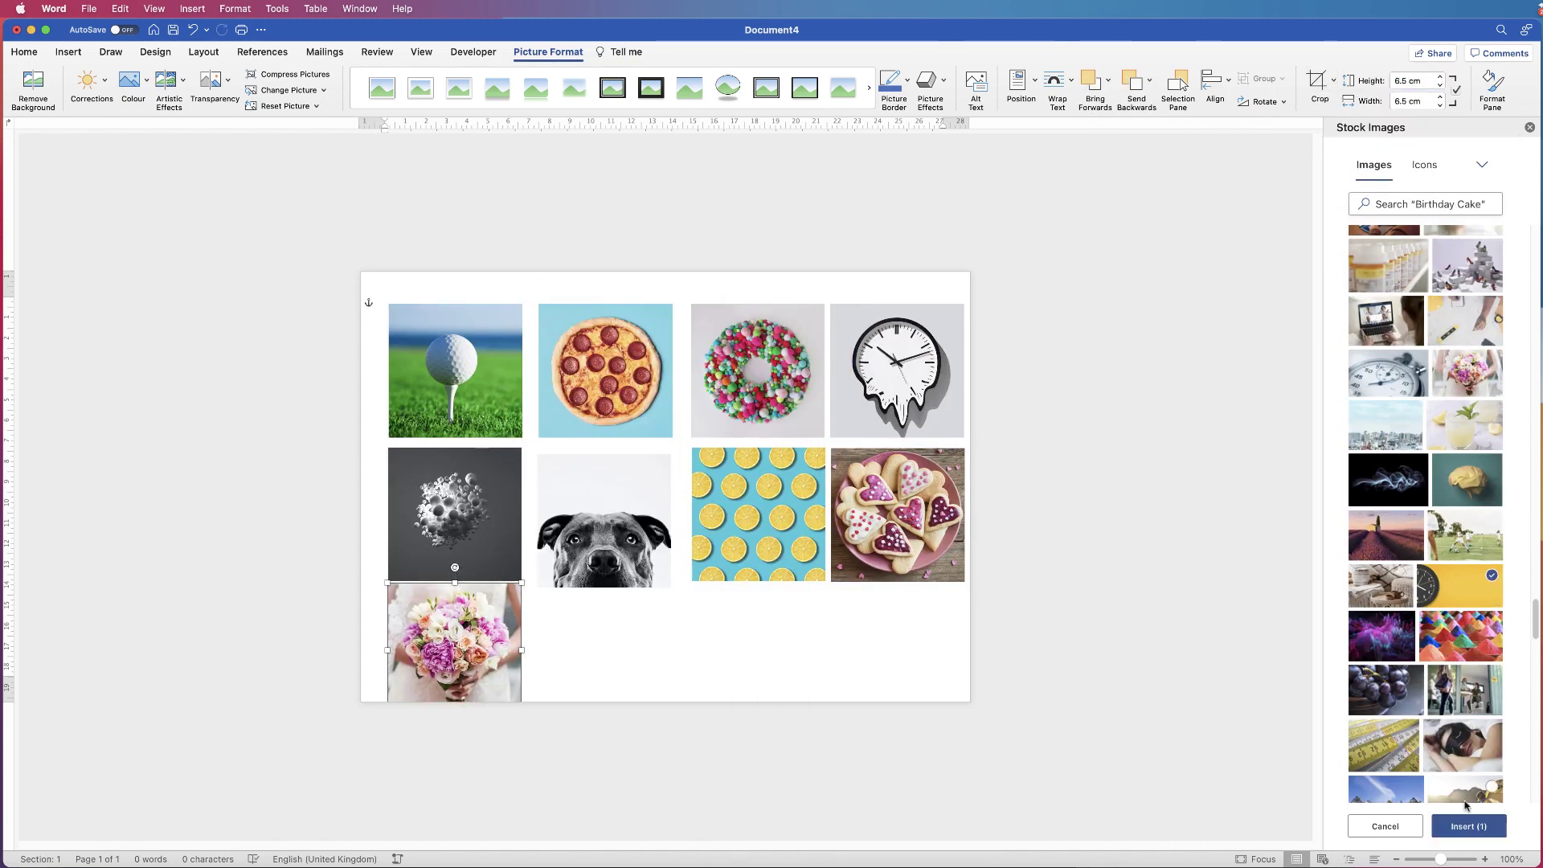
right_click(687, 432)
mouse_move(723, 642)
click(932, 756)
Step: Crop the black clock on yellow to a 1:1 ratio
click(1334, 79)
mouse_move(1383, 139)
click(1459, 158)
click(1318, 80)
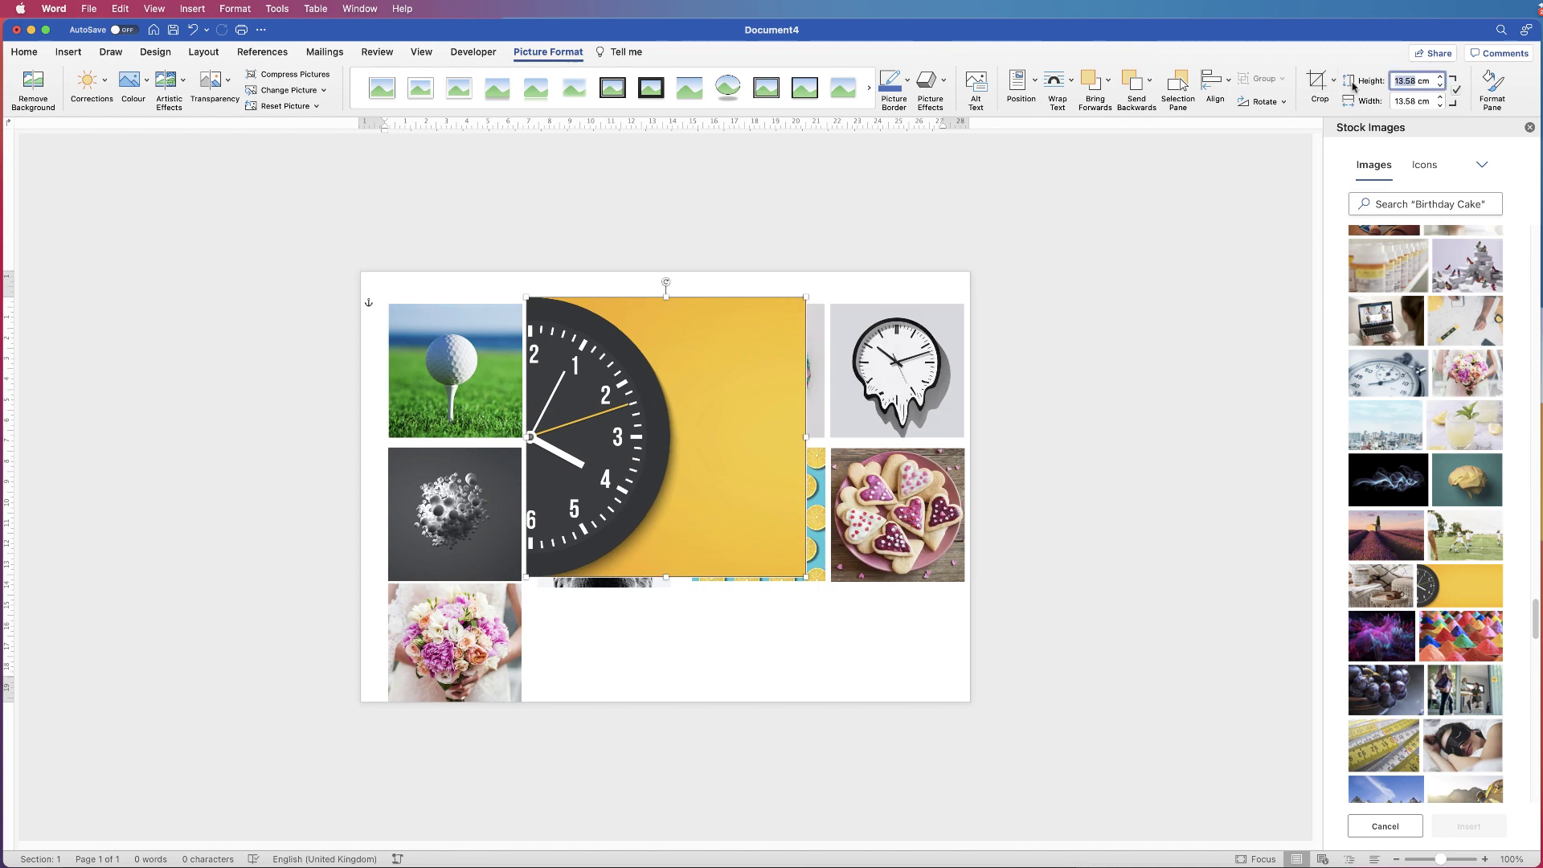
Step: Set the yellow clock picture's height to 6.5 cm and place it below the dog
click(1412, 81)
text(6.5)
key(Return)
drag(595, 365, 603, 648)
Step: Insert the stock image of a bee on honeycomb and set its text wrapping to In Front of Text
scroll(1425, 515, down, 5)
double_click(1386, 337)
right_click(764, 619)
click(965, 862)
Step: Crop the bee picture to a 1:1 ratio
click(1333, 79)
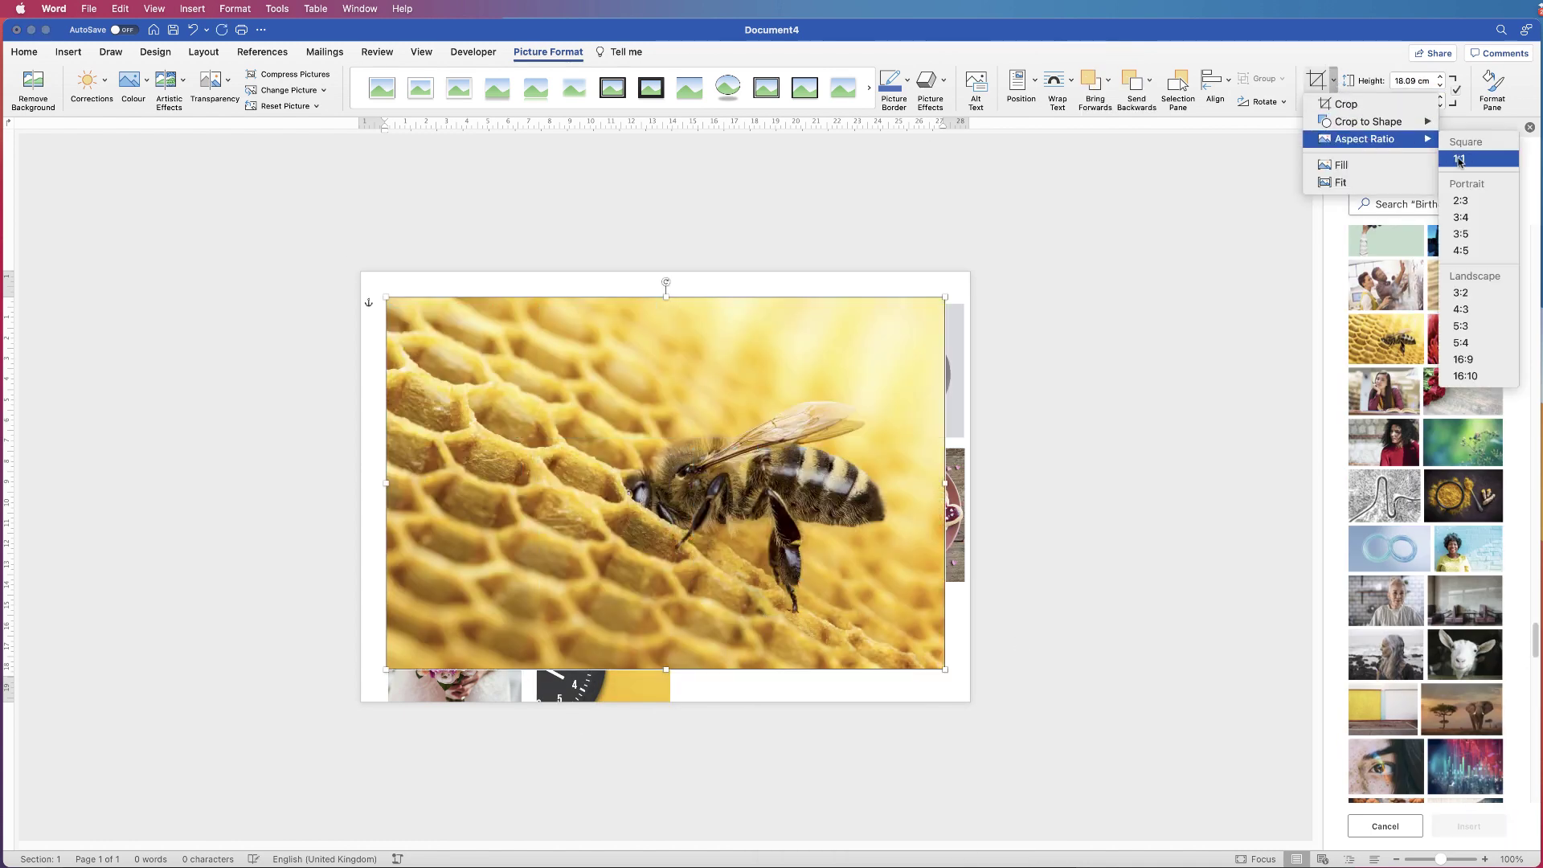
click(1459, 158)
click(1317, 80)
Step: Set the bee picture's height to 6.5 cm and place it below the lemon slices
click(1412, 80)
text(6.5)
key(Return)
drag(579, 370, 762, 648)
Step: Insert the stock image of a woman in an orange coat on blue and set its wrapping to In Front of Text
drag(1531, 630, 1525, 735)
double_click(1386, 542)
right_click(680, 446)
click(881, 689)
Step: Crop the picture of the woman in the orange coat to a 1:1 ratio
click(1333, 80)
click(1459, 159)
click(1318, 79)
Step: Set the orange-coat picture's height to 6.5 cm and place it below the cookies at the end of the third row
click(1412, 80)
text(6.5)
key(Return)
drag(562, 369, 921, 658)
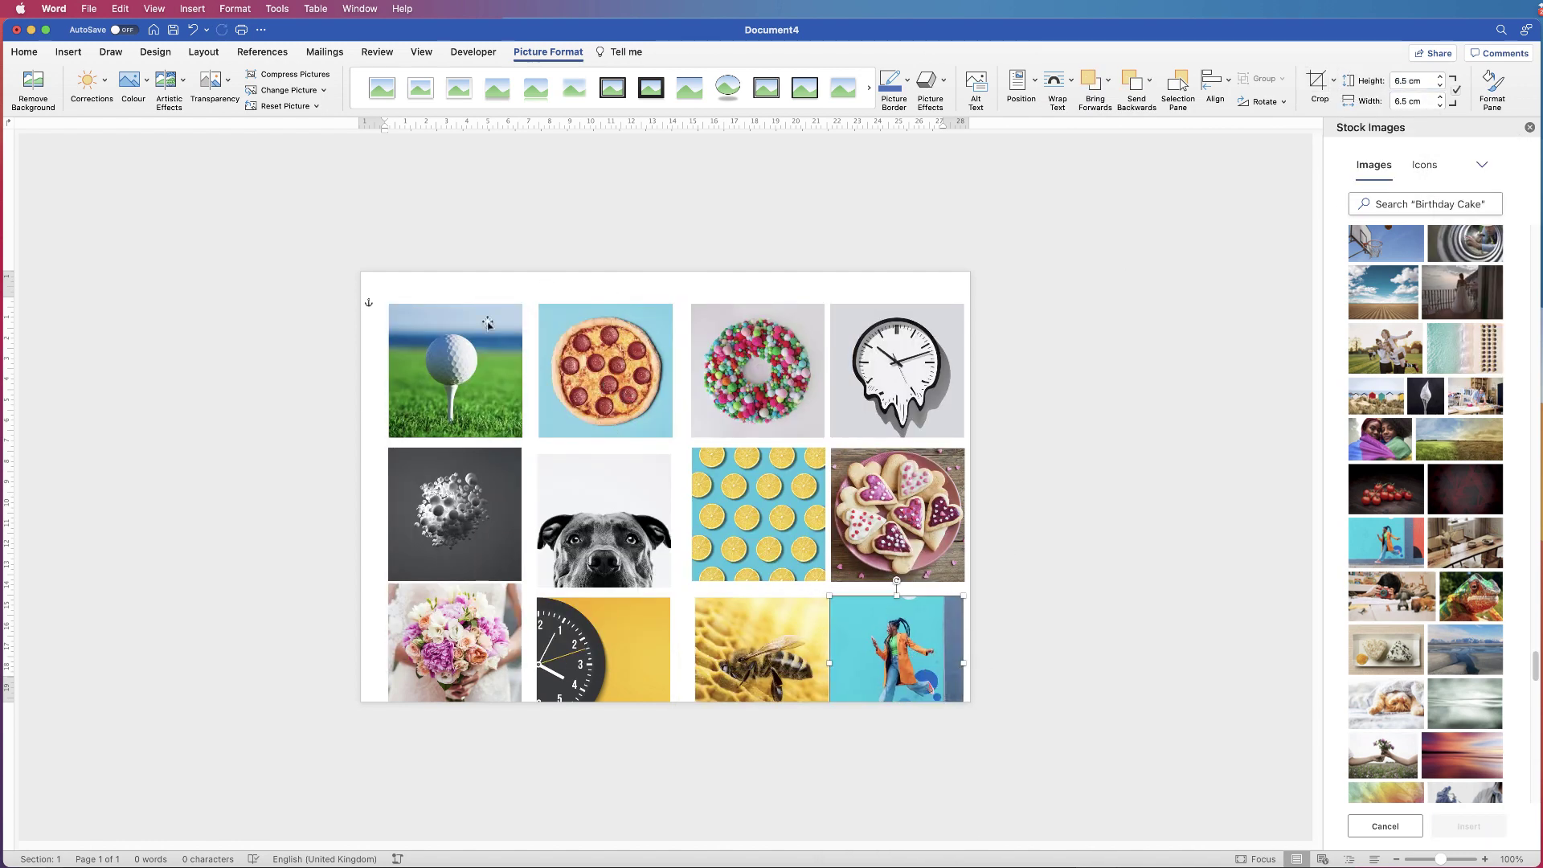
Step: Move the golf ball, pizza, wreath and melting clock pictures up so their top edges line up near the page's upper edge
drag(451, 372, 441, 353)
drag(587, 384, 577, 366)
drag(724, 400, 713, 387)
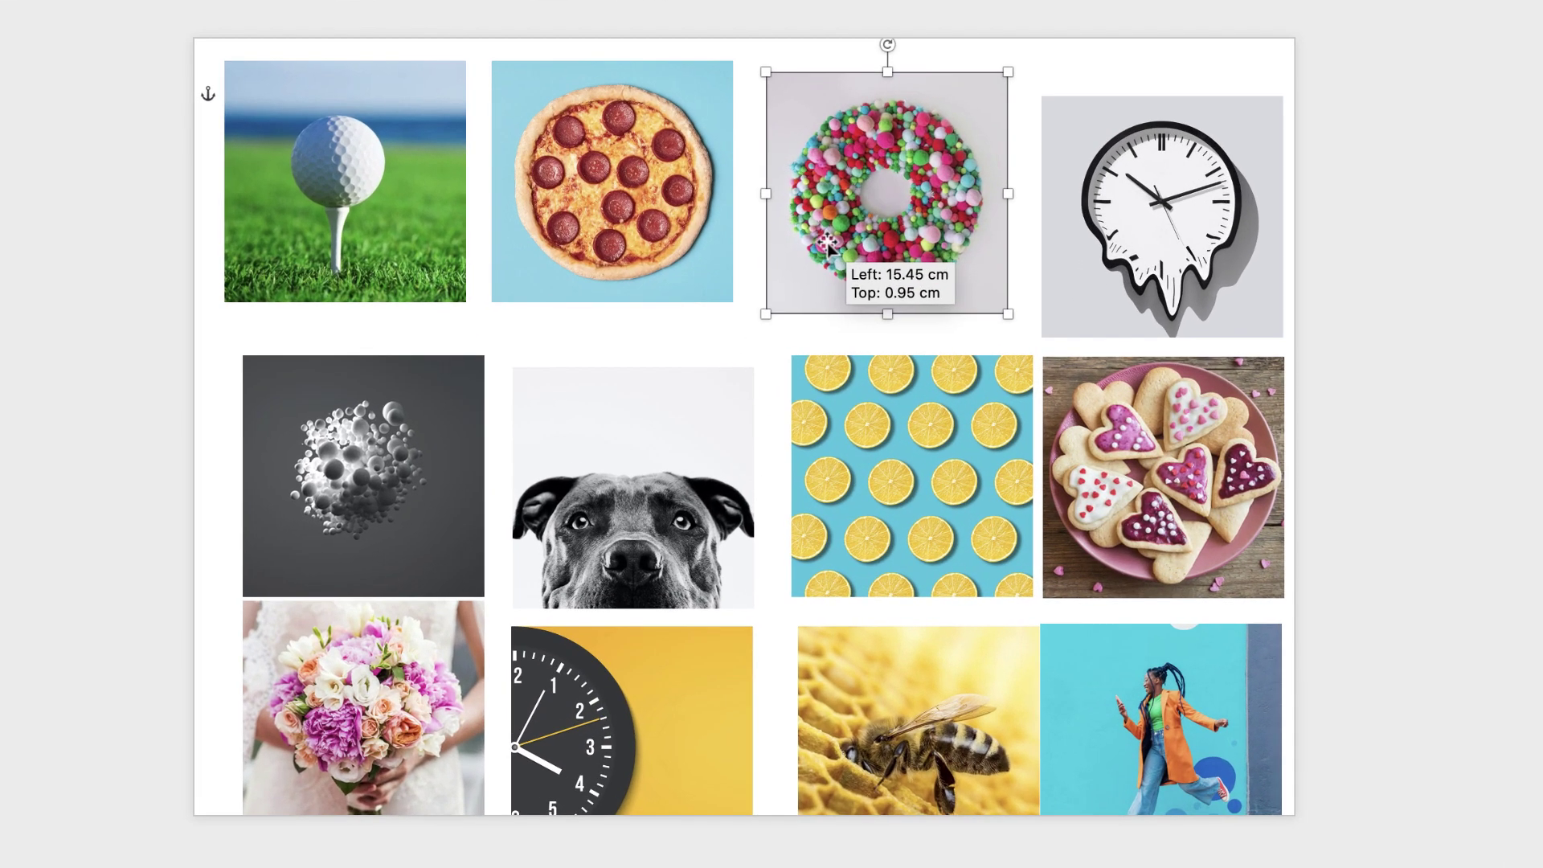
drag(828, 245, 829, 233)
drag(1117, 270, 1108, 233)
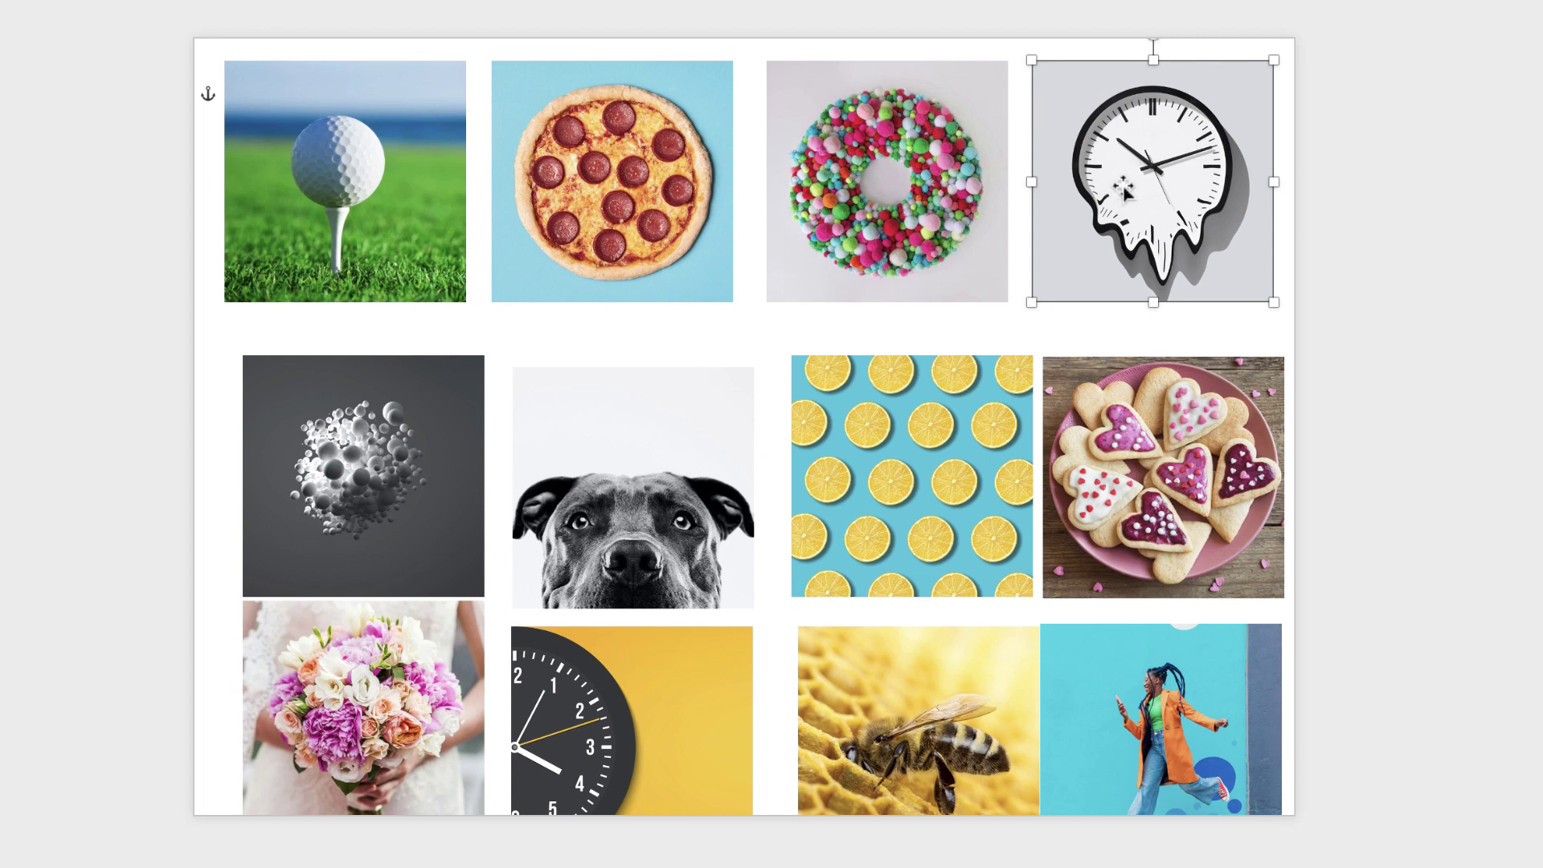
Step: Distribute the golf ball, pizza, wreath and melting clock pictures horizontally and align them to the top
shift+click(868, 183)
shift+click(659, 181)
shift+click(354, 201)
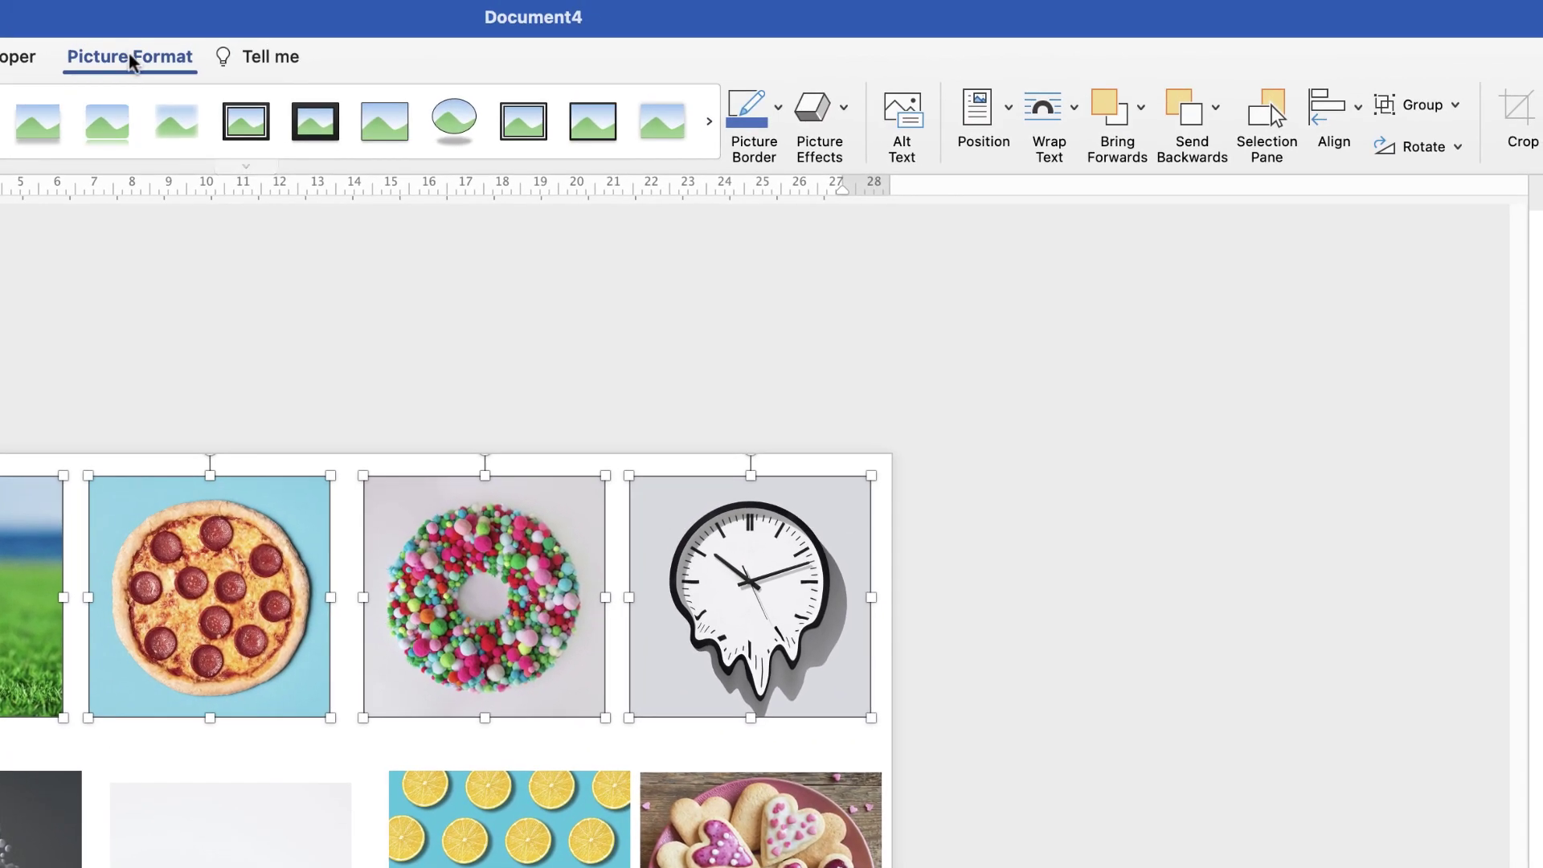
click(1358, 106)
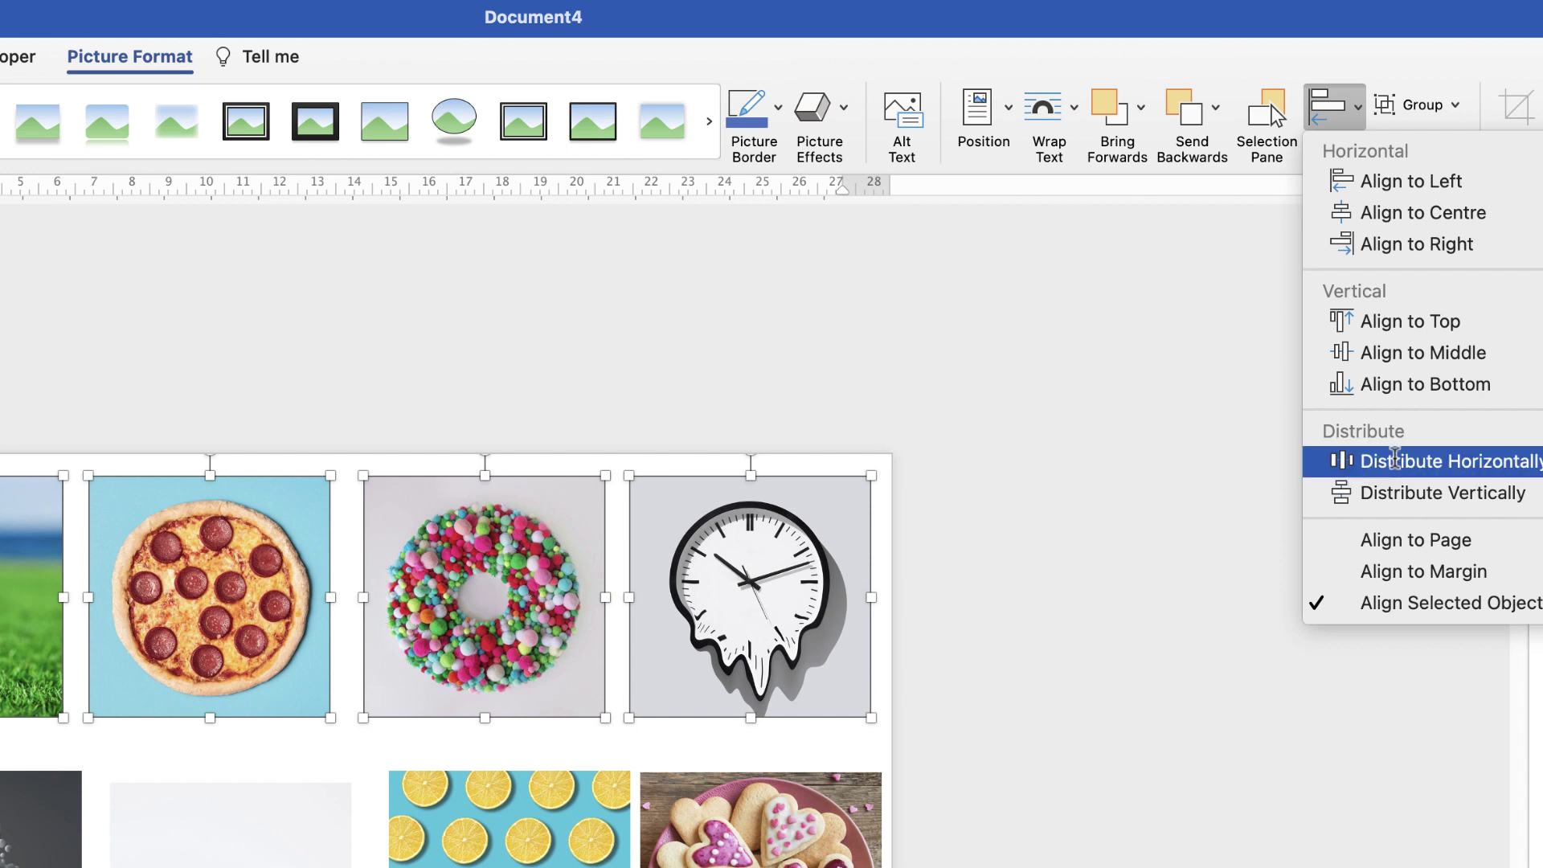
click(1394, 462)
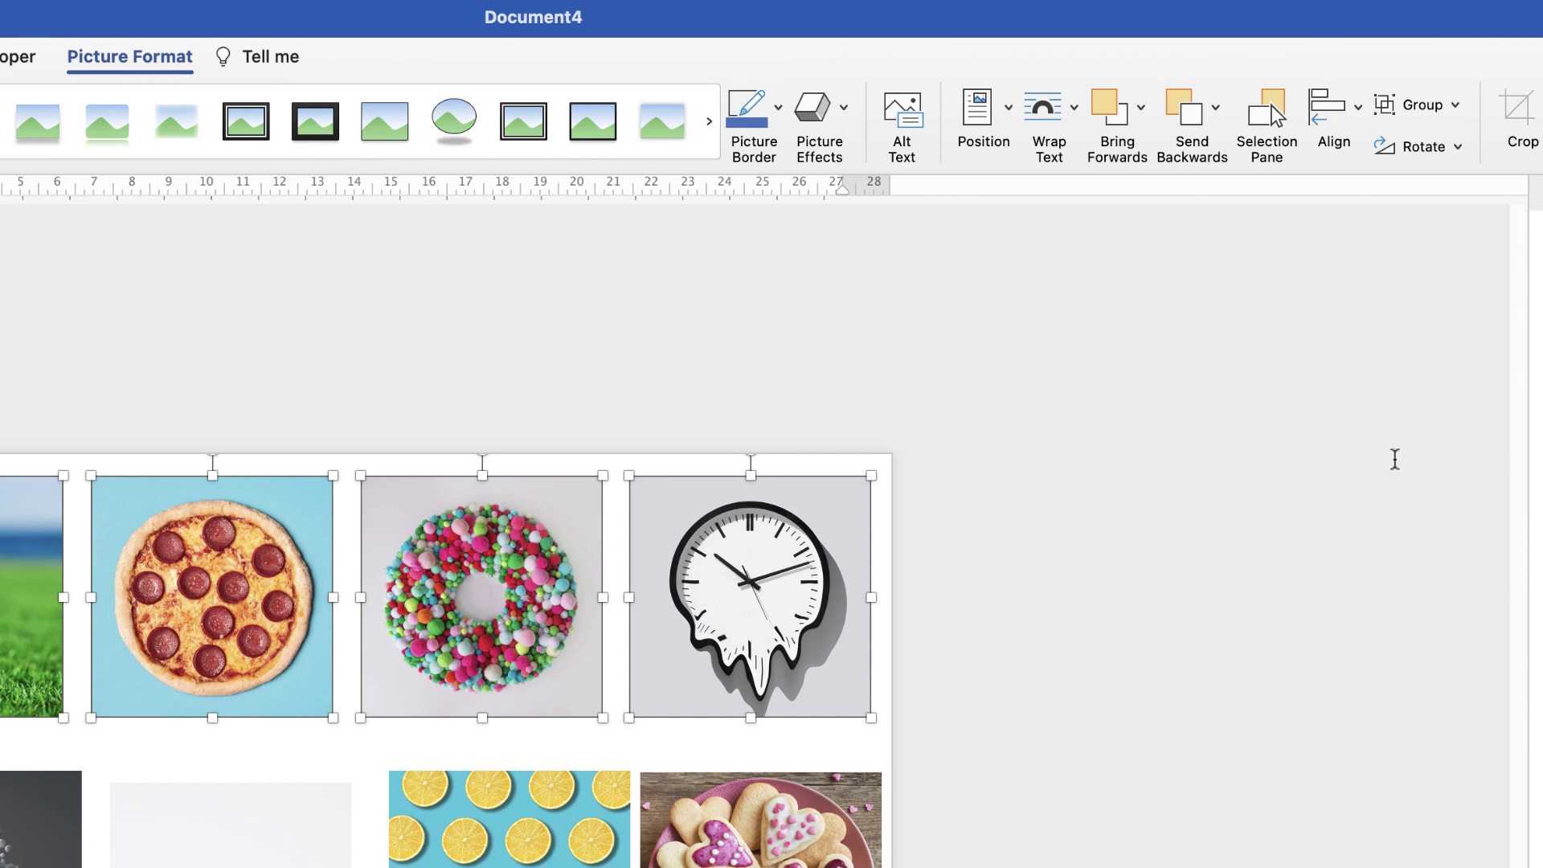
click(1357, 108)
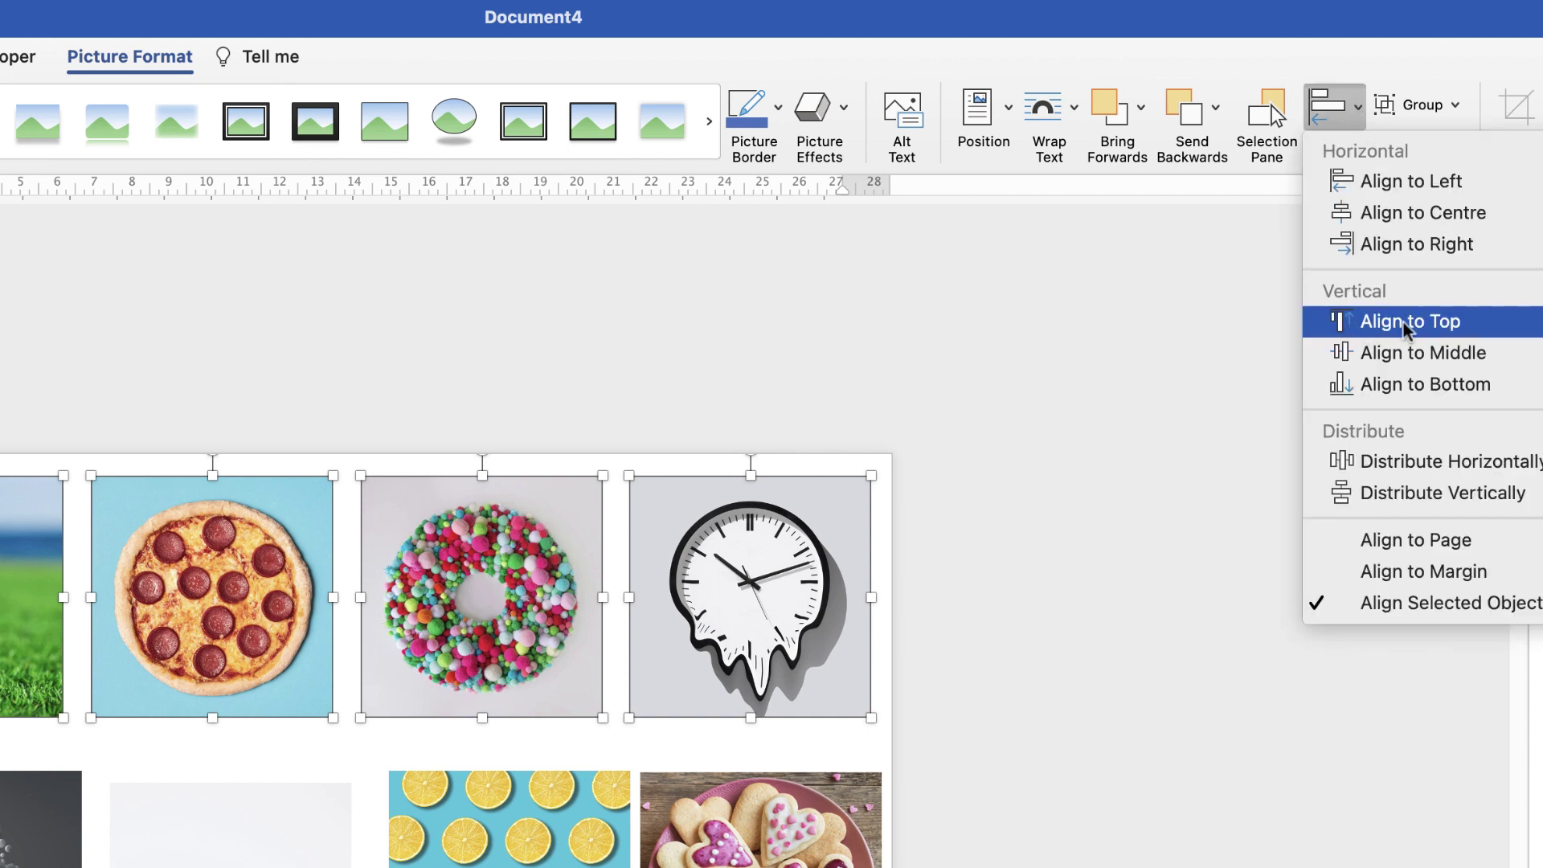
click(1381, 326)
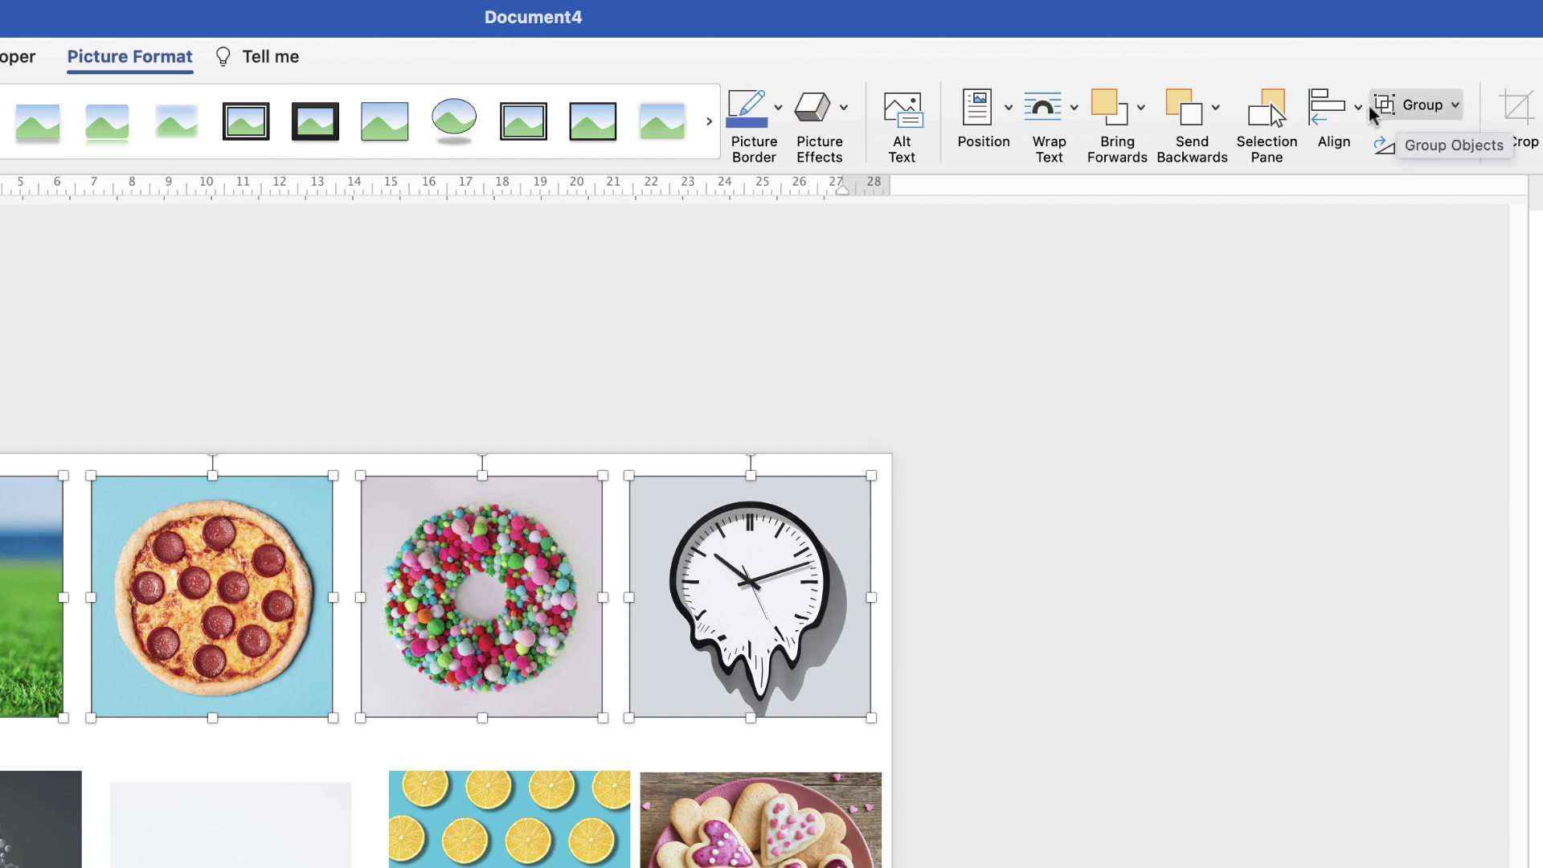
Step: Group the four first-row pictures and nudge the group slightly left on the page
click(1456, 106)
click(1451, 143)
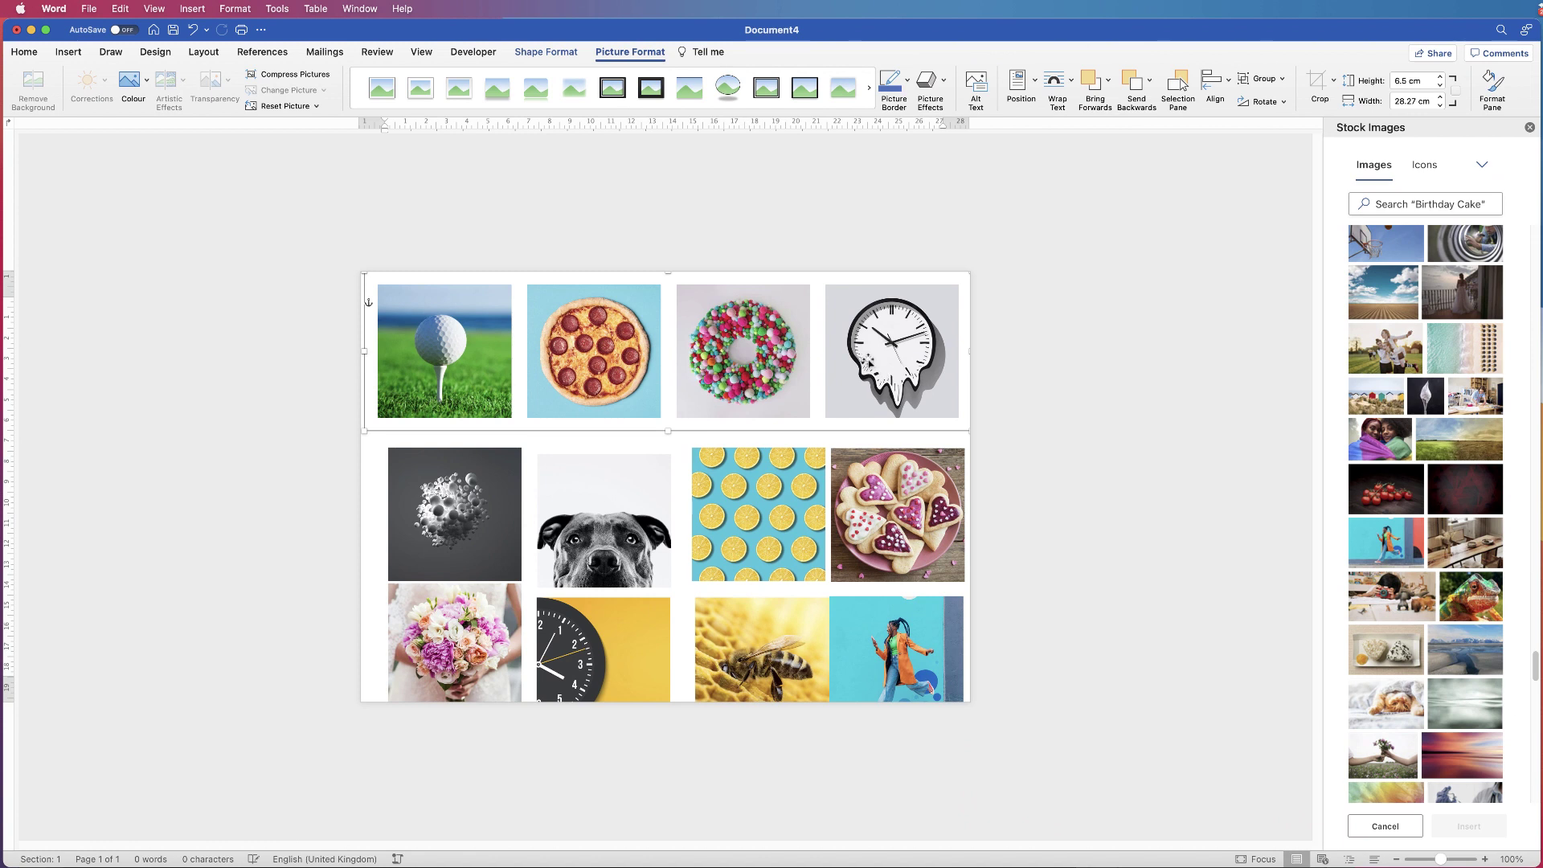
drag(868, 361, 871, 358)
Step: Distribute the cookies, lemons, dog and grey sphere-cluster pictures of the second row horizontally and align them to the top
click(888, 523)
shift+click(789, 519)
shift+click(649, 522)
shift+click(485, 521)
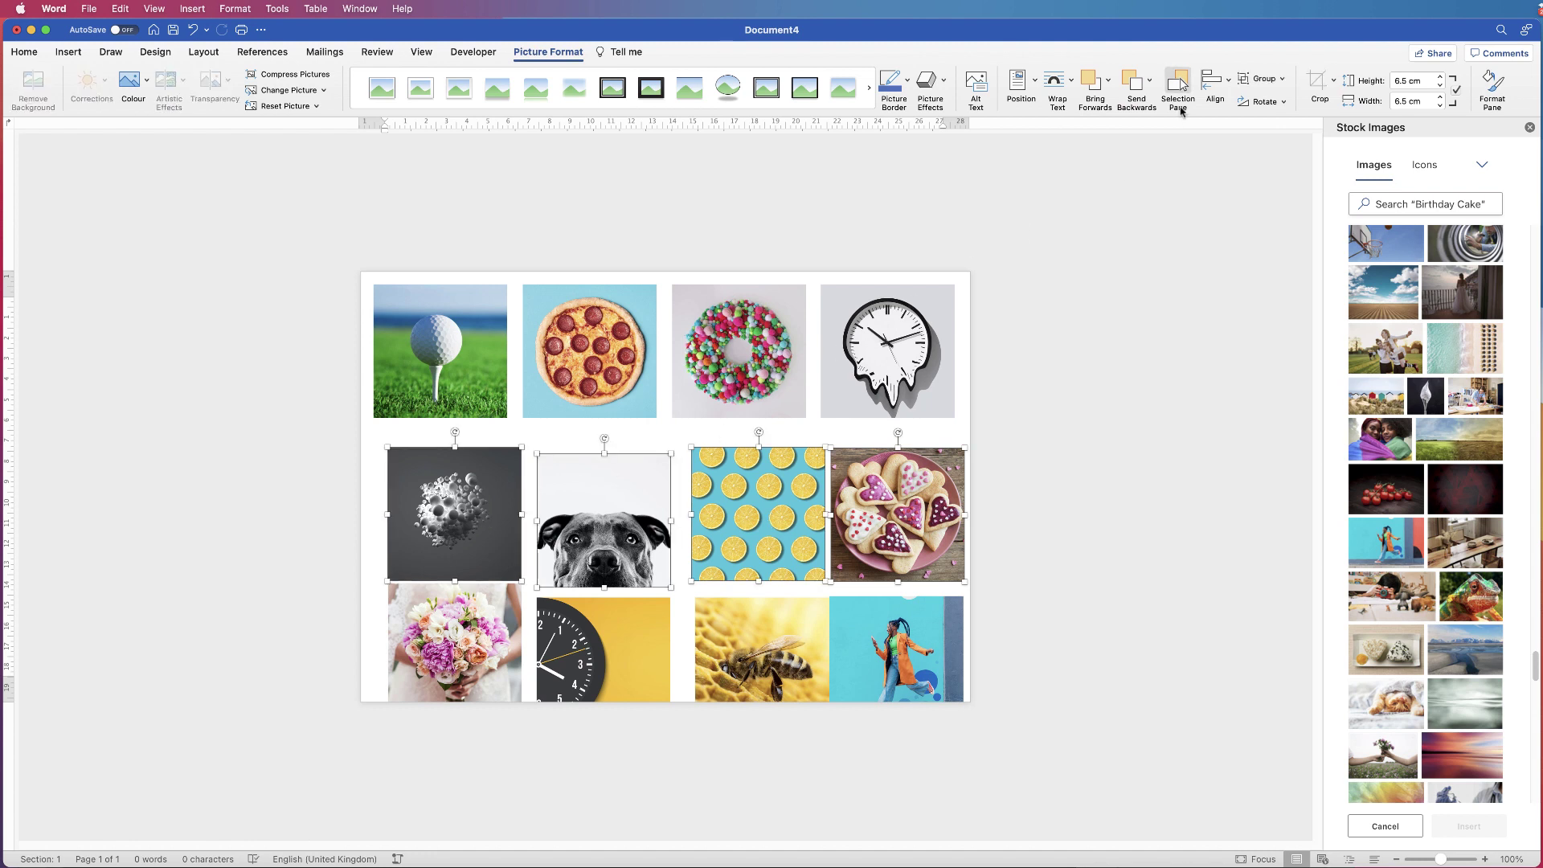
click(1215, 82)
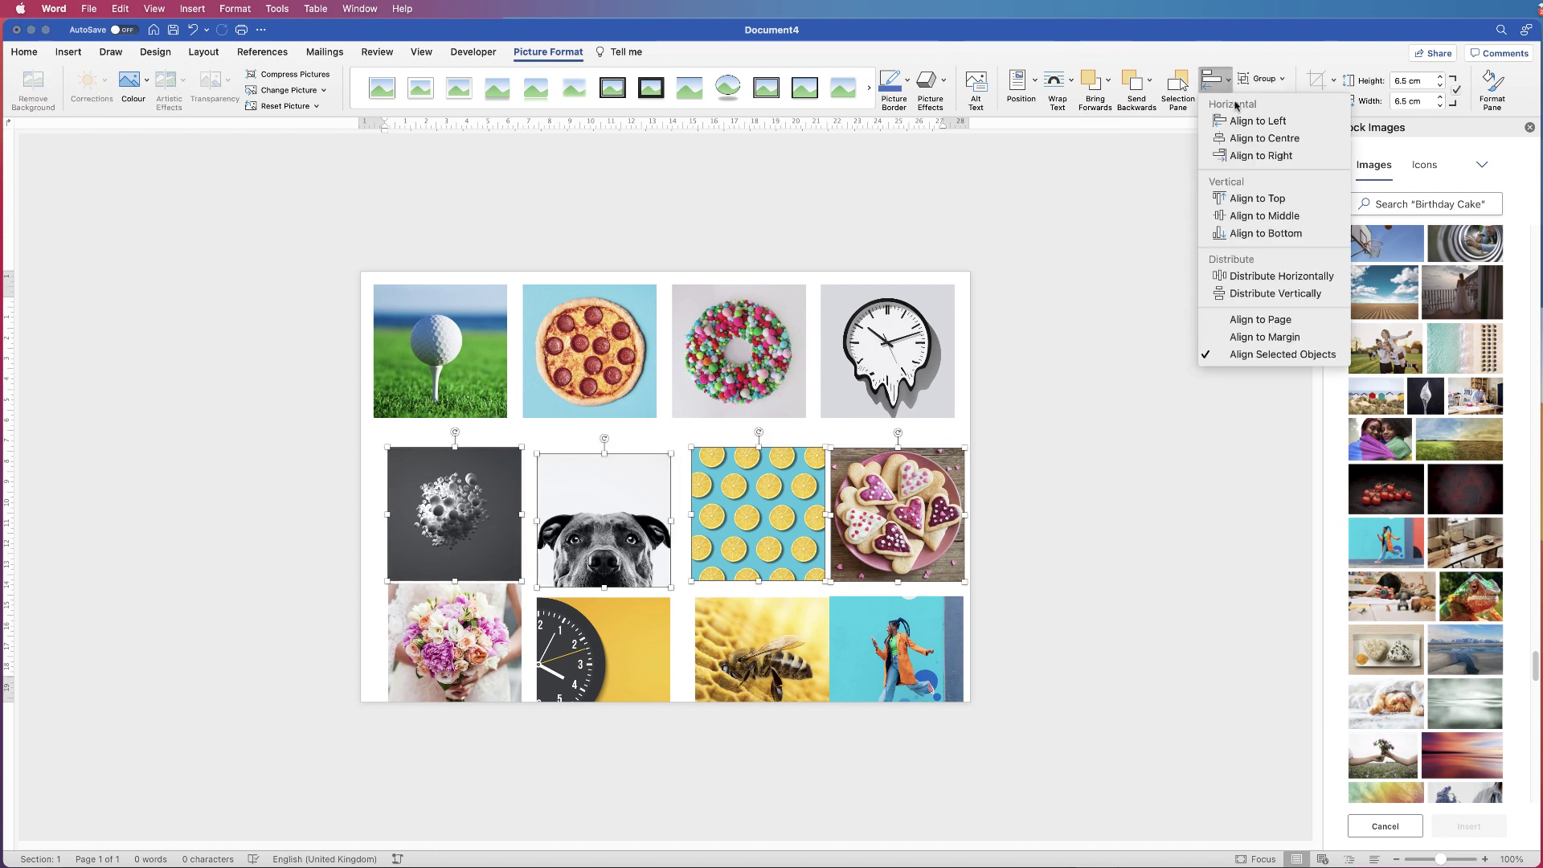
click(1251, 277)
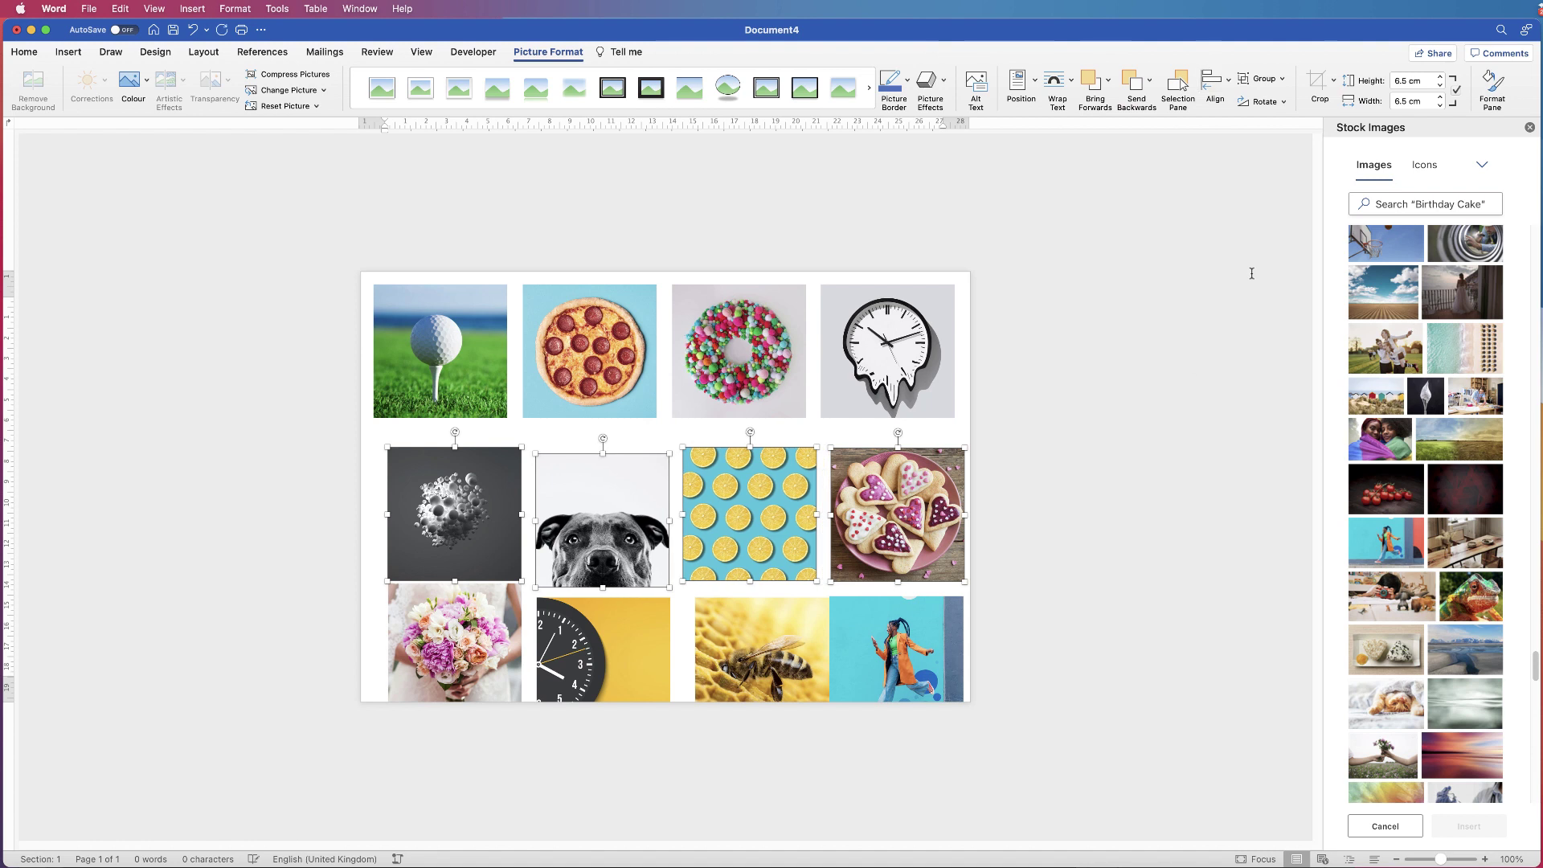
click(1216, 82)
click(1256, 199)
Step: Group the four second-row pictures and move the group up and left to sit just below the first row
click(1264, 78)
click(1277, 98)
key(super+alt+g)
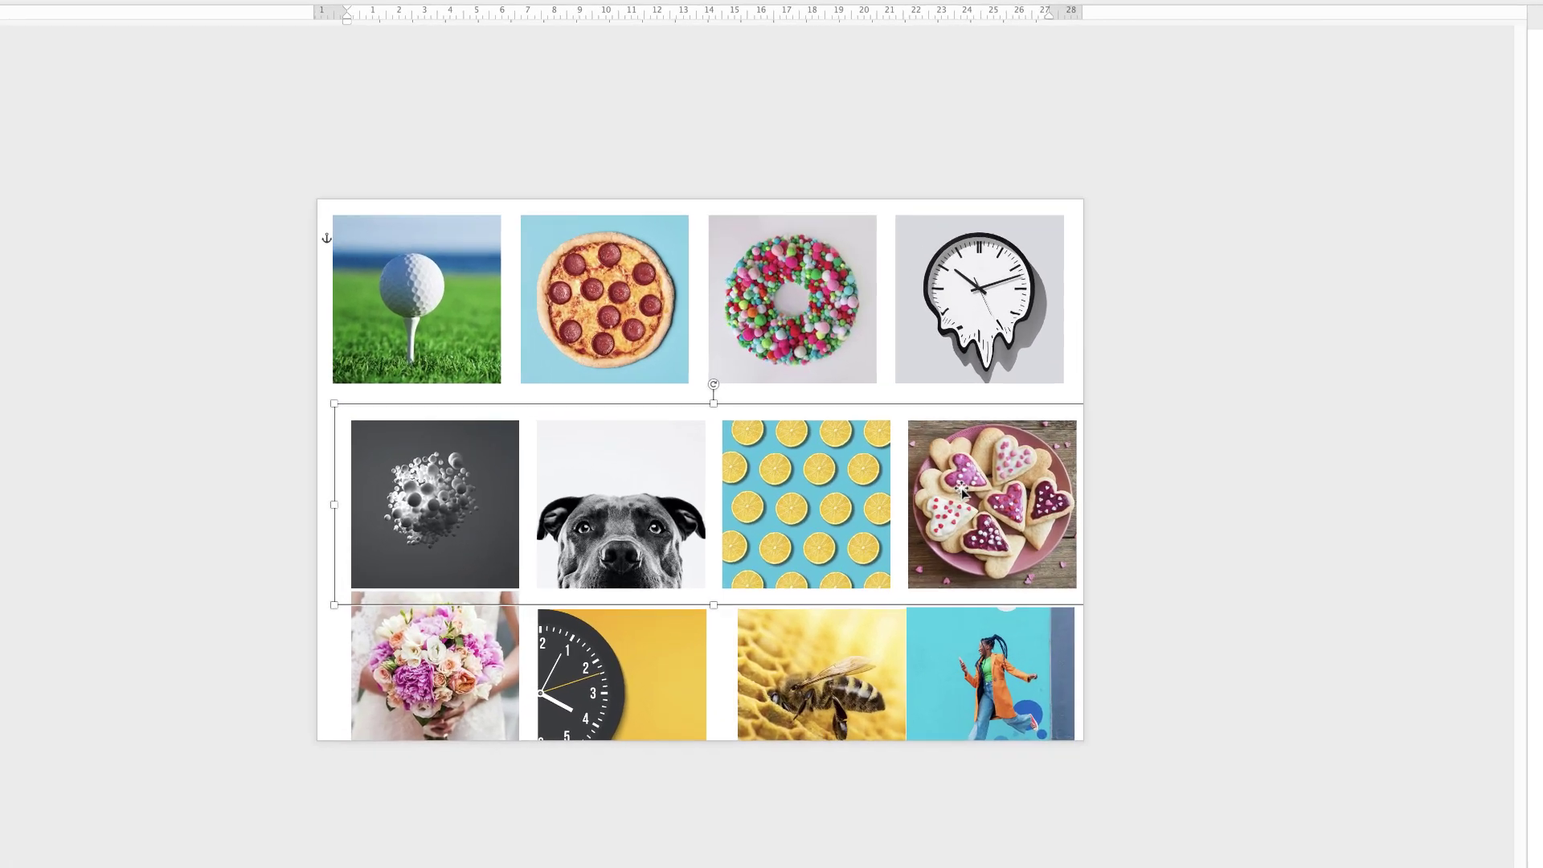
drag(868, 496, 861, 486)
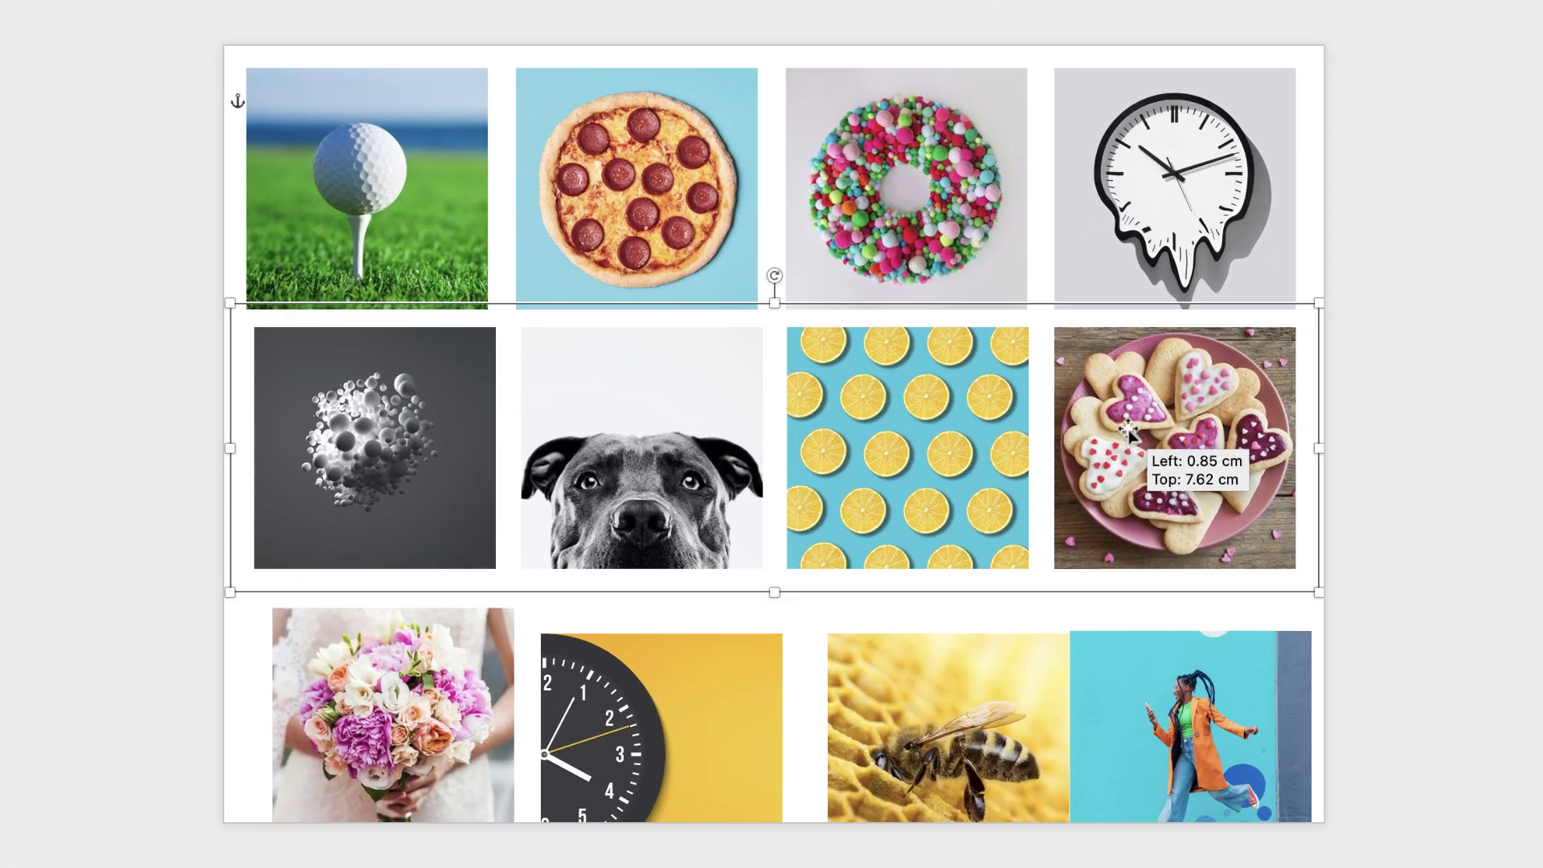
mouse_move(1128, 431)
mouse_down()
mouse_move(1121, 421)
mouse_move(1126, 435)
mouse_up()
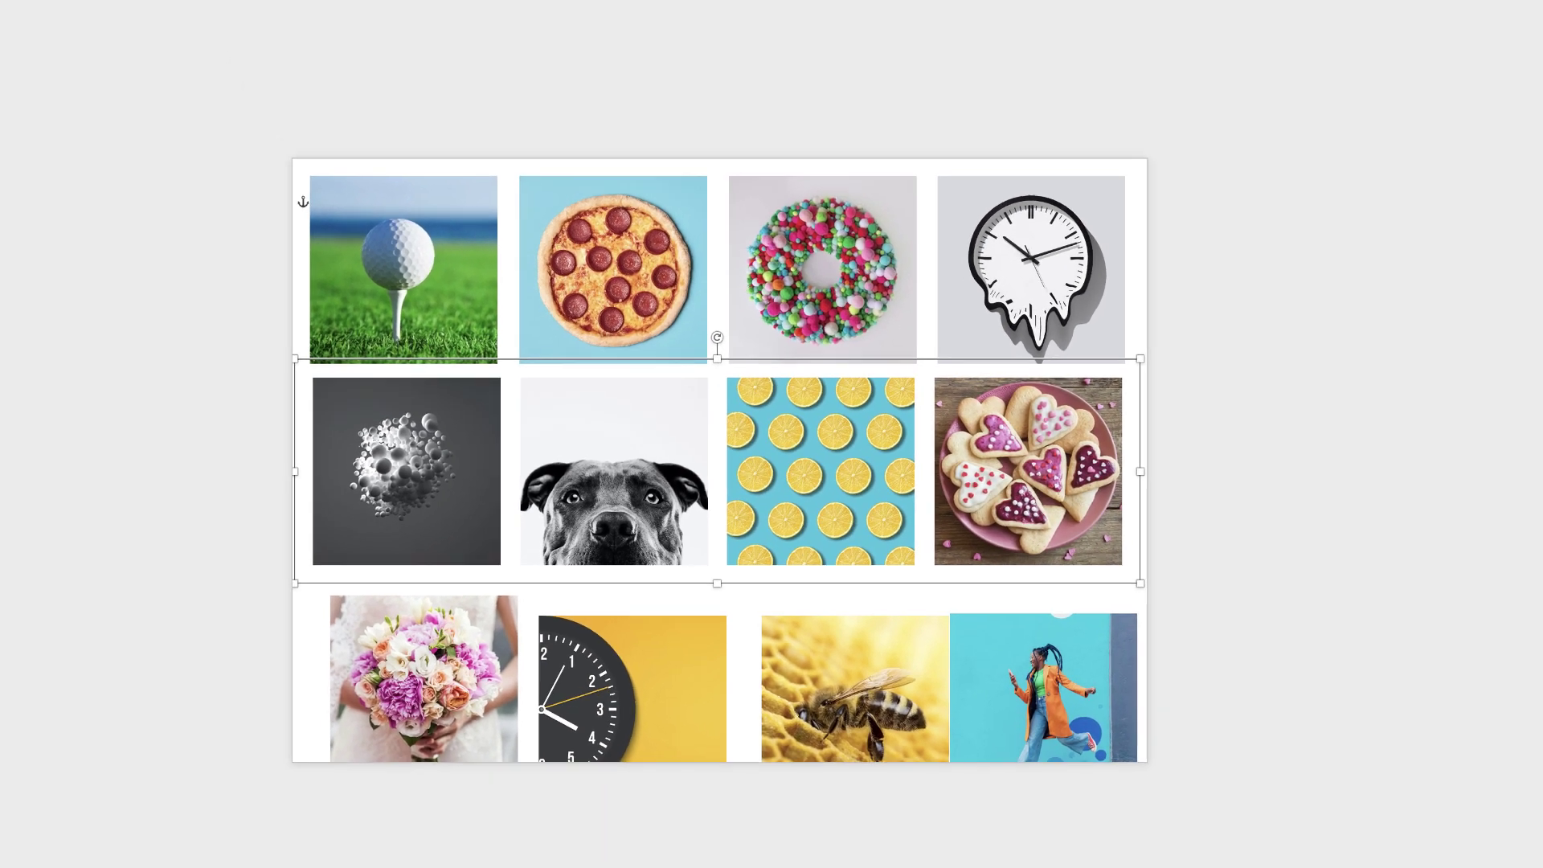
Step: Ungroup the second row and nudge the cookies, lemons and dog pictures individually towards the columns above
click(1281, 81)
click(907, 448)
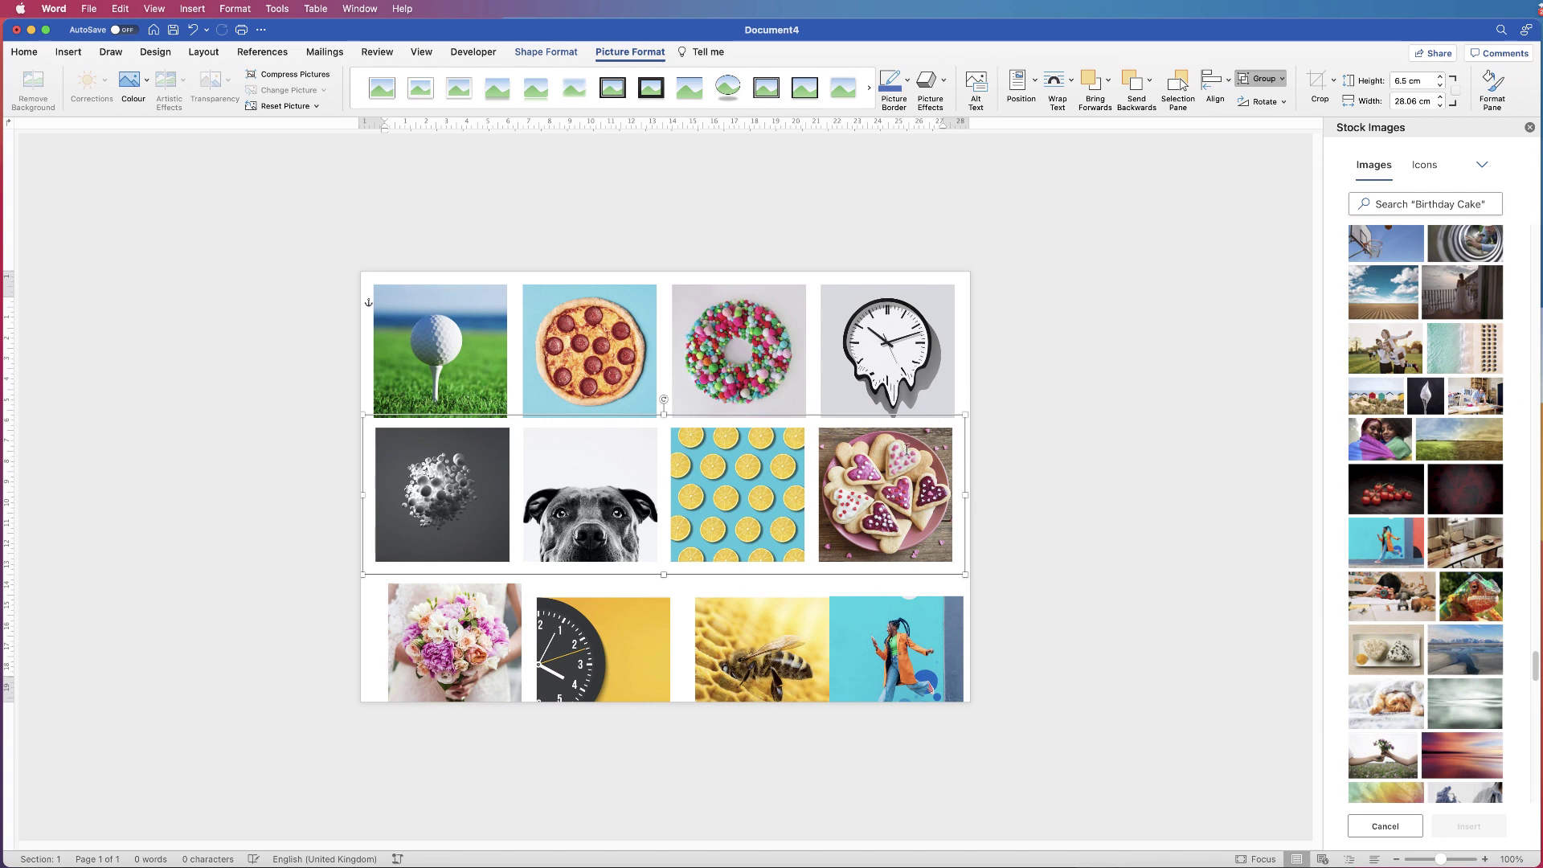
click(997, 468)
drag(881, 485, 887, 485)
click(768, 477)
drag(767, 477, 772, 480)
click(608, 480)
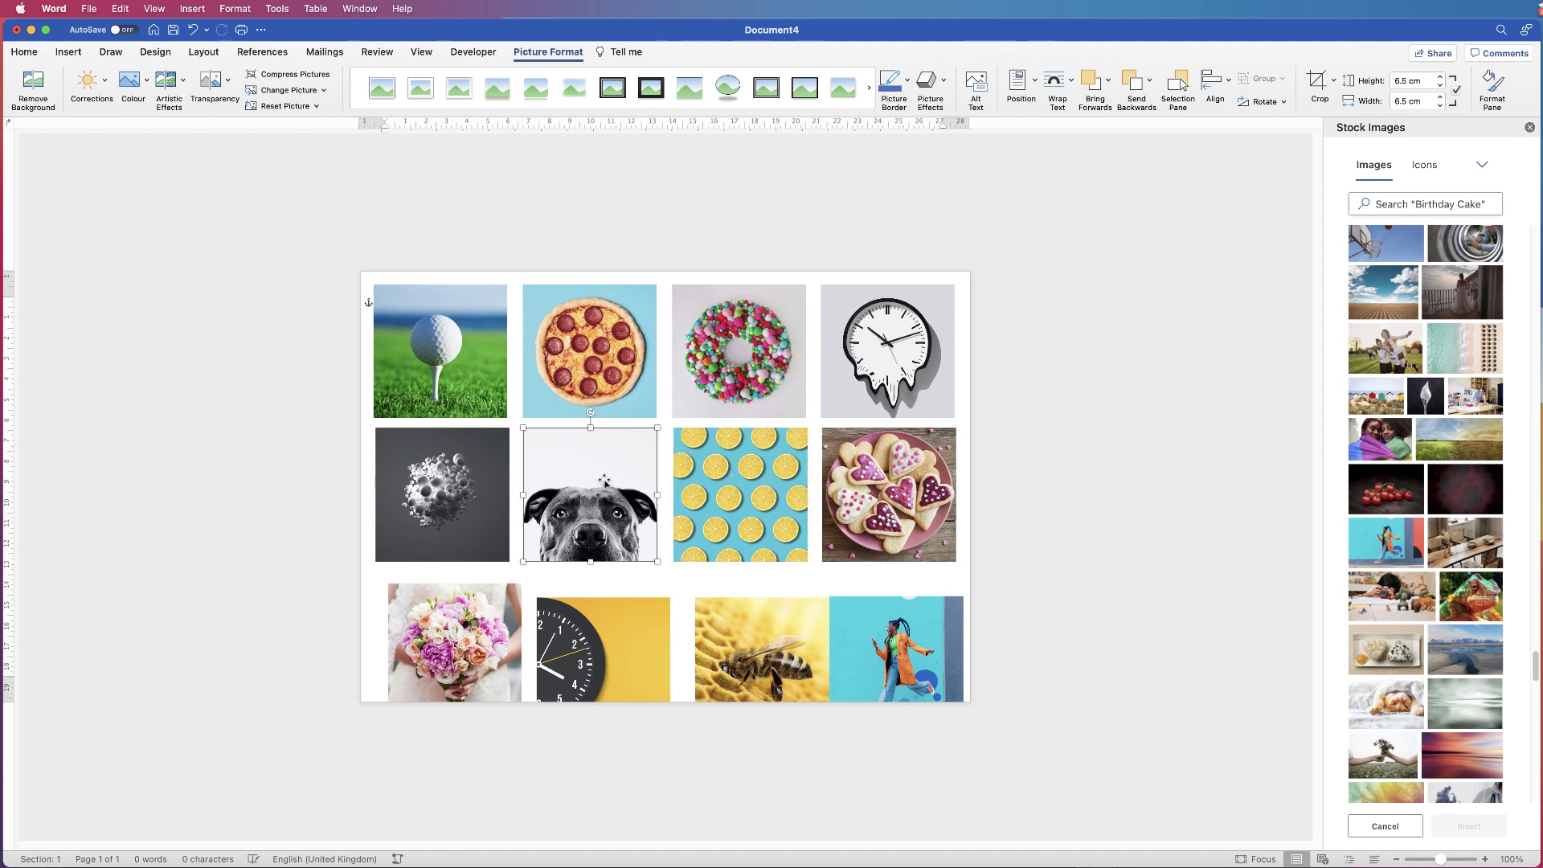
drag(603, 480, 605, 482)
Step: Select all four ungrouped second-row pictures, distribute them horizontally again and align them to the top
click(867, 496)
shift+click(721, 499)
shift+click(585, 492)
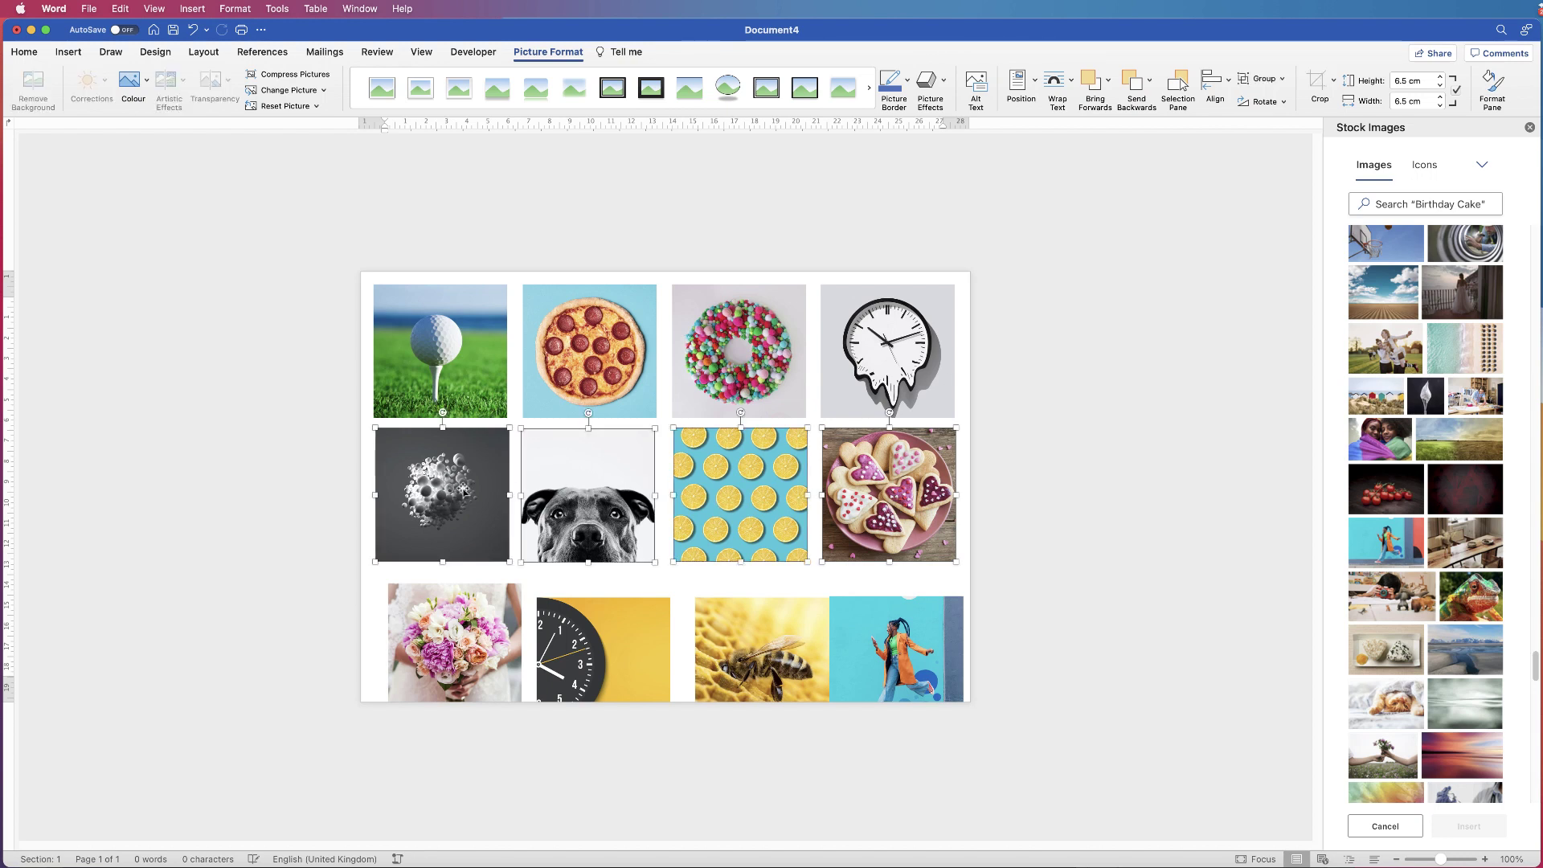
click(1230, 80)
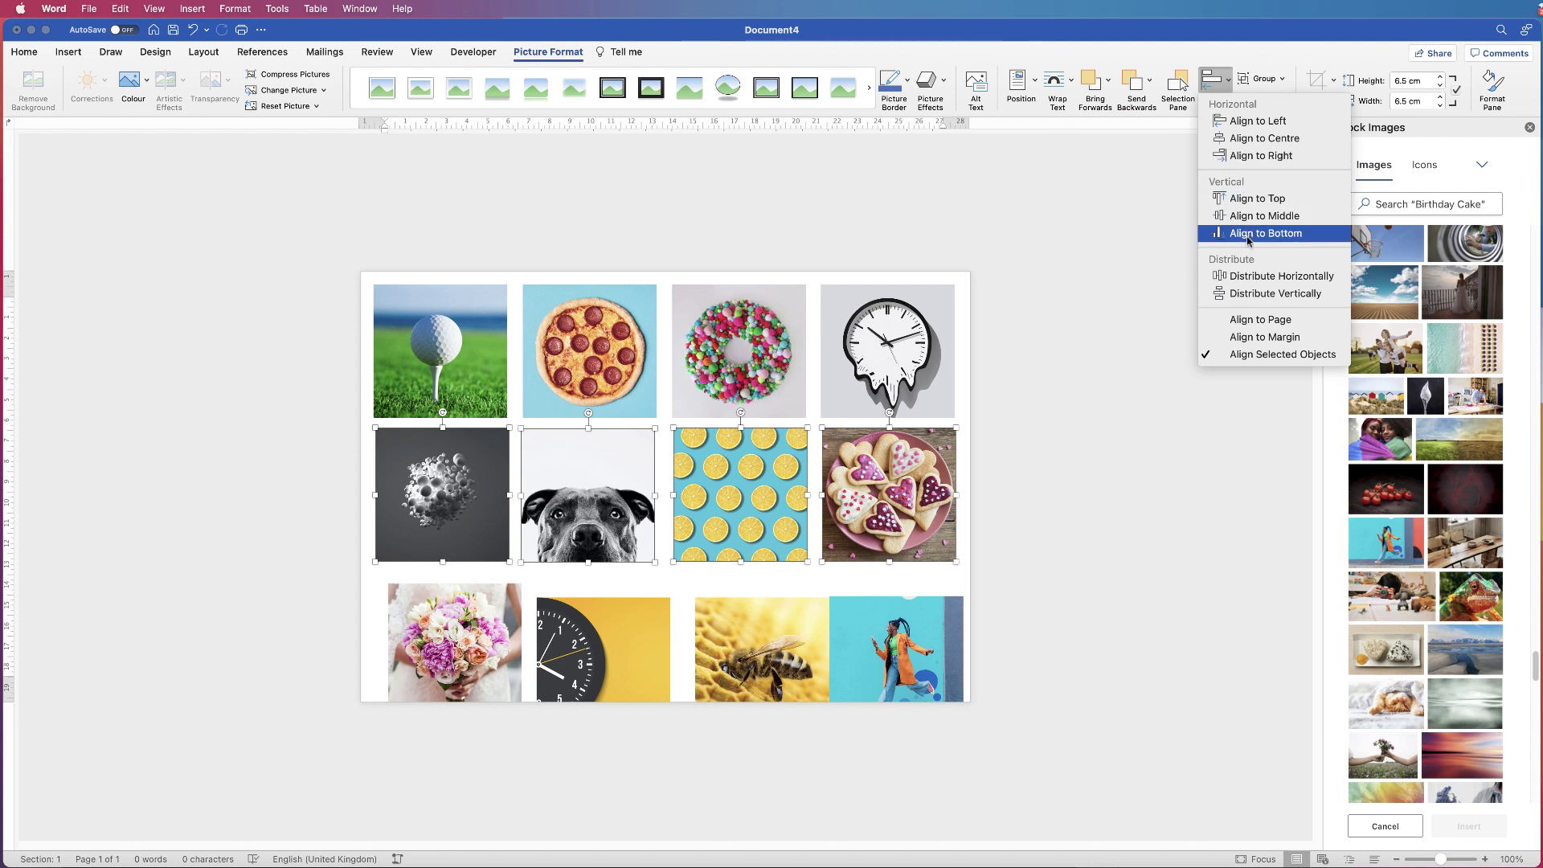
click(1238, 278)
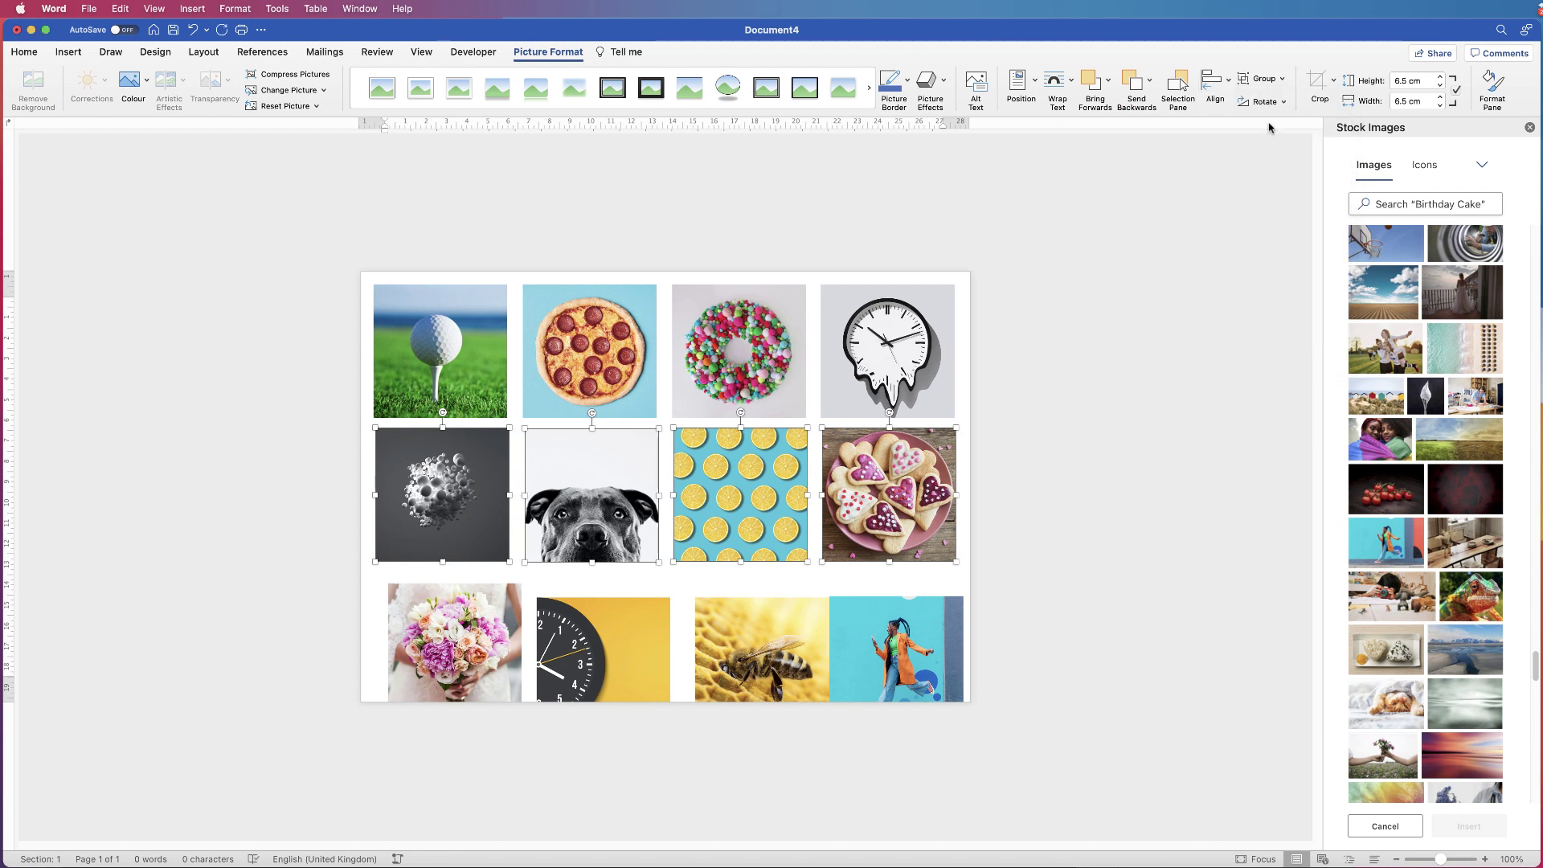
click(1252, 83)
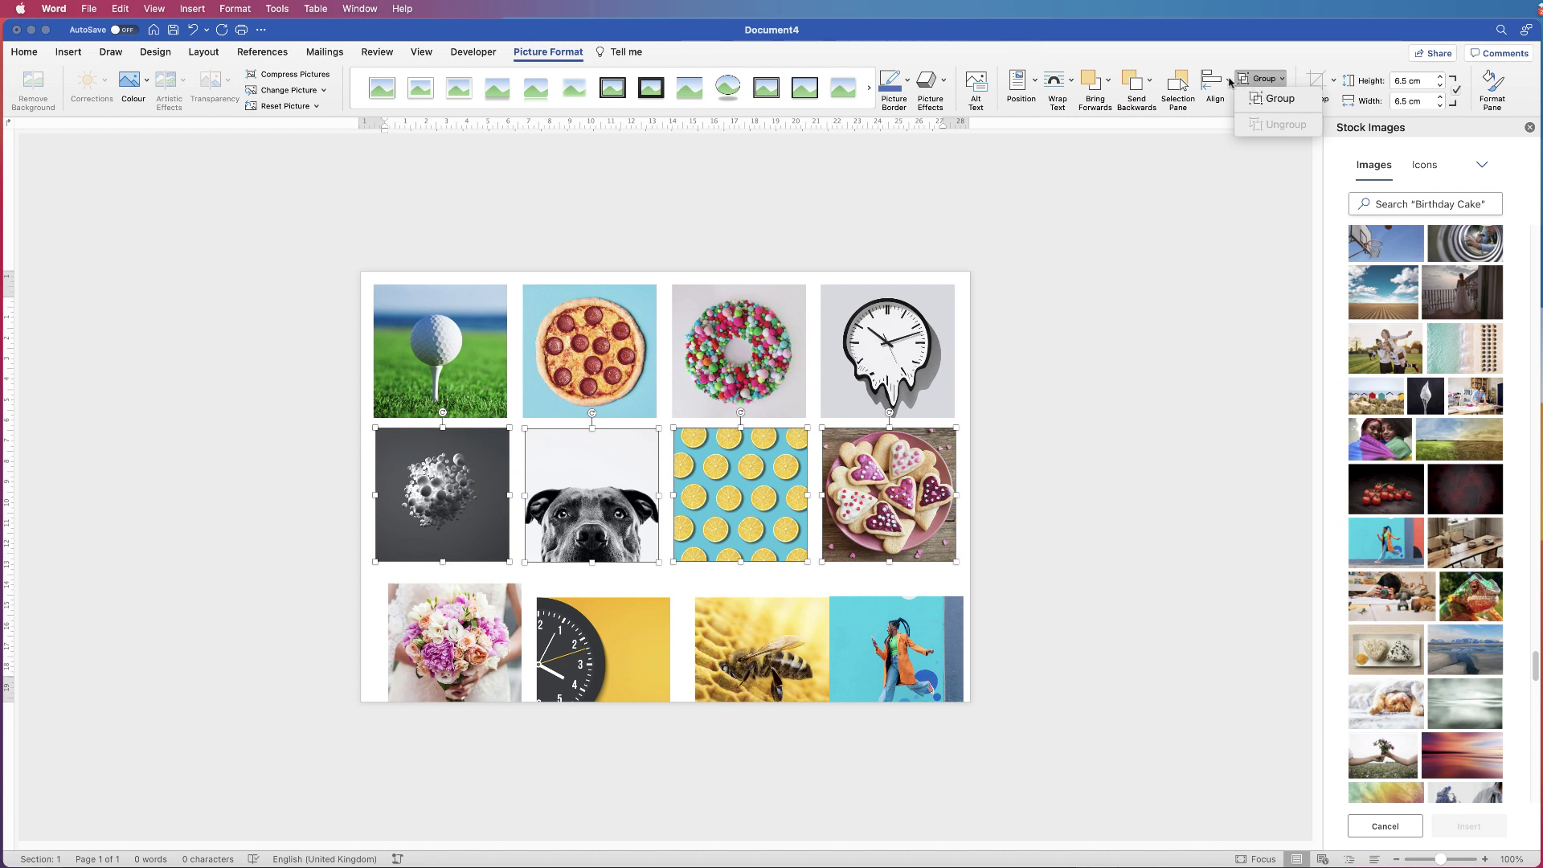
click(1229, 82)
click(1231, 83)
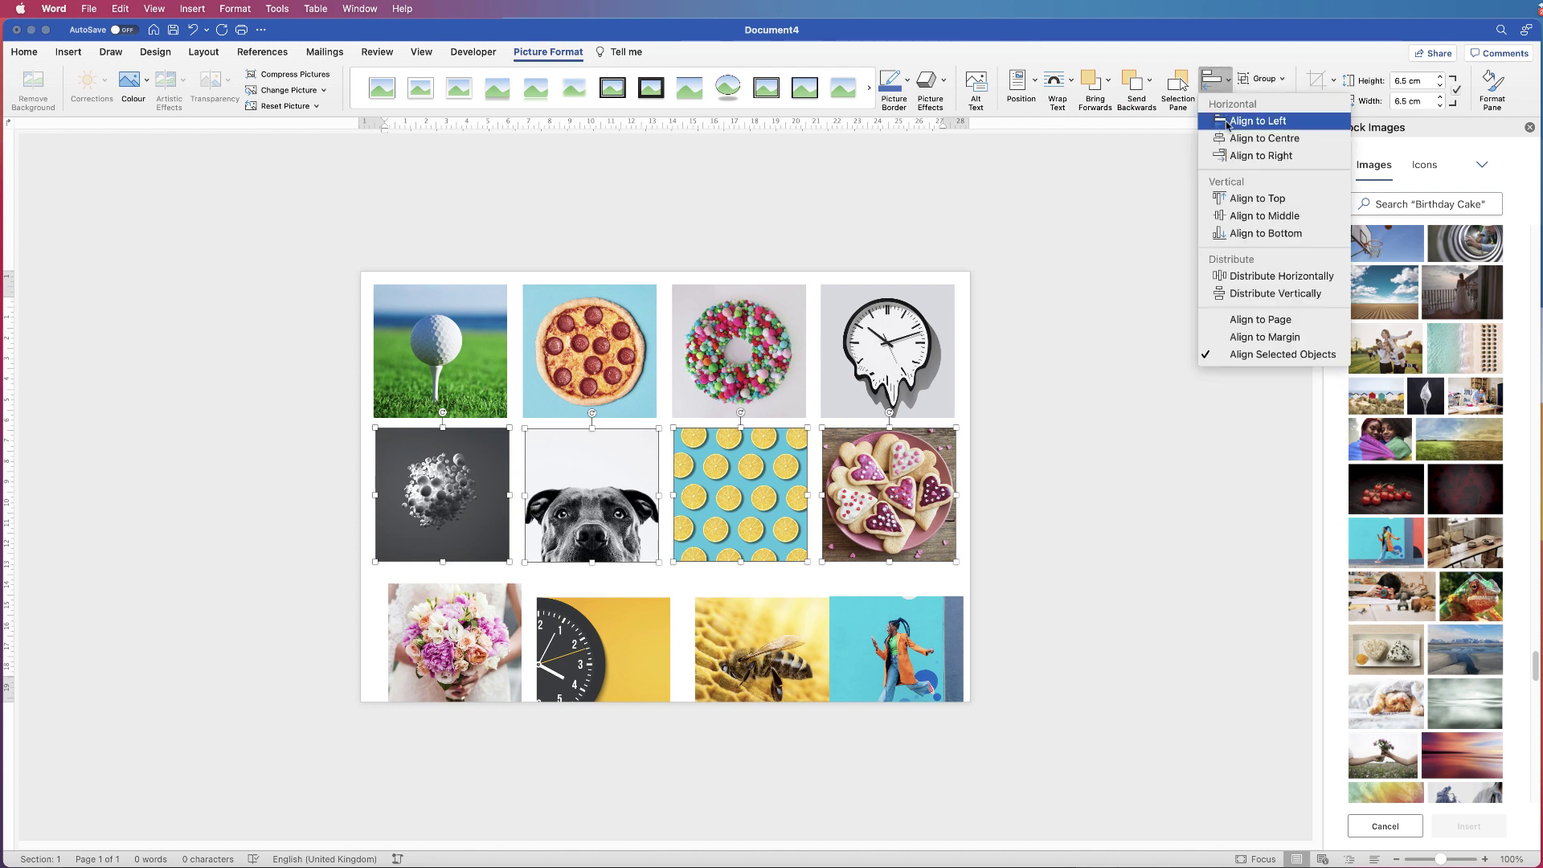
click(1230, 201)
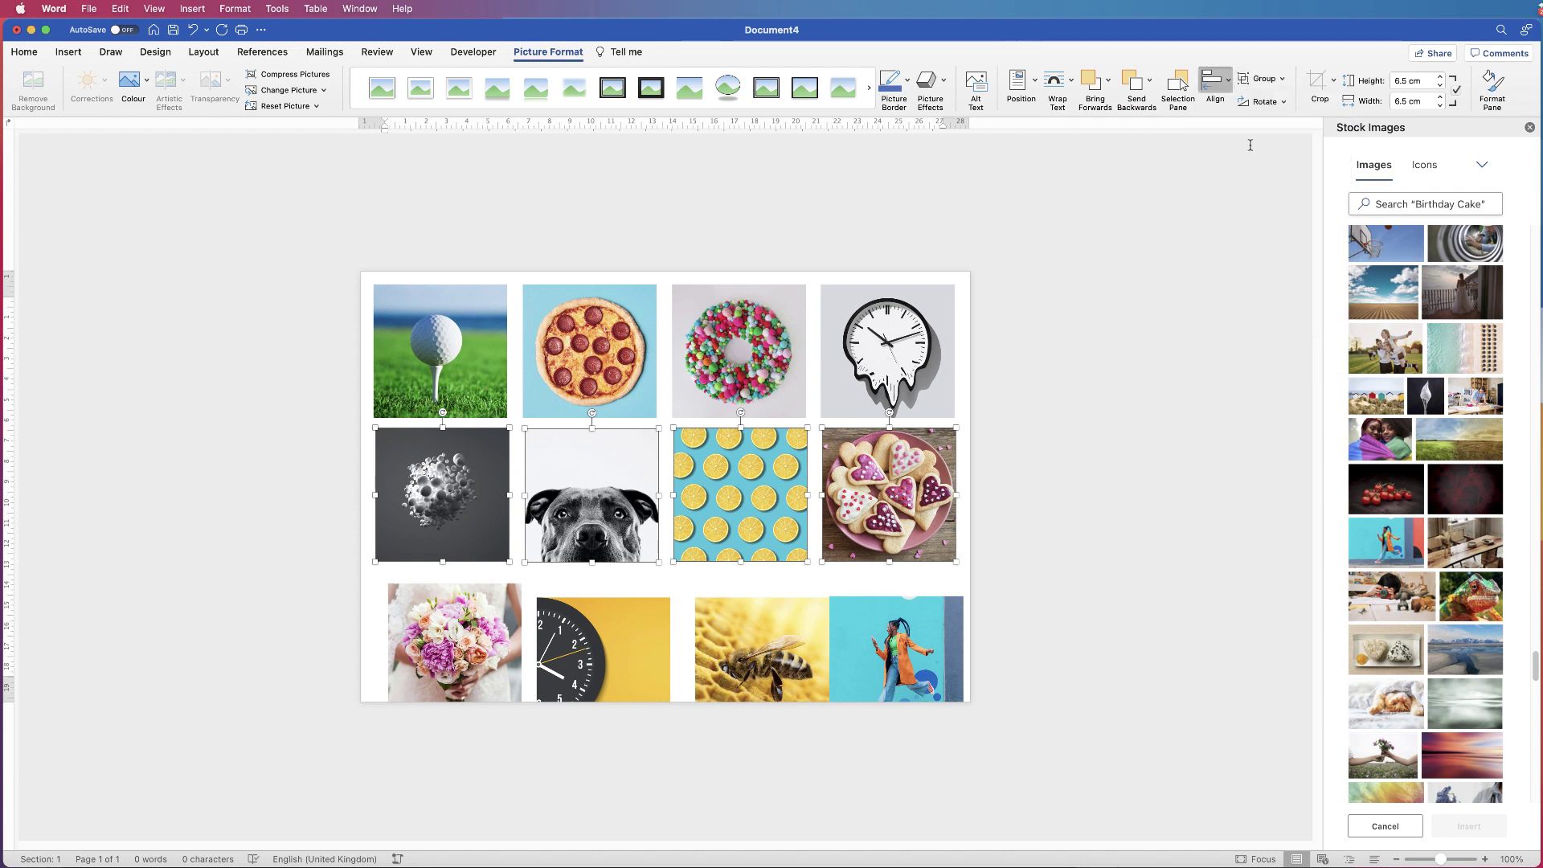
Step: Regroup the second-row pictures and position the group under the first row, in line with its columns and with a small gap
click(1284, 80)
click(1257, 134)
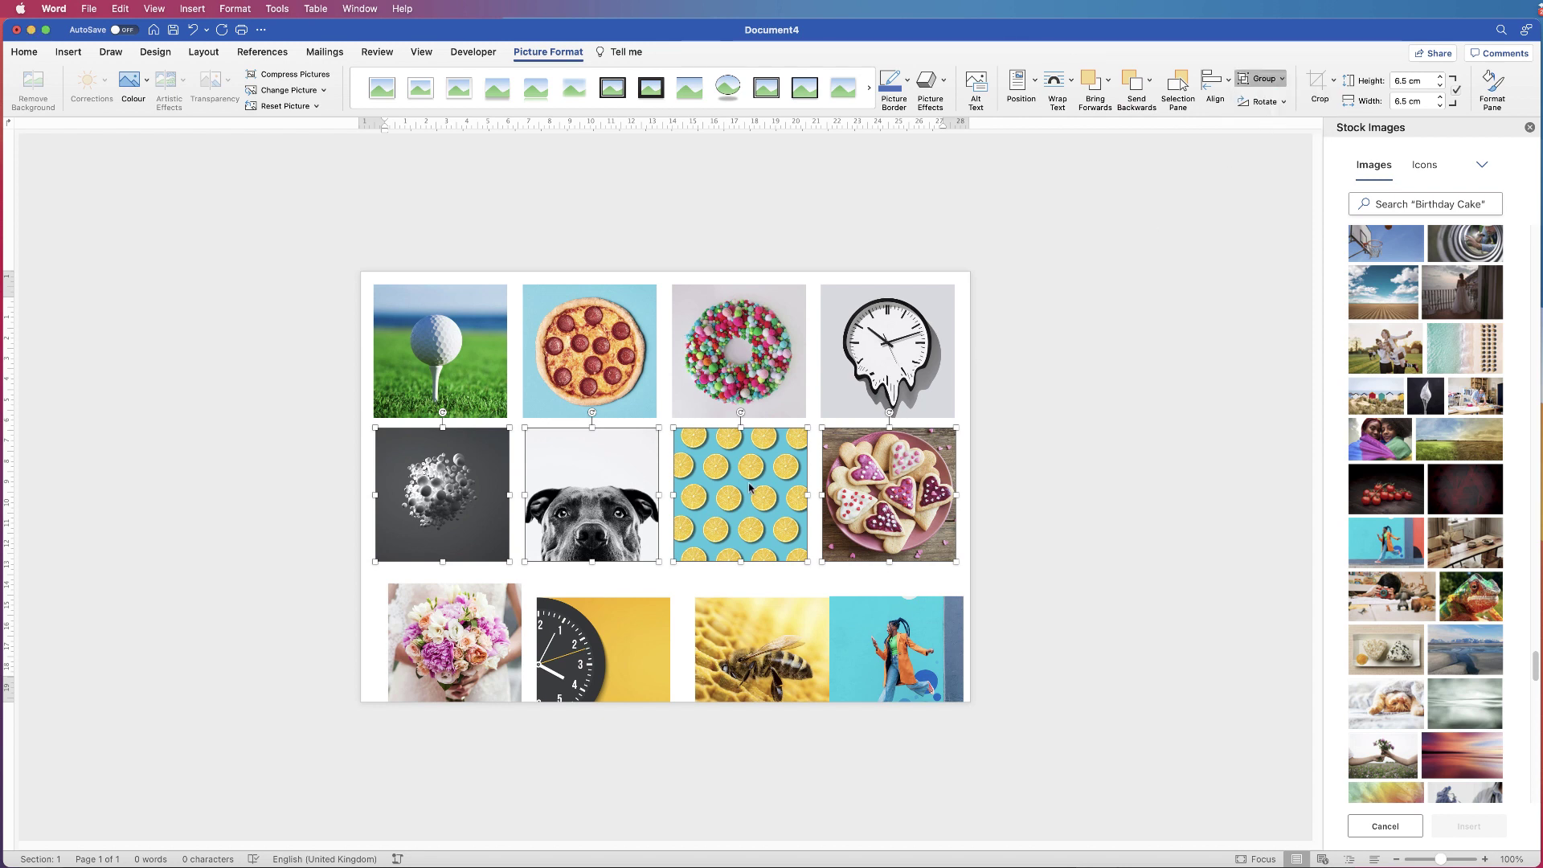
drag(750, 487, 741, 485)
click(496, 657)
shift+click(605, 635)
shift+click(748, 651)
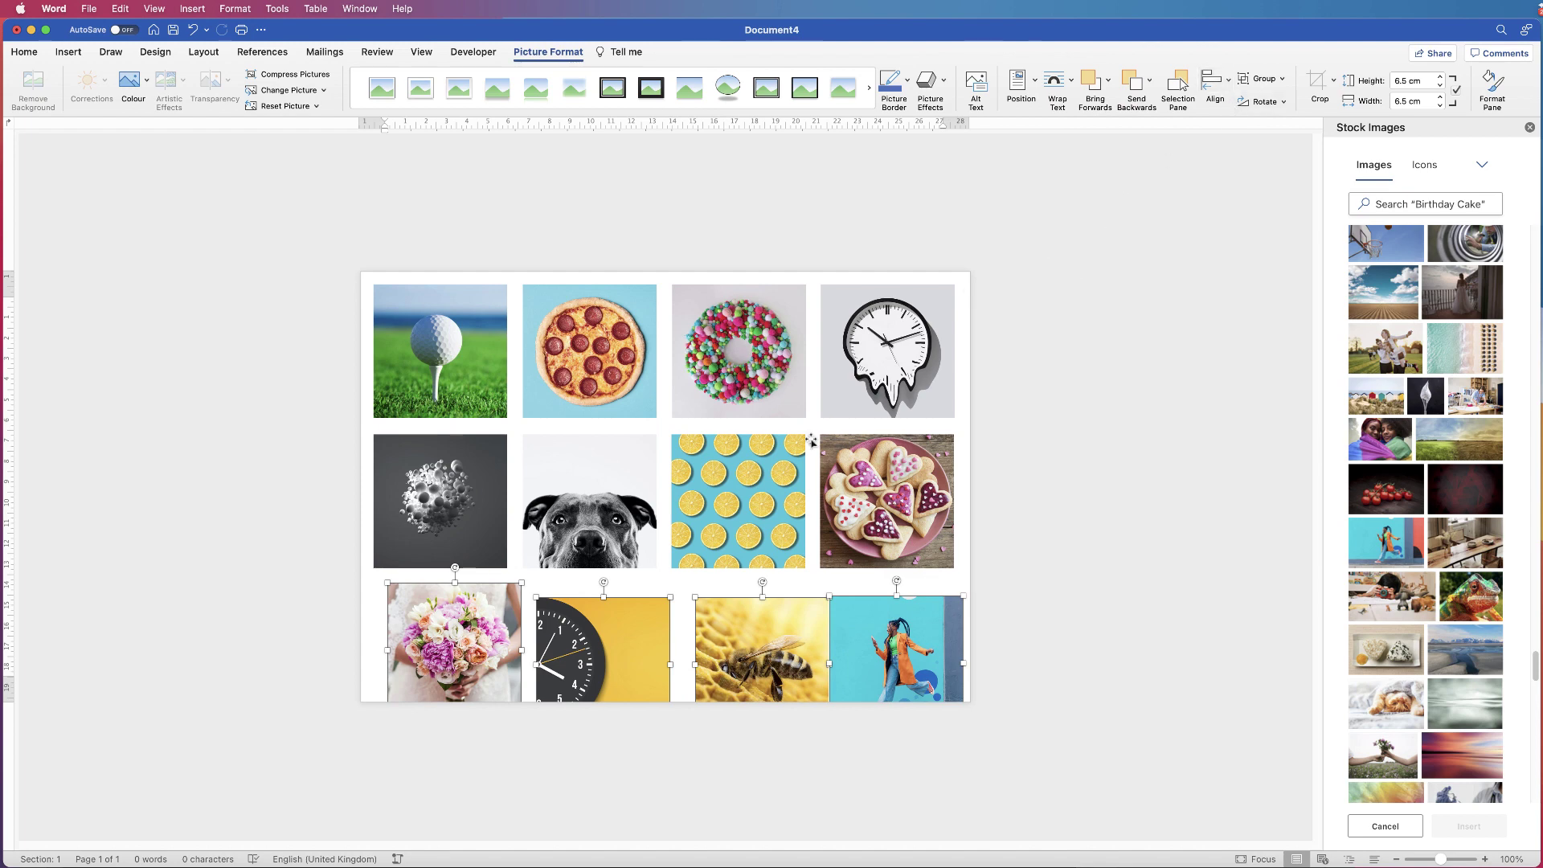
click(991, 556)
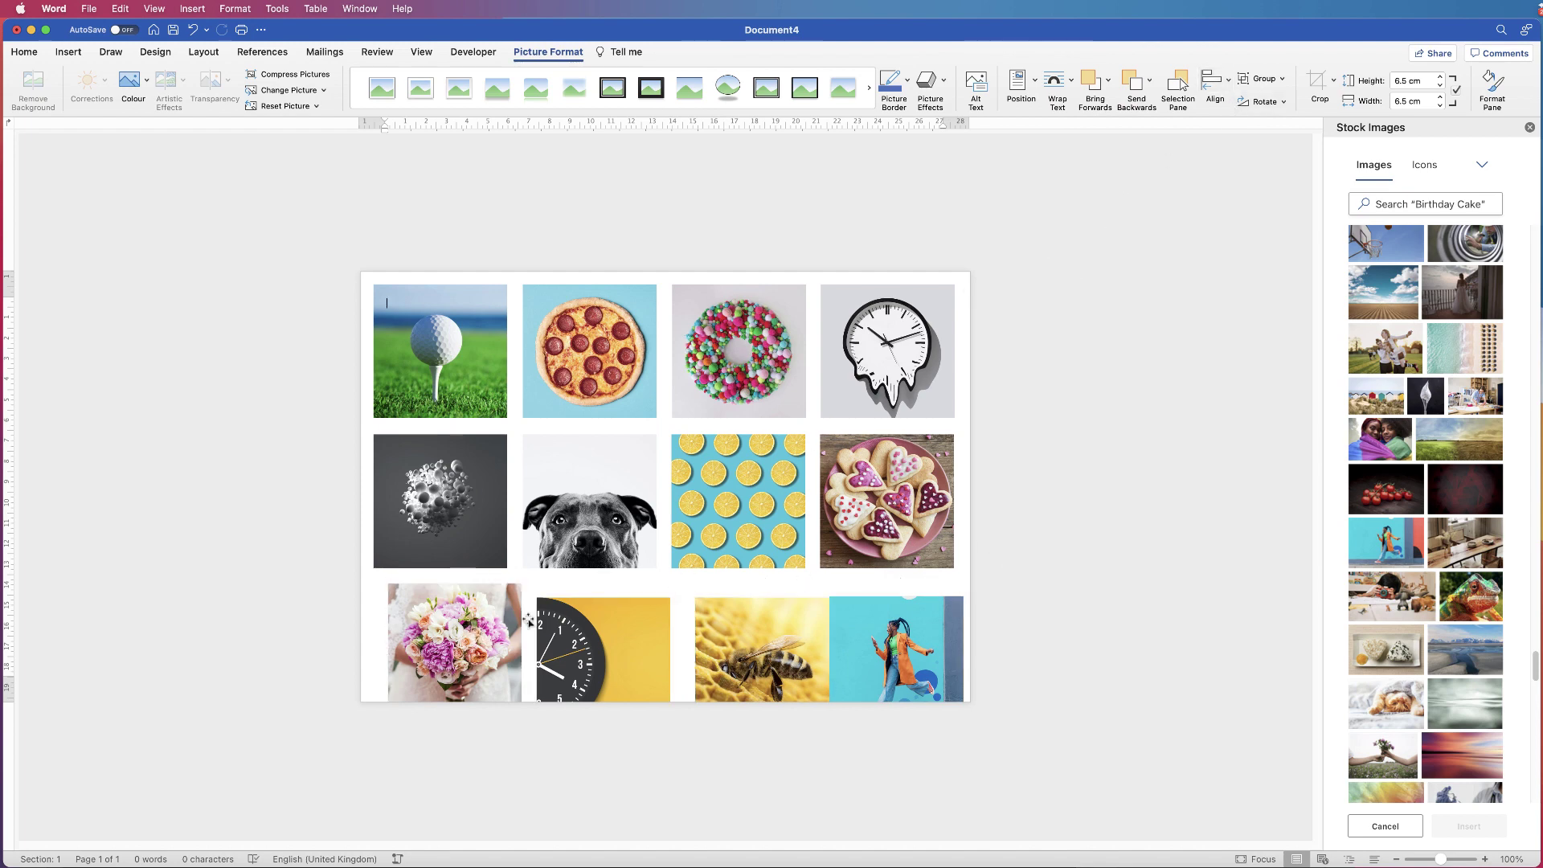
Step: Move the bouquet, dark clock, bee and orange-coat pictures of the third row under the matching columns above
drag(451, 639, 438, 639)
drag(579, 640, 587, 637)
drag(768, 635, 745, 632)
drag(925, 658, 913, 648)
Step: Distribute the four third-row pictures horizontally and align them to the top
click(1212, 80)
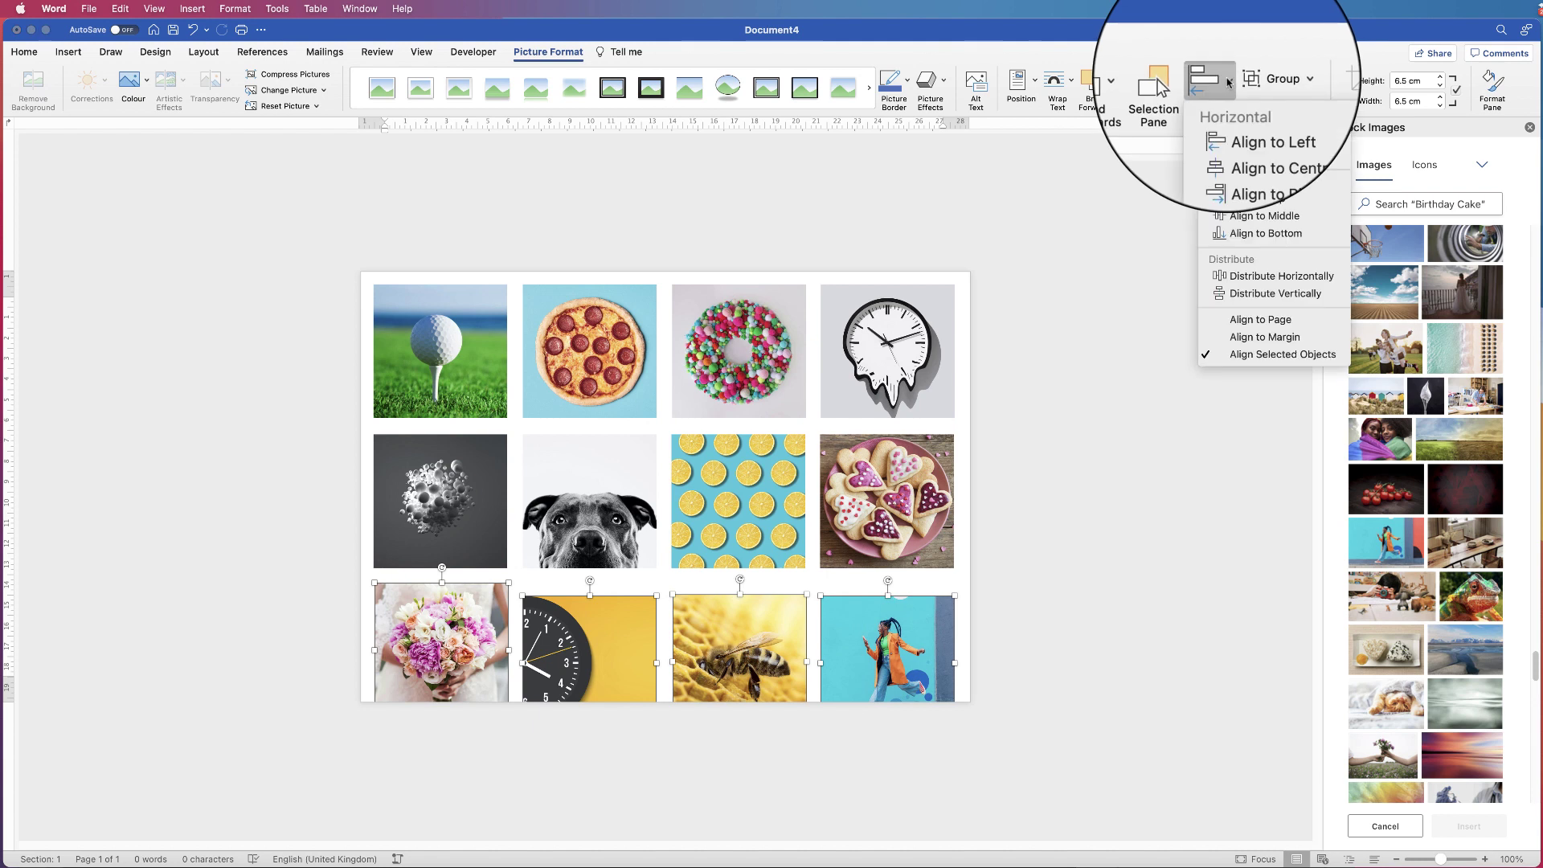
click(1244, 277)
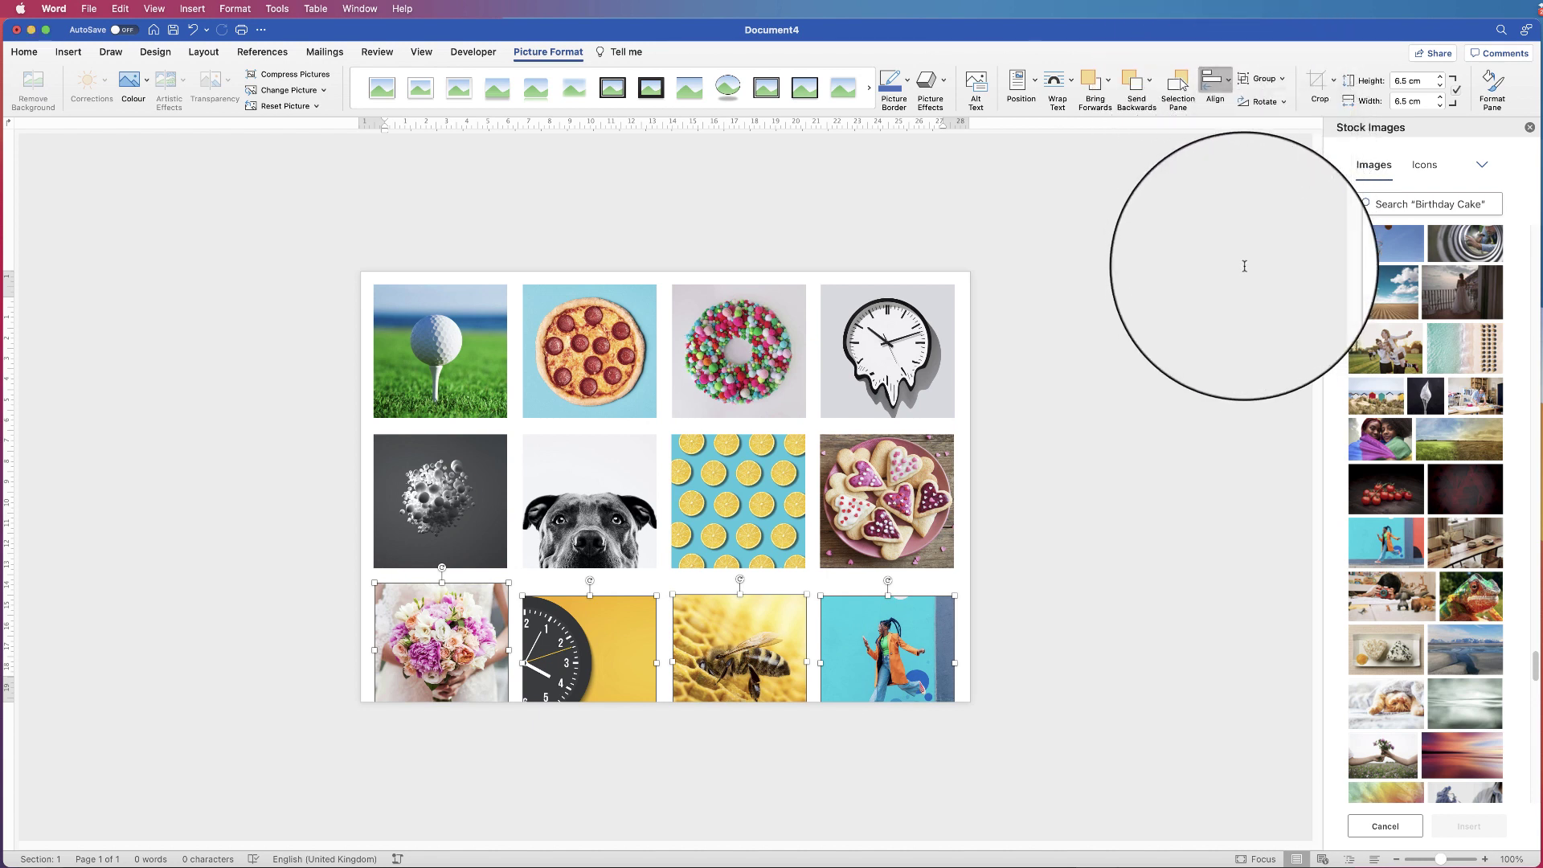
click(1234, 90)
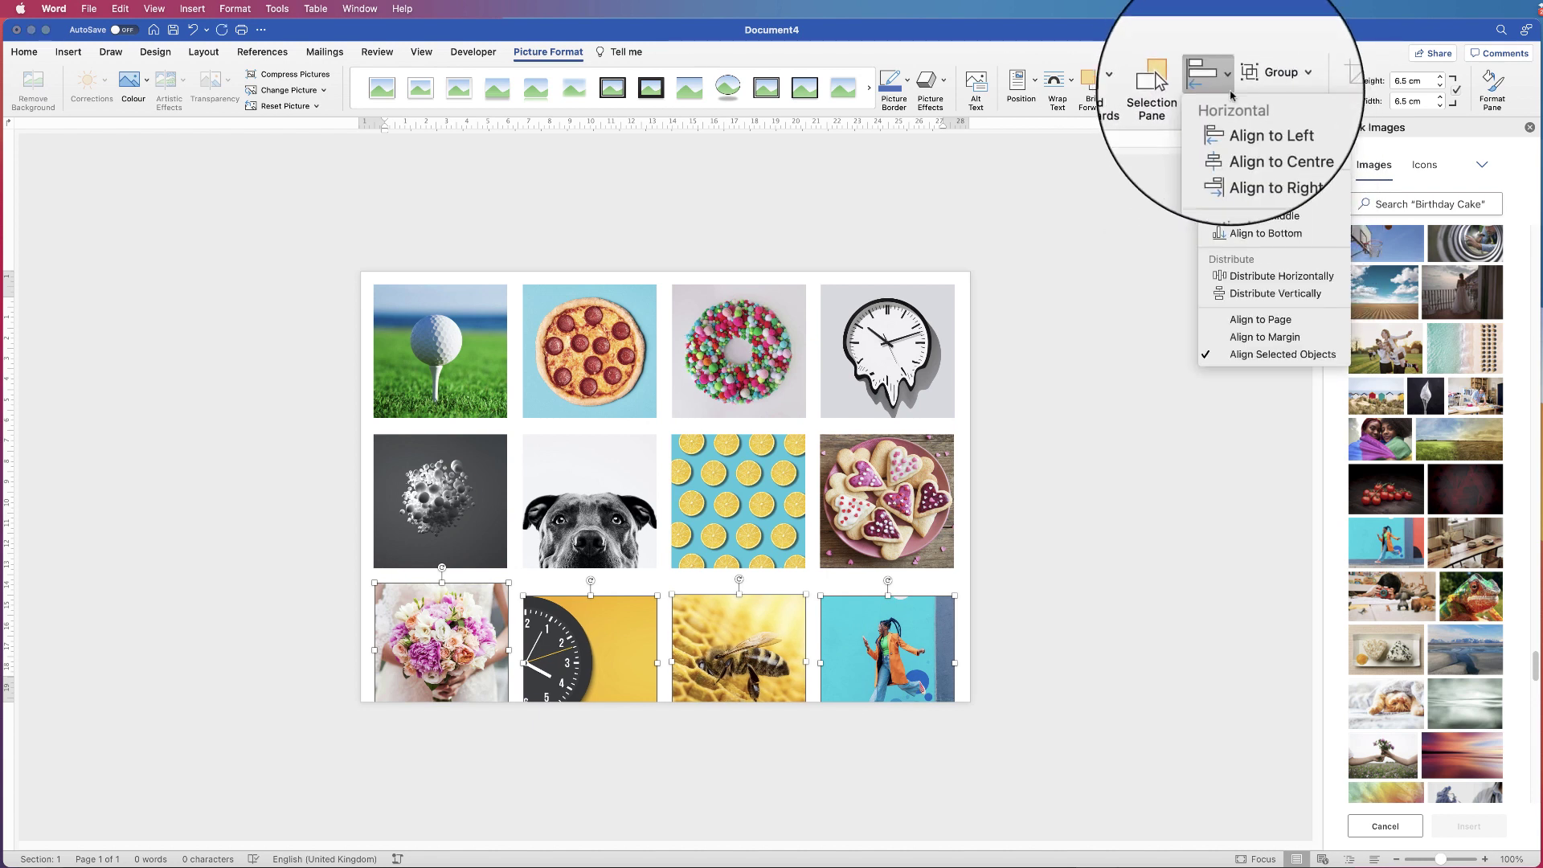
click(1238, 201)
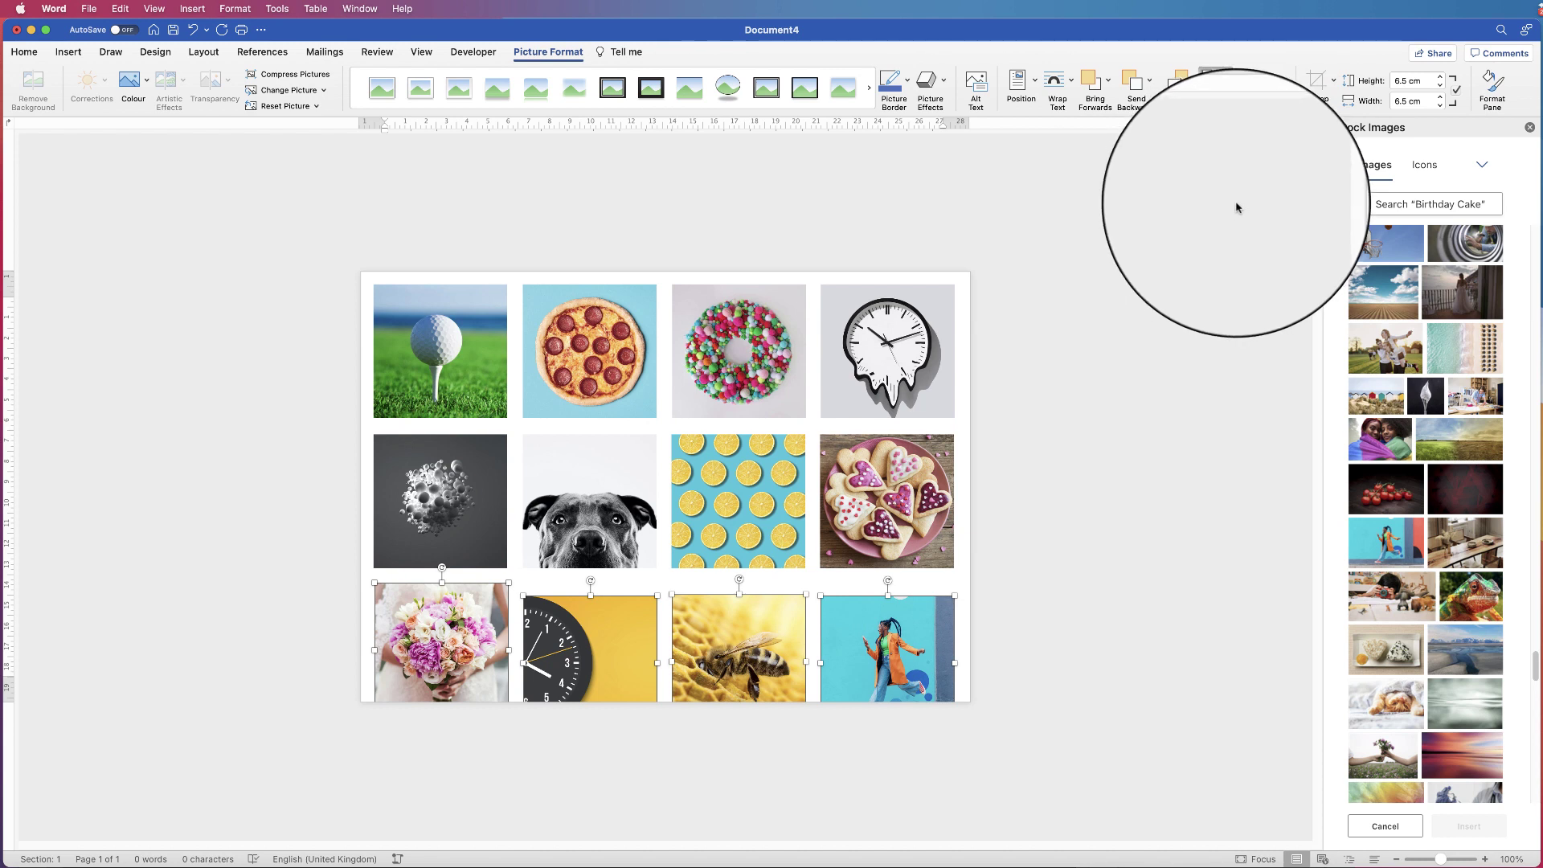
Step: Group the third-row pictures and move the group up so it fits entirely within the page's lower edge
click(1280, 79)
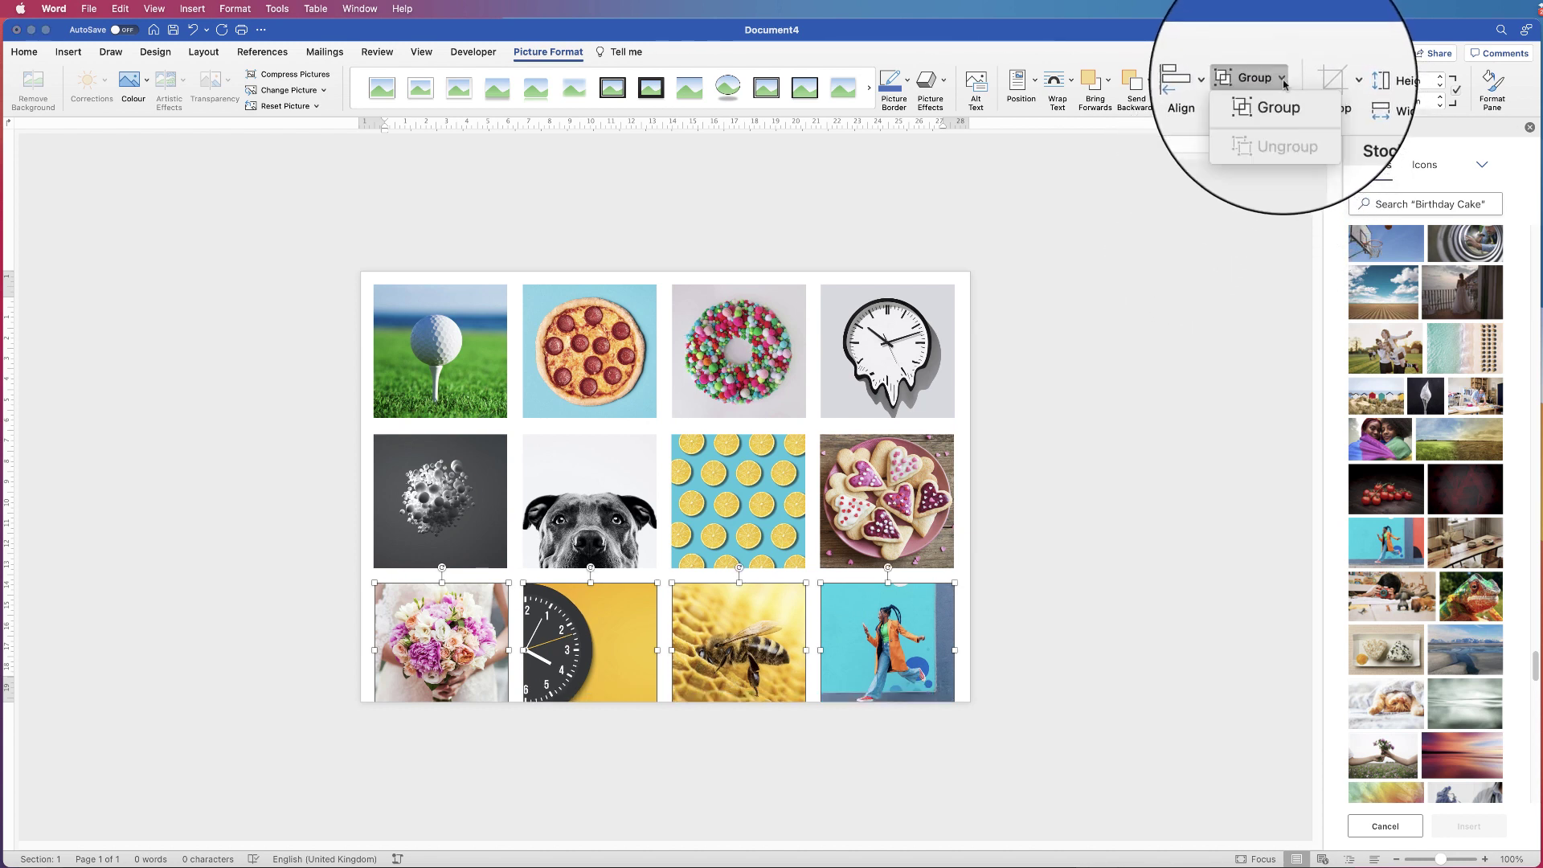
click(1282, 96)
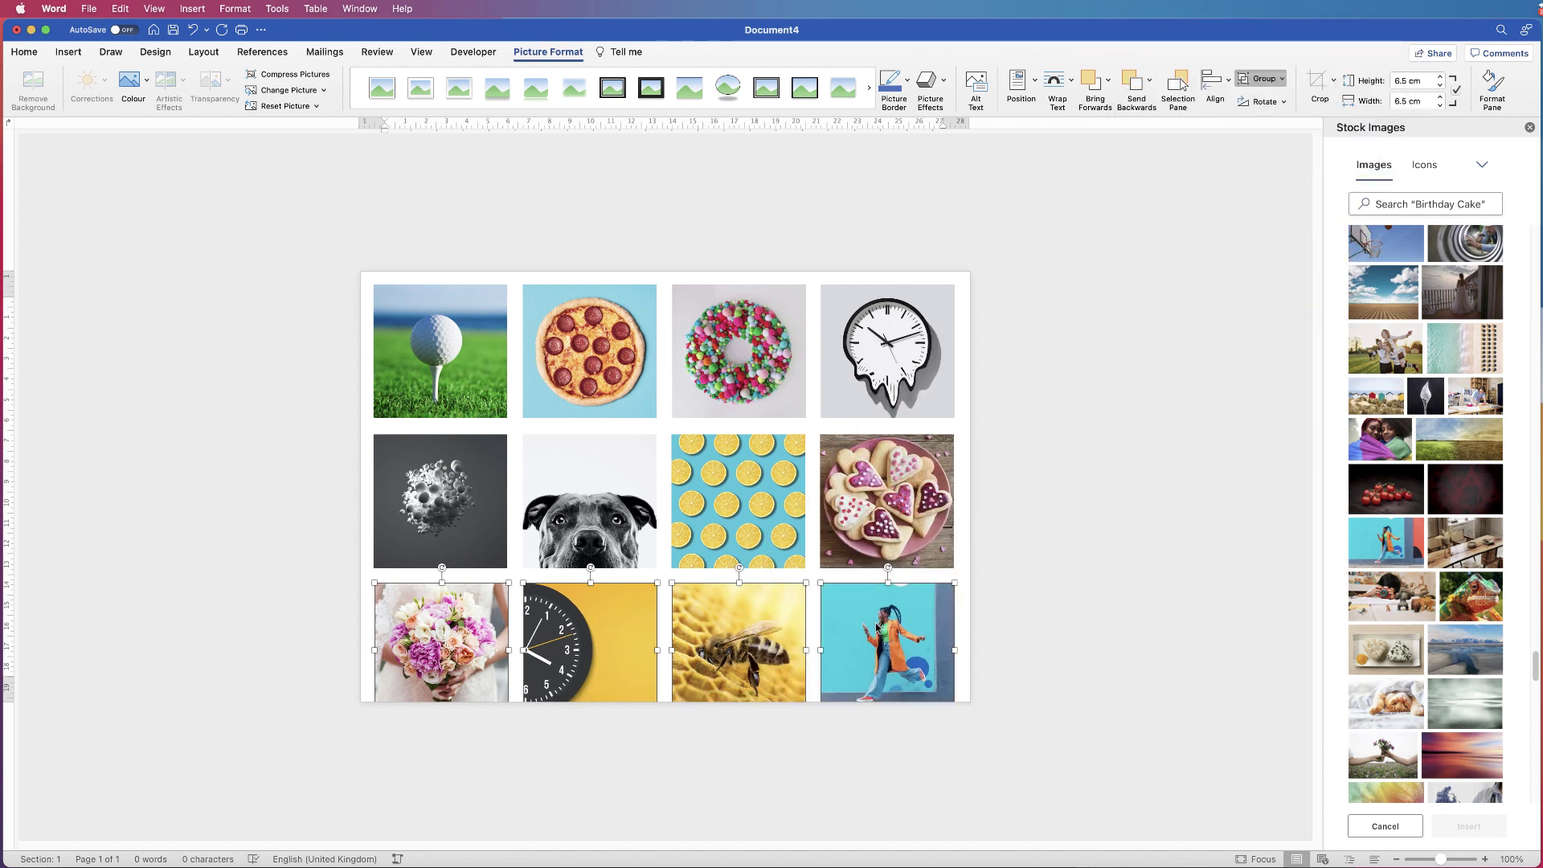
drag(875, 627, 878, 602)
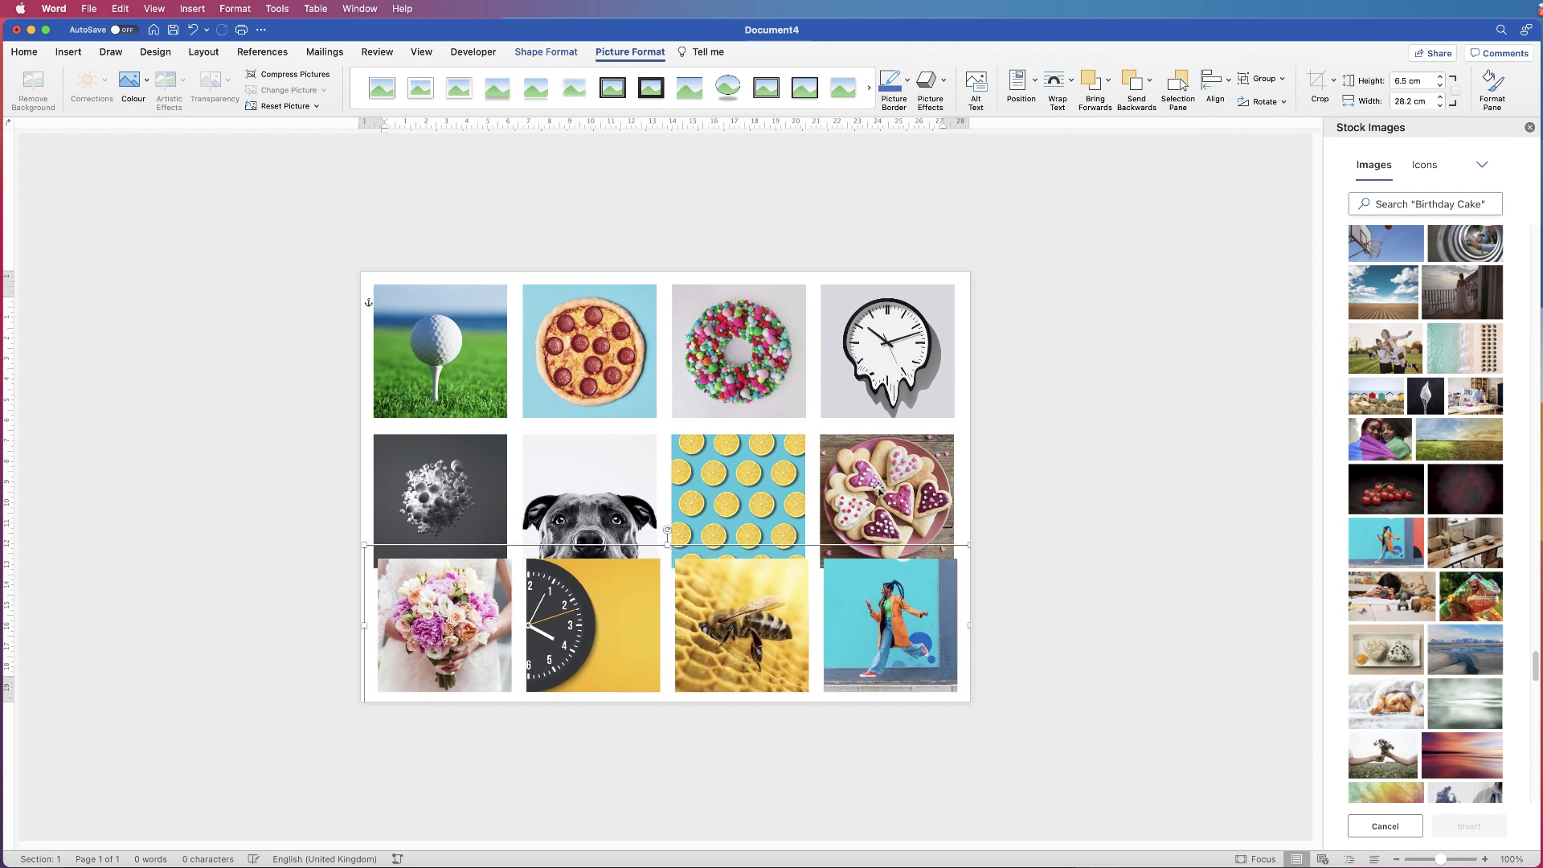
Step: Select the three row groups together and distribute them vertically
click(872, 473)
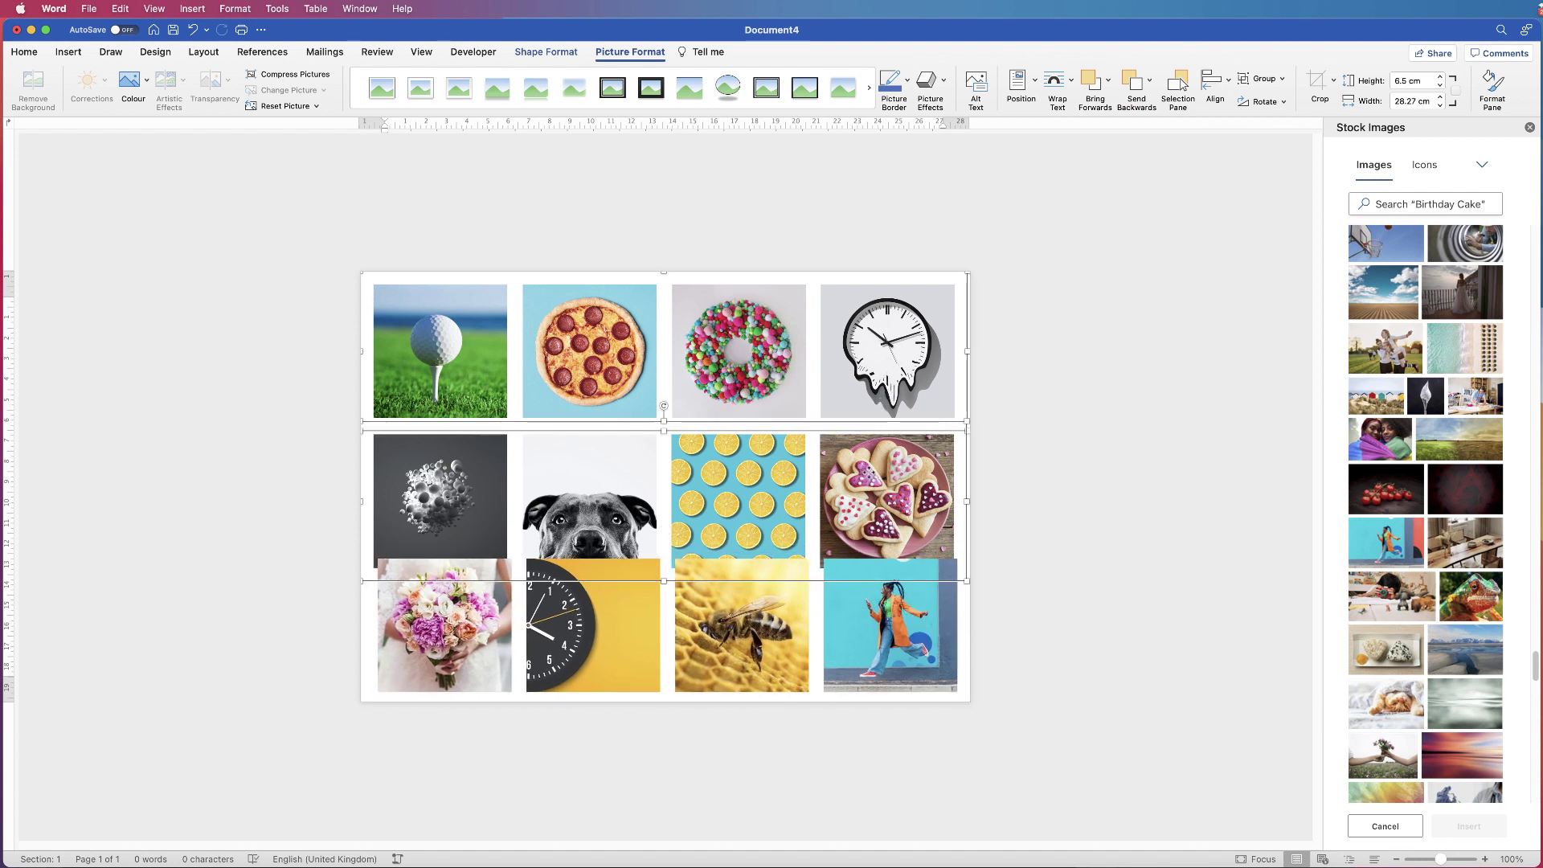
shift+click(854, 604)
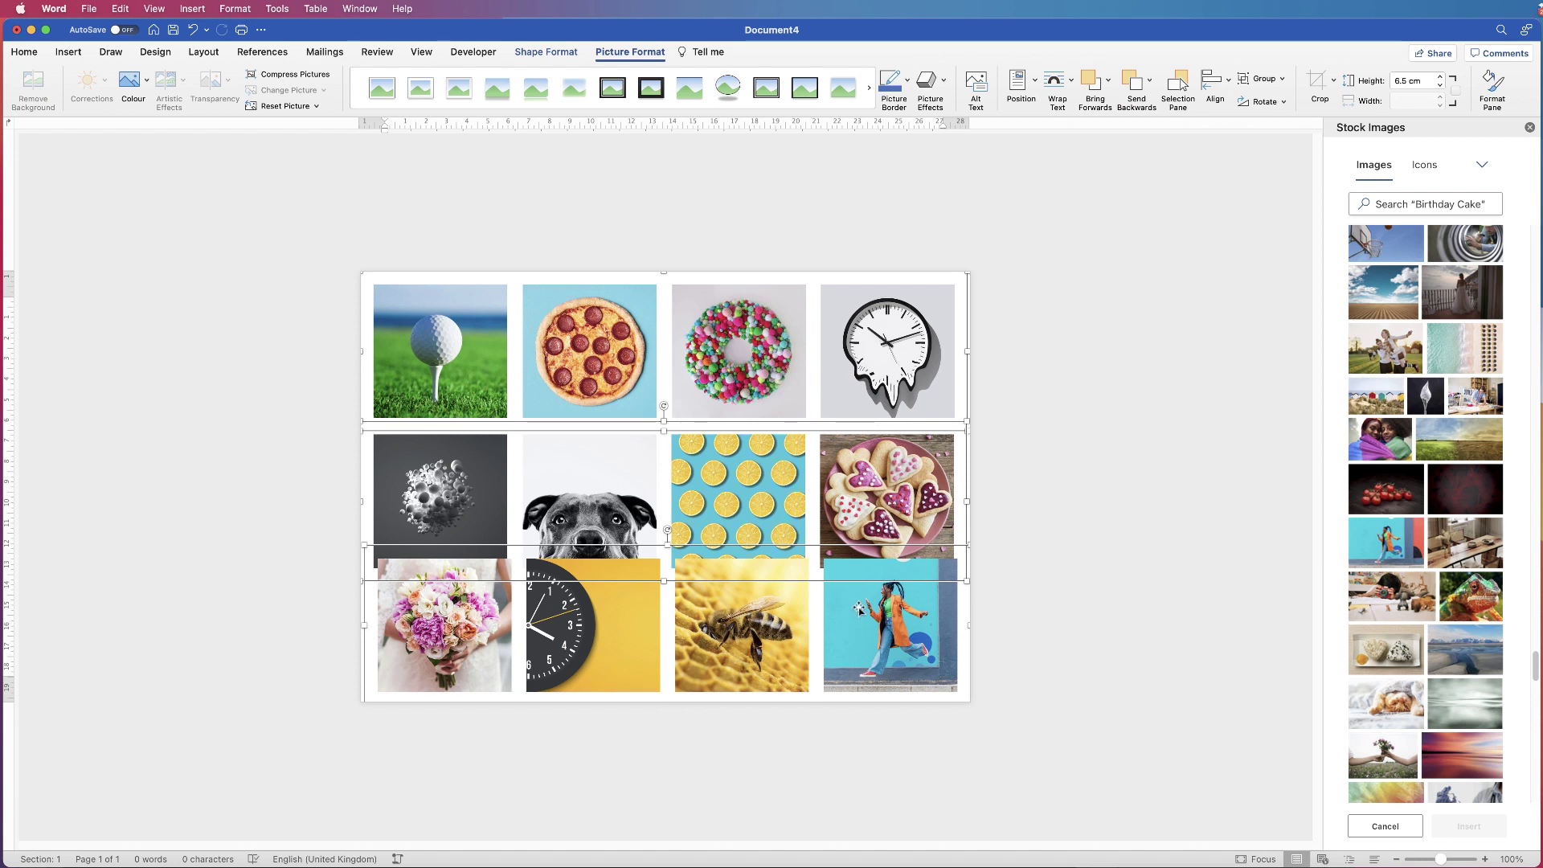
click(1230, 83)
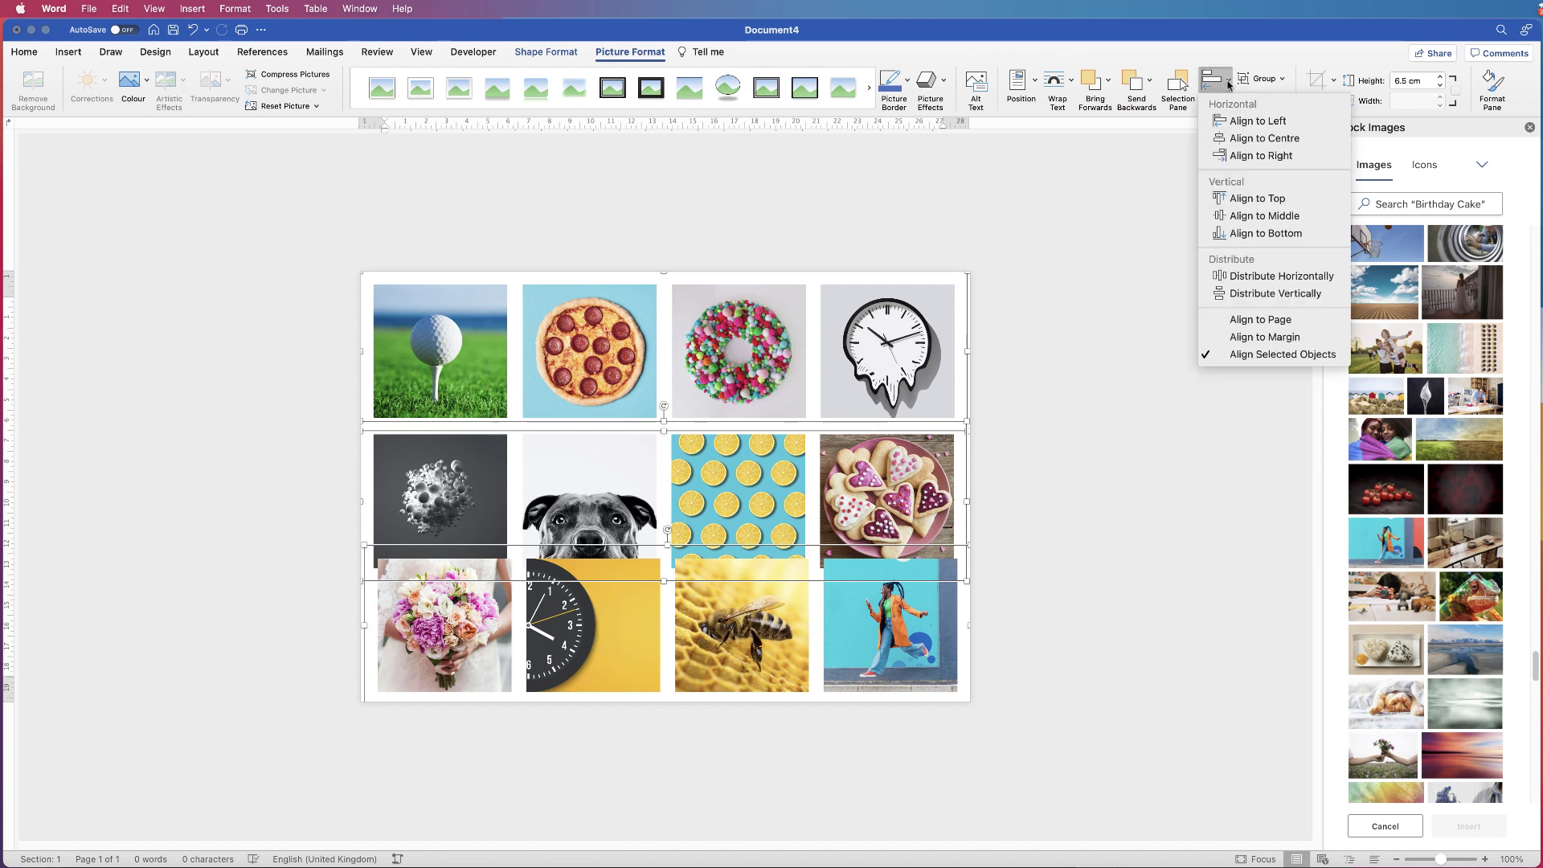
click(1241, 298)
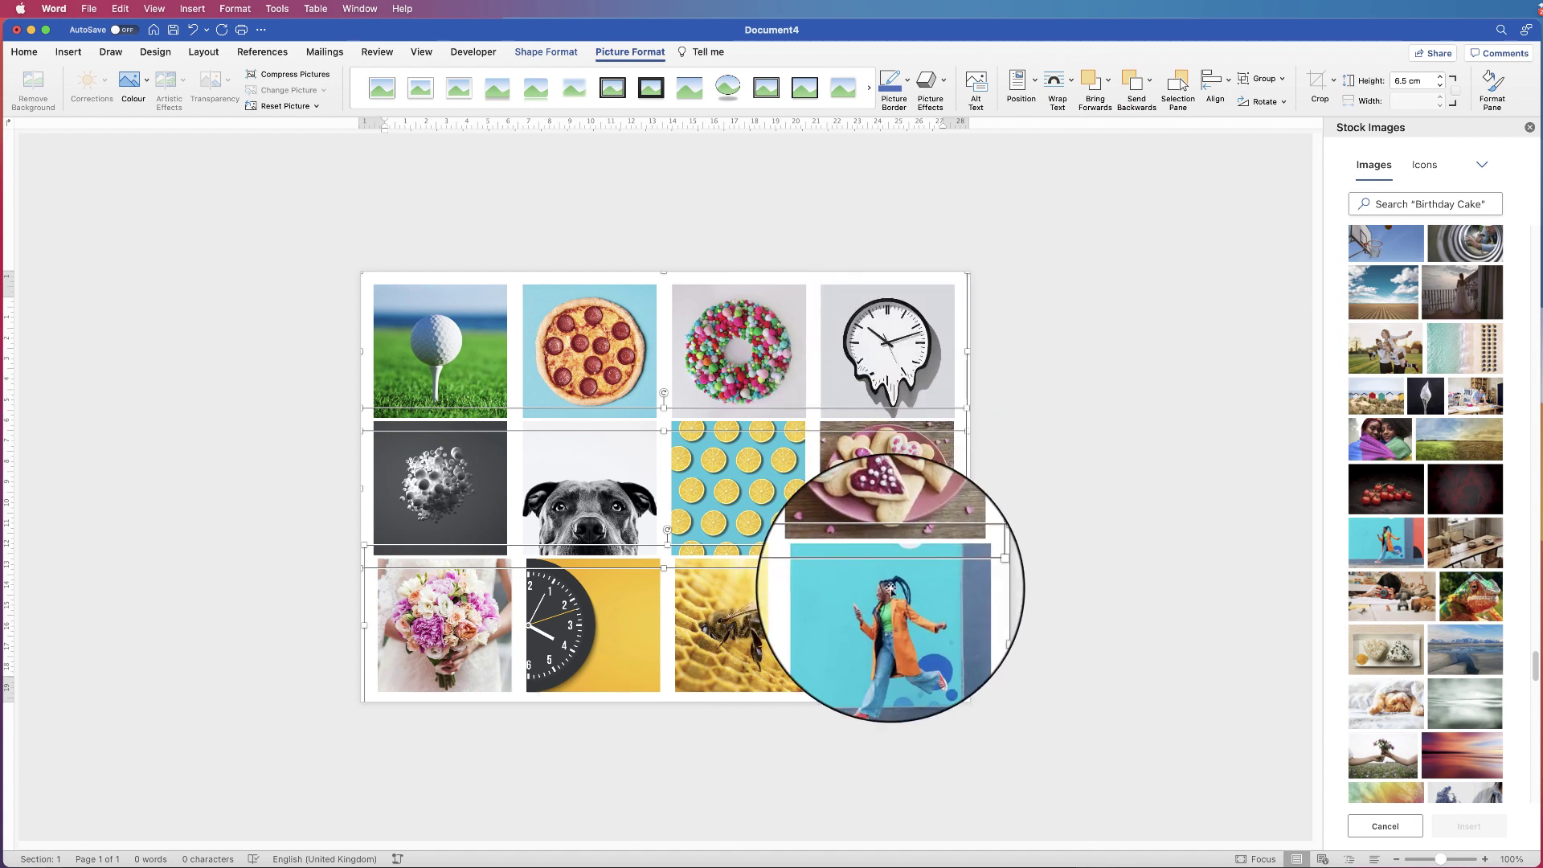
Step: Align the three row groups to the left and centre the combined picture grid horizontally relative to the margins
click(1234, 90)
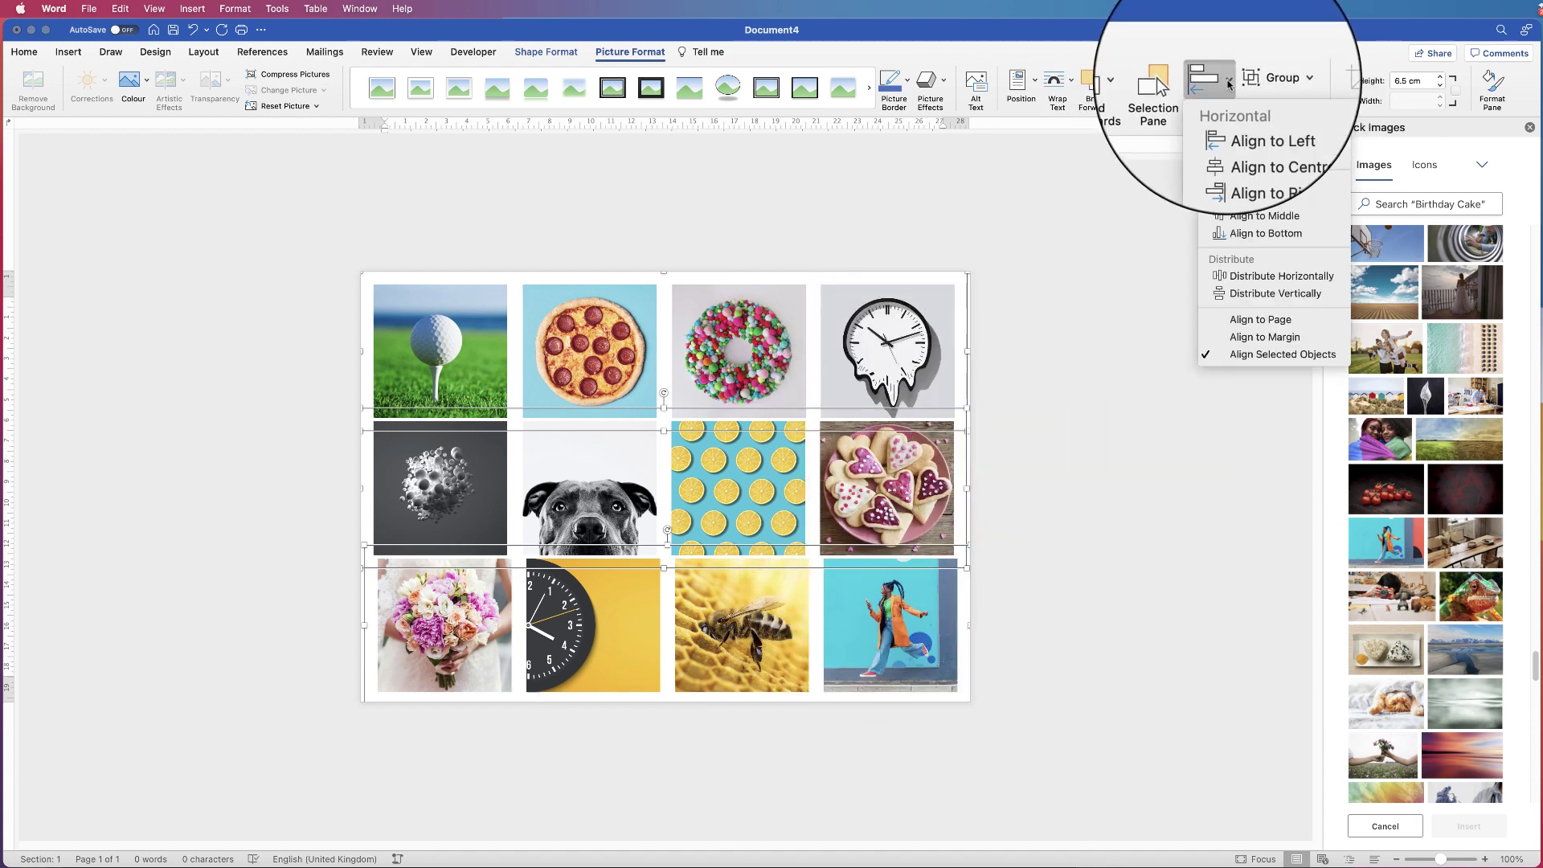
click(1234, 131)
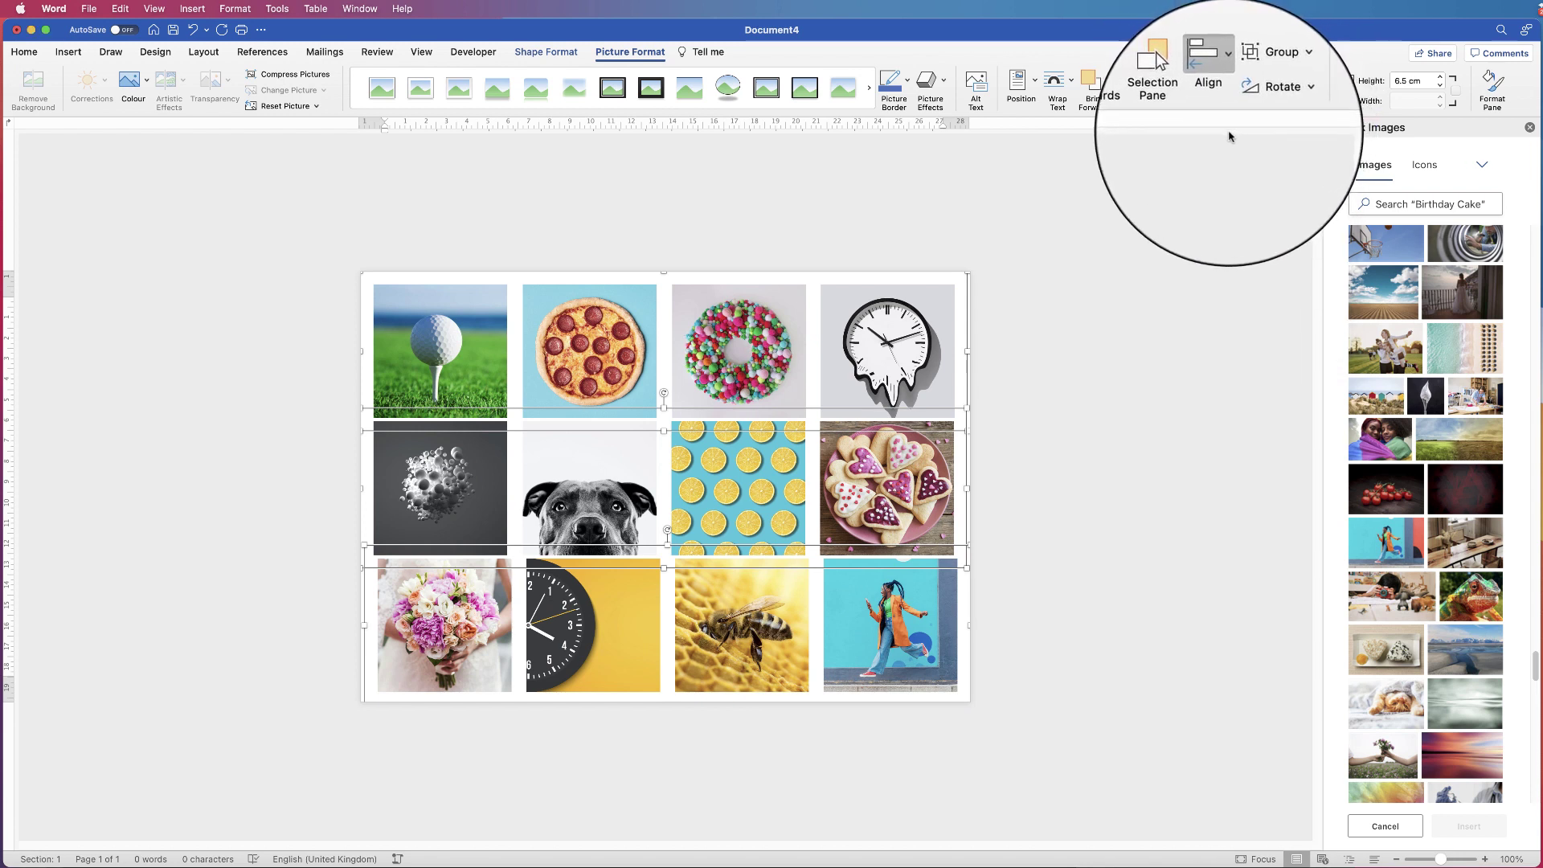
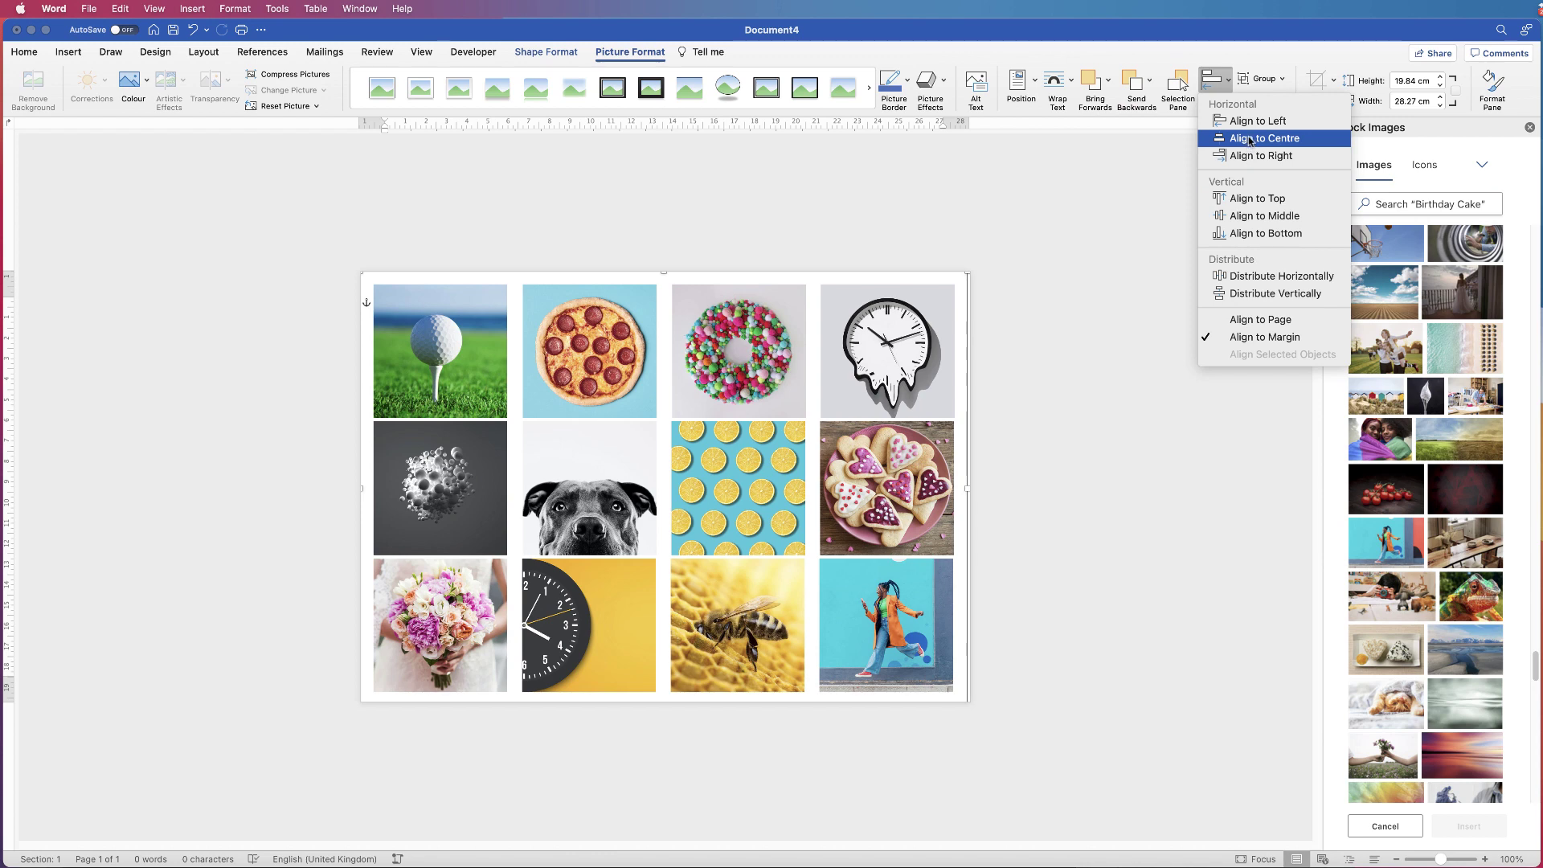
click(1249, 140)
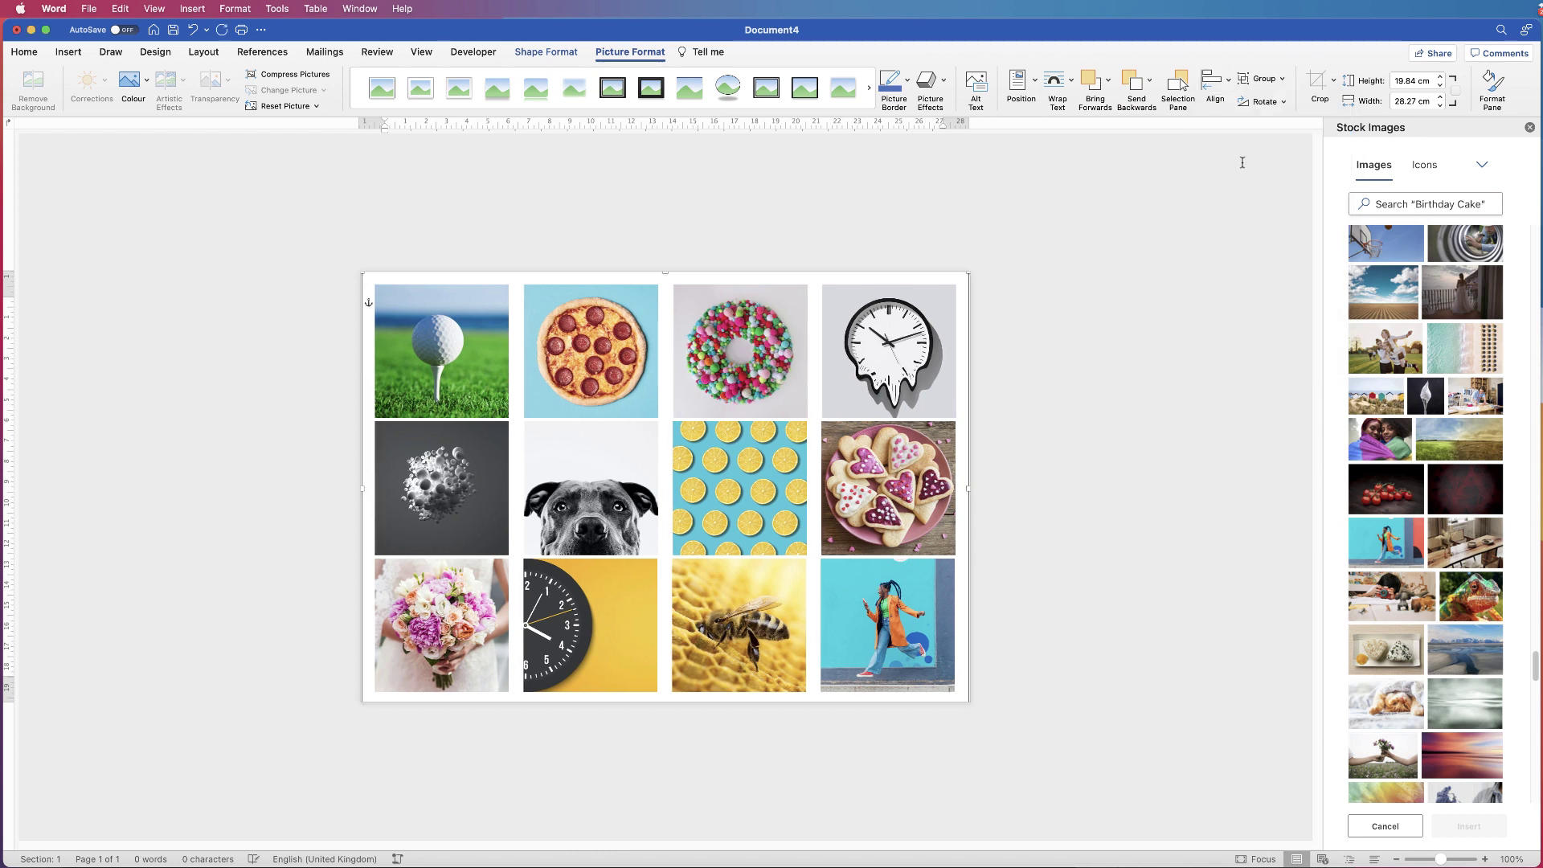
click(1005, 334)
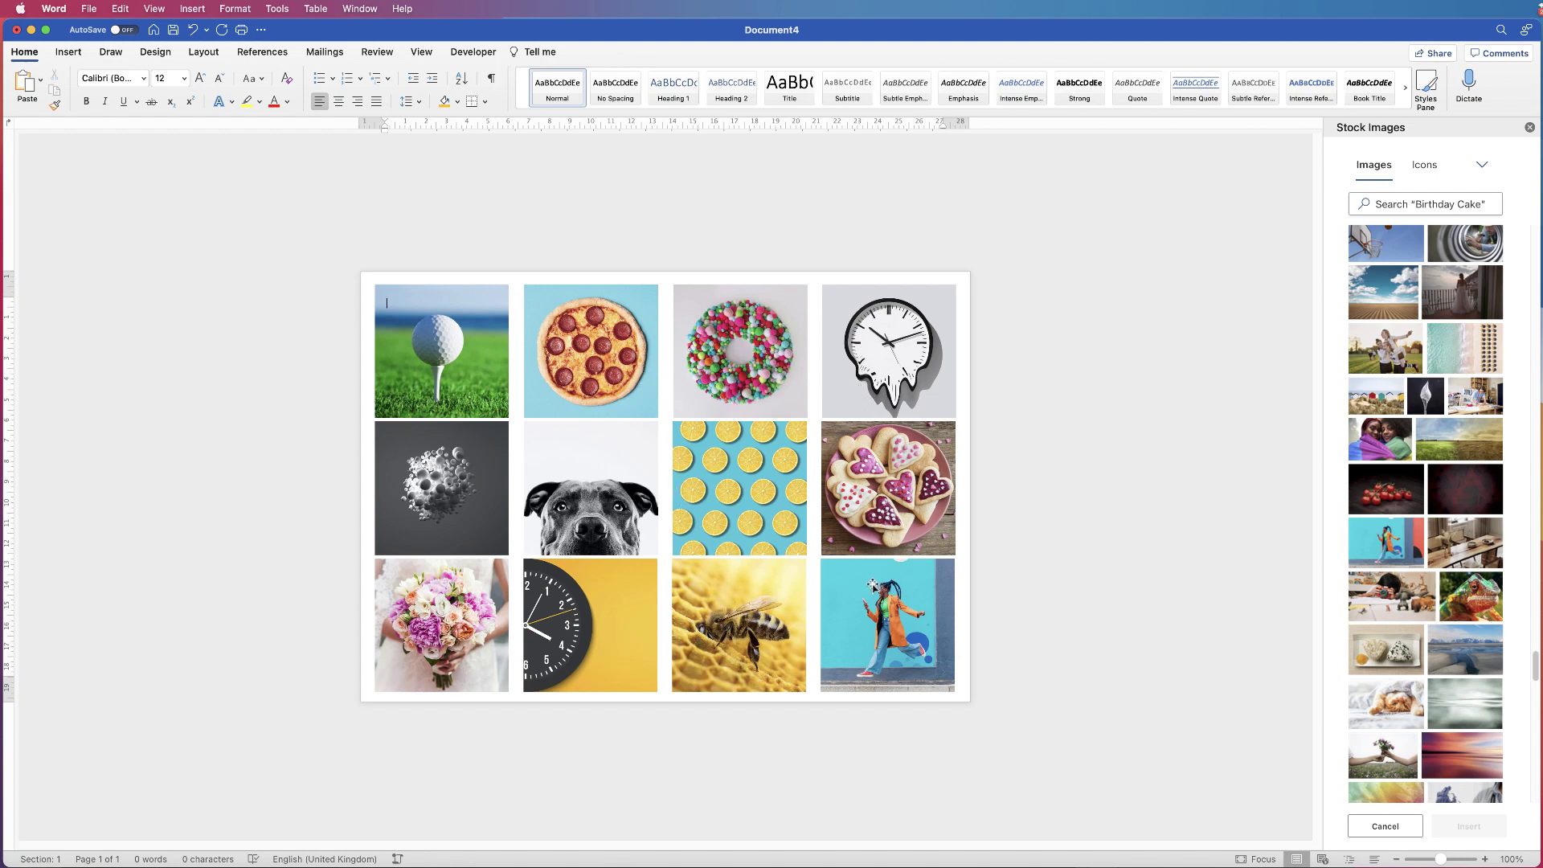
Step: Ungroup the combined picture grid and the third-row group so its four pictures are separately selectable
click(917, 348)
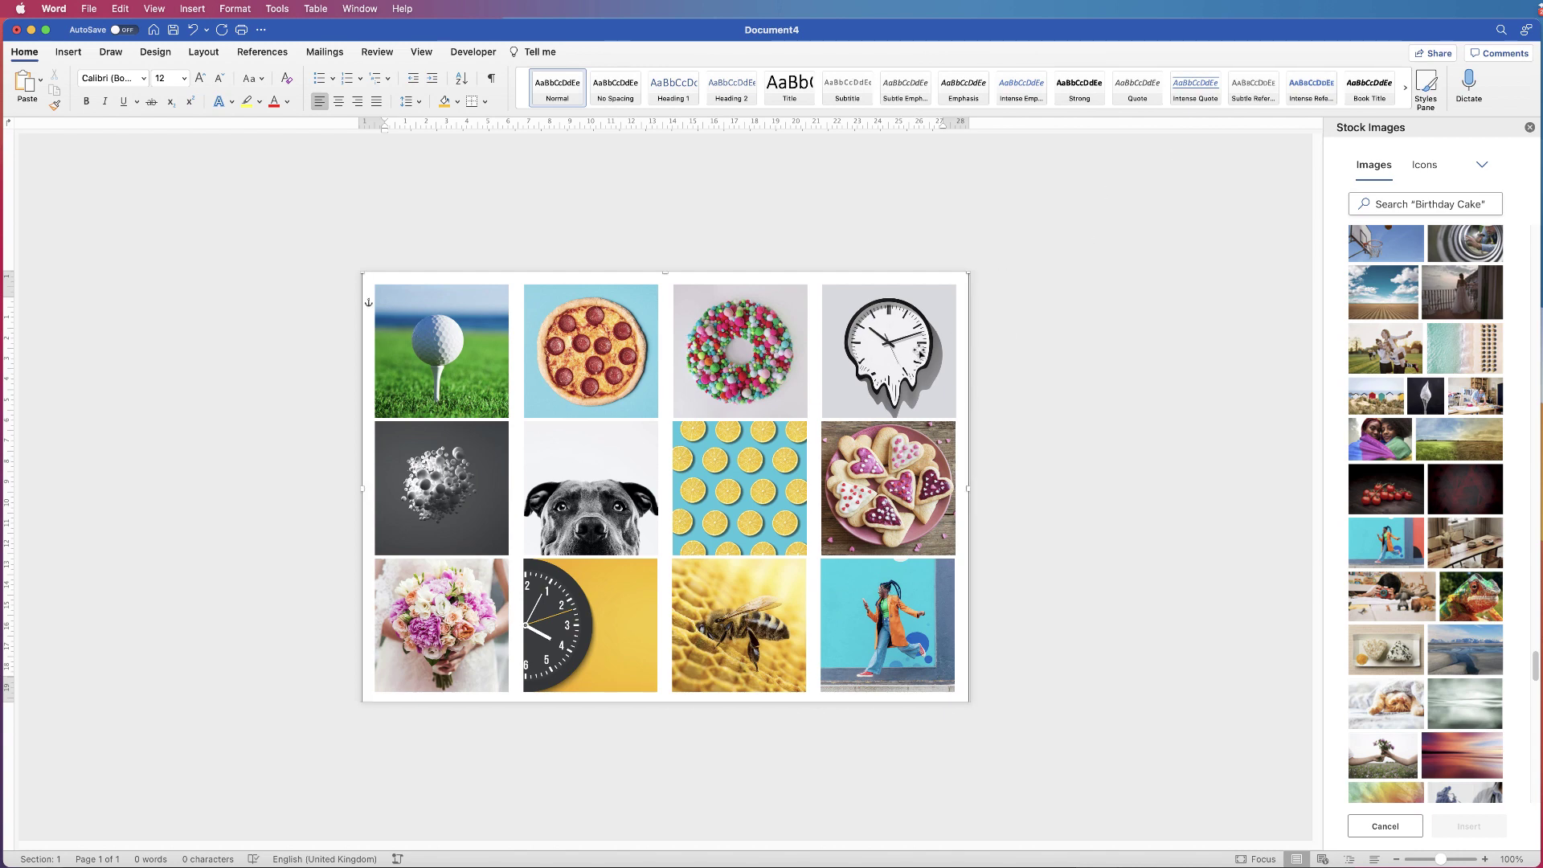
click(1278, 81)
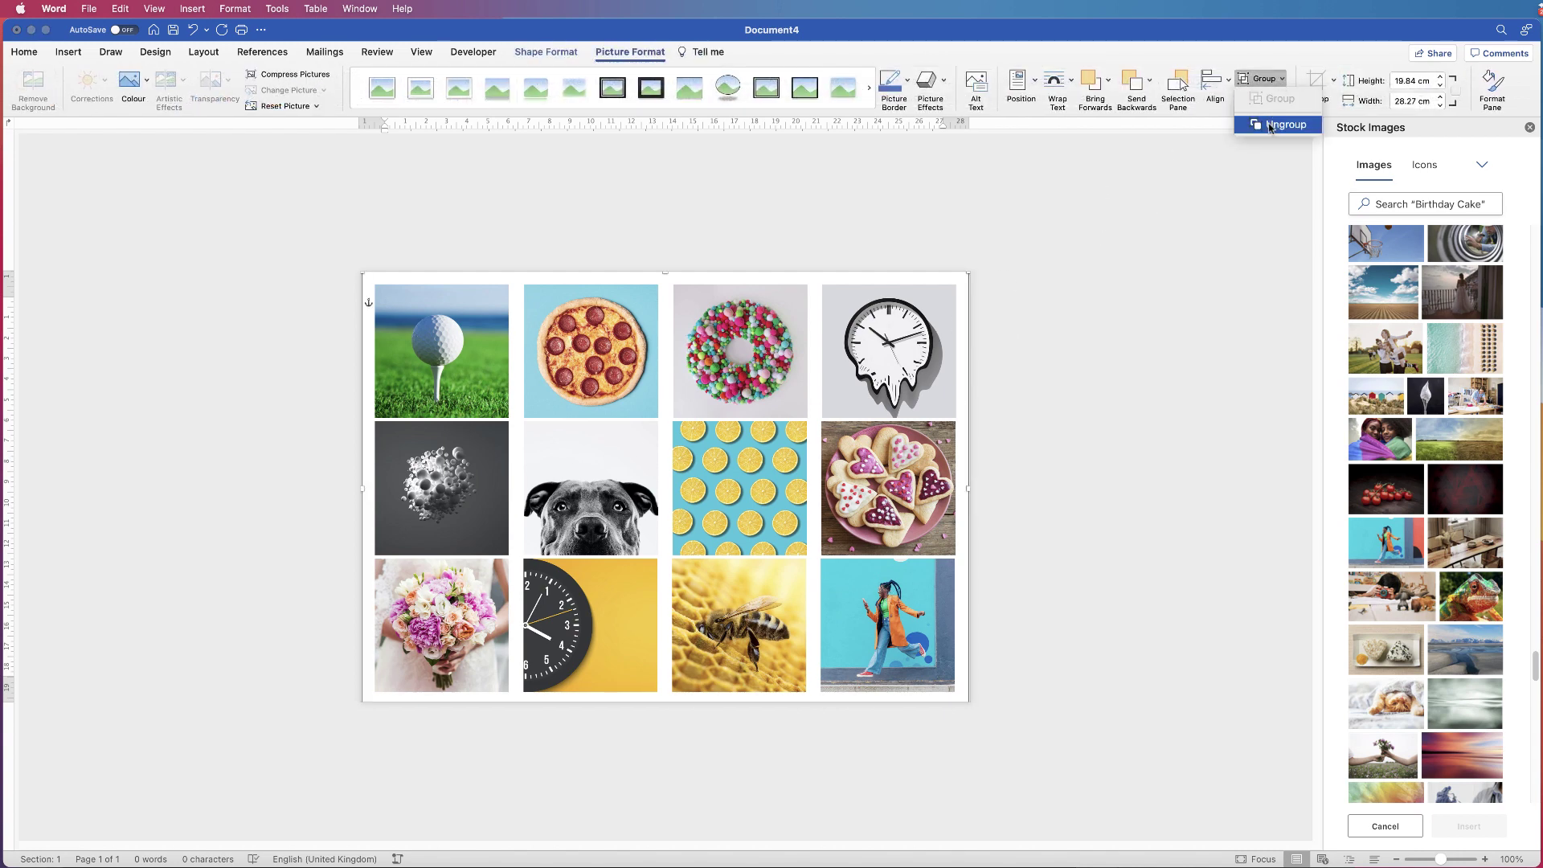
click(1278, 124)
click(1283, 80)
click(1278, 124)
click(905, 615)
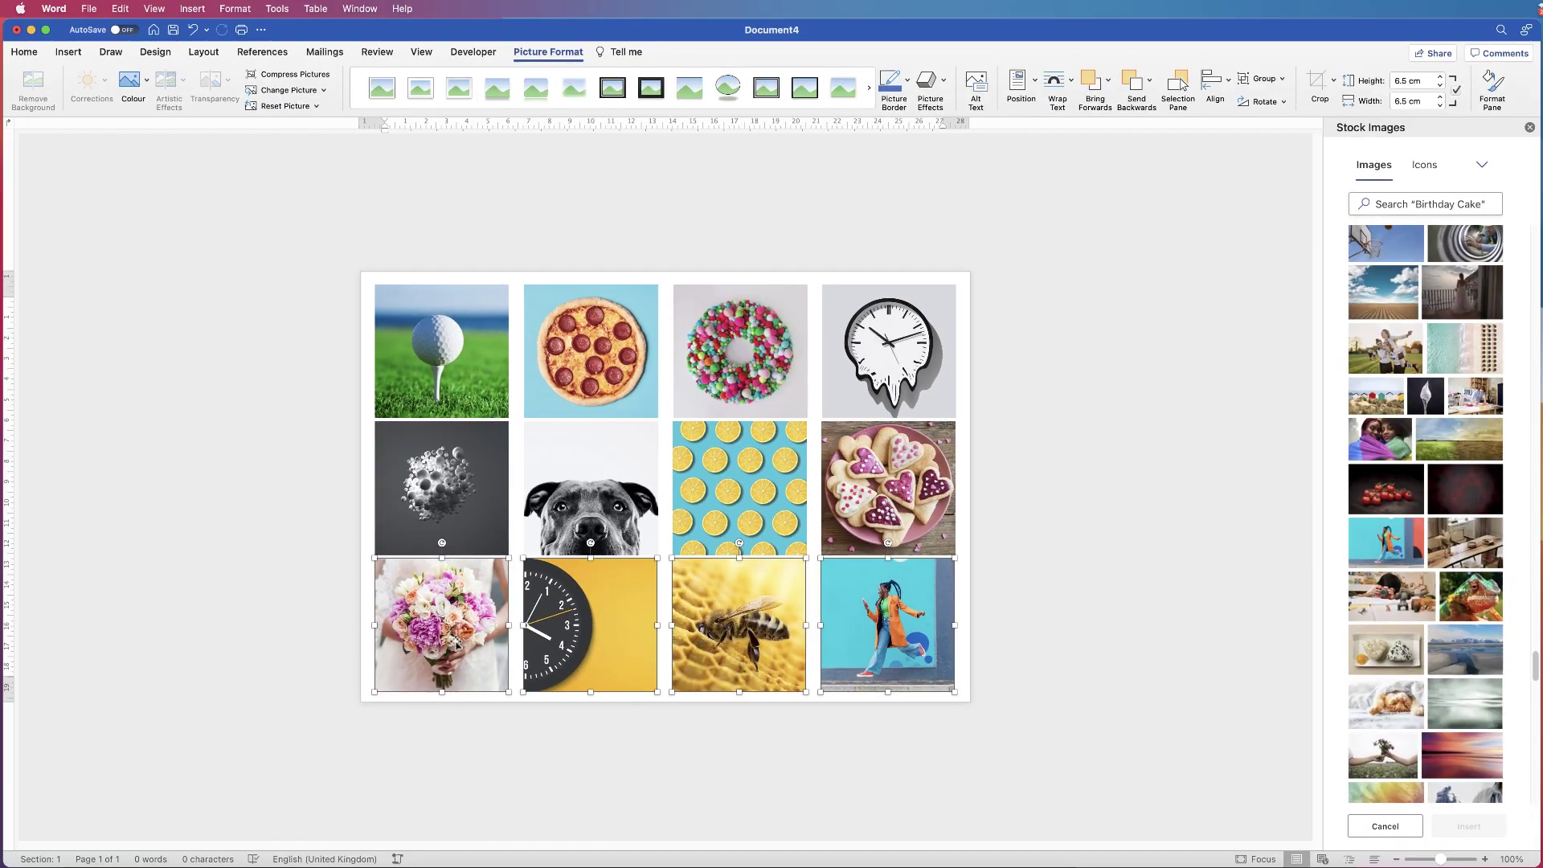
Step: Distribute the four selected third-row pictures horizontally relative to one another
click(1214, 81)
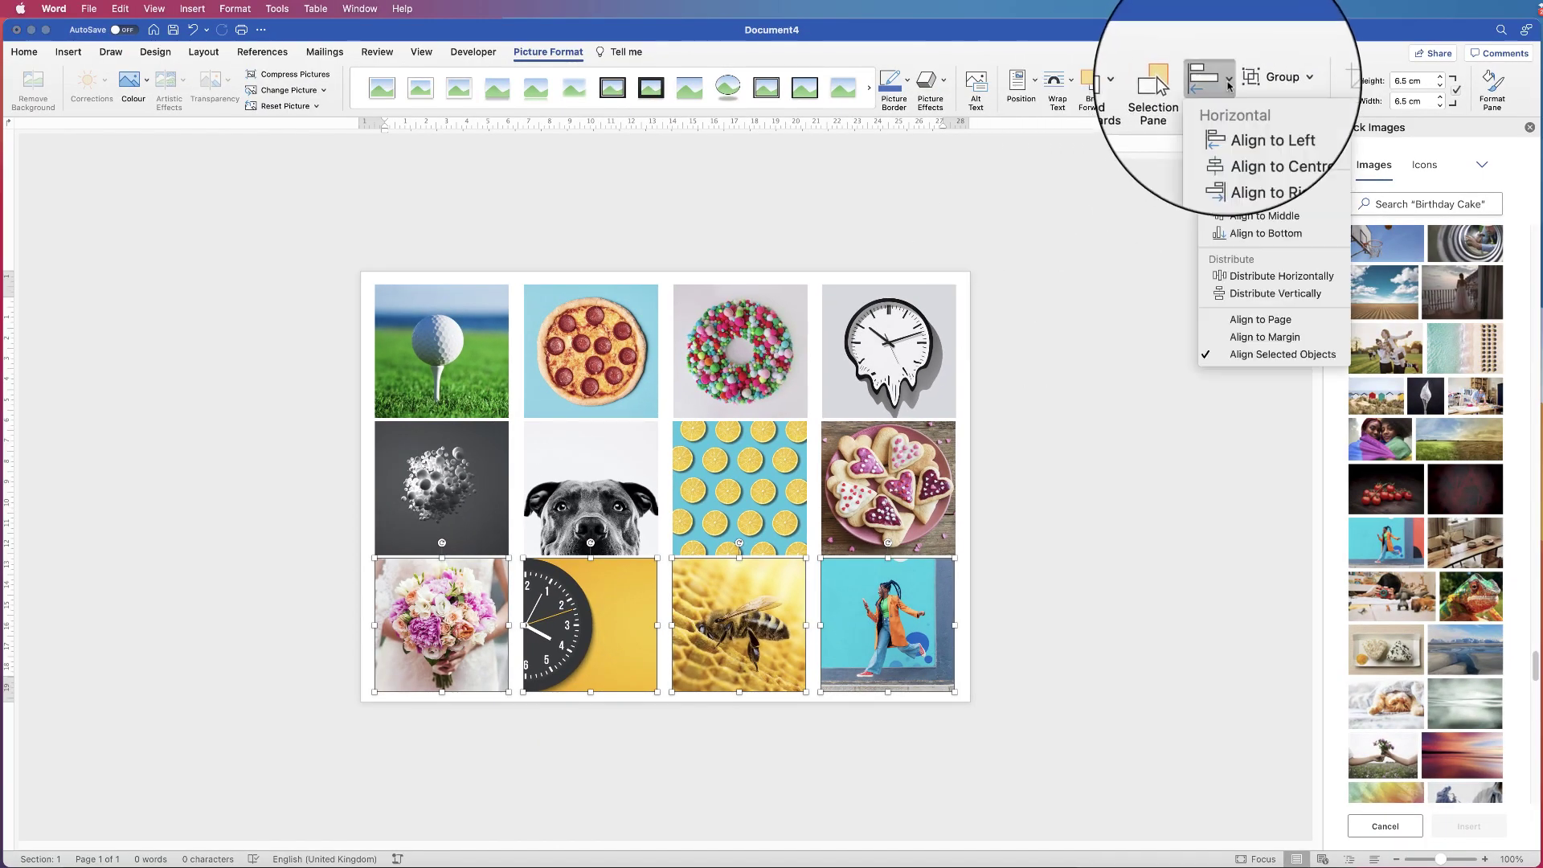
click(1244, 280)
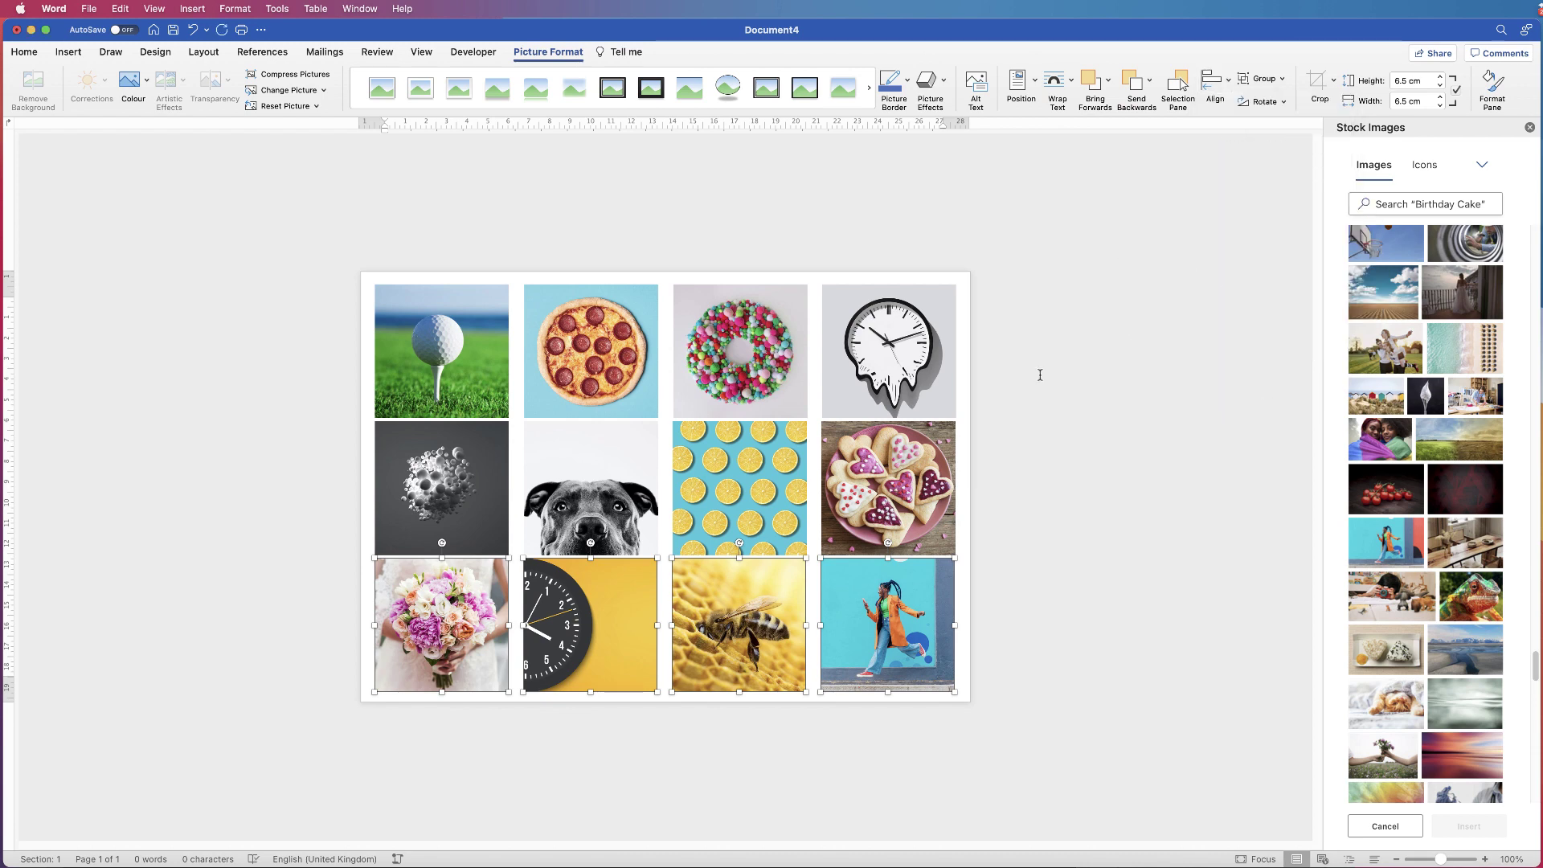
click(1050, 572)
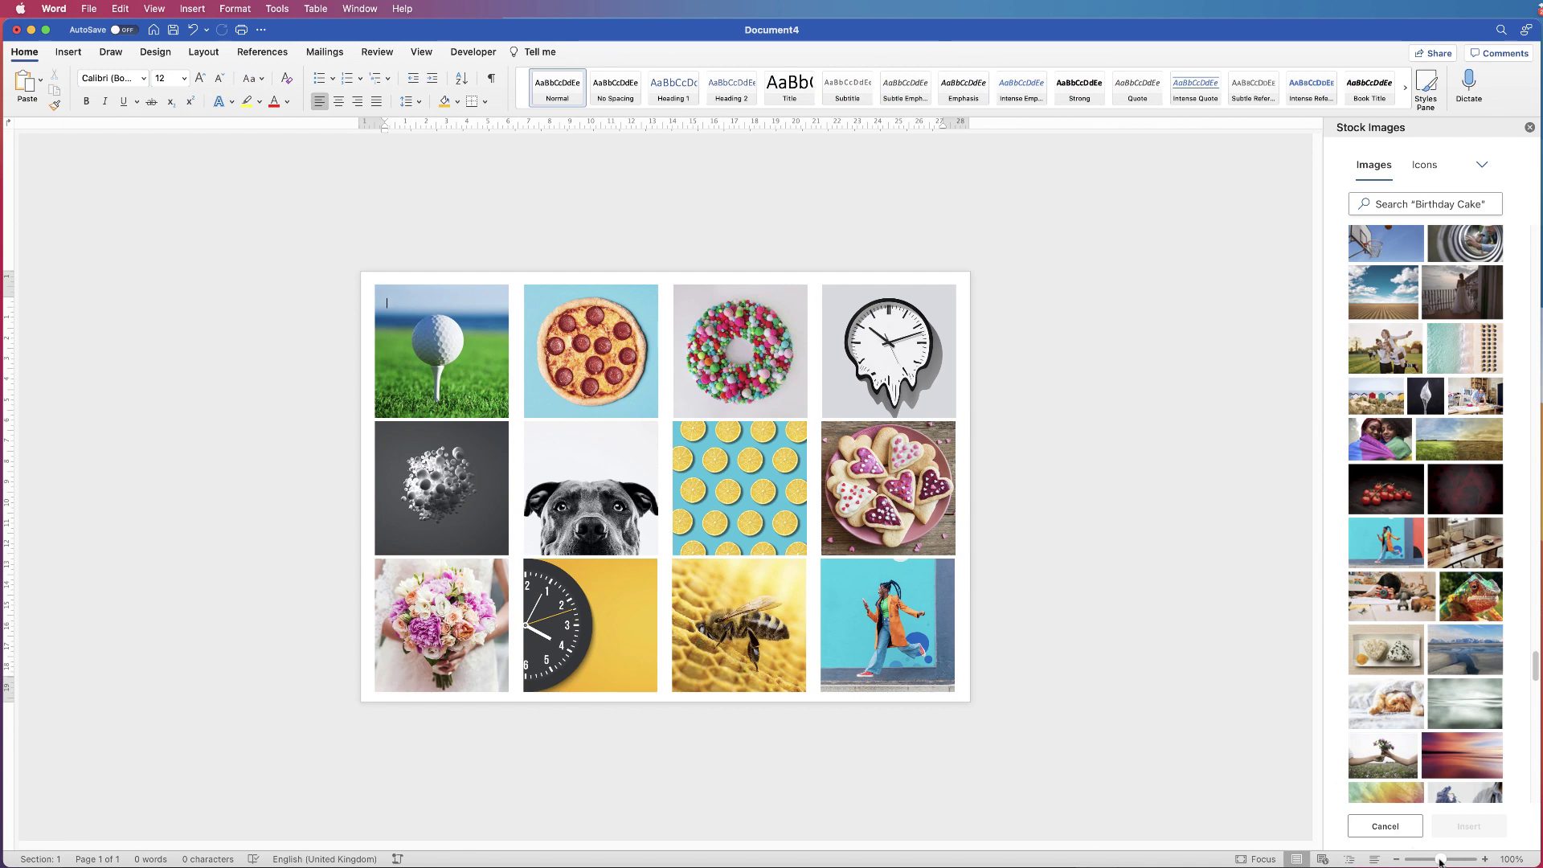
Step: Nudge the dark clock picture sideways until its left edge sits slightly inside that of the dog picture above
drag(1441, 861, 1470, 860)
scroll(1294, 563, down, 10)
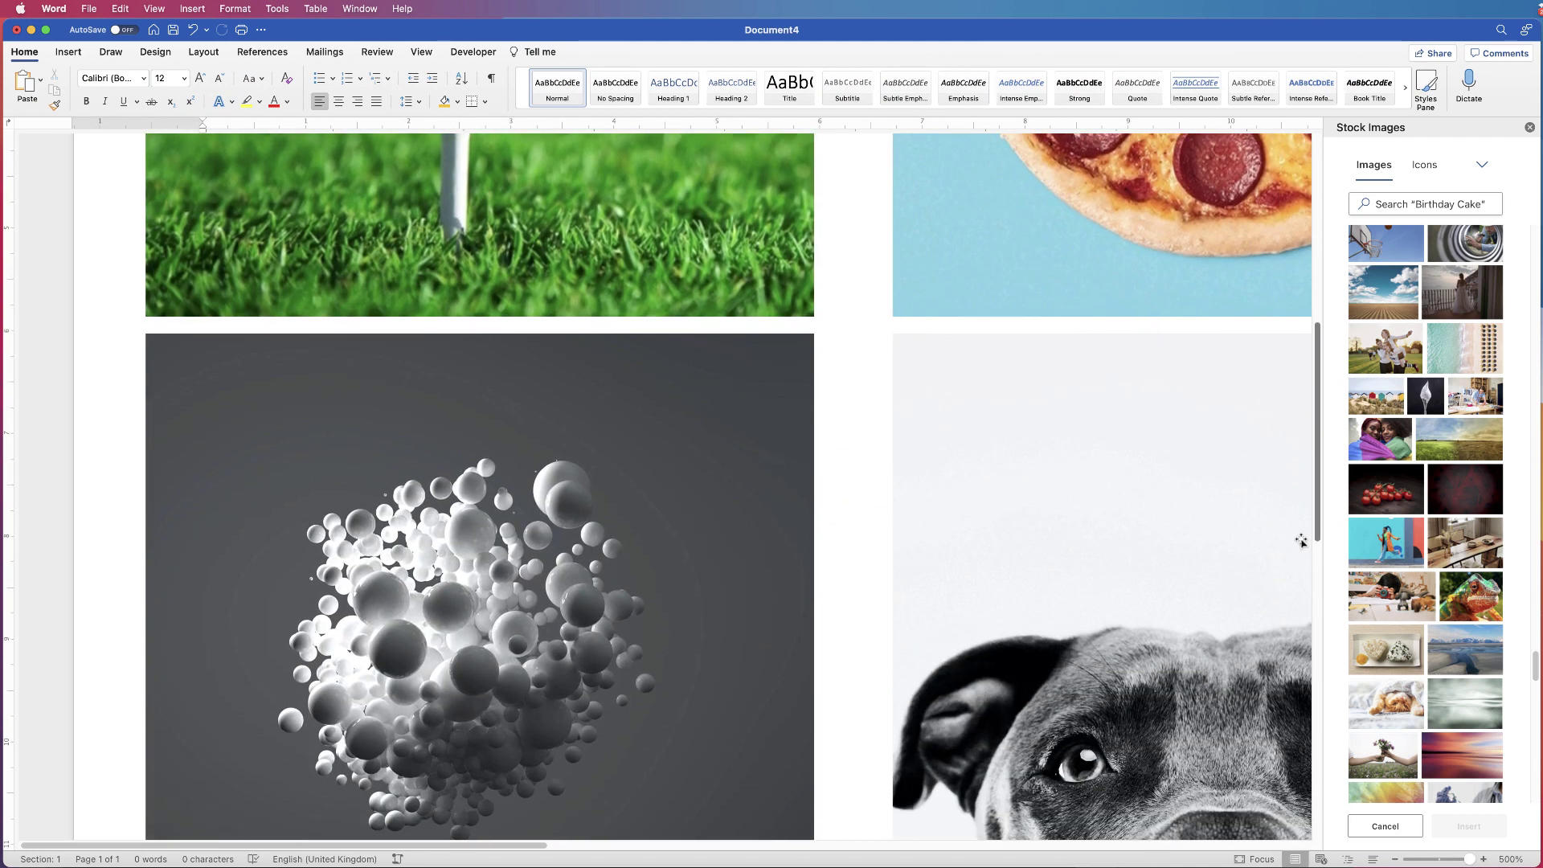
scroll(1274, 701, down, 2)
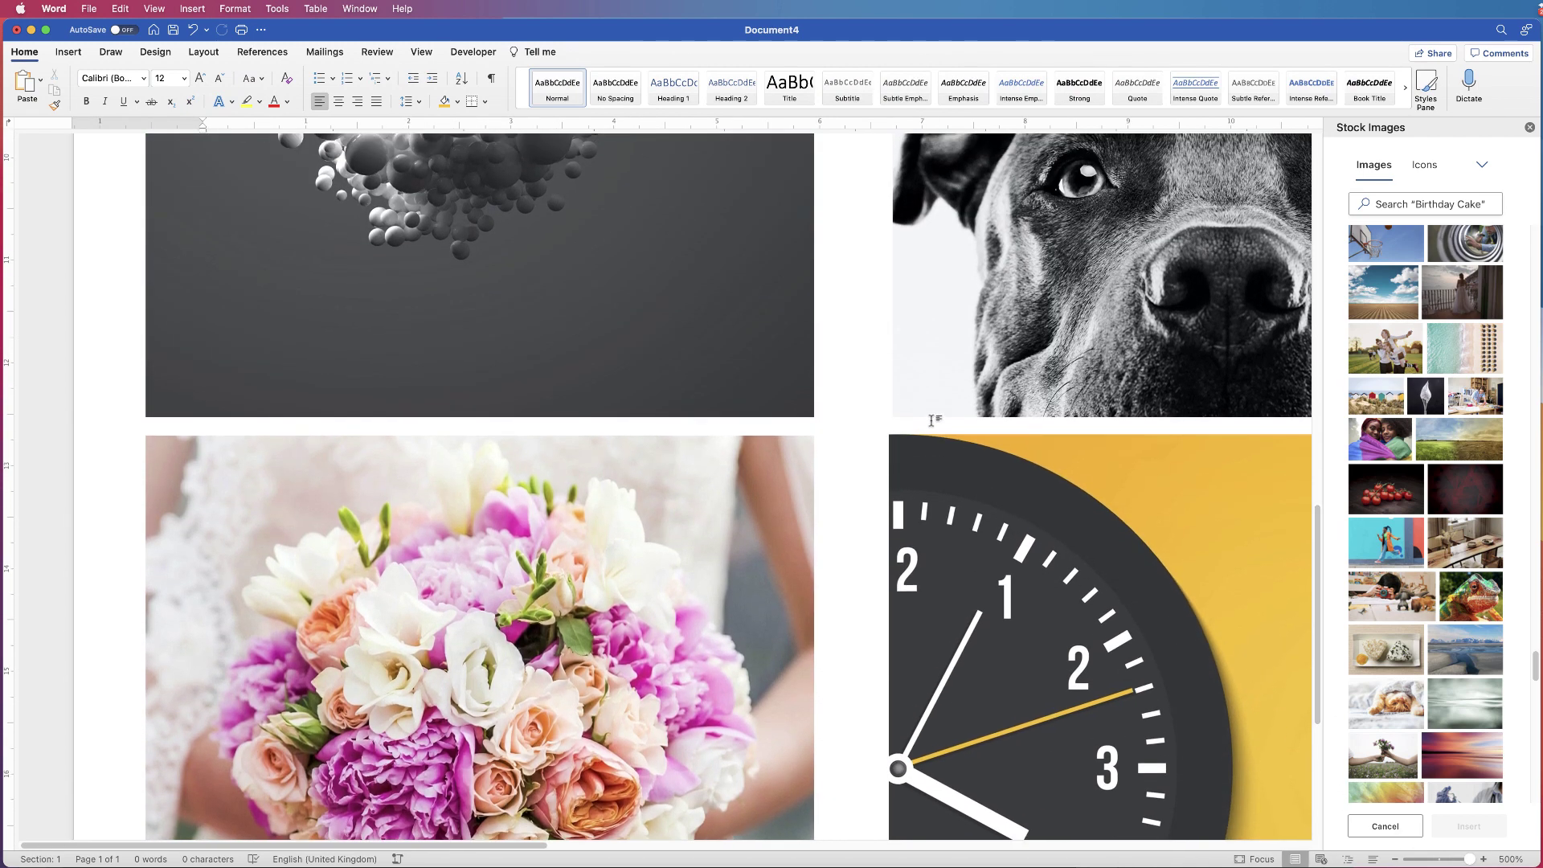
click(914, 471)
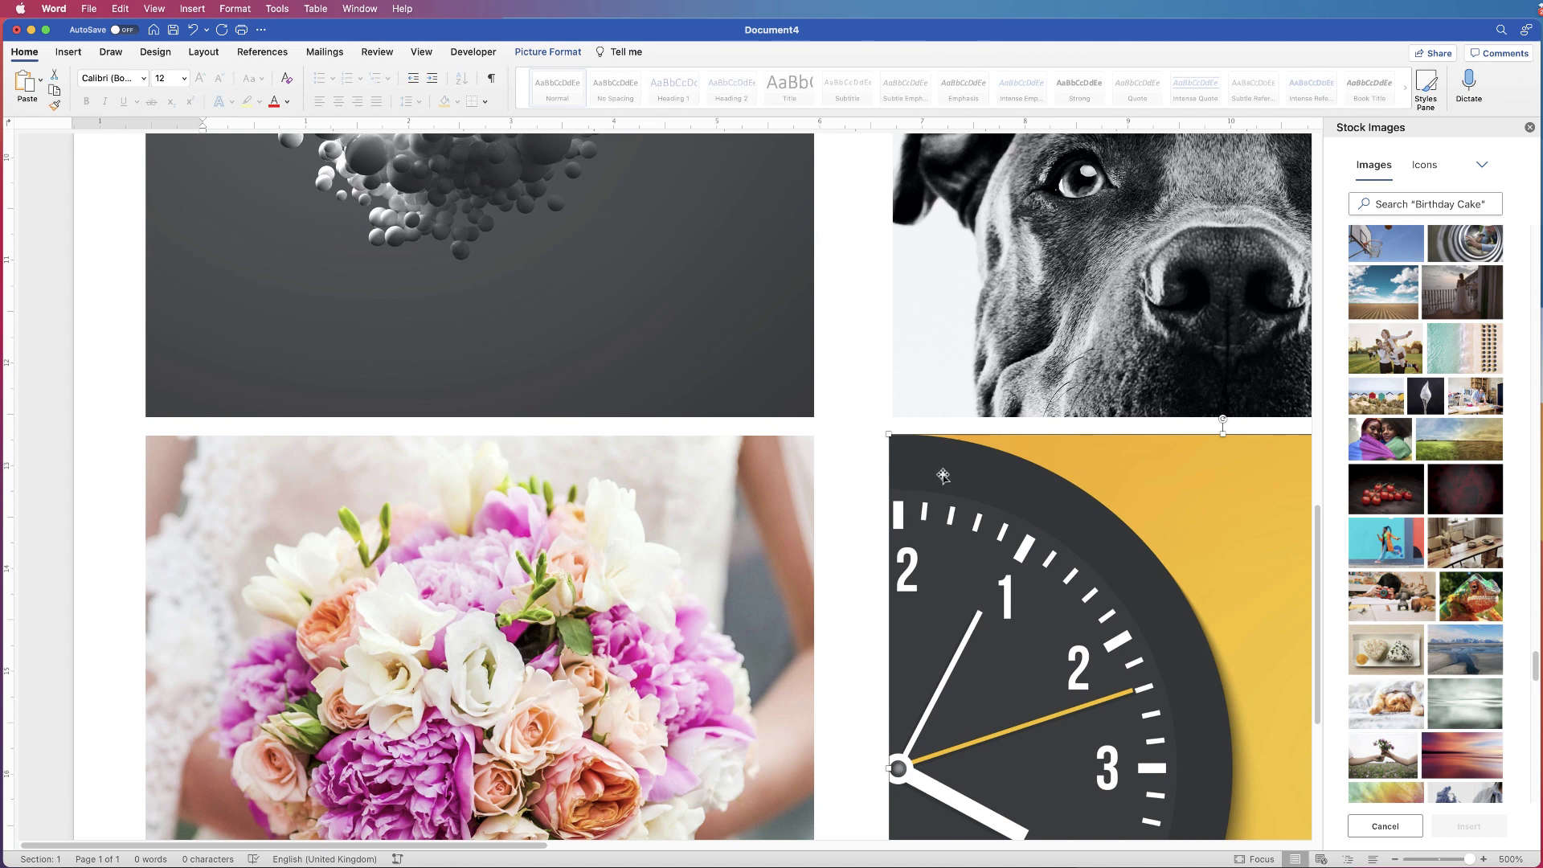
key(Right)
key(Left)
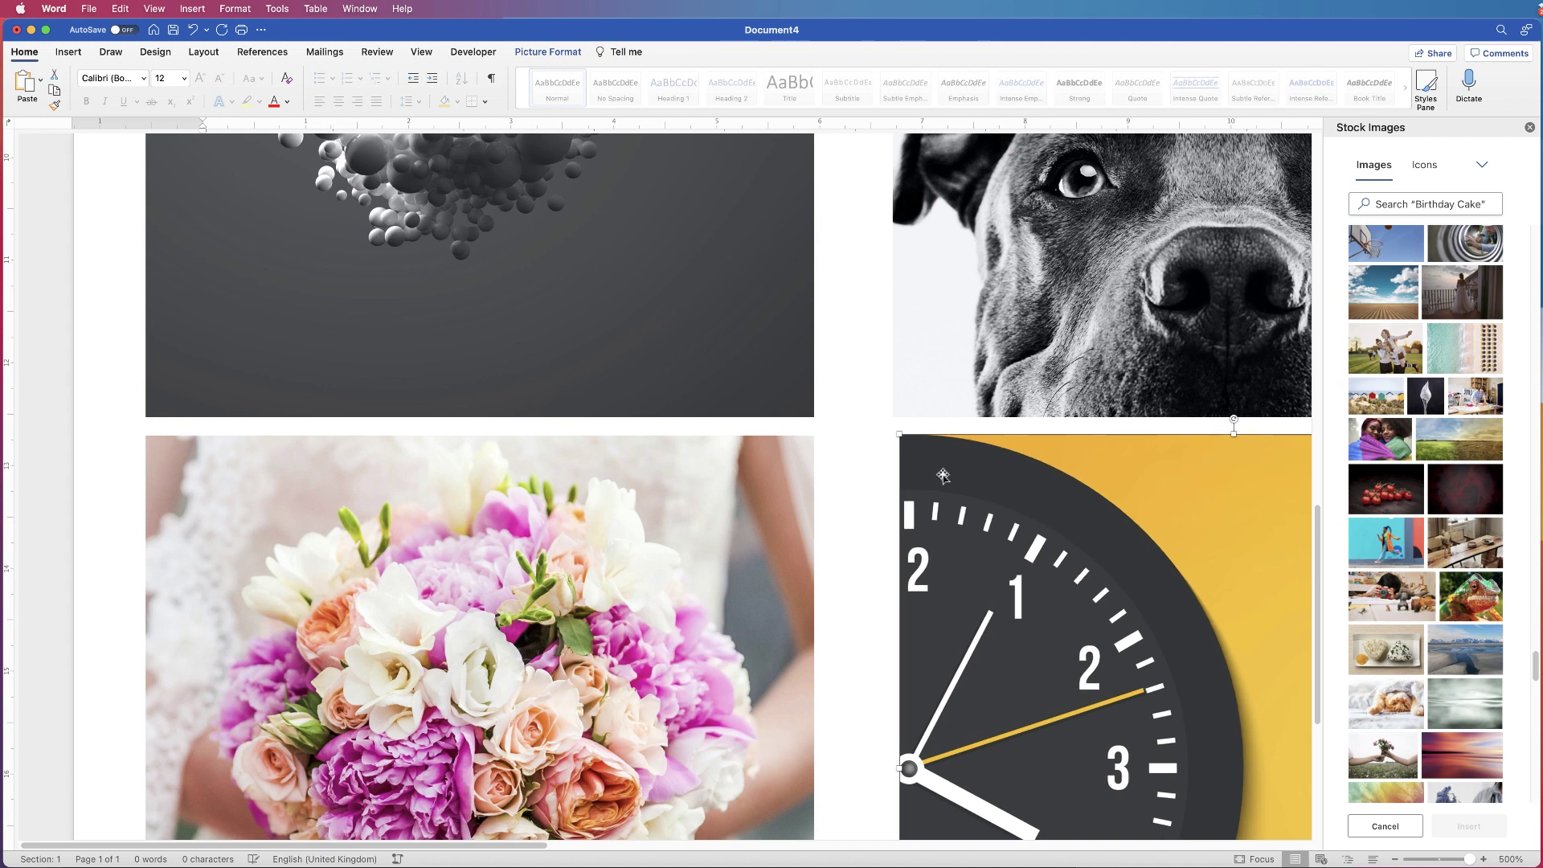
key(Left)
key(Left)
key(Left)
key(Right)
key(Right)
key(Right)
Step: Align the dog picture and the dark clock picture below it to the left, relative to the selected objects
click(942, 375)
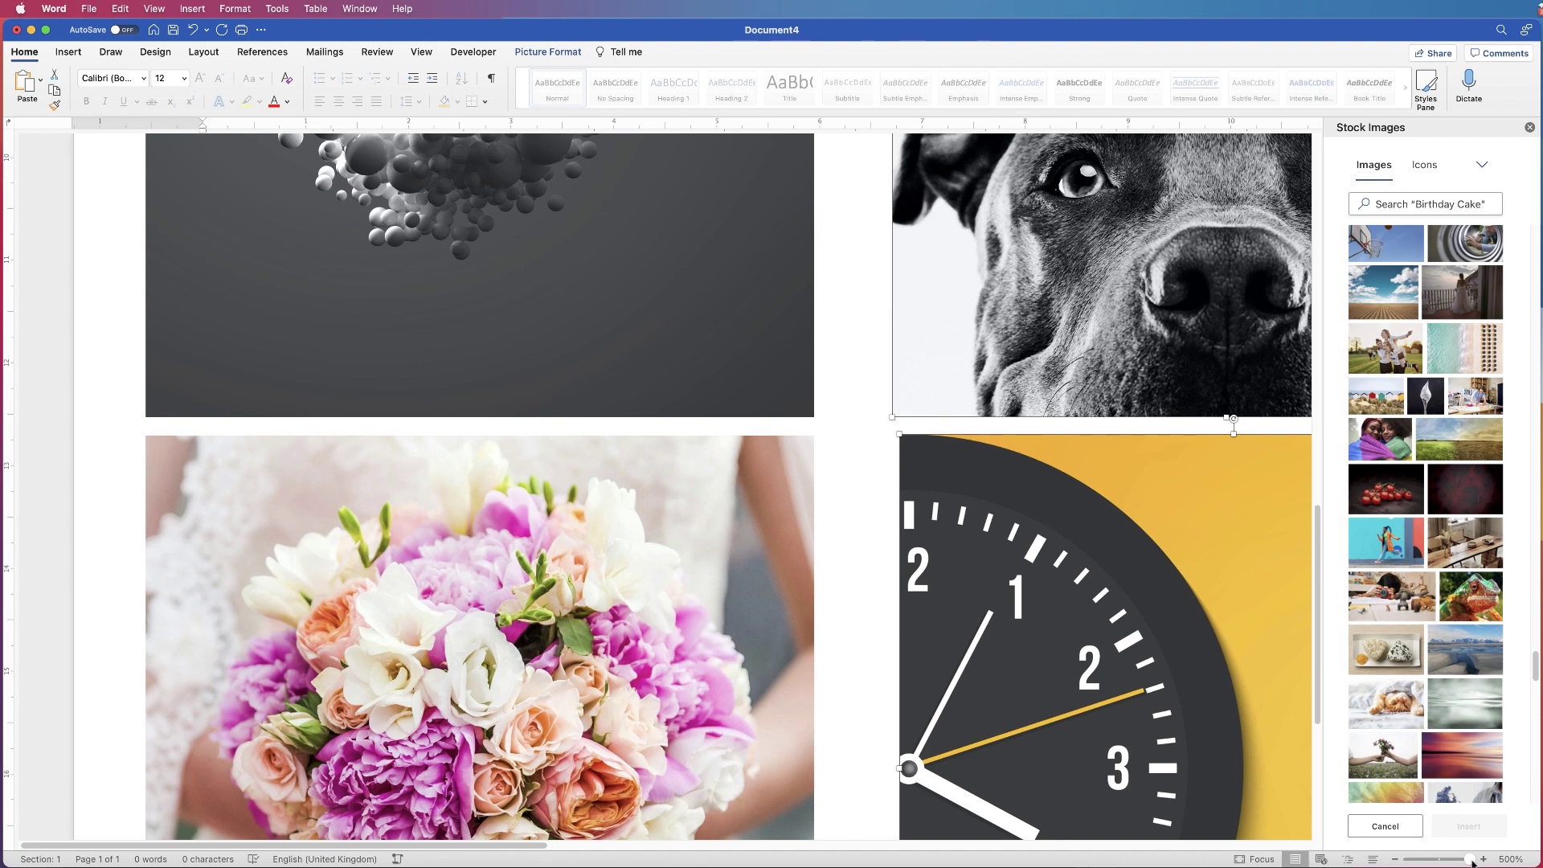
drag(1474, 861, 1439, 862)
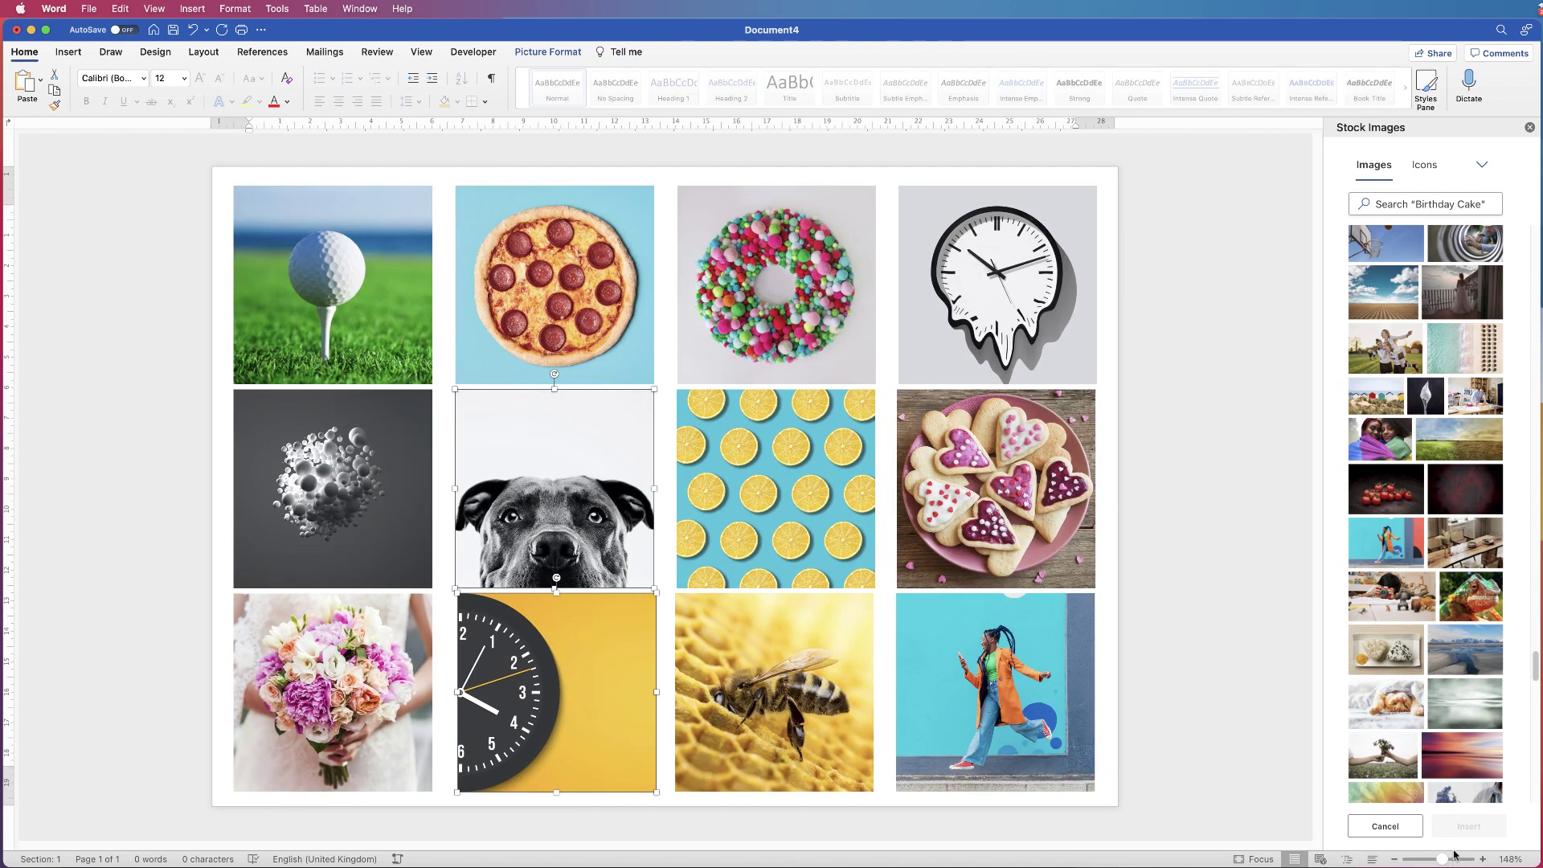
click(573, 51)
click(1227, 83)
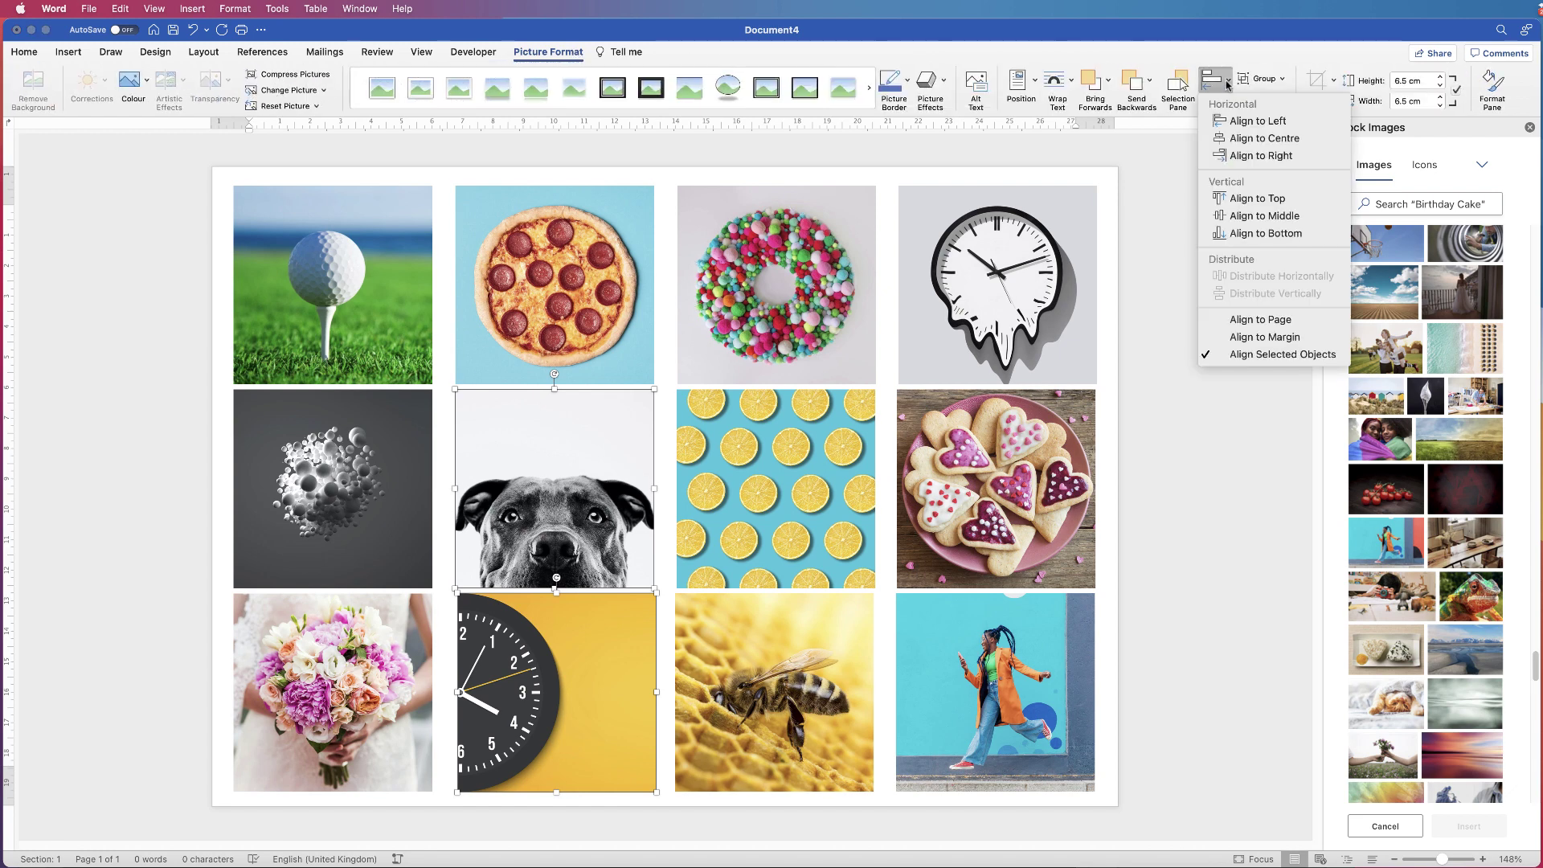
click(1235, 122)
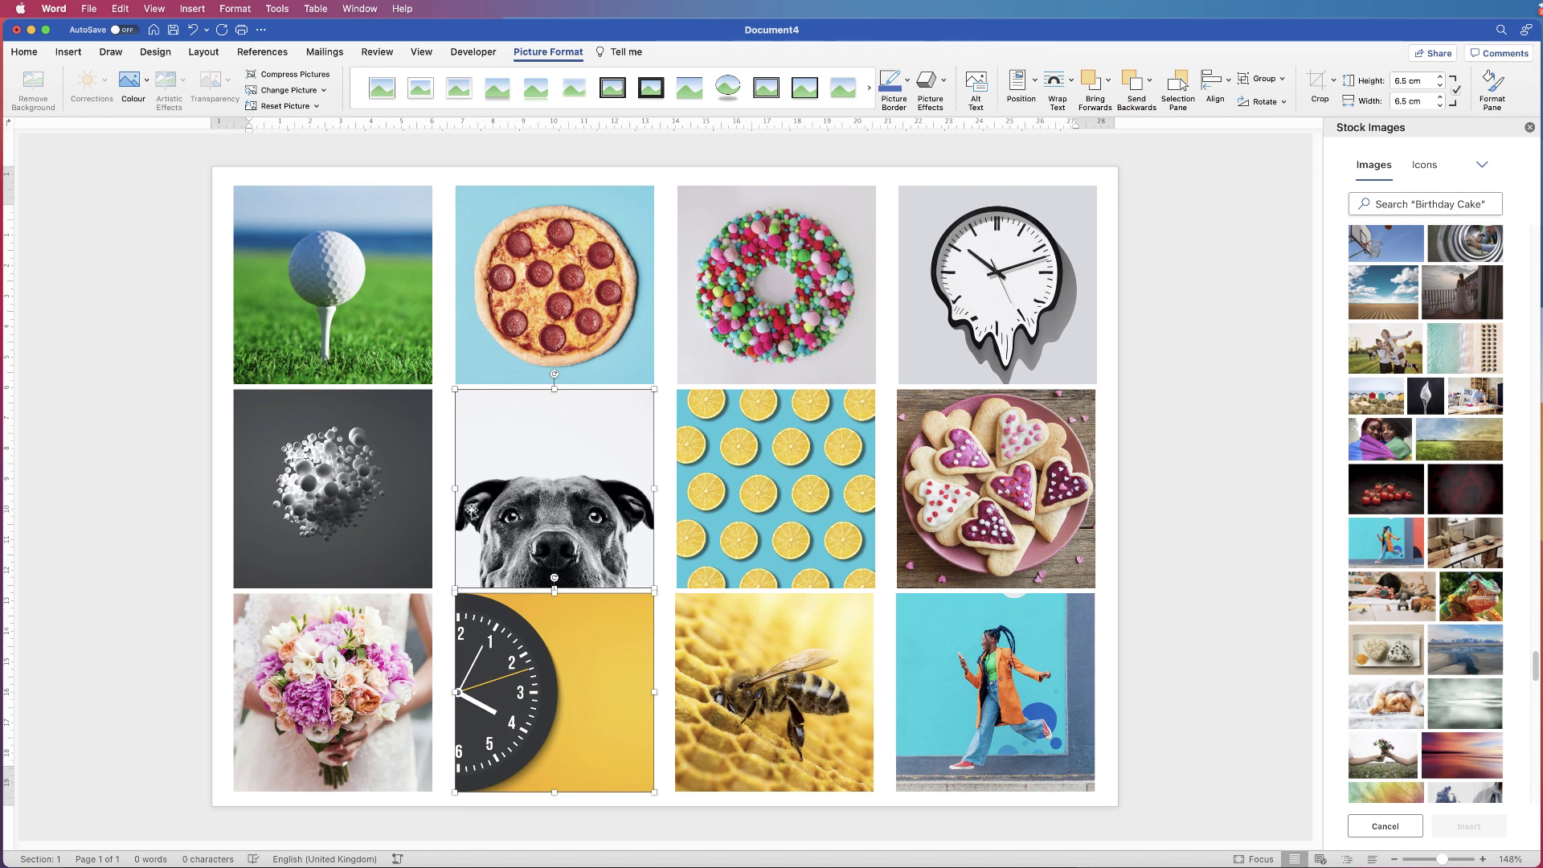
Step: Align the bee picture and the lemon picture above it to the right, relative to the selected objects
click(811, 641)
shift+click(849, 531)
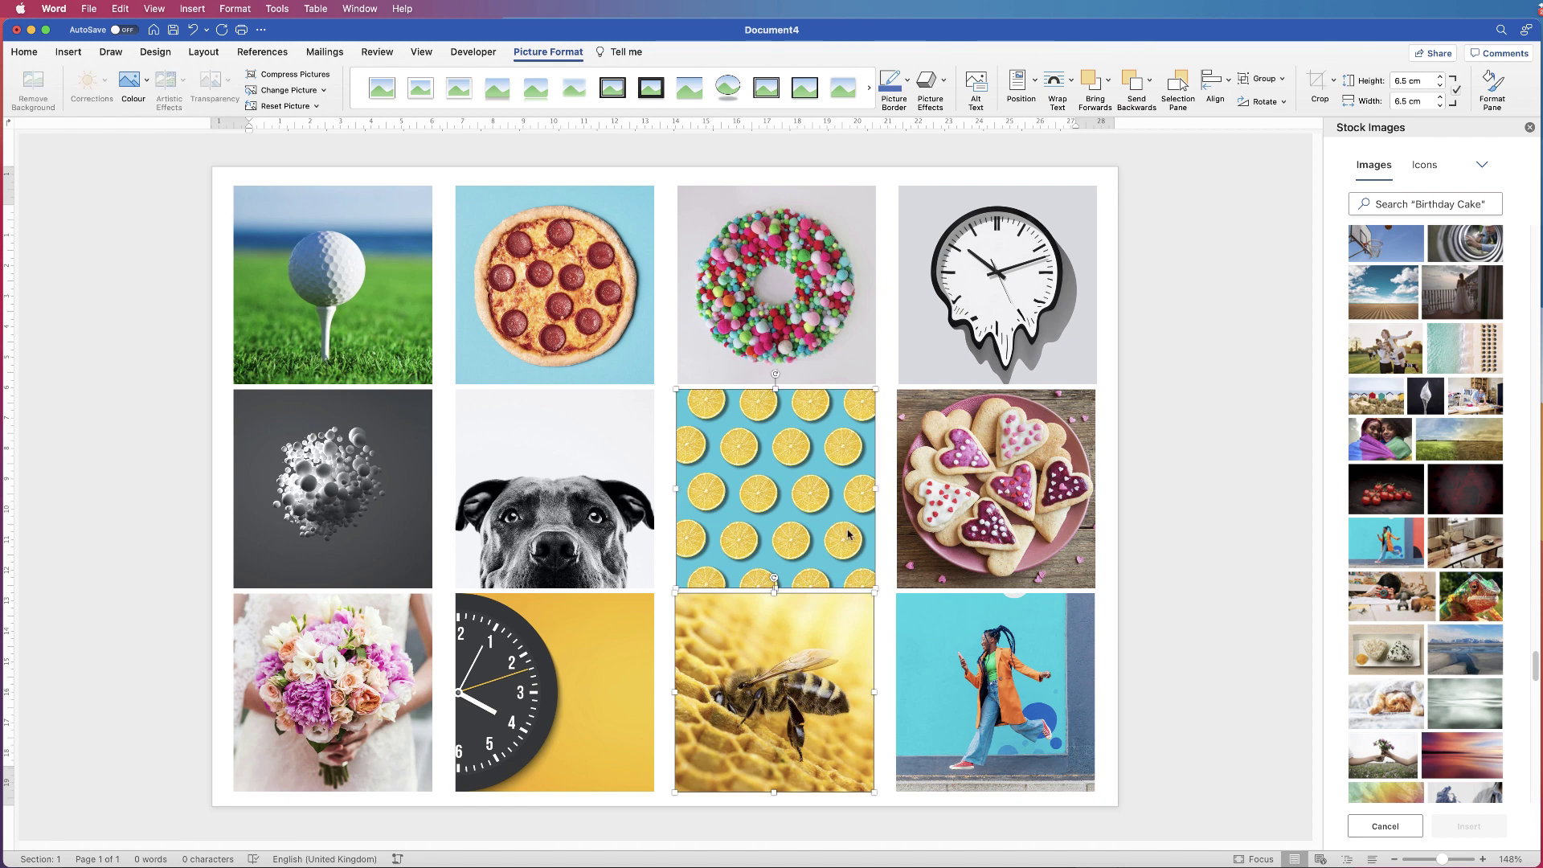
click(1227, 85)
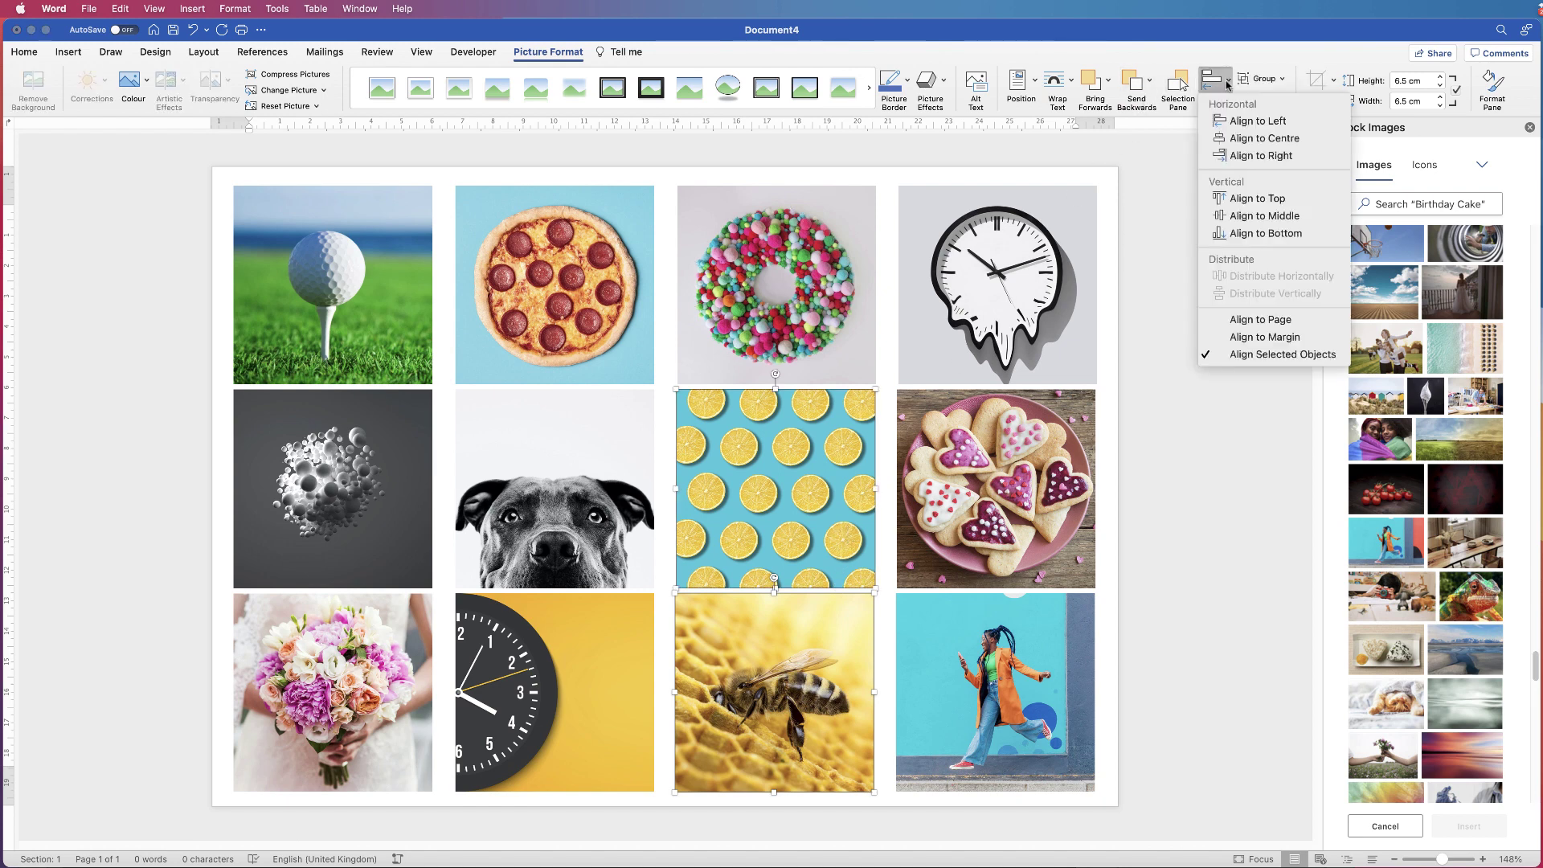
click(1245, 157)
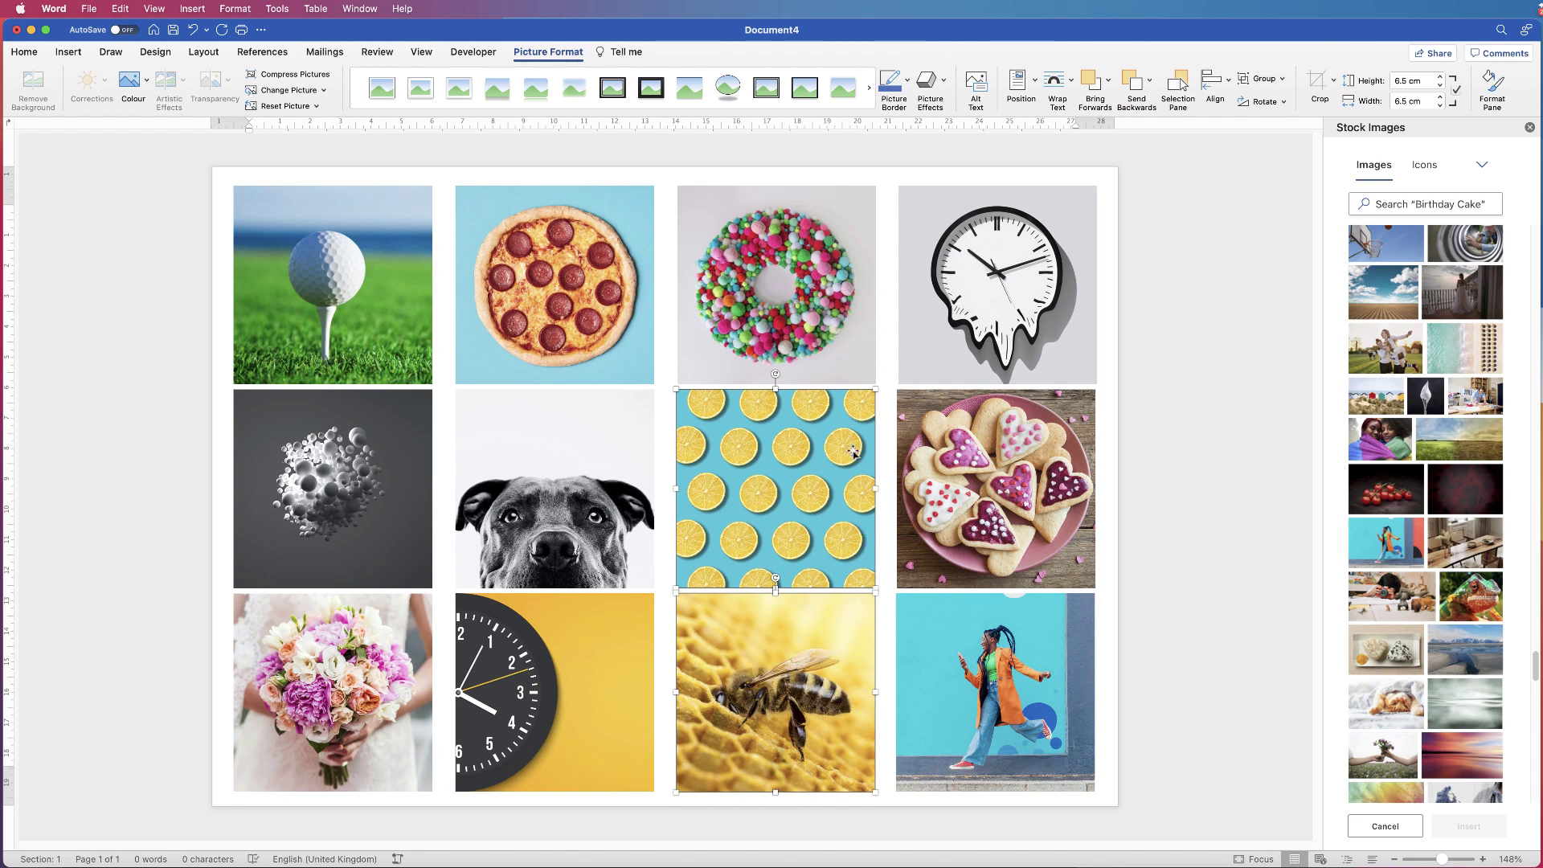
Step: Try aligning only the orange-coat picture to the right relative to the margin, and undo the alignment
click(1011, 637)
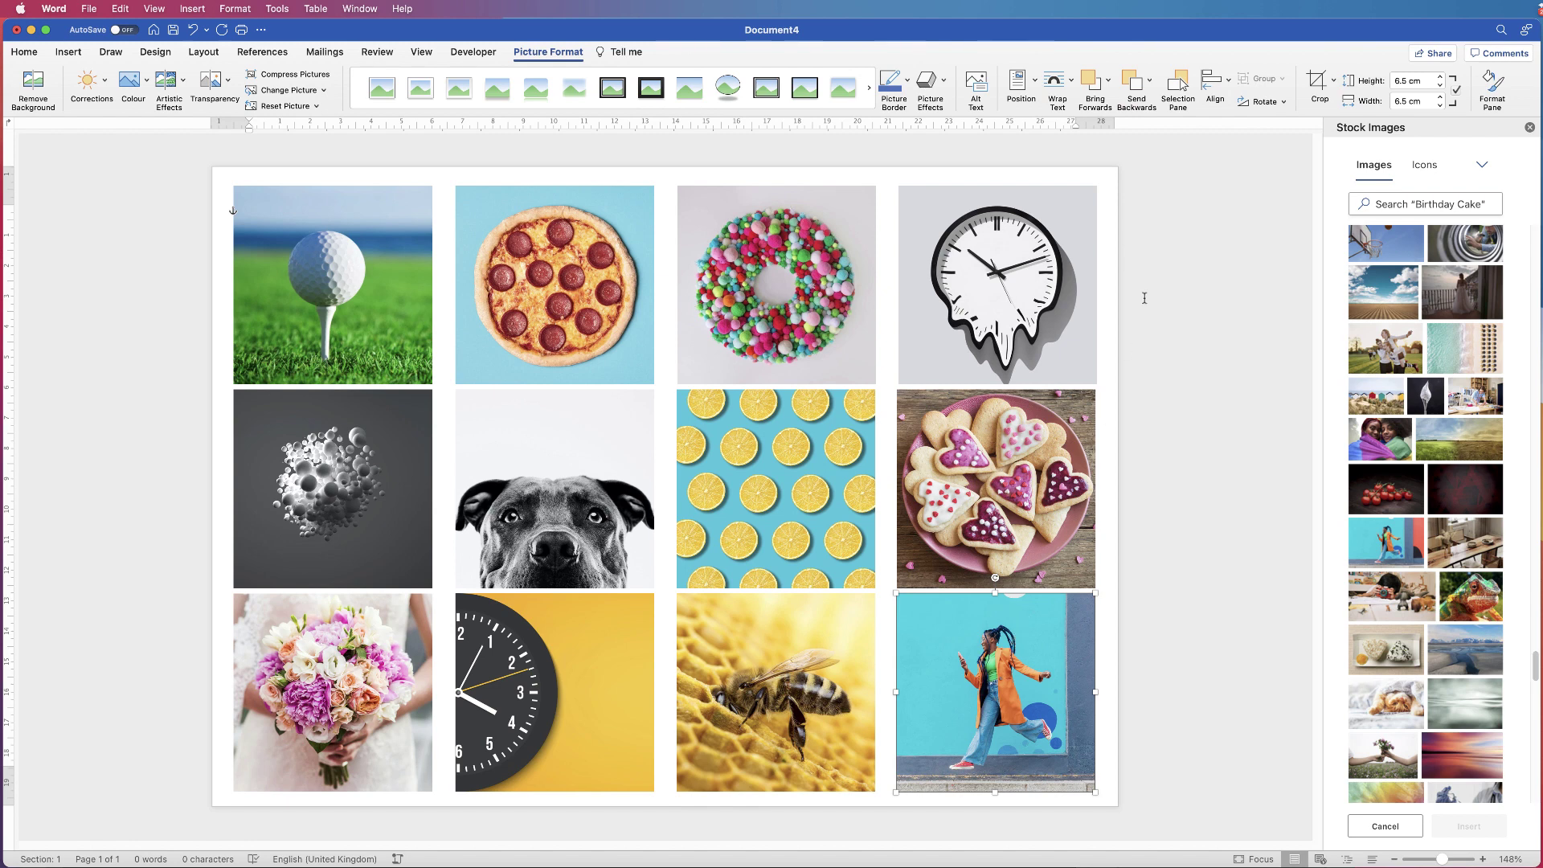
click(1230, 80)
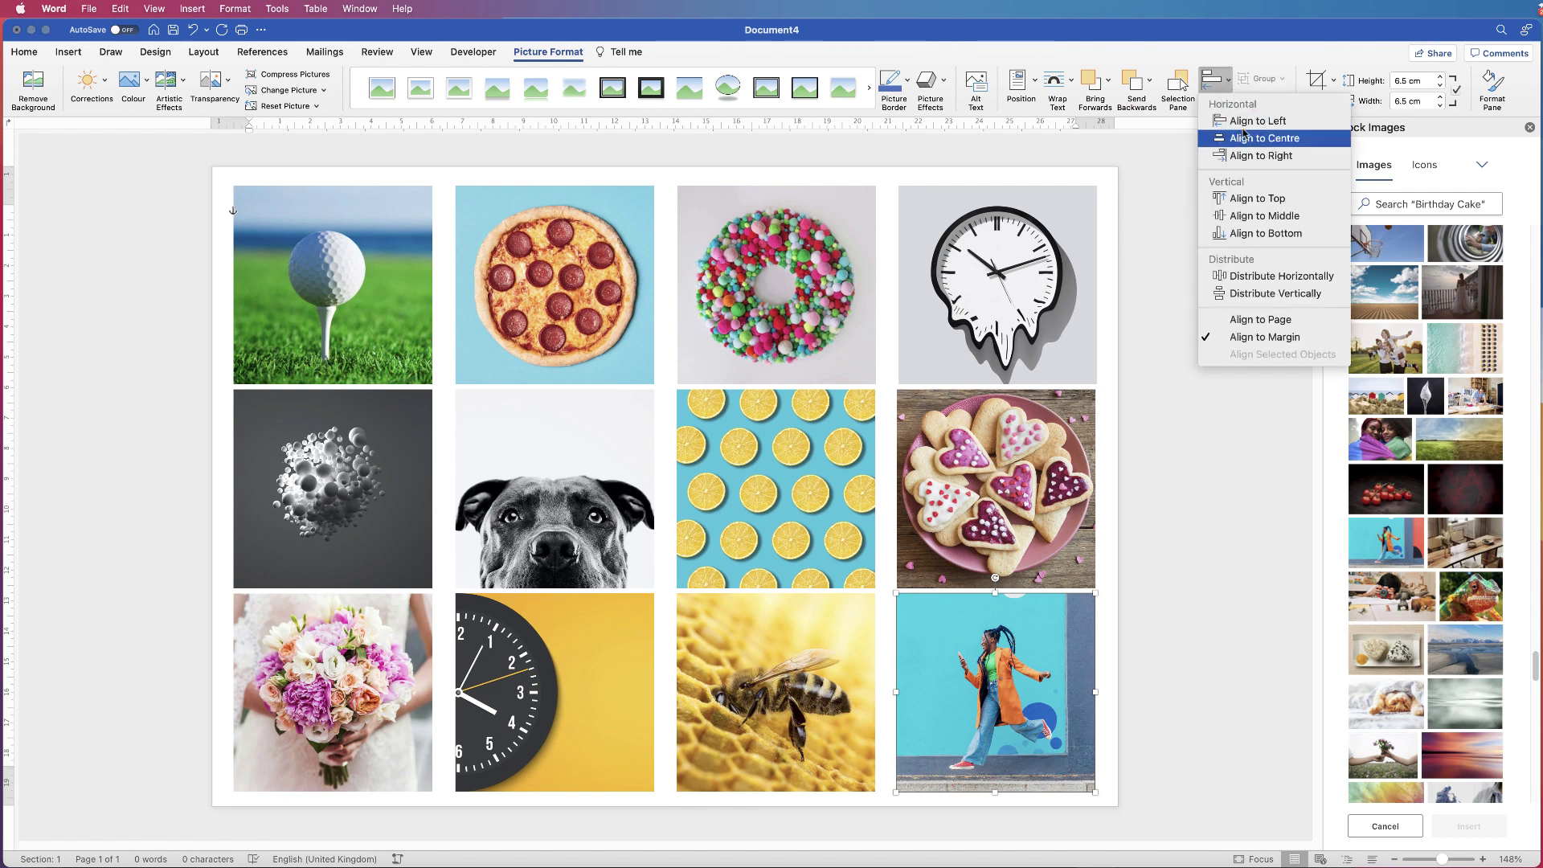
click(1242, 157)
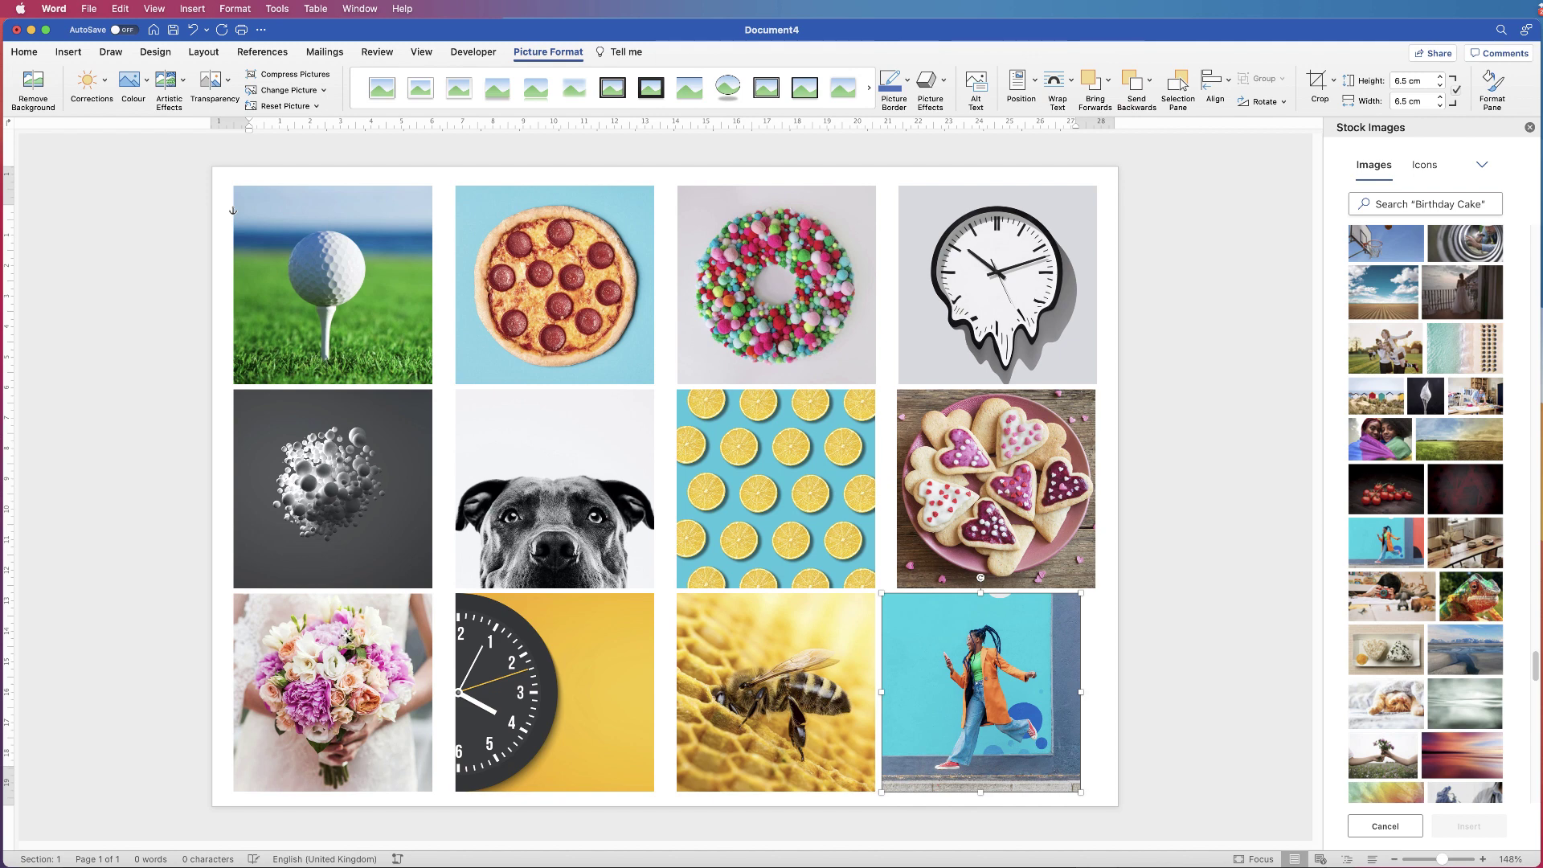
key(super+z)
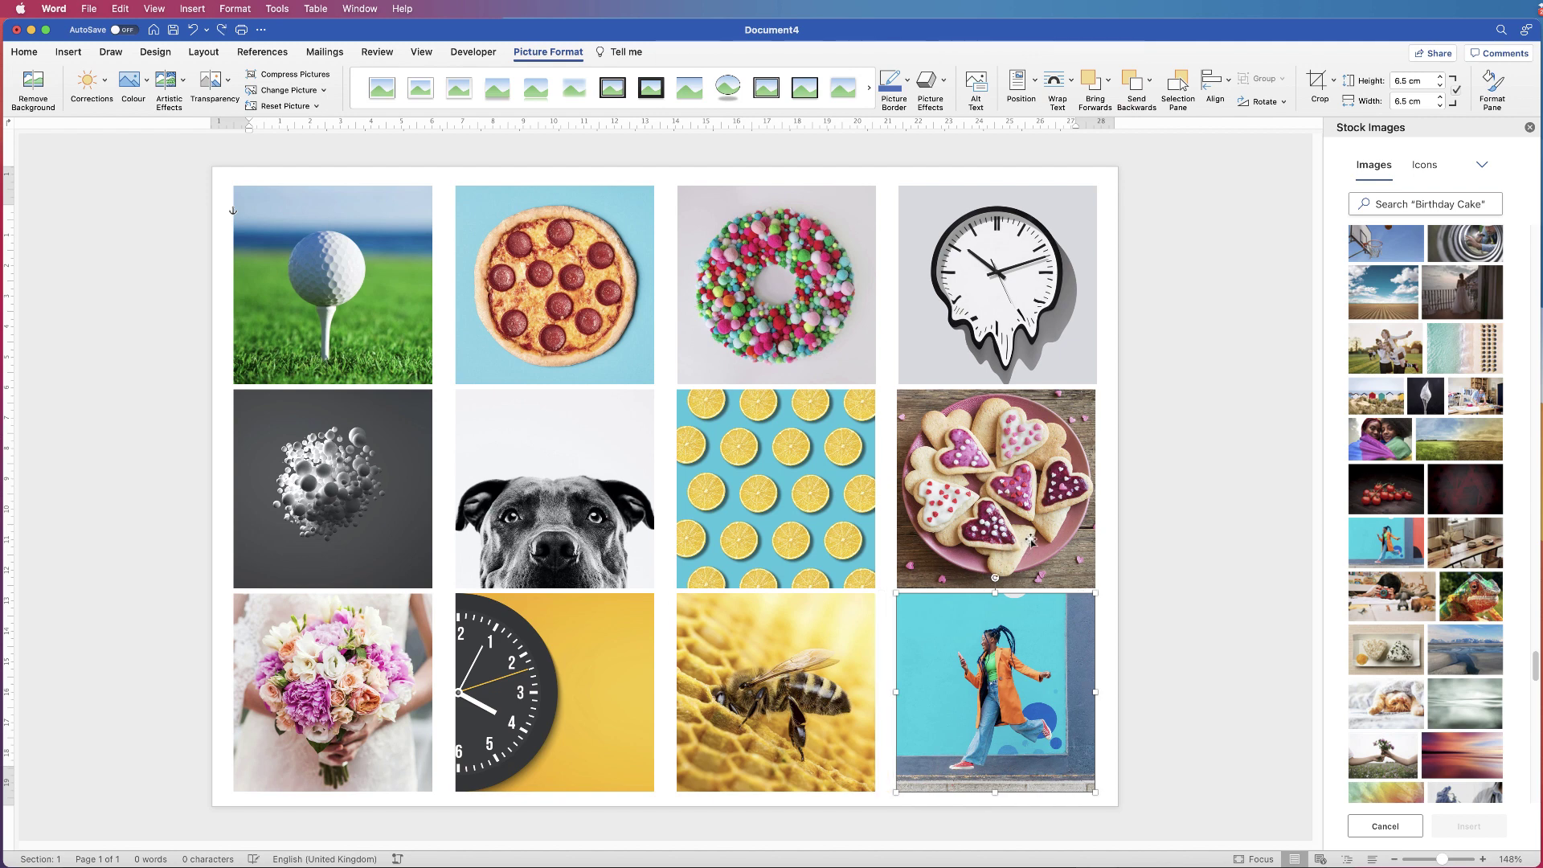
Step: Align the orange-coat picture and the heart-cookie picture above it to the right, relative to the selected objects
shift+click(1025, 496)
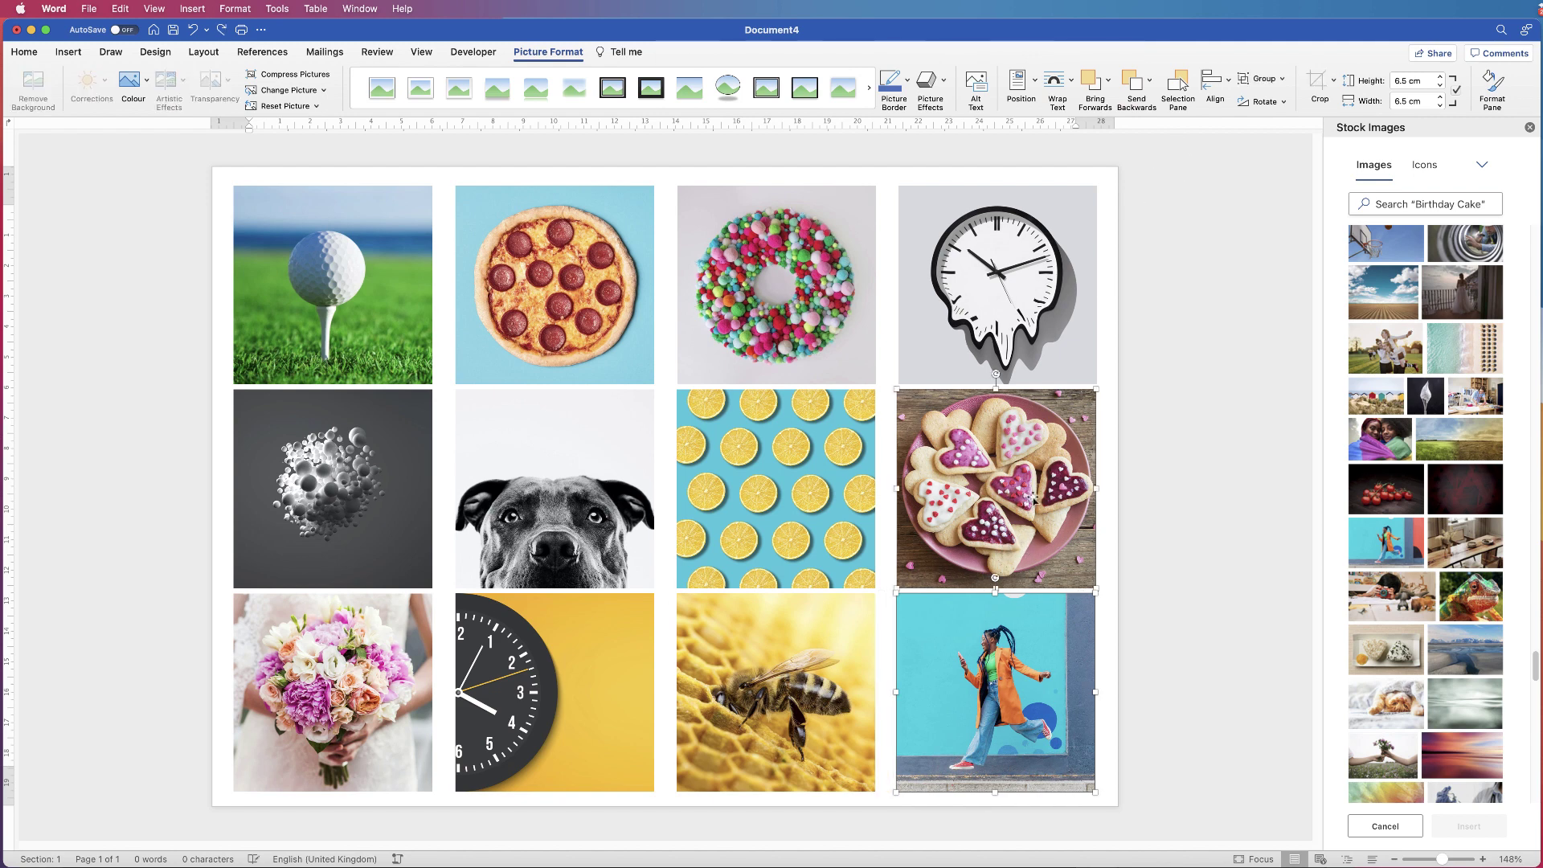
click(1229, 84)
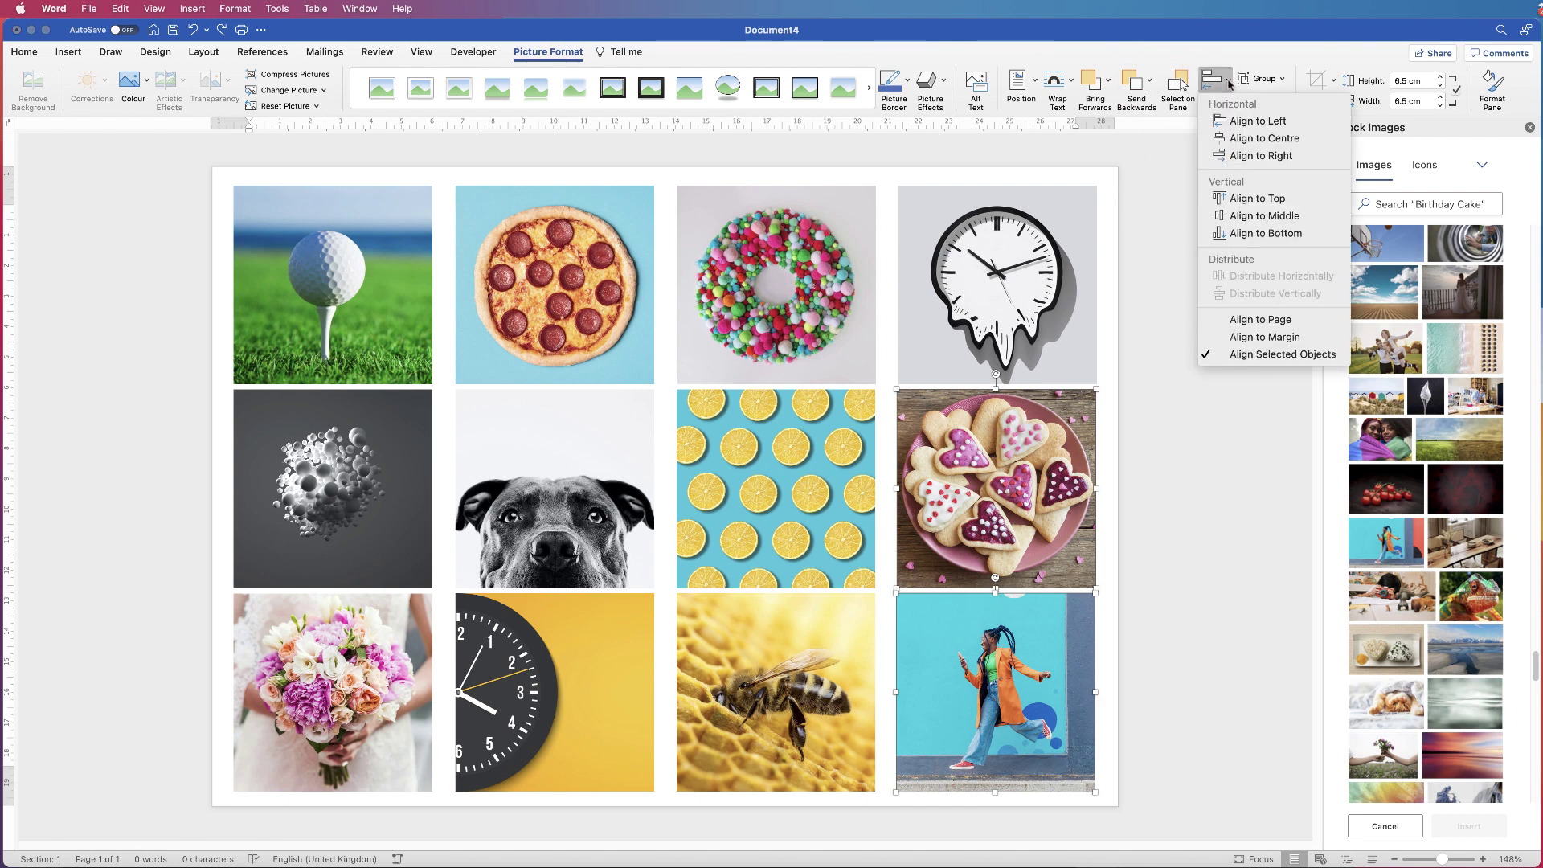
click(1261, 156)
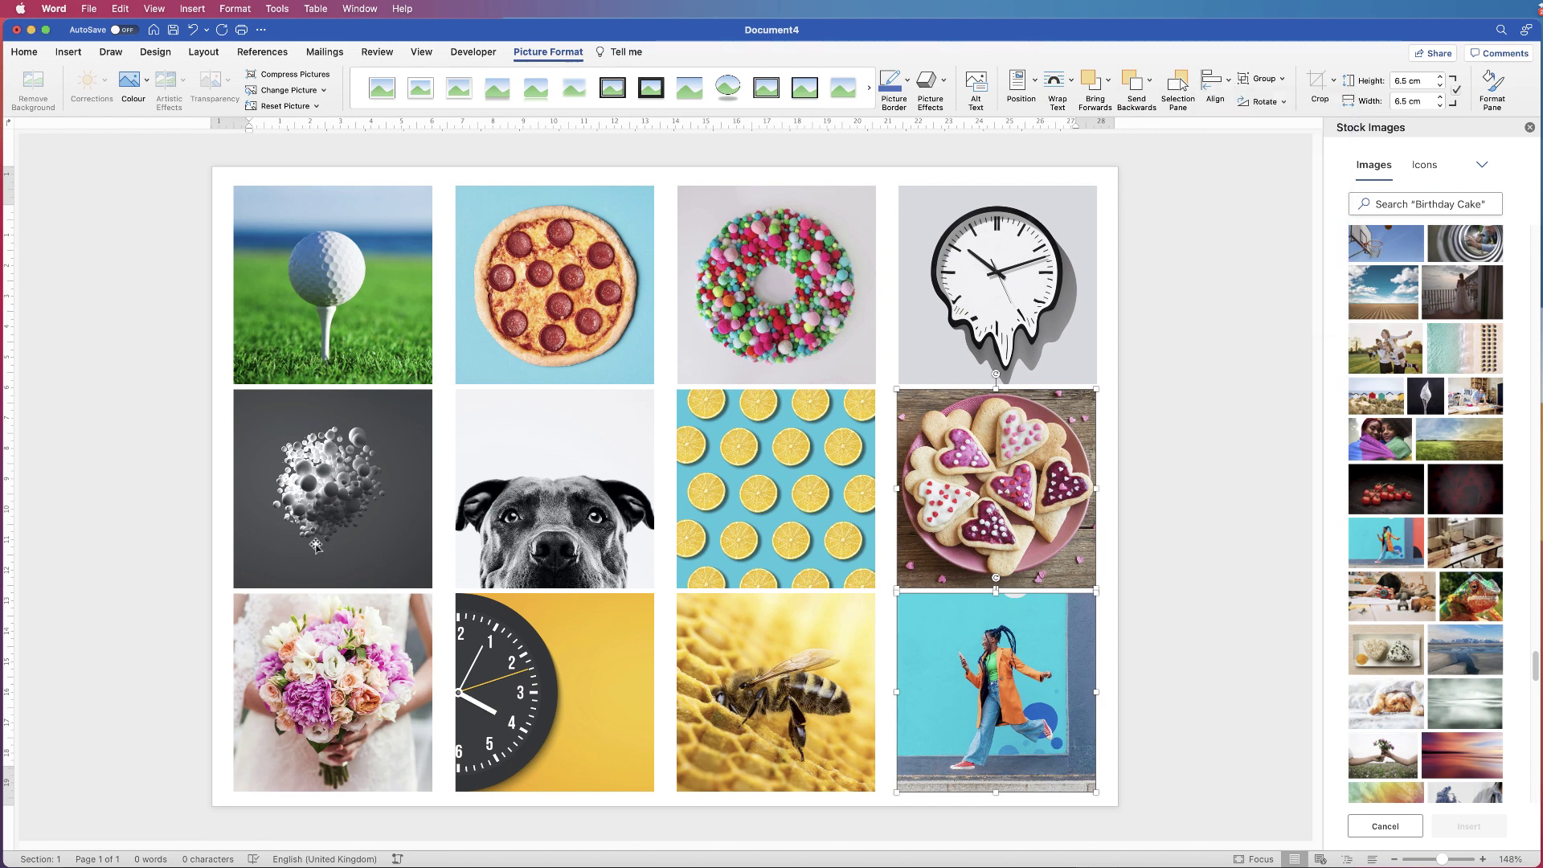
Step: Align the bouquet picture and the dark sphere picture above it to the horizontal centre, relative to the selected objects
click(348, 627)
shift+click(341, 539)
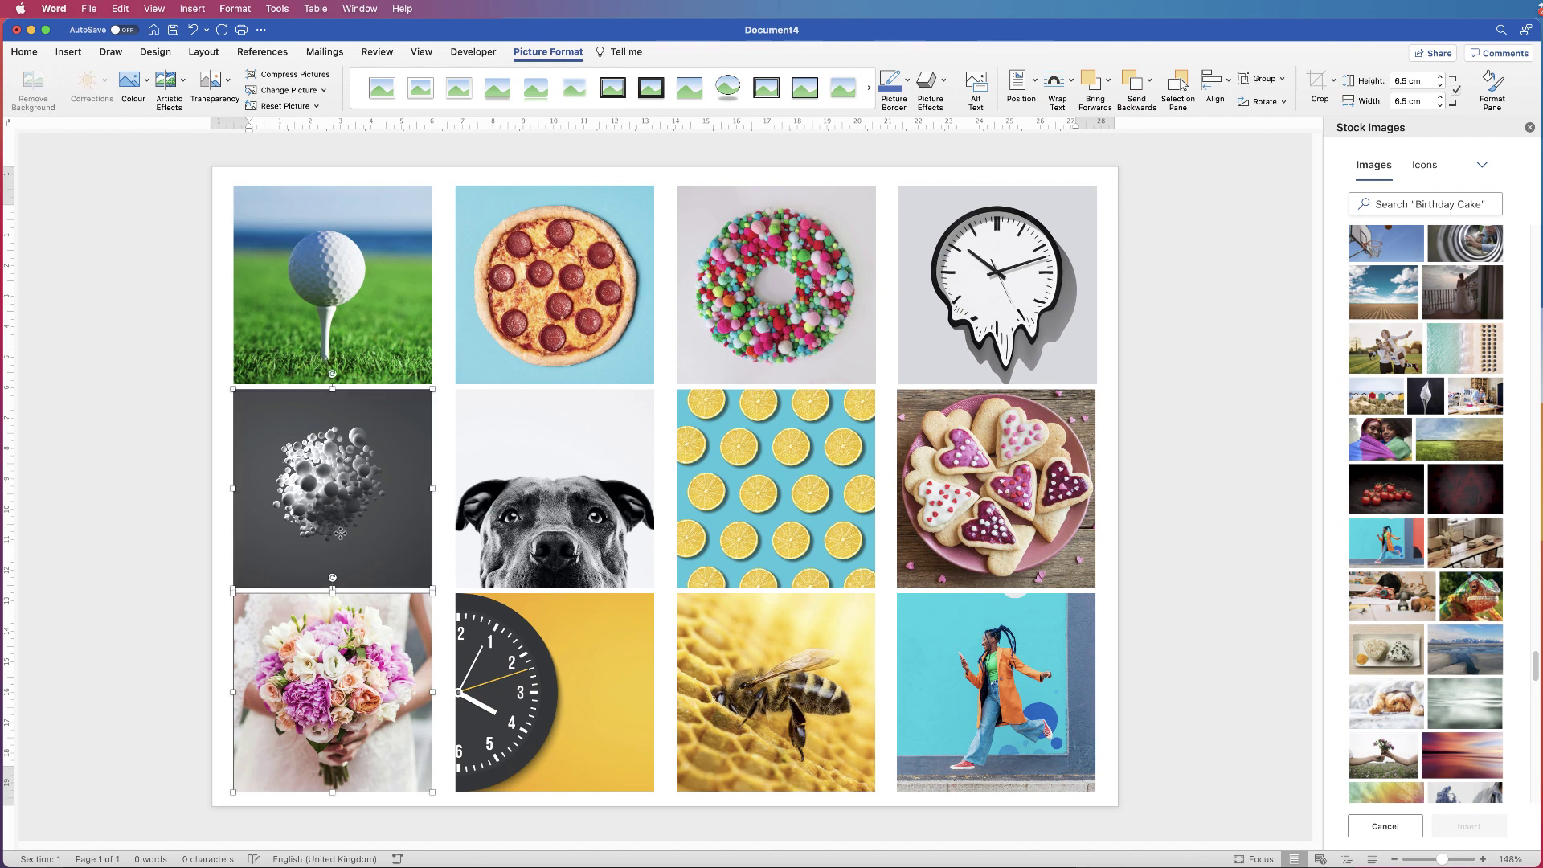
click(1229, 84)
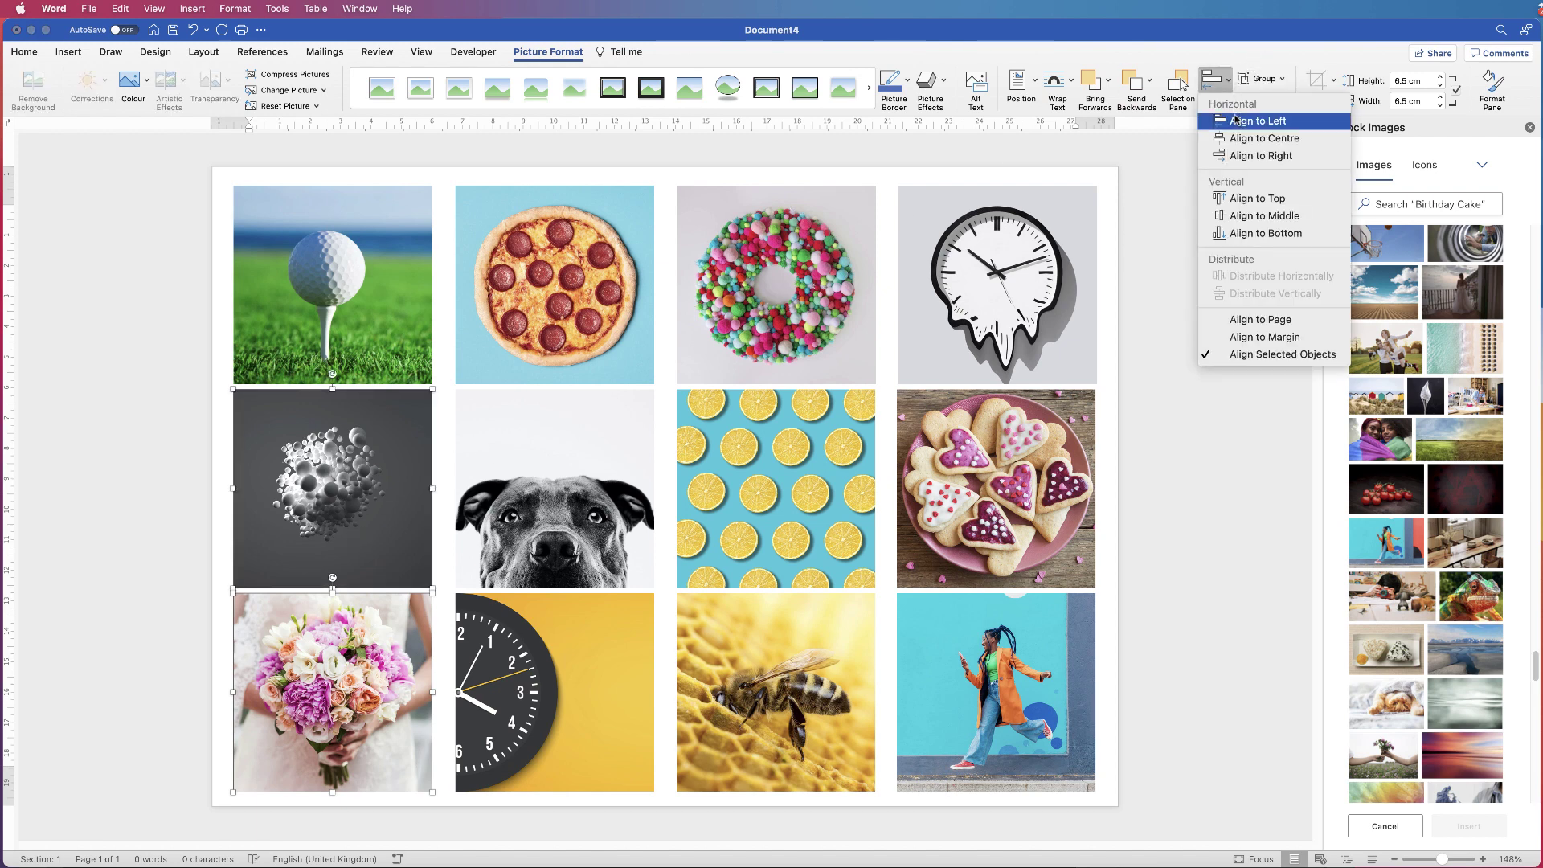
click(1265, 139)
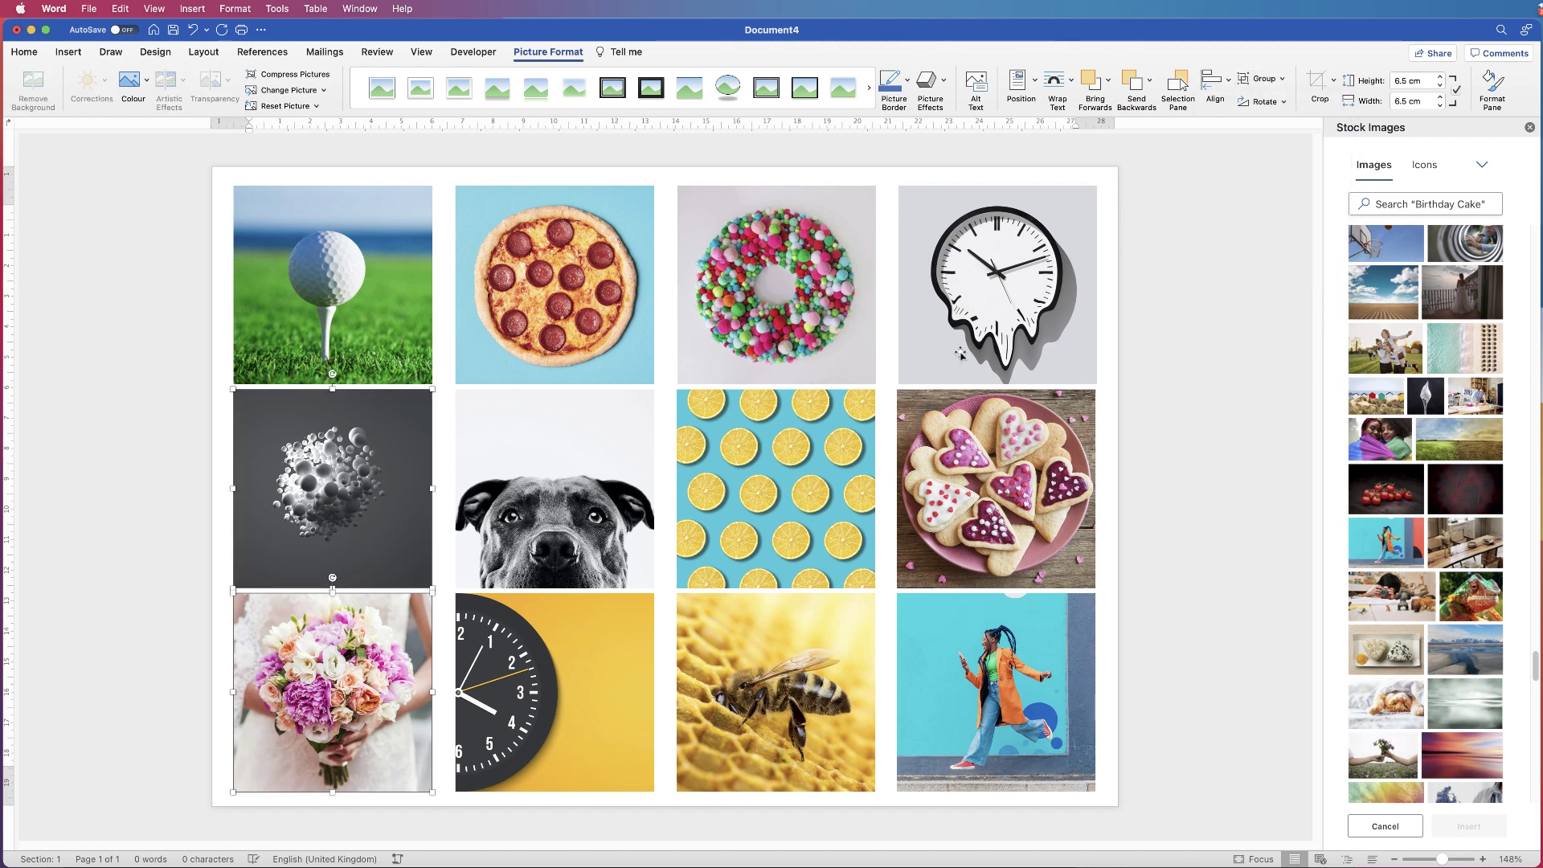
click(1192, 486)
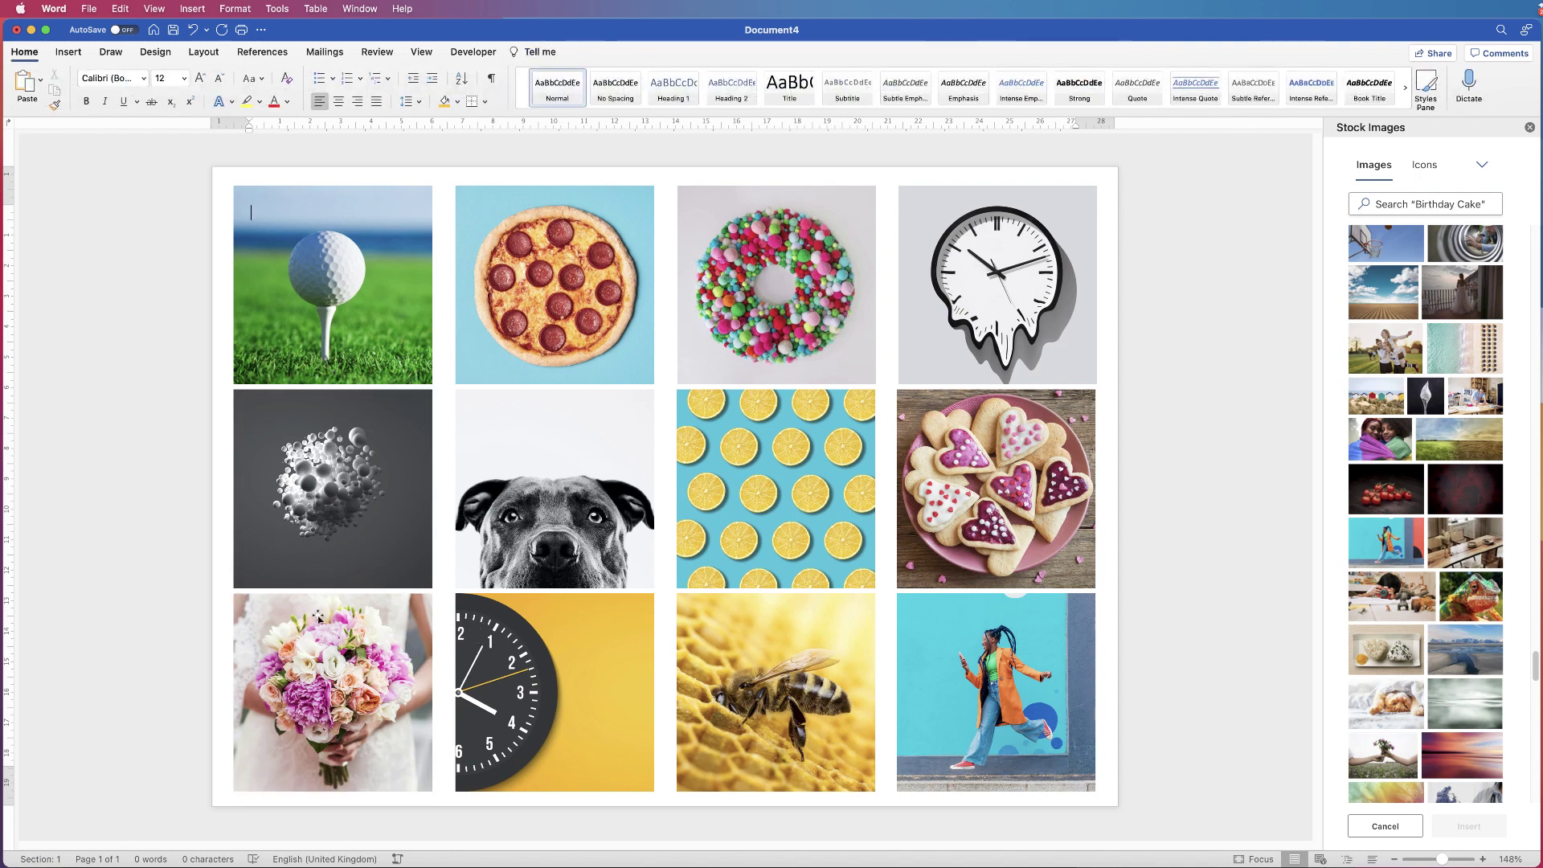
Step: Align the colourful wreath picture and the lemon picture below it to the left, relative to the selected objects
click(718, 334)
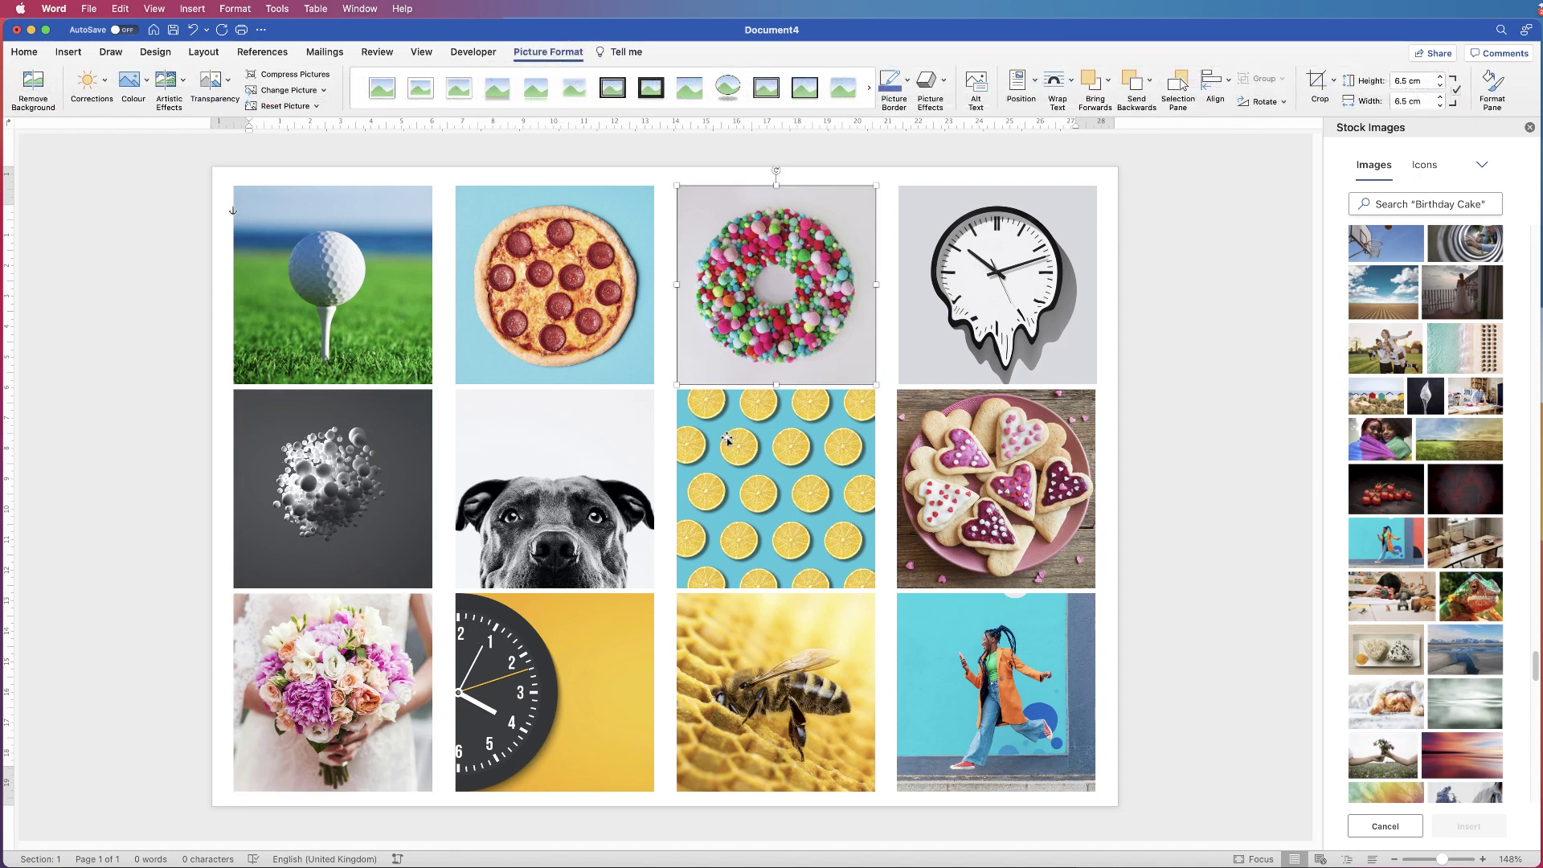
shift+click(798, 394)
click(1216, 83)
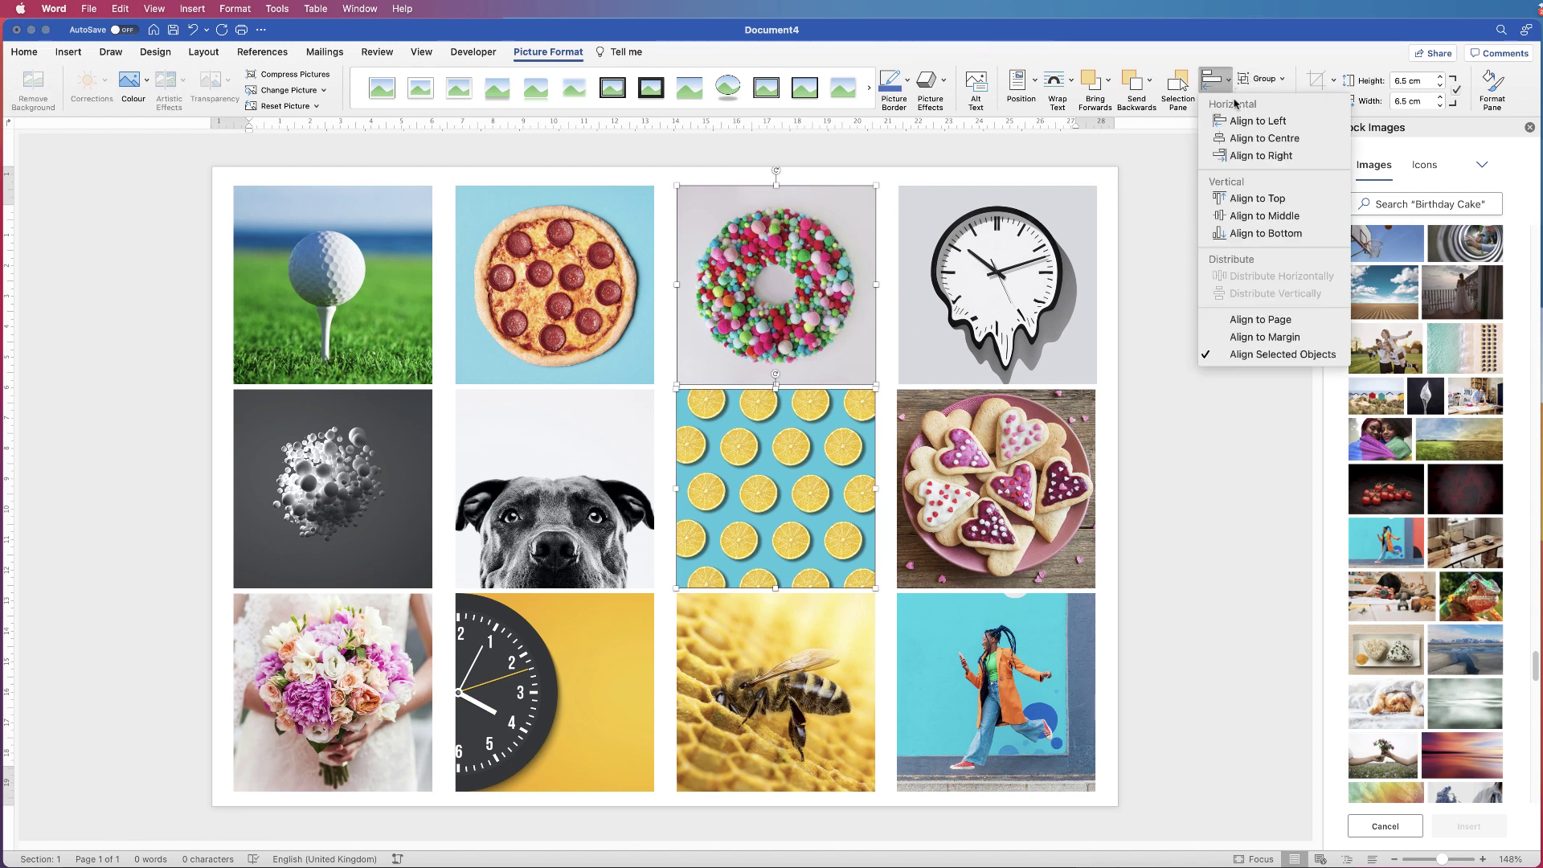
click(1274, 114)
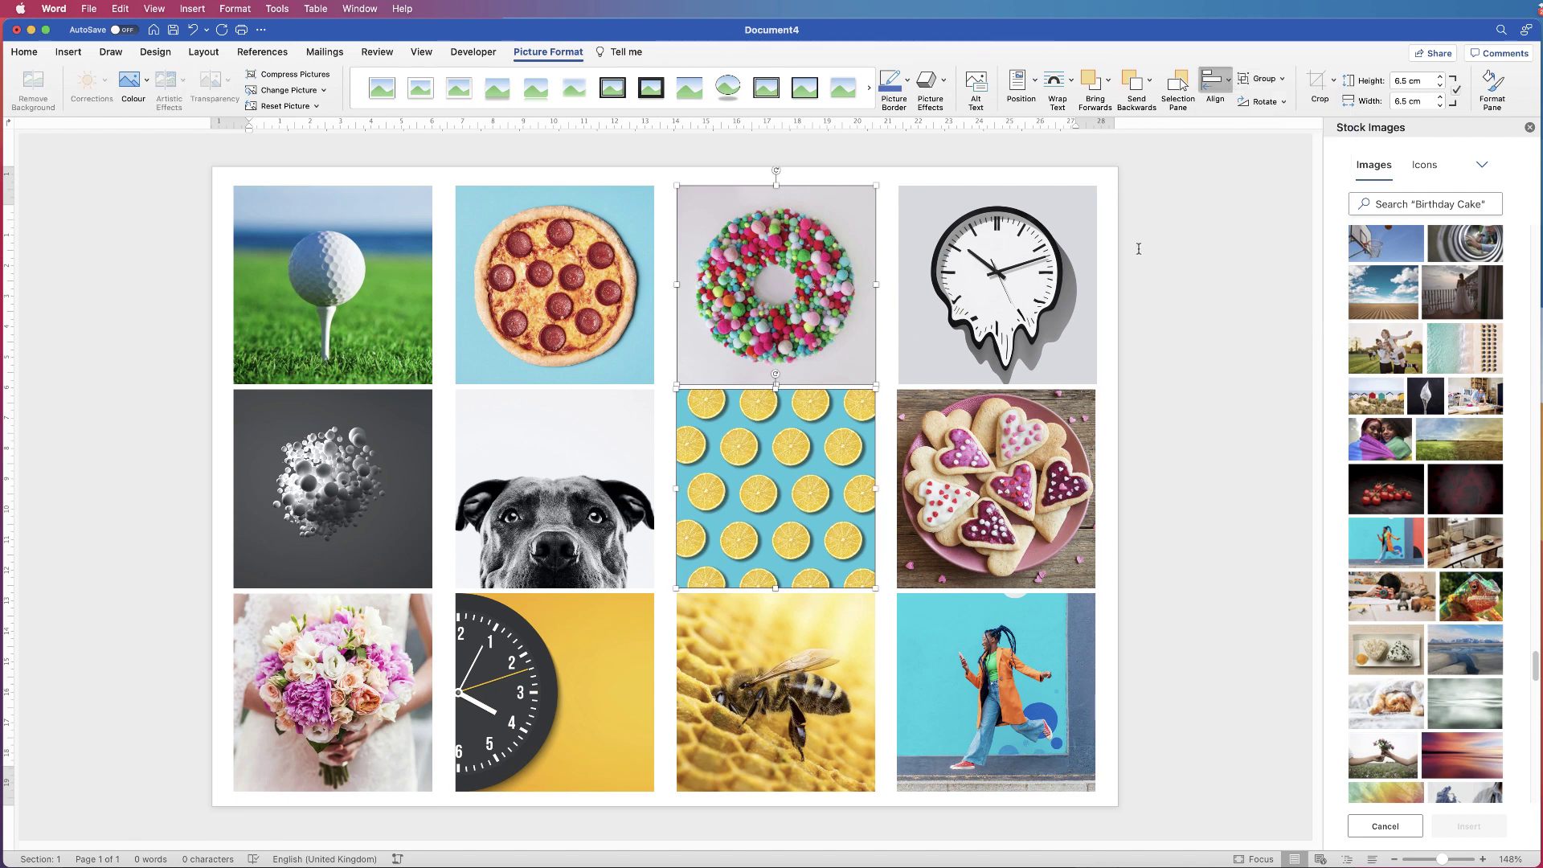
Step: Align the melting clock picture and the heart-cookie picture below it to the left, relative to the selected objects
click(987, 342)
shift+click(991, 416)
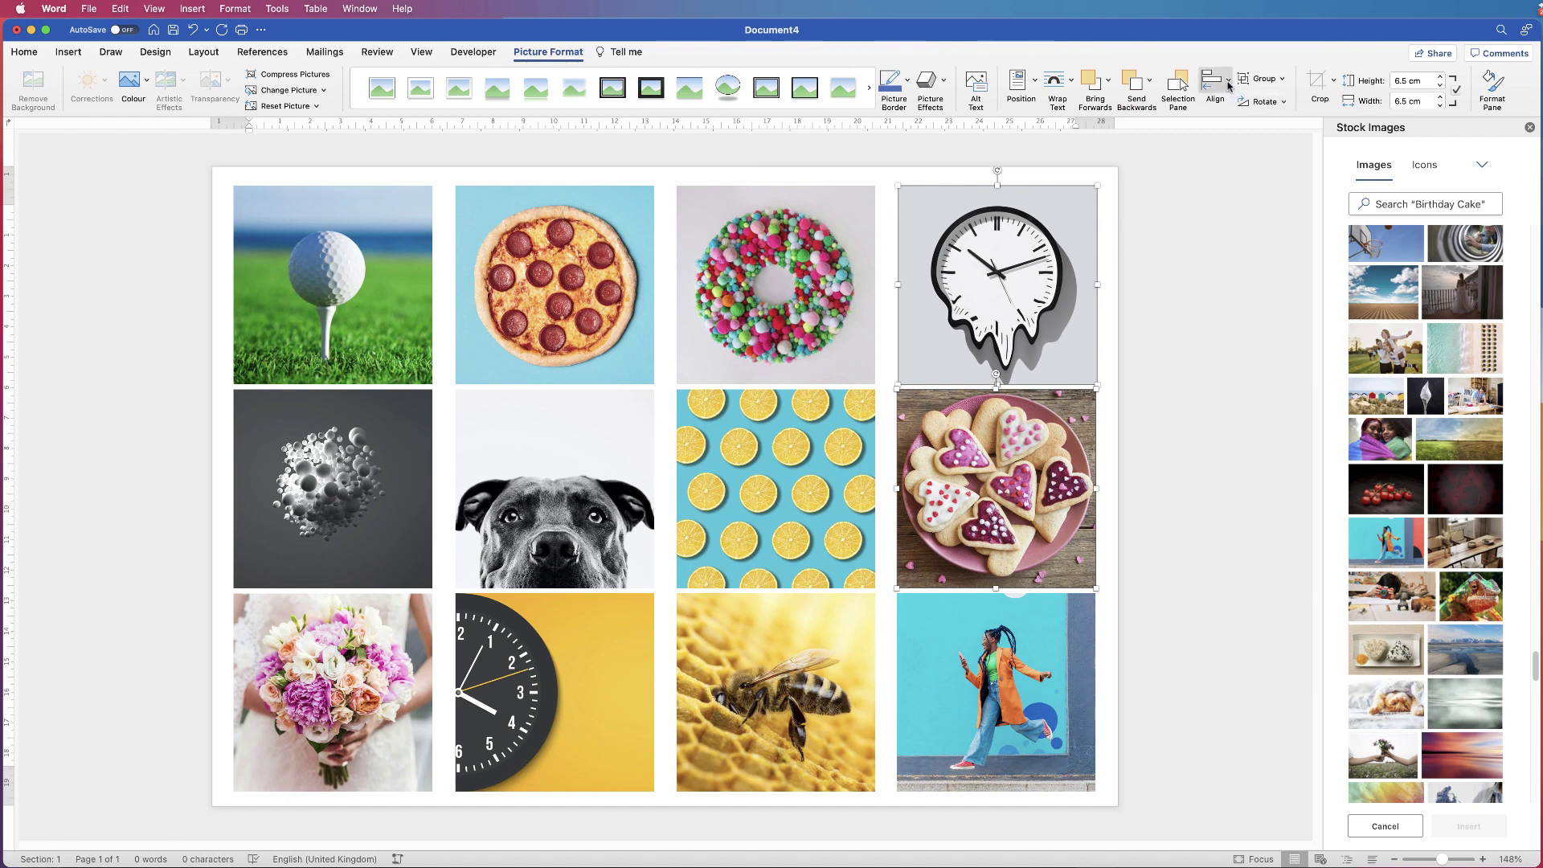
click(1216, 84)
click(1229, 117)
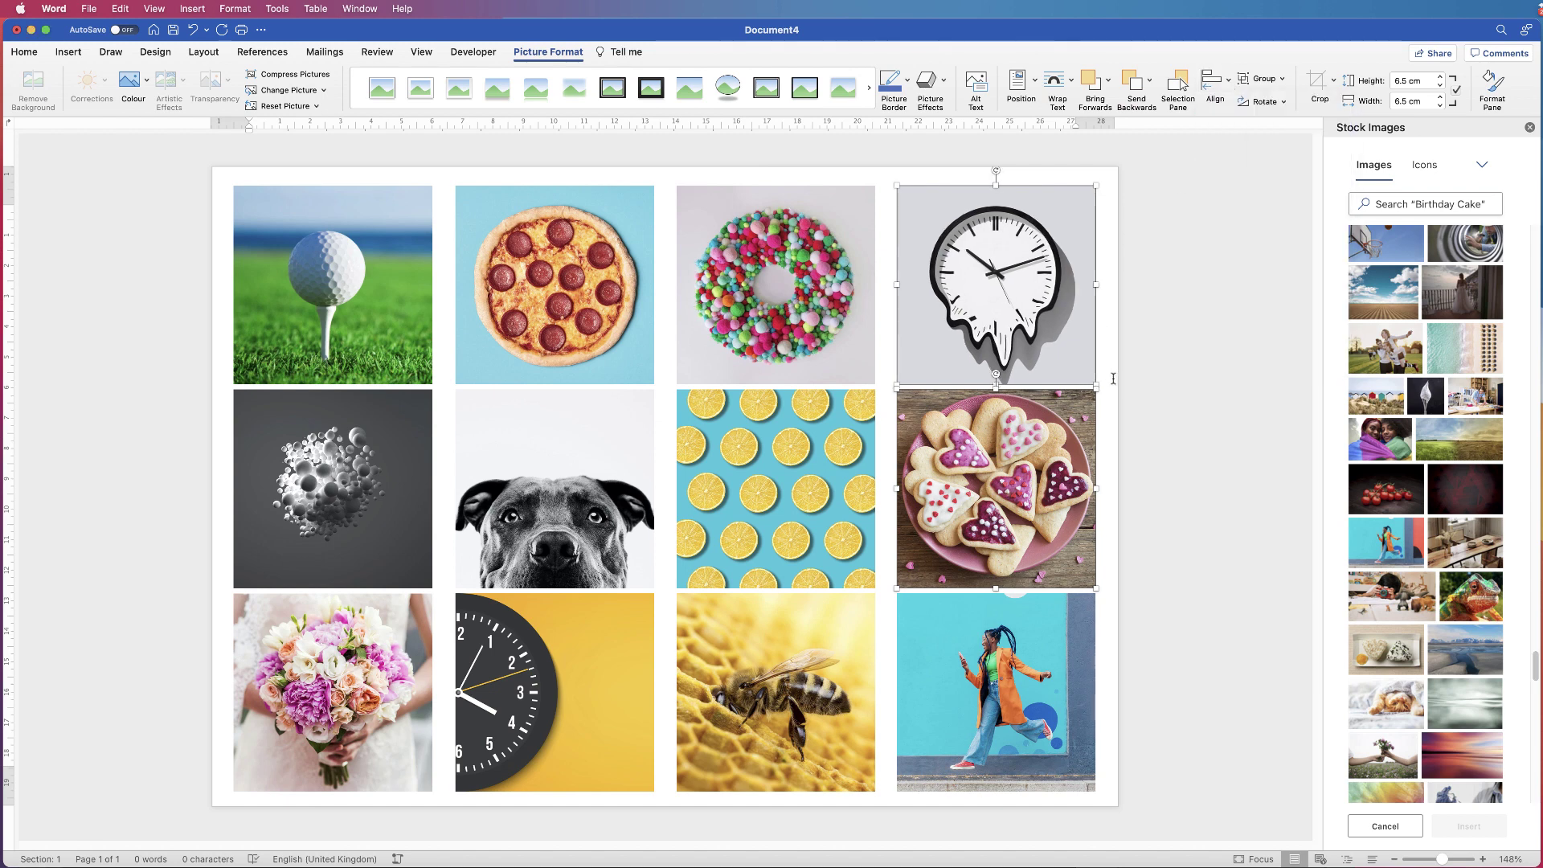
click(1081, 389)
scroll(1081, 388, up, 1)
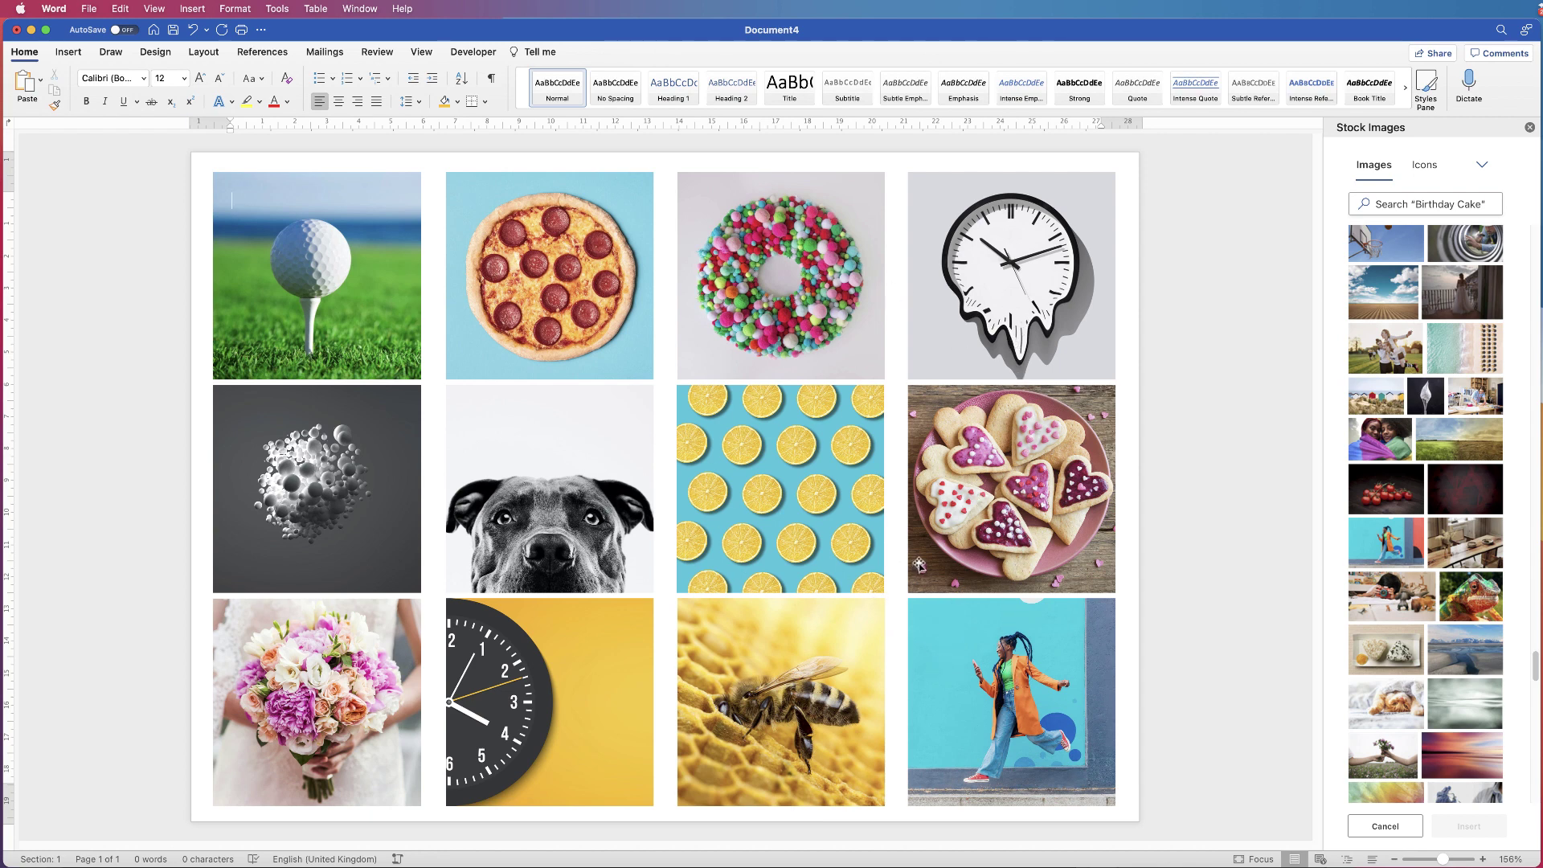
Step: Group the three pictures of the fourth column: orange coat, heart cookies and melting clock
click(984, 677)
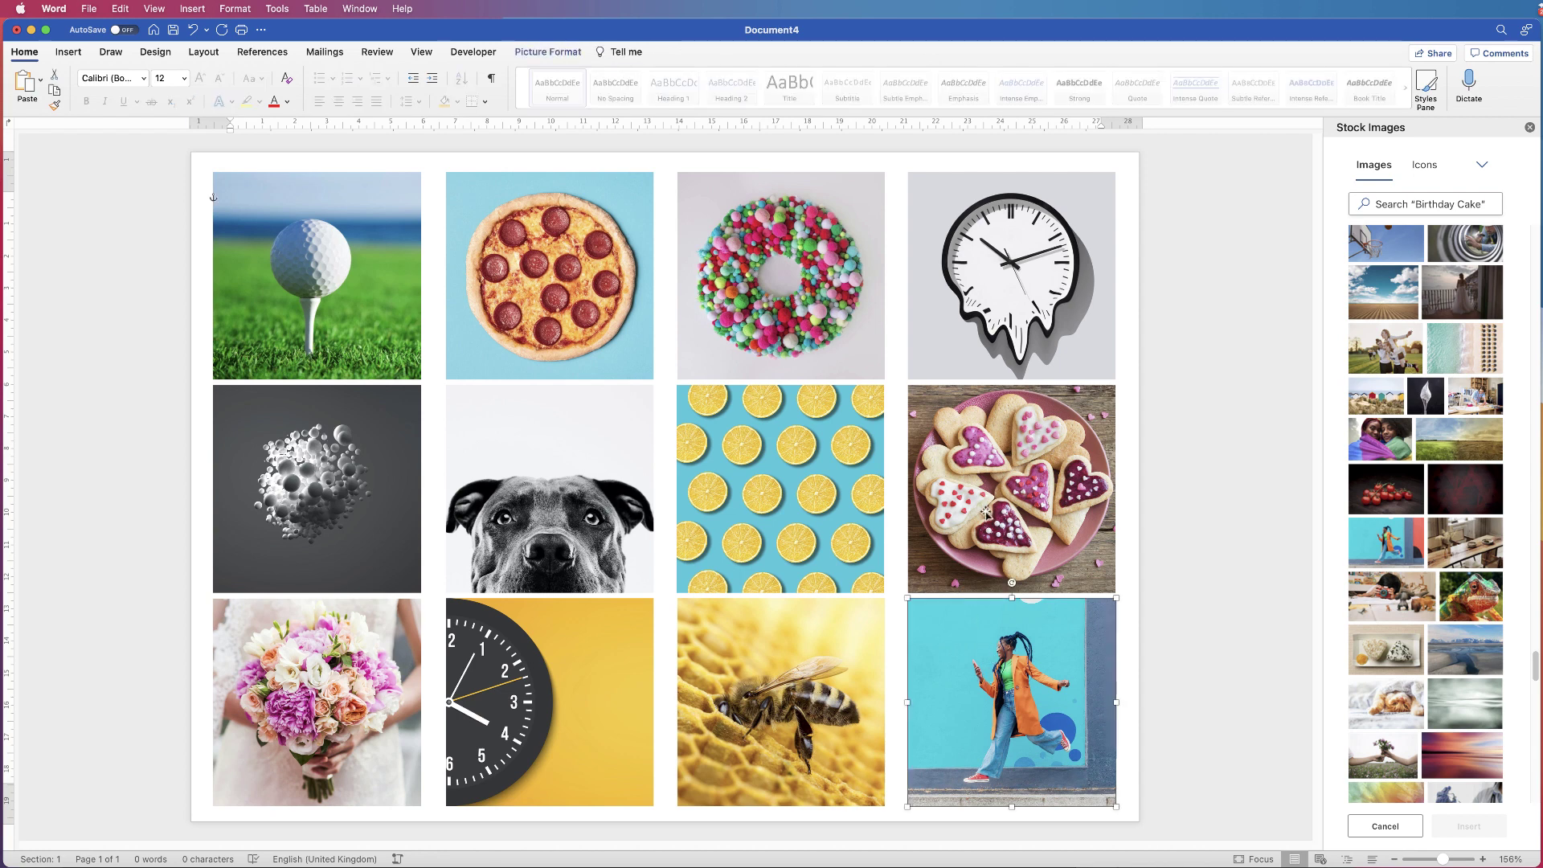
shift+click(997, 483)
shift+click(1004, 344)
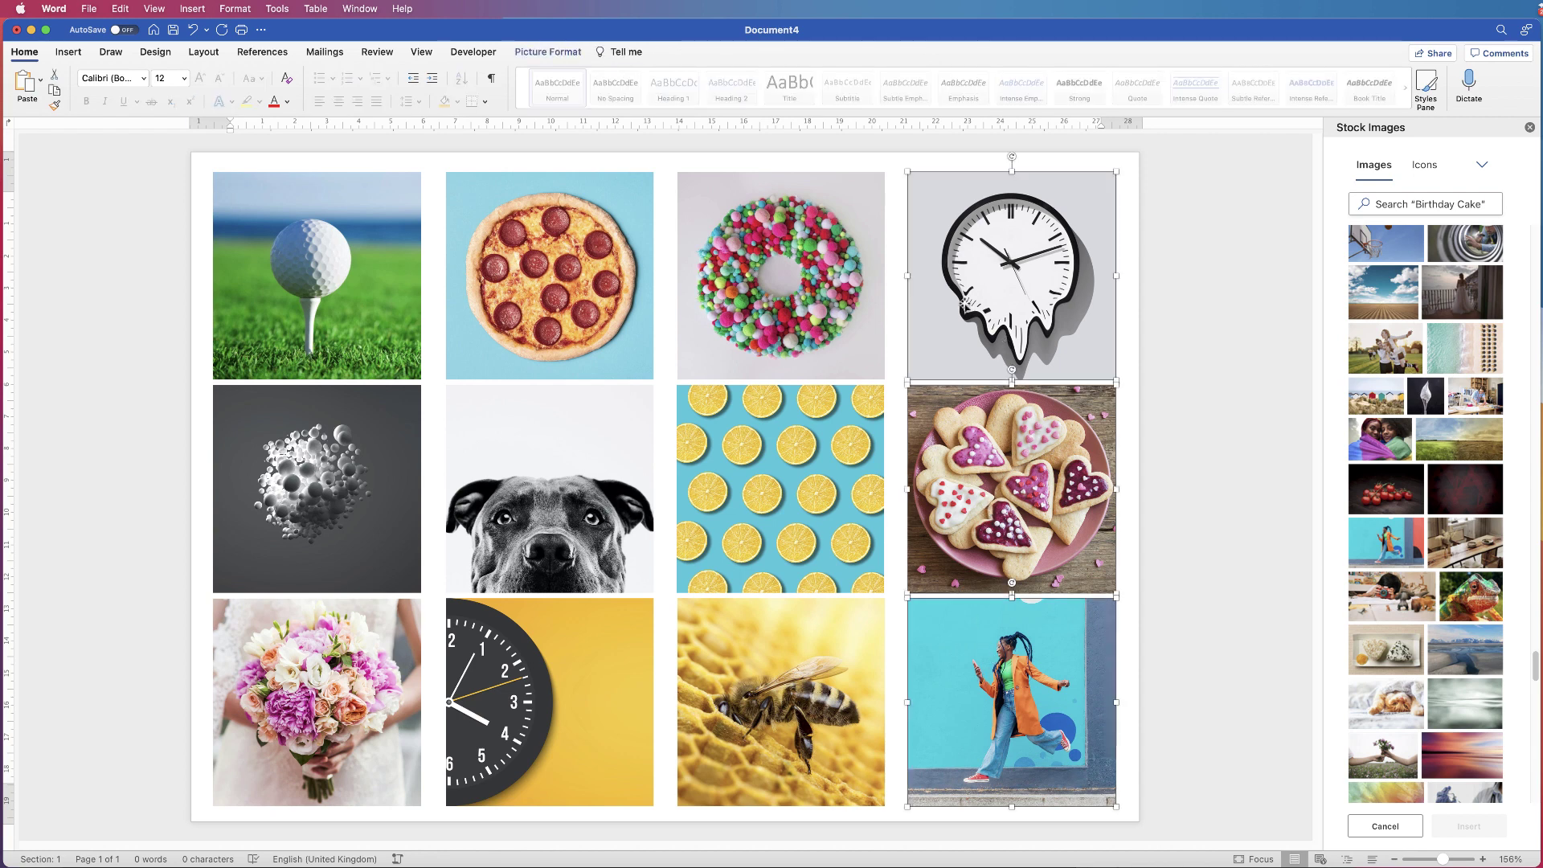
click(559, 53)
click(1262, 78)
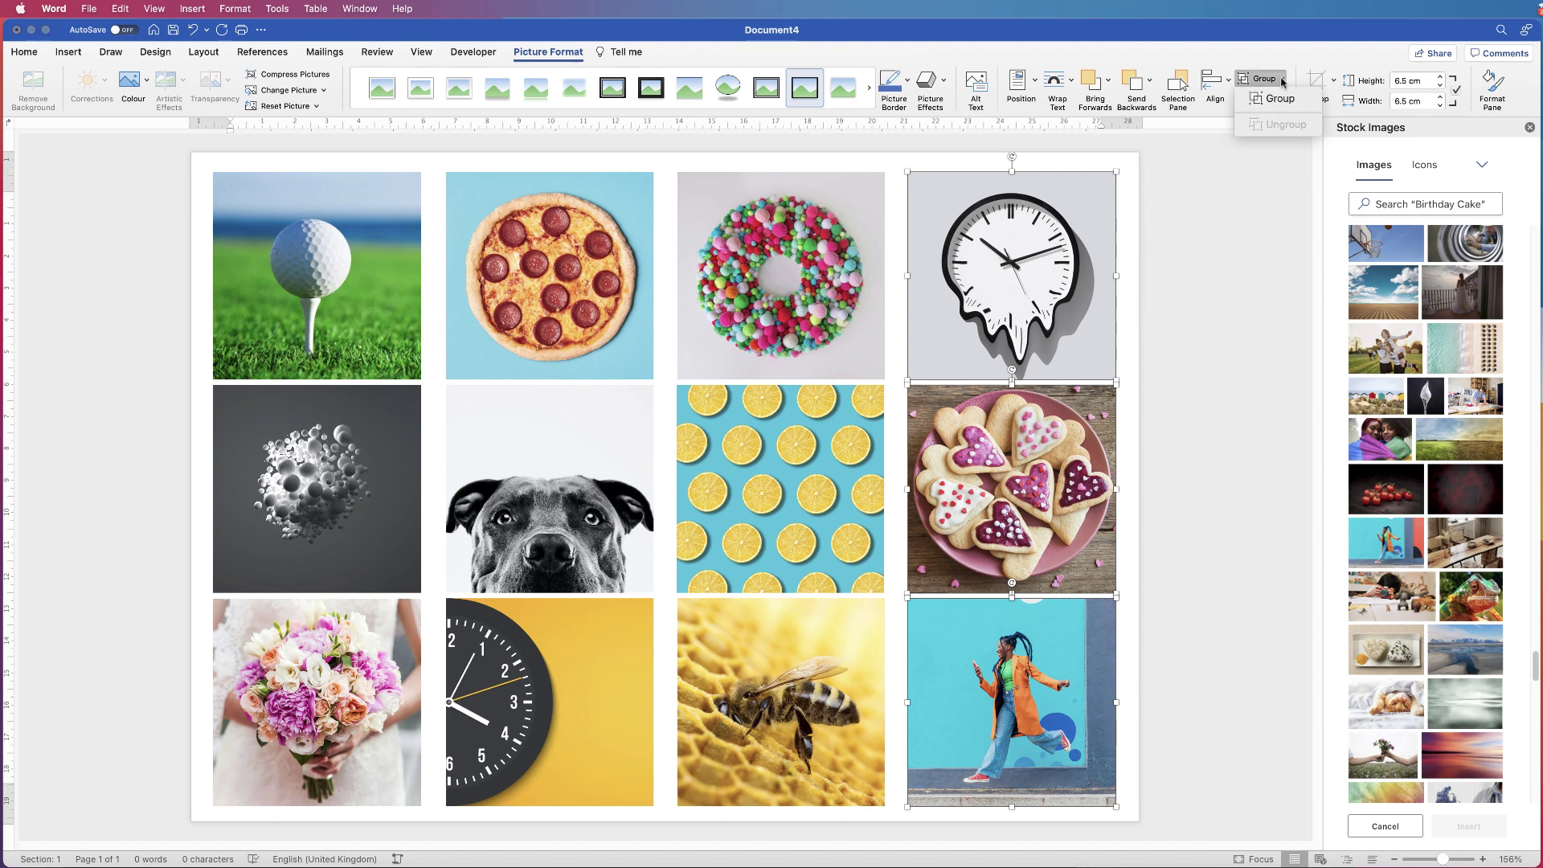
click(1284, 99)
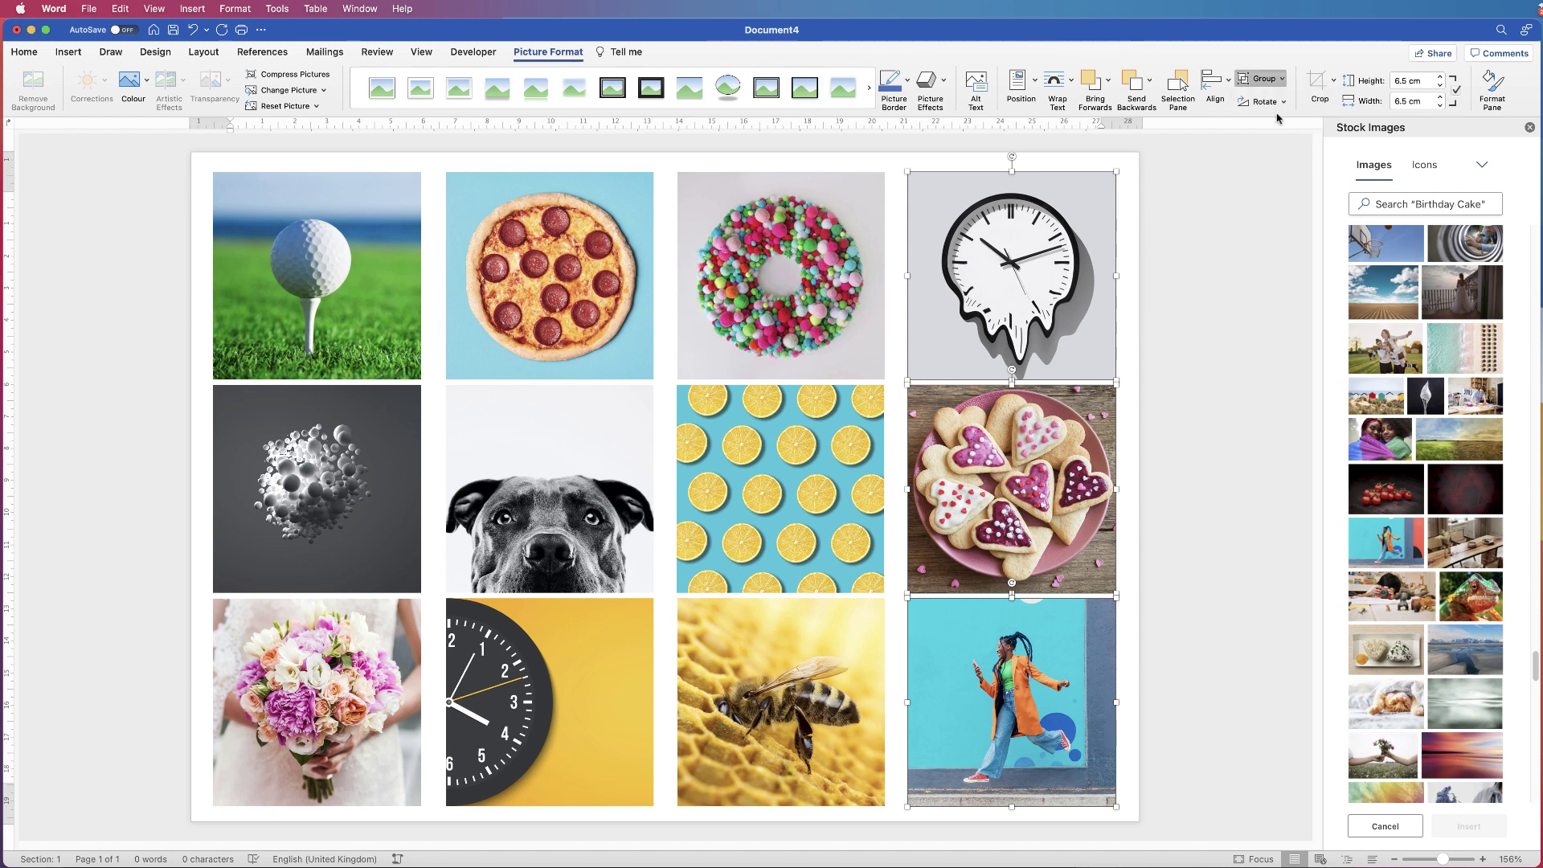
Step: Group the three pictures of the third column: bee, lemons and colourful wreath
click(756, 652)
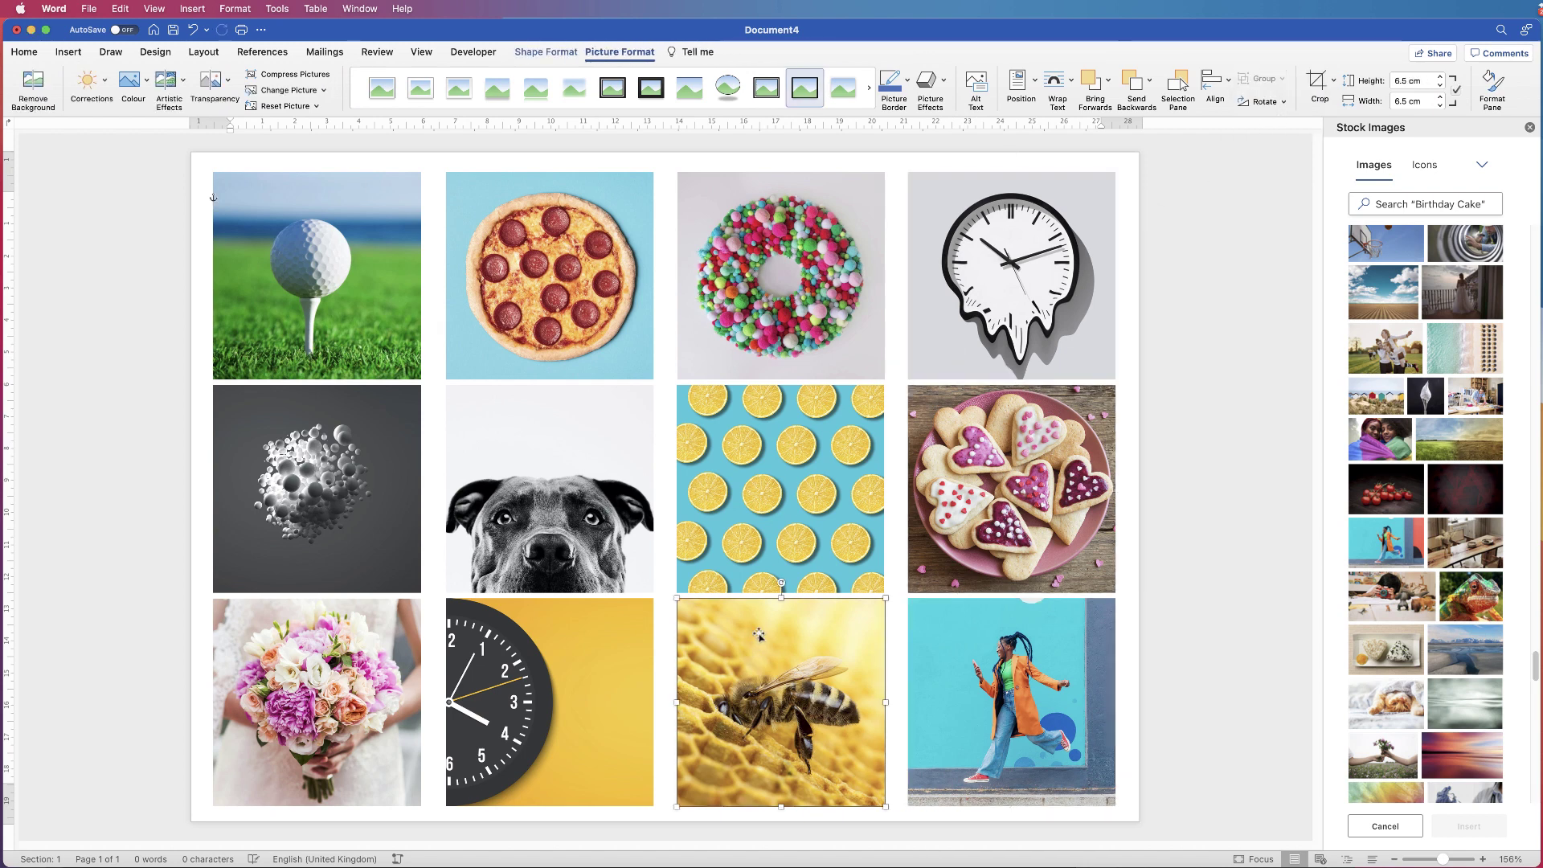
shift+click(775, 495)
shift+click(807, 299)
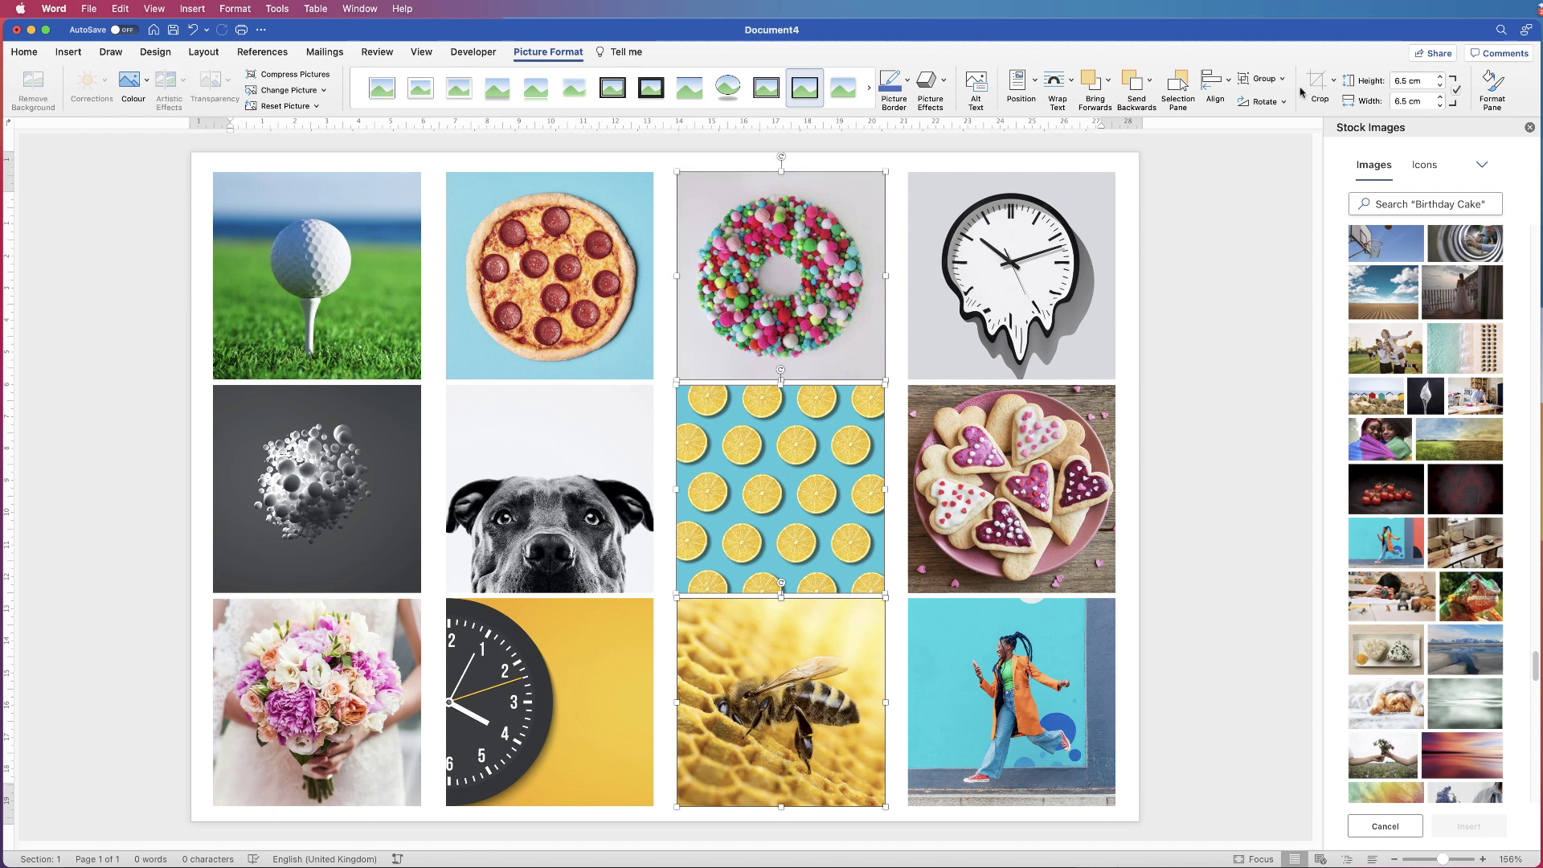
click(1262, 78)
click(1266, 98)
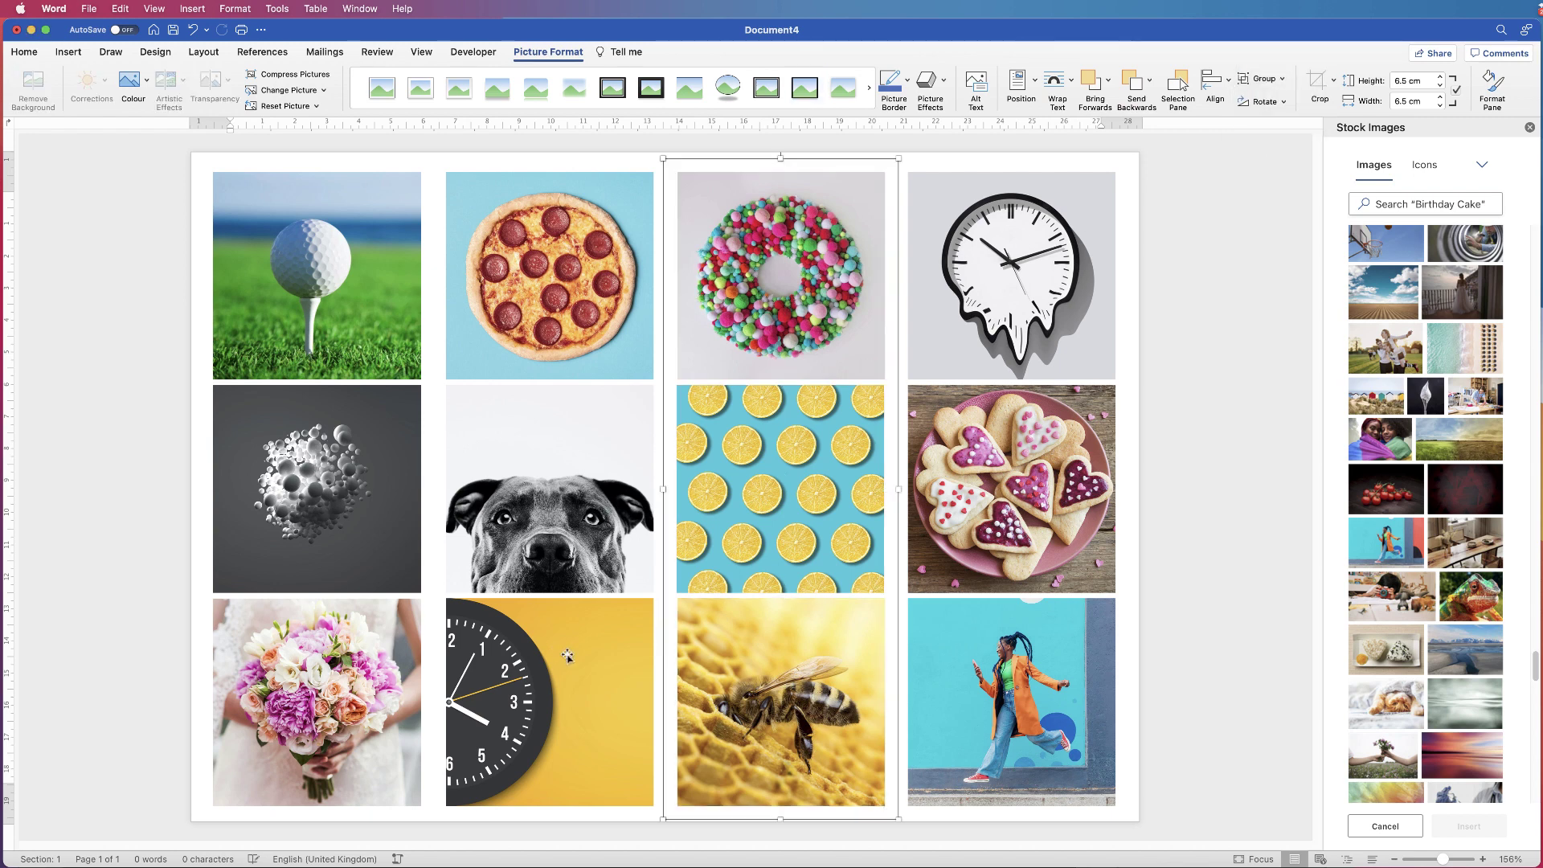
Step: Group the three pictures of the second column: dark clock, dog and pizza
click(568, 656)
shift+click(567, 512)
shift+click(589, 306)
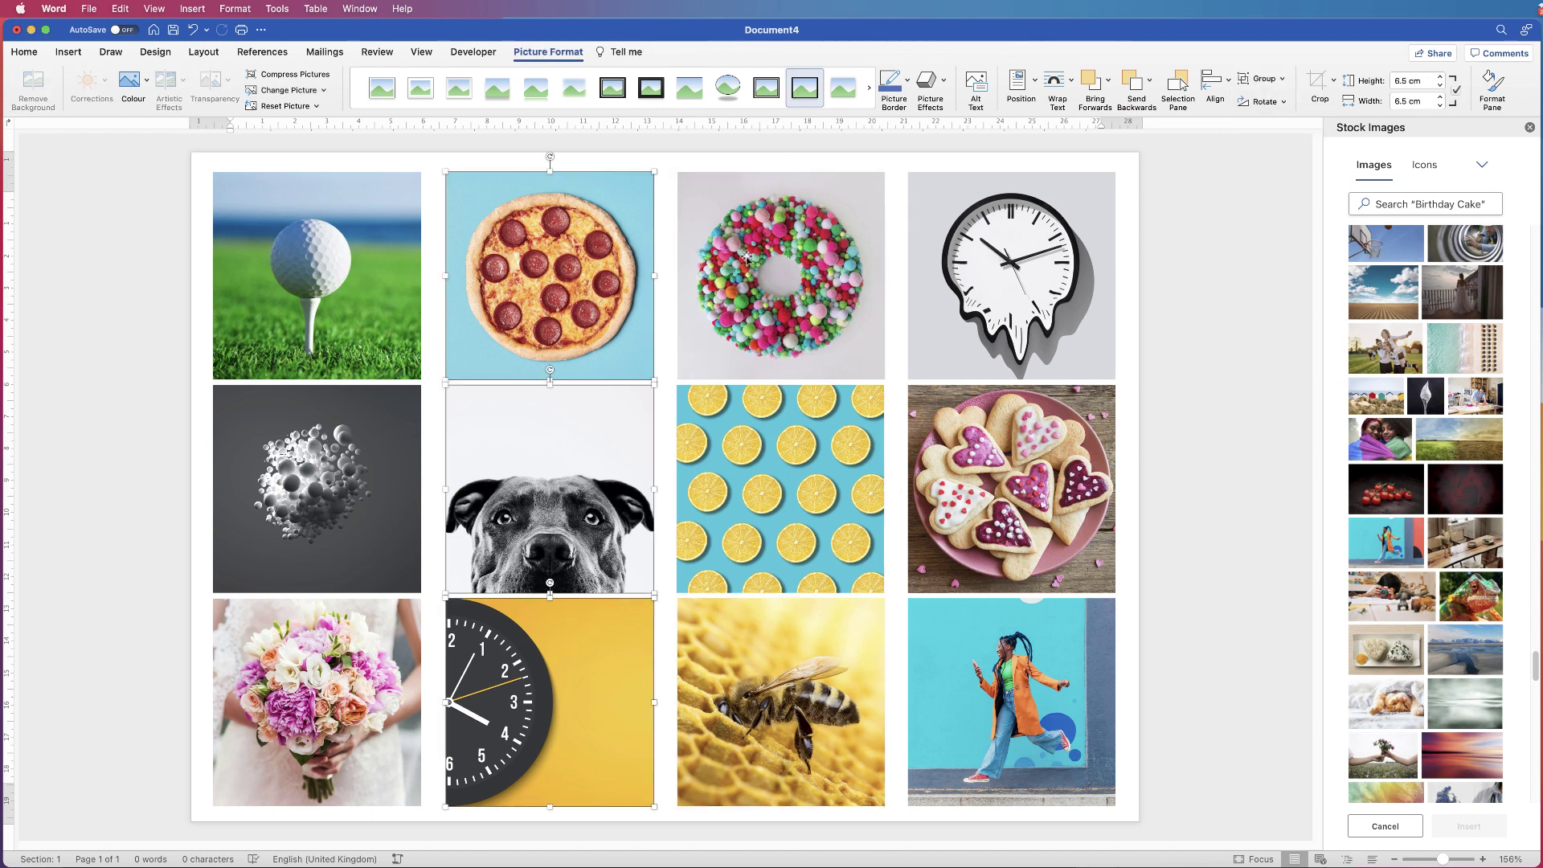
click(1262, 78)
click(1266, 98)
Step: Group the three pictures of the first column: bouquet, dark spheres and golf ball
click(299, 643)
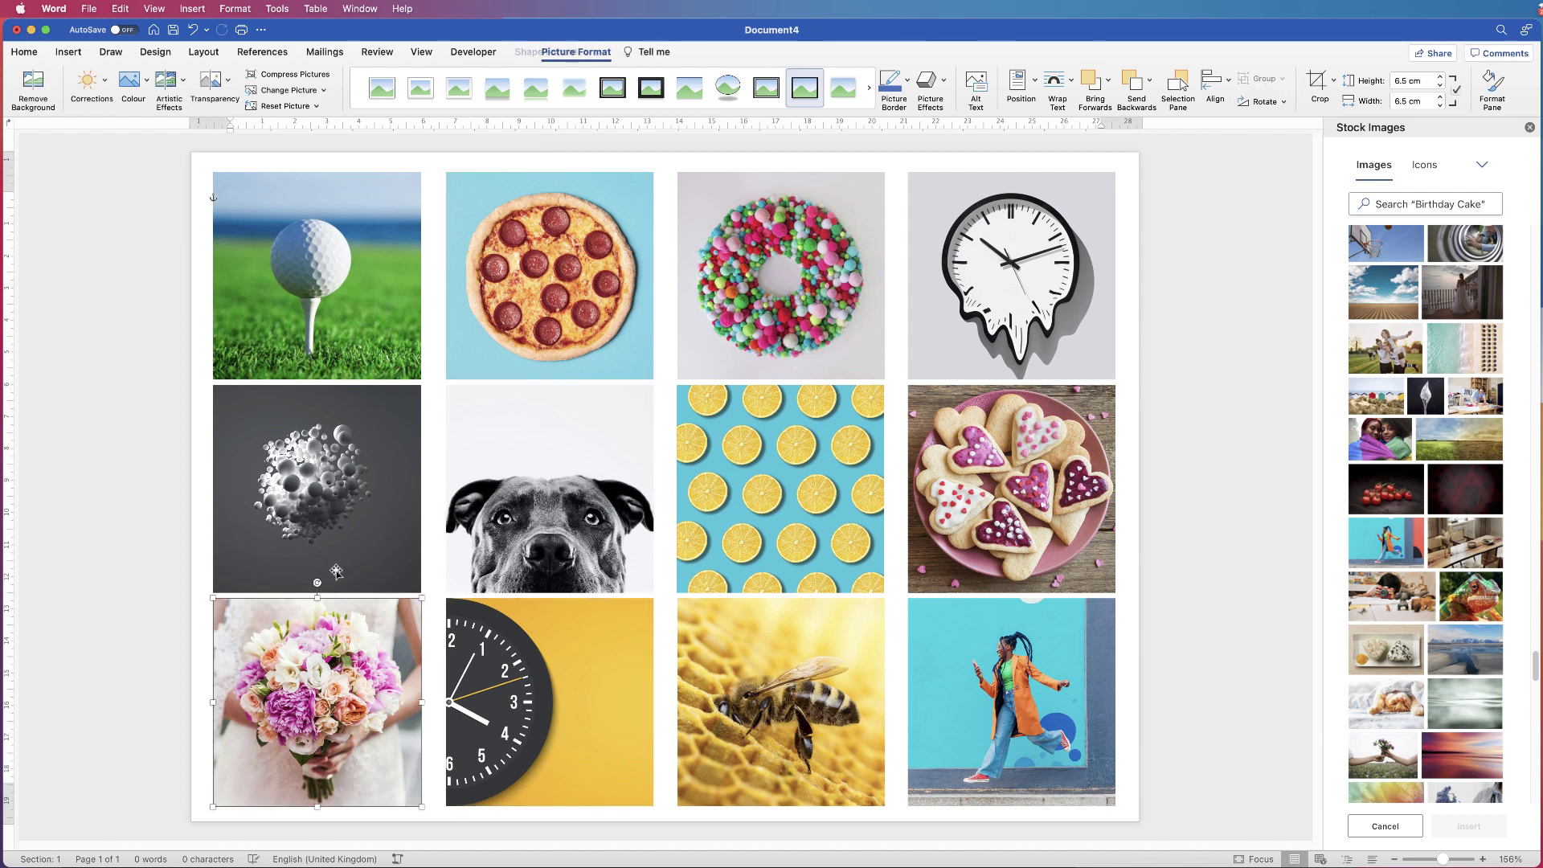
shift+click(335, 503)
shift+click(347, 299)
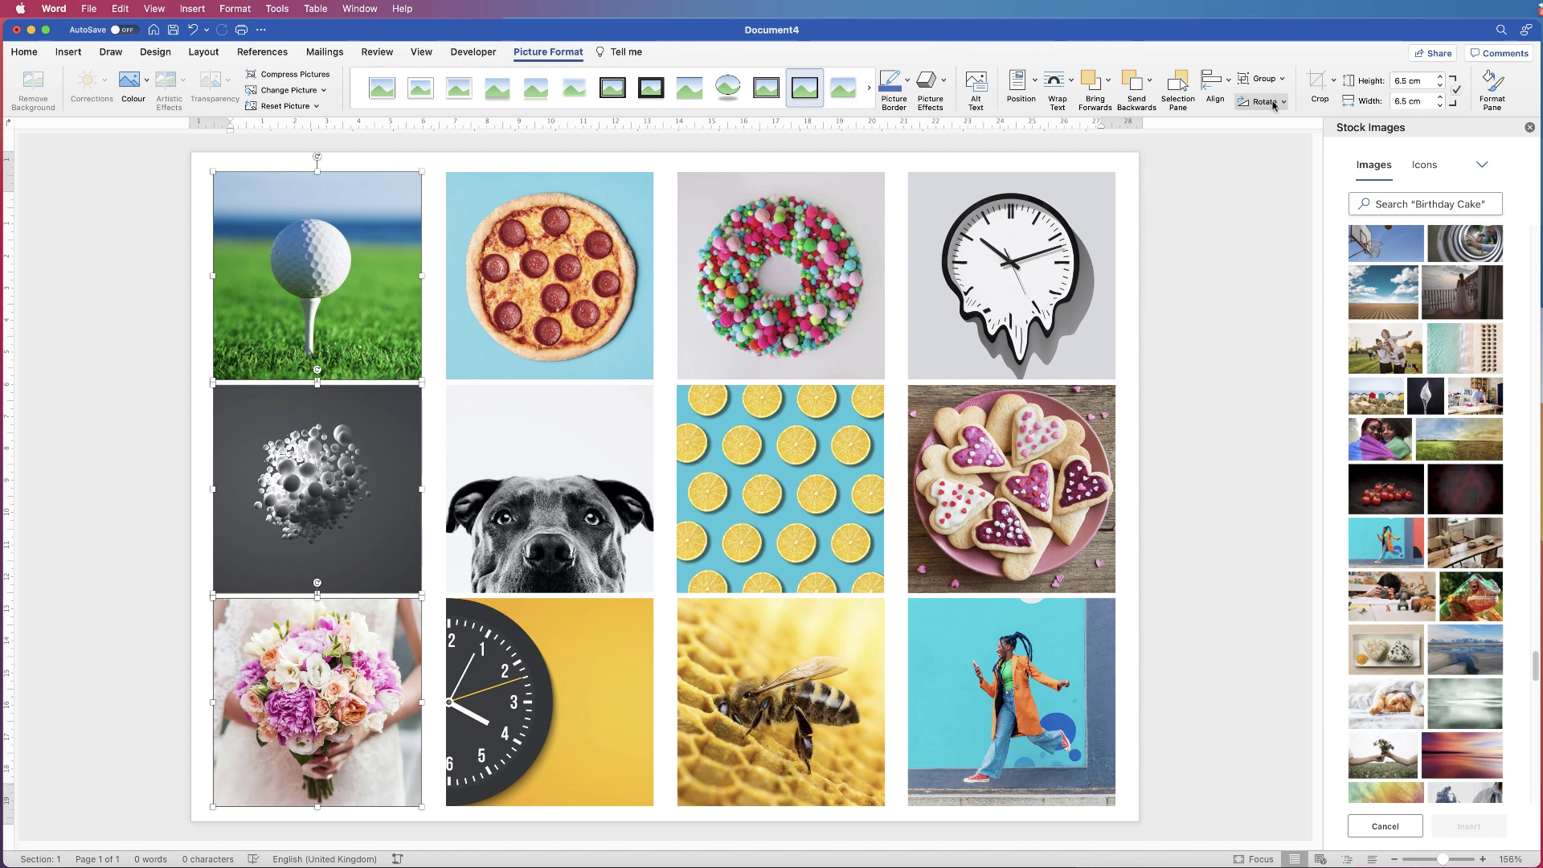
click(1285, 80)
click(1268, 98)
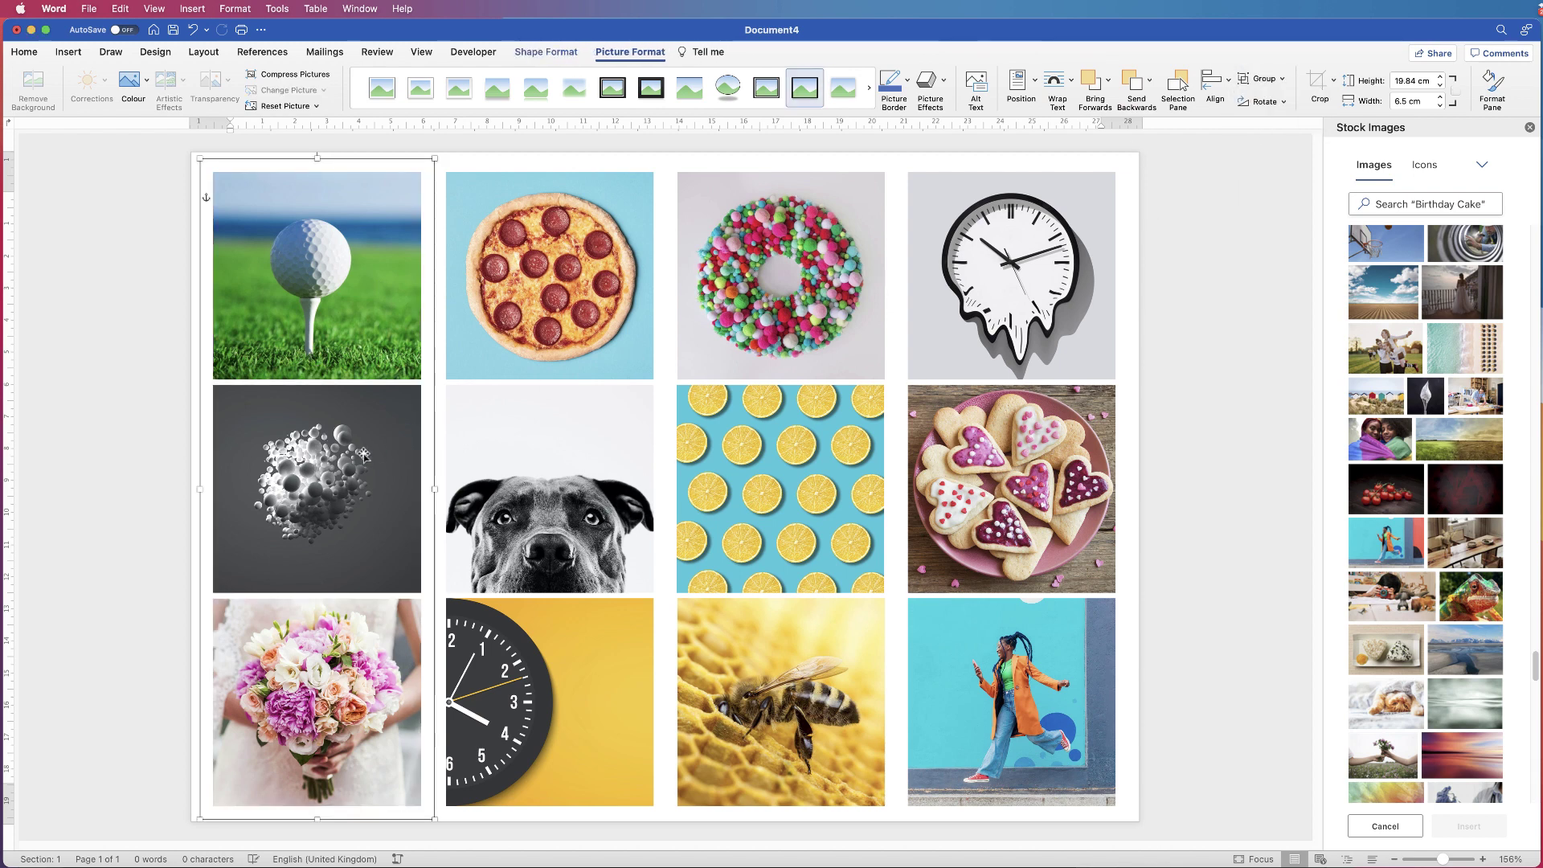
Step: Move the first column group right and the third and fourth column groups left, leaving narrow gaps between columns that match the row gaps
drag(359, 455, 377, 454)
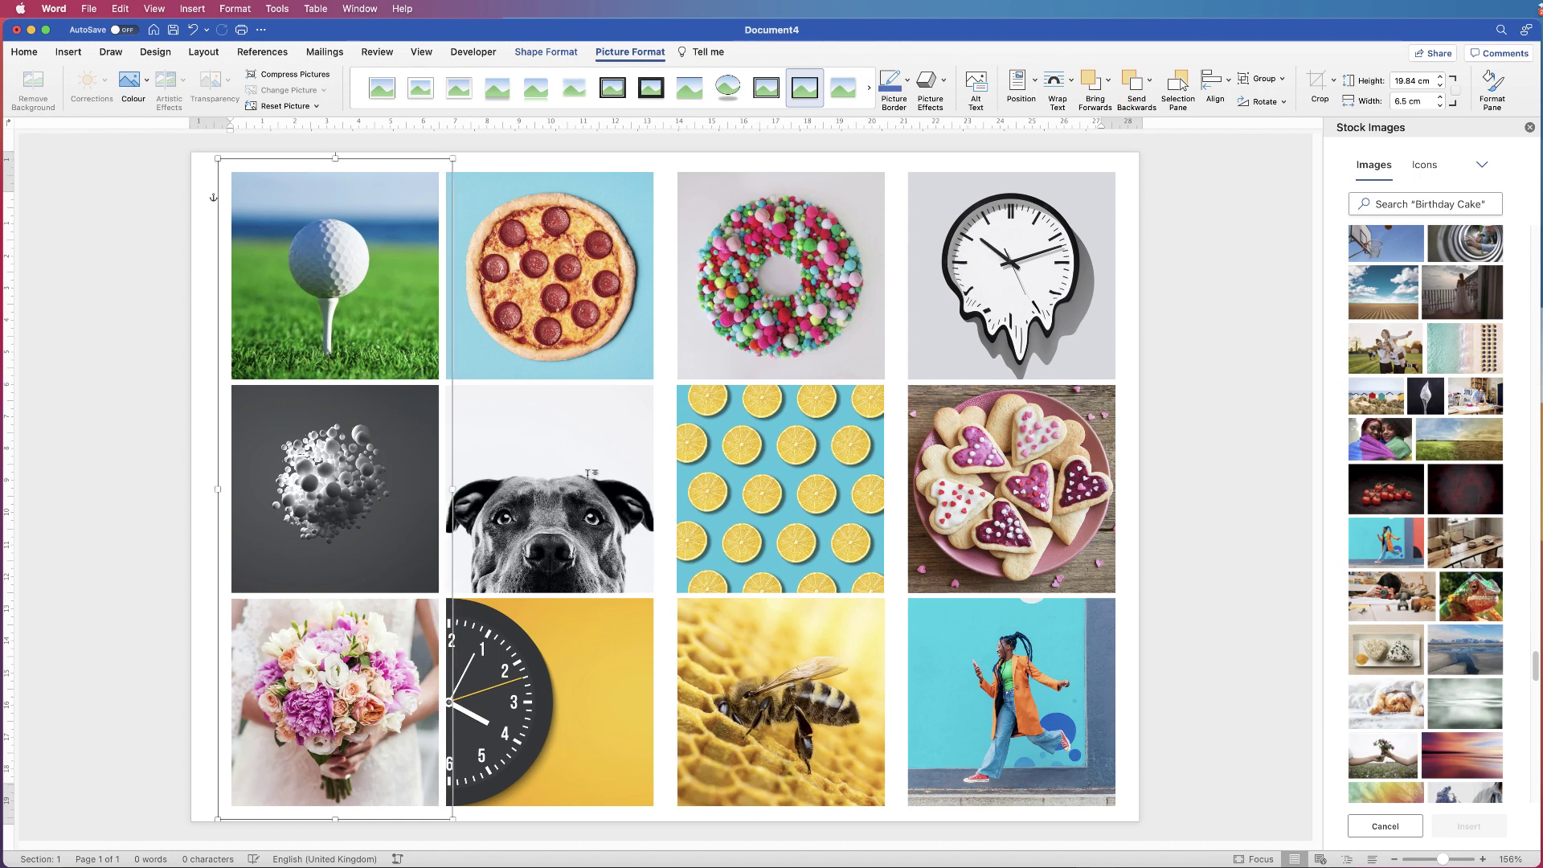
drag(766, 486, 750, 486)
drag(991, 492, 957, 498)
Step: Align all four column groups to the top, relative to the selected objects
key(super+a)
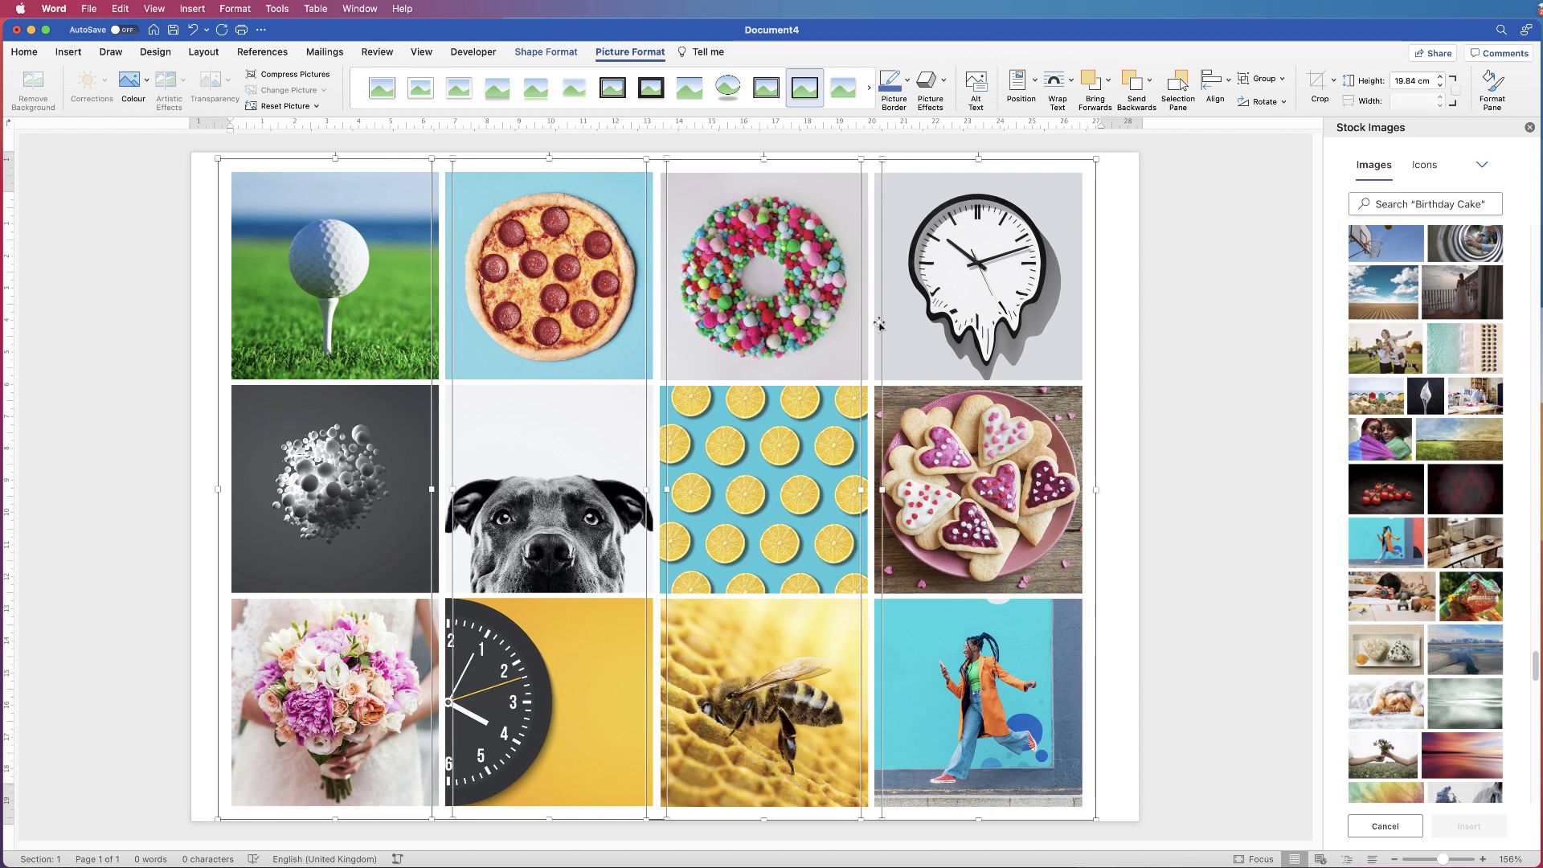
shift+click(446, 323)
shift+click(596, 363)
shift+click(423, 366)
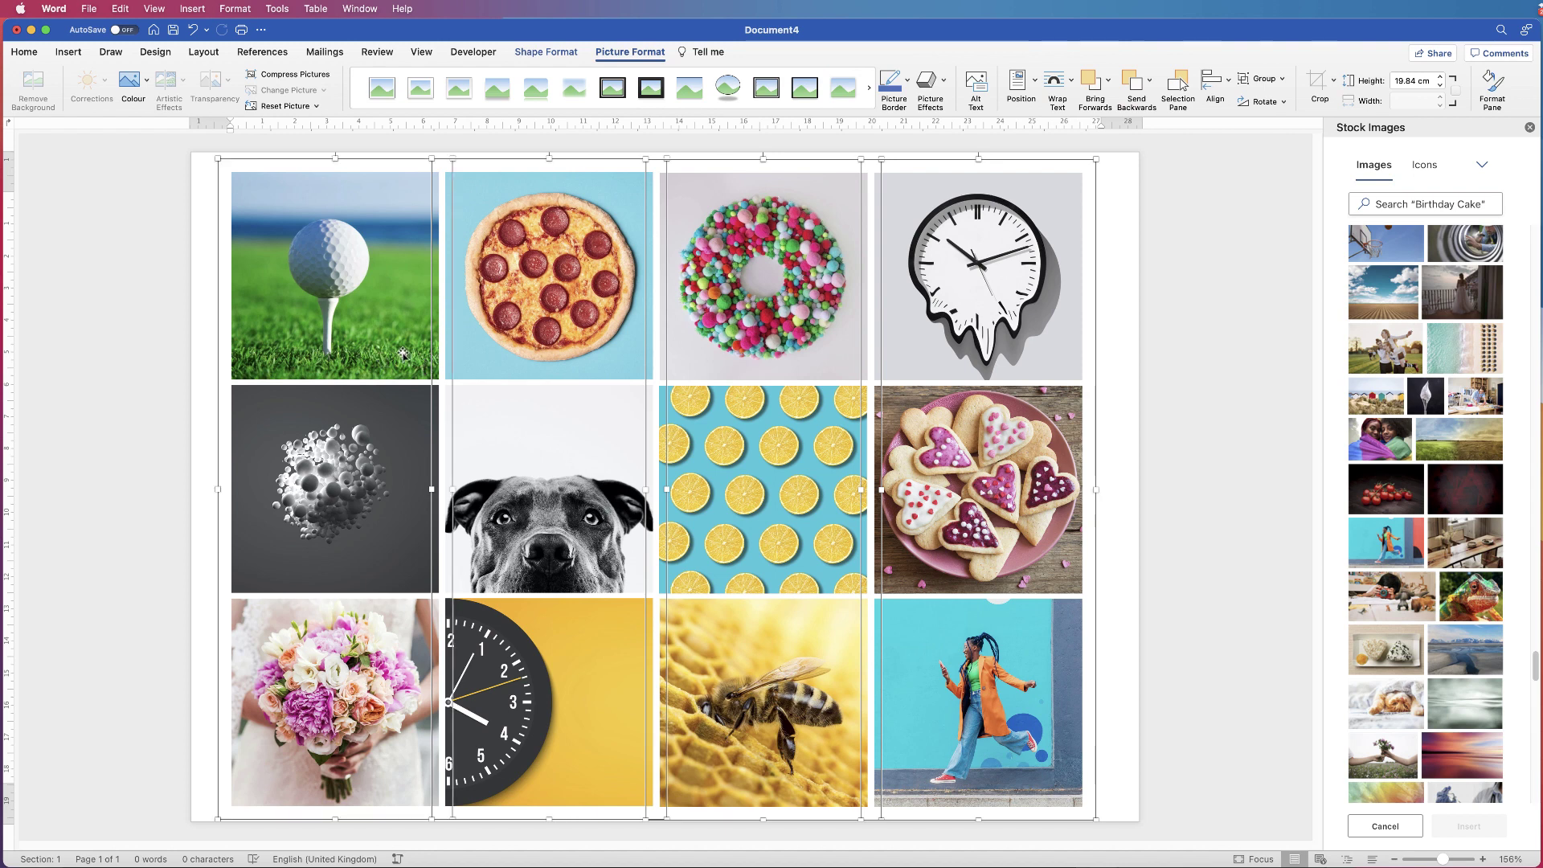
click(1229, 84)
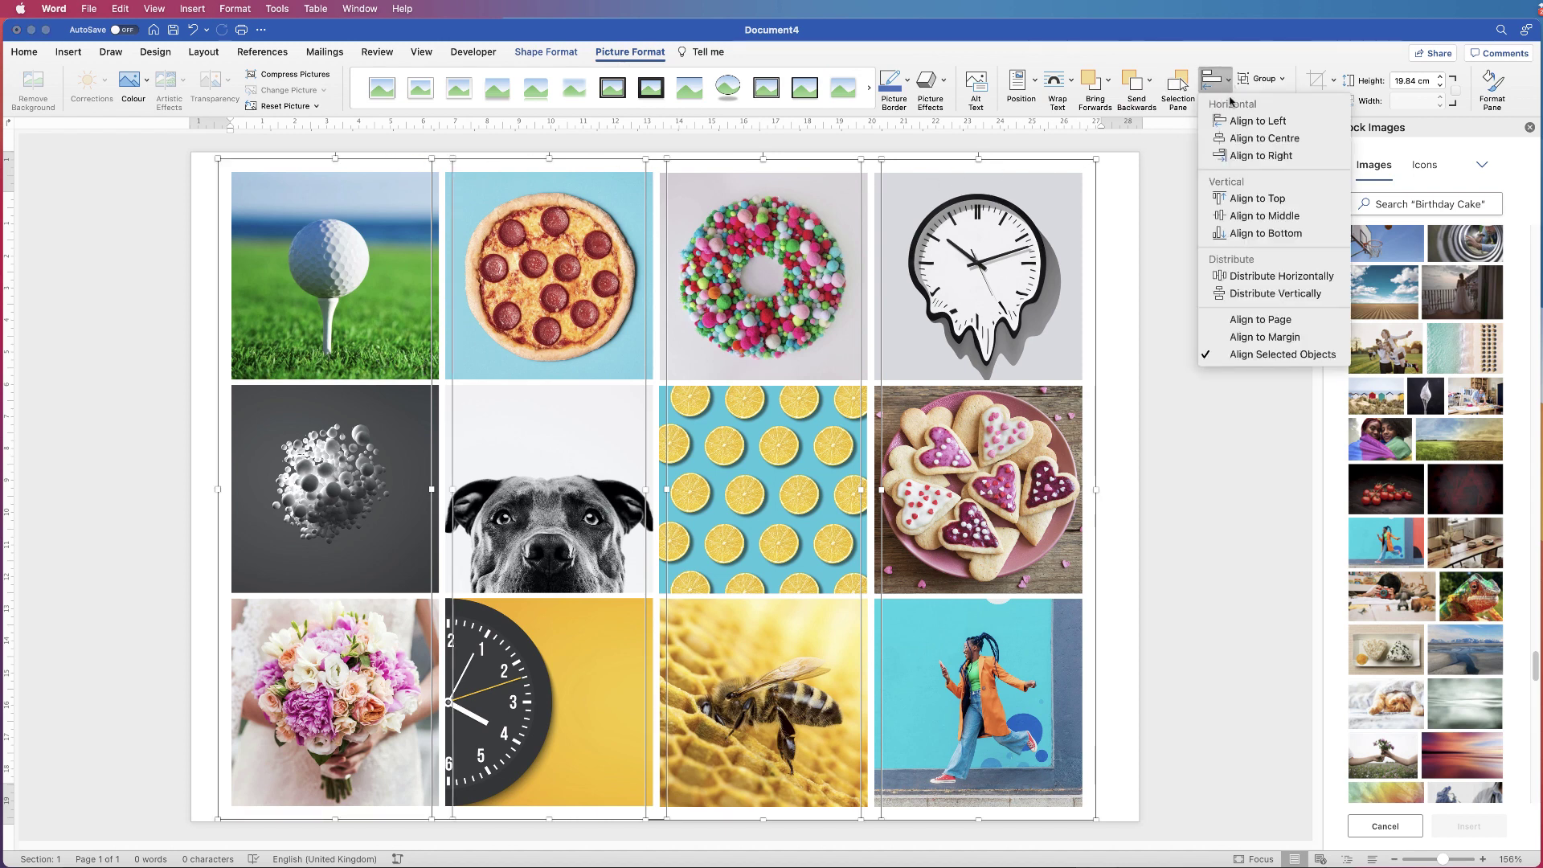
click(1230, 201)
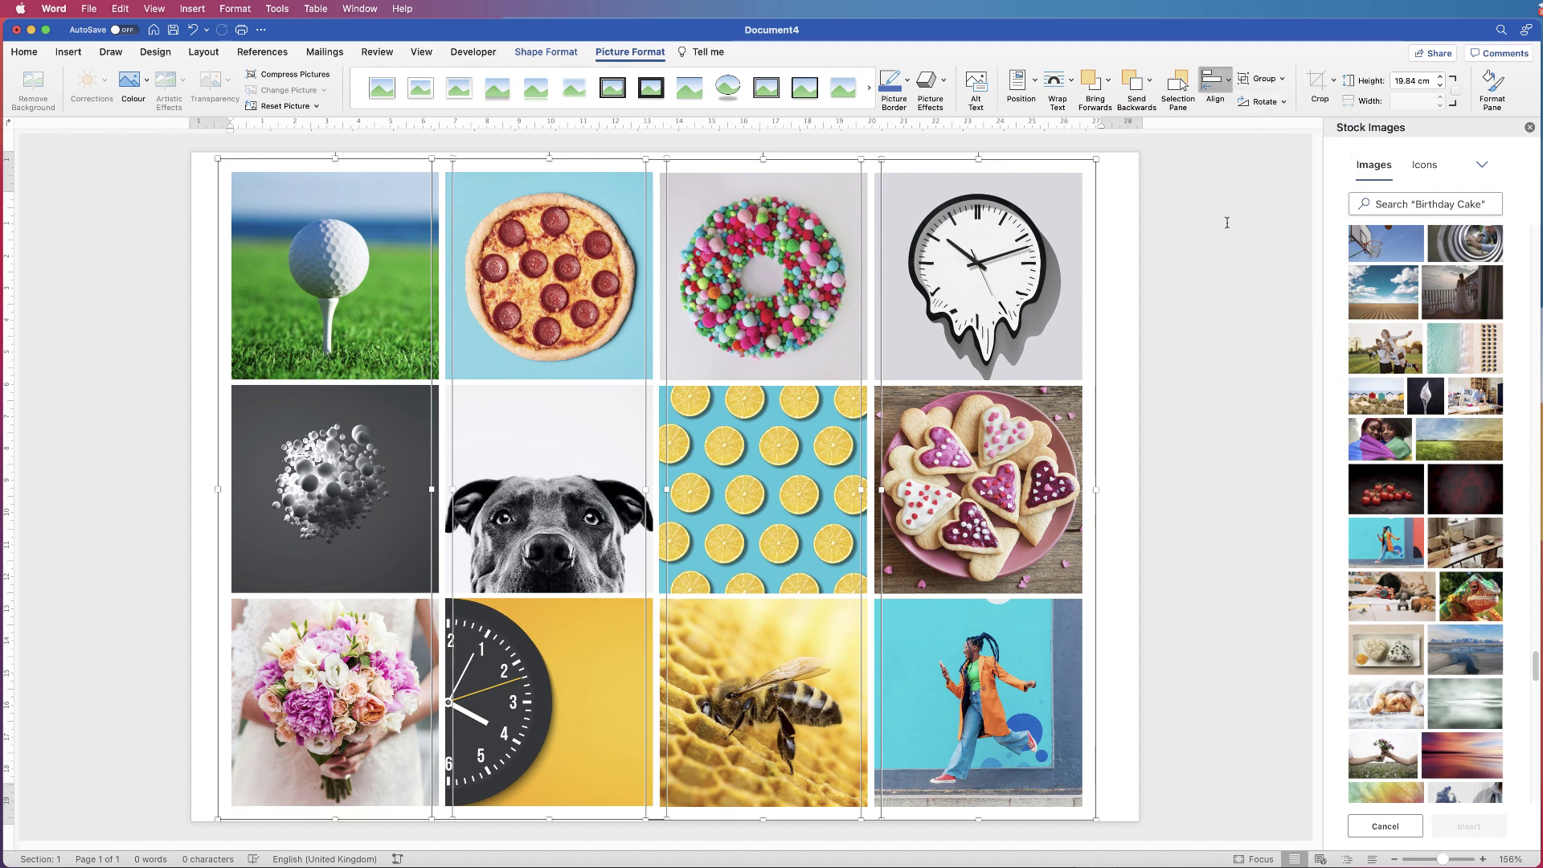
Step: Group the four column groups into one object and move it to about 1.69 cm left and 0.54 cm top
click(1261, 78)
click(1272, 103)
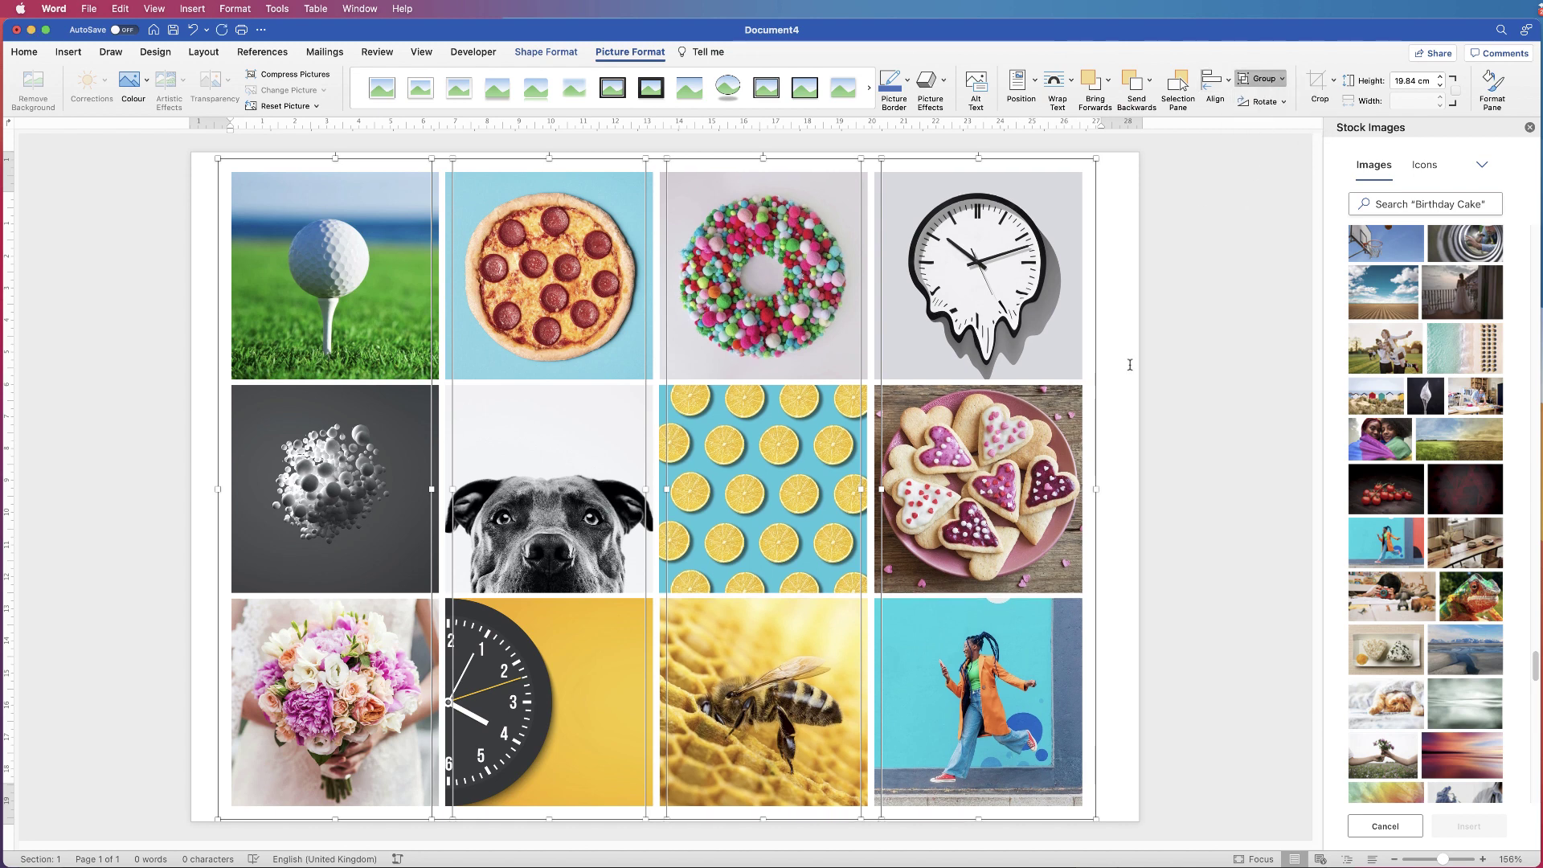
mouse_move(899, 439)
mouse_down()
mouse_move(965, 439)
mouse_move(889, 443)
mouse_move(930, 438)
mouse_move(916, 437)
mouse_up()
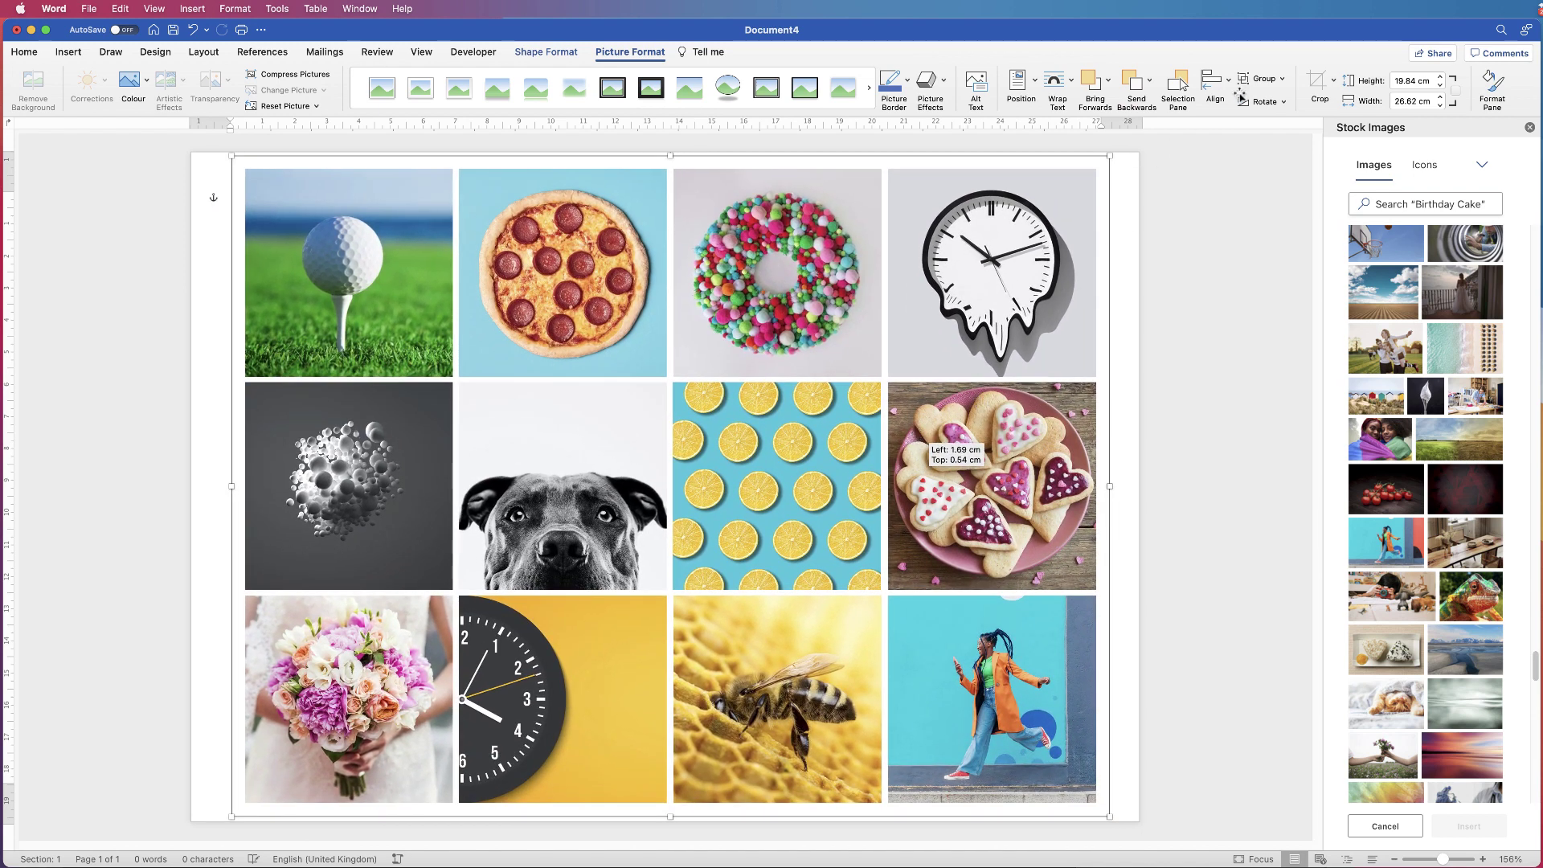
Step: Align the grouped picture grid to the horizontal centre and vertical middle relative to the margin, and deselect it
click(1215, 80)
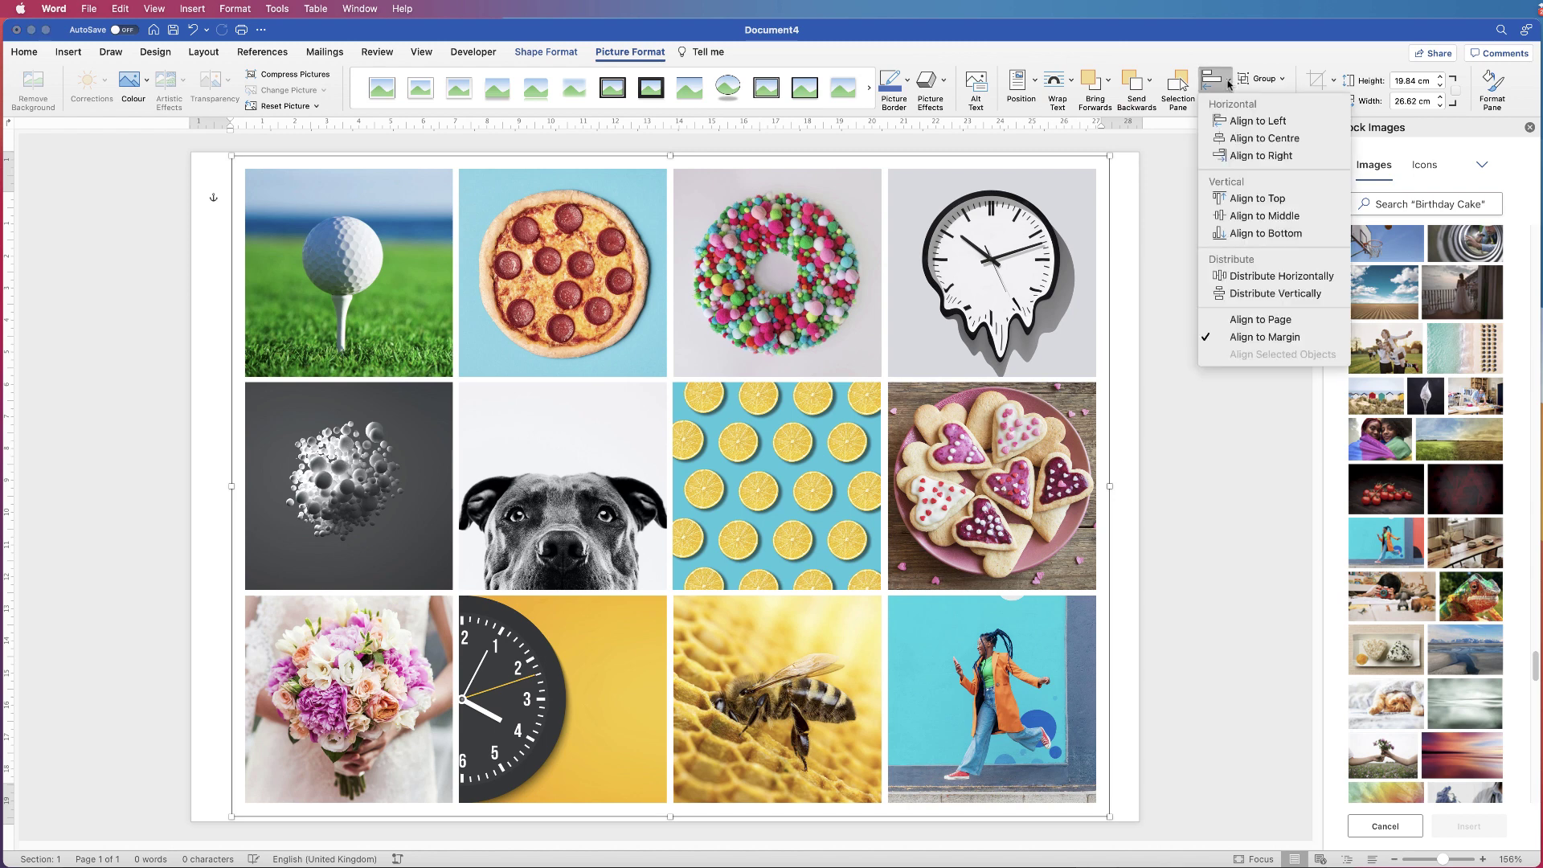
click(1242, 140)
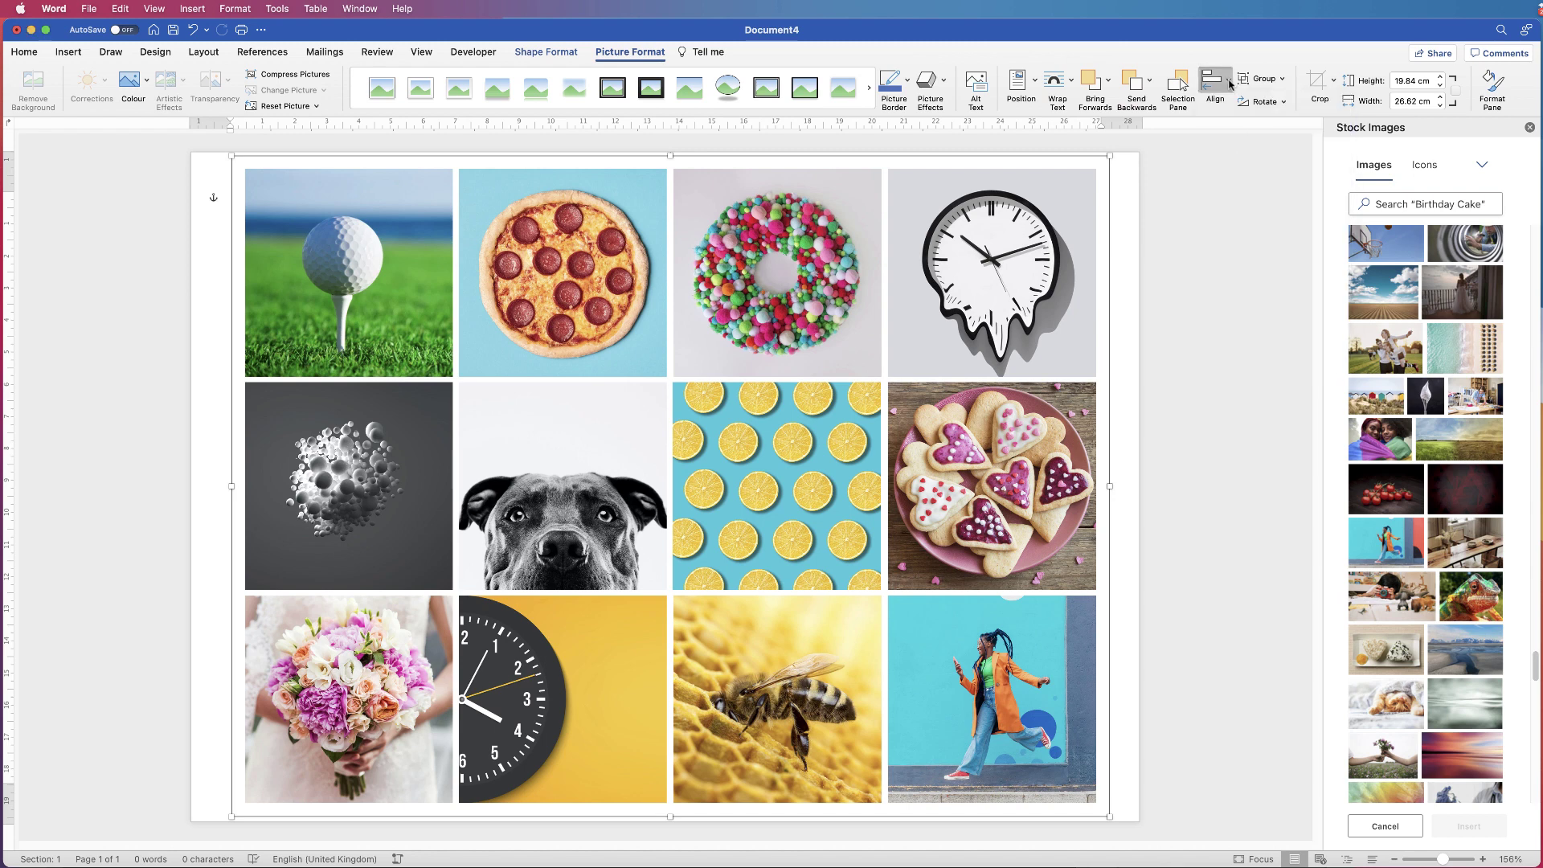
click(1228, 81)
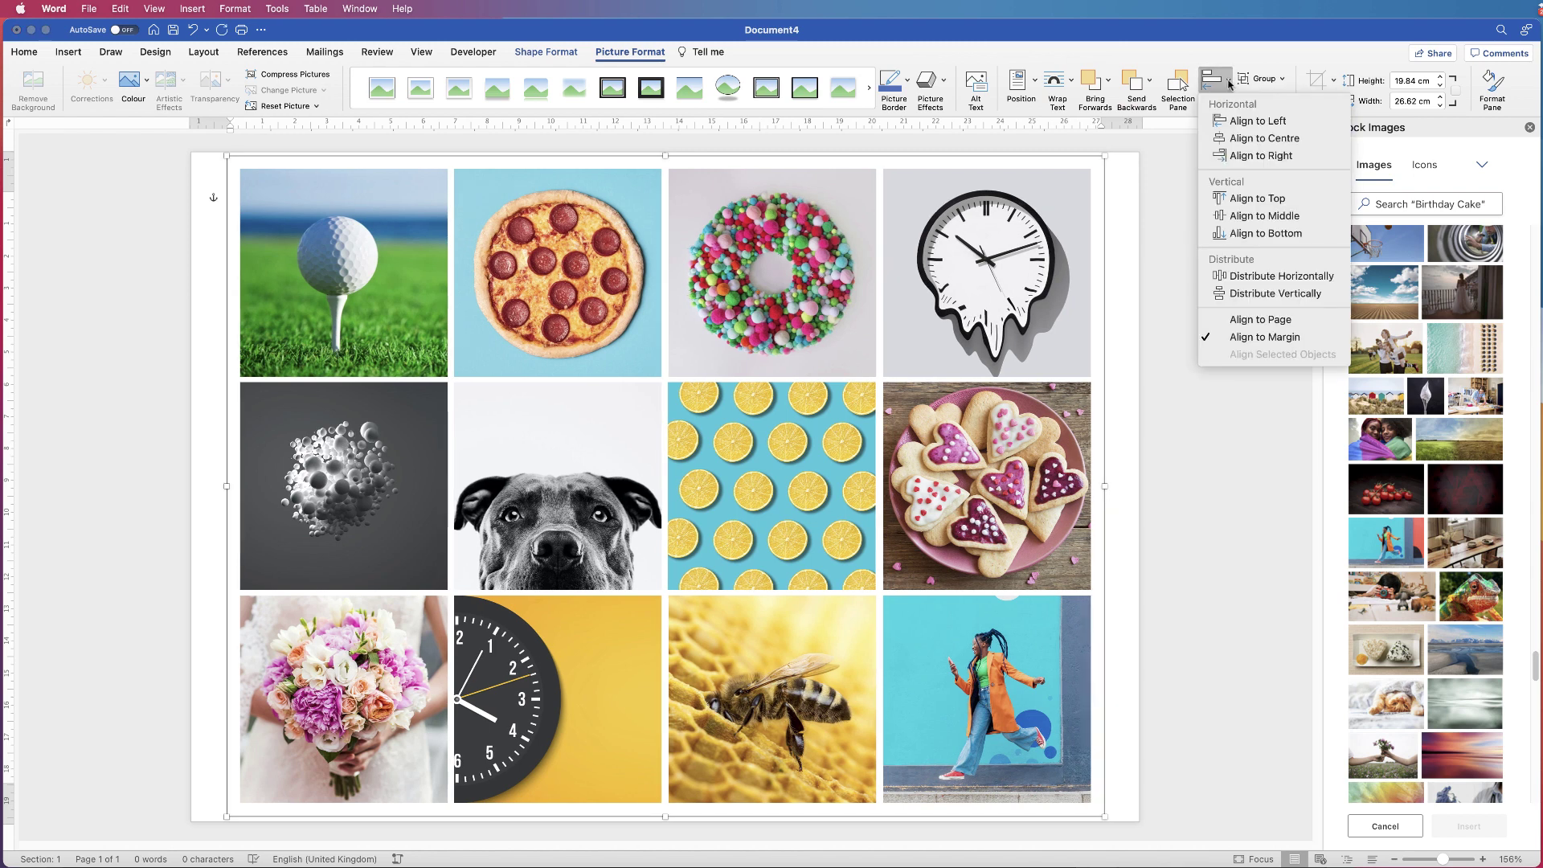
click(1251, 217)
click(1188, 430)
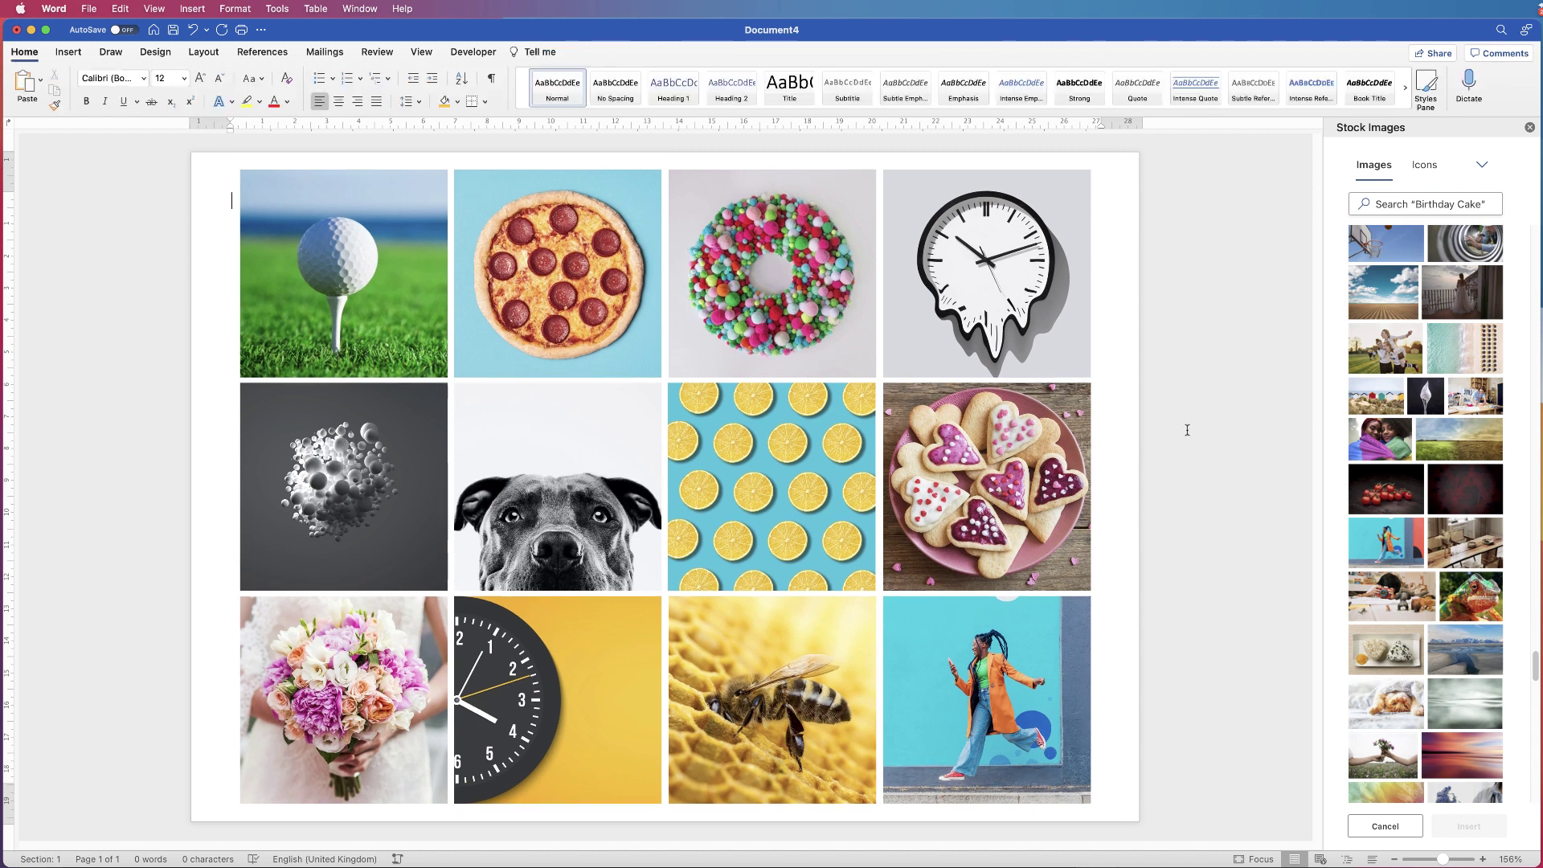